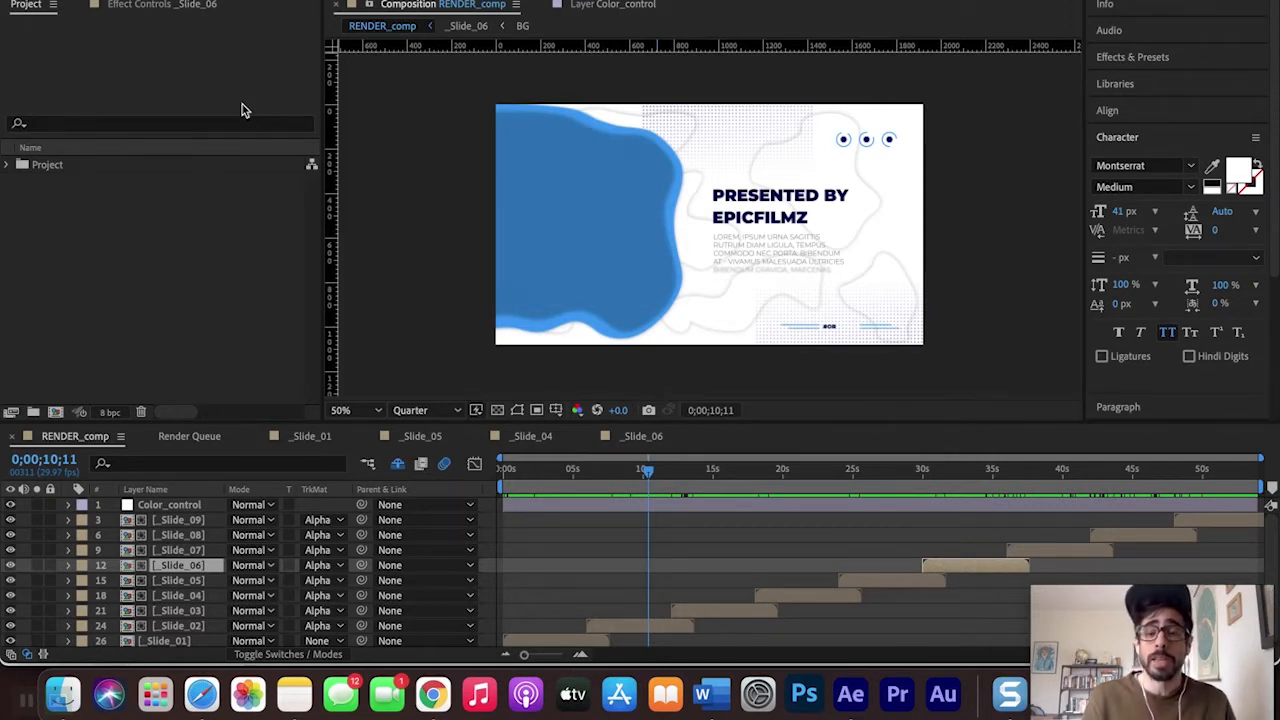
Switch to the Safari web browser and browse the listing of corporate presentation templates.
{"action": "left_click", "coordinate": [200, 697]}
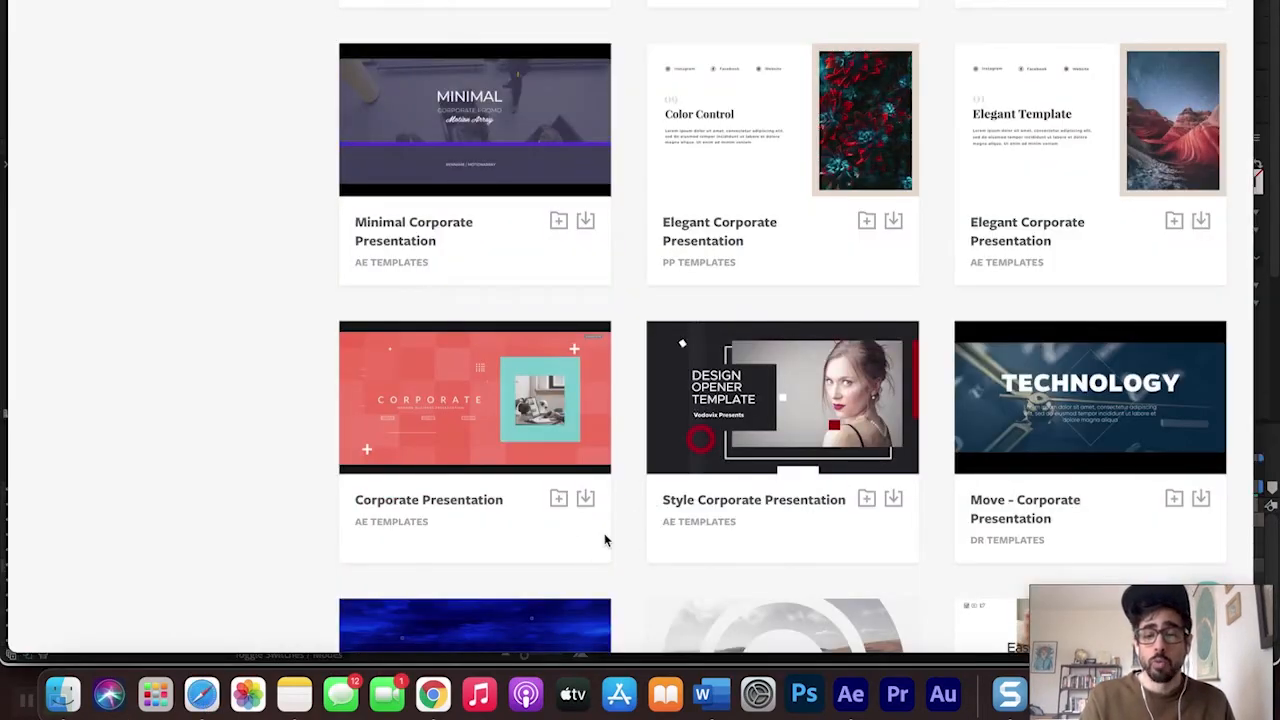
{"action": "scroll", "coordinate": [604, 535], "scroll_direction": "down", "scroll_amount": 10}
{"action": "scroll", "coordinate": [604, 540], "scroll_direction": "down", "scroll_amount": 16}
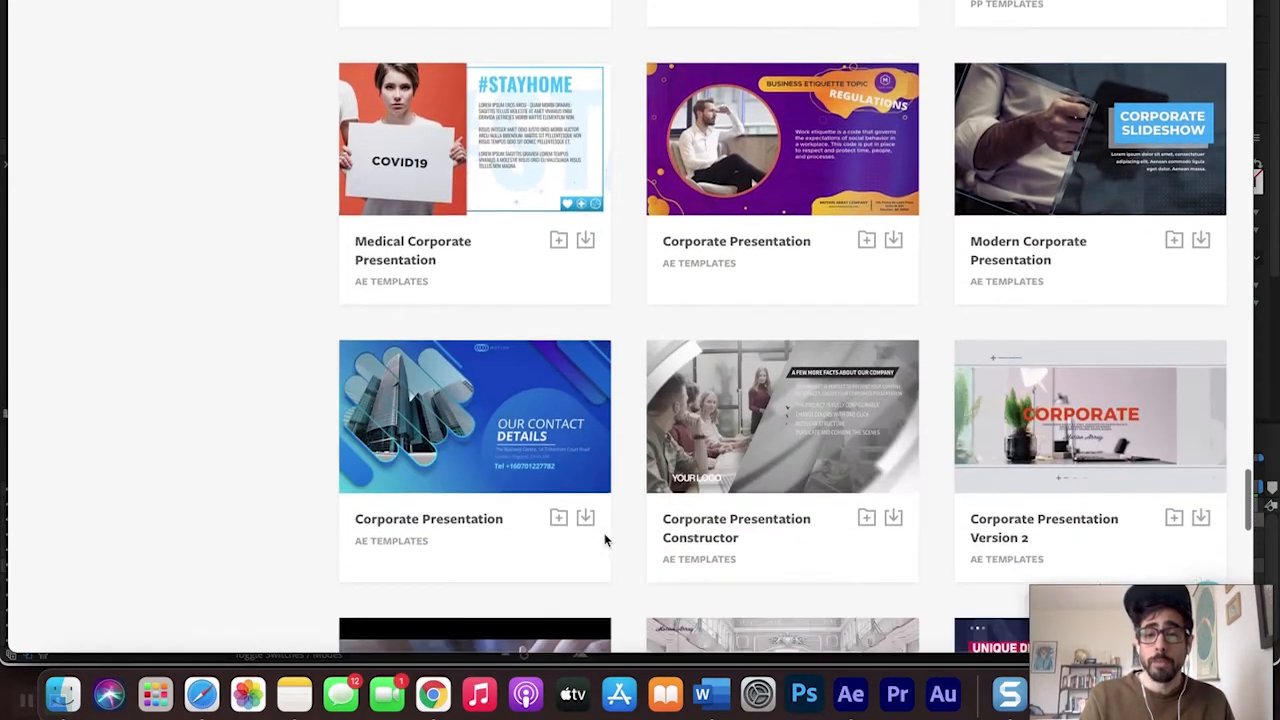
{"action": "scroll", "coordinate": [604, 540], "scroll_direction": "down", "scroll_amount": 4}
{"action": "scroll", "coordinate": [604, 540], "scroll_direction": "up", "scroll_amount": 13}
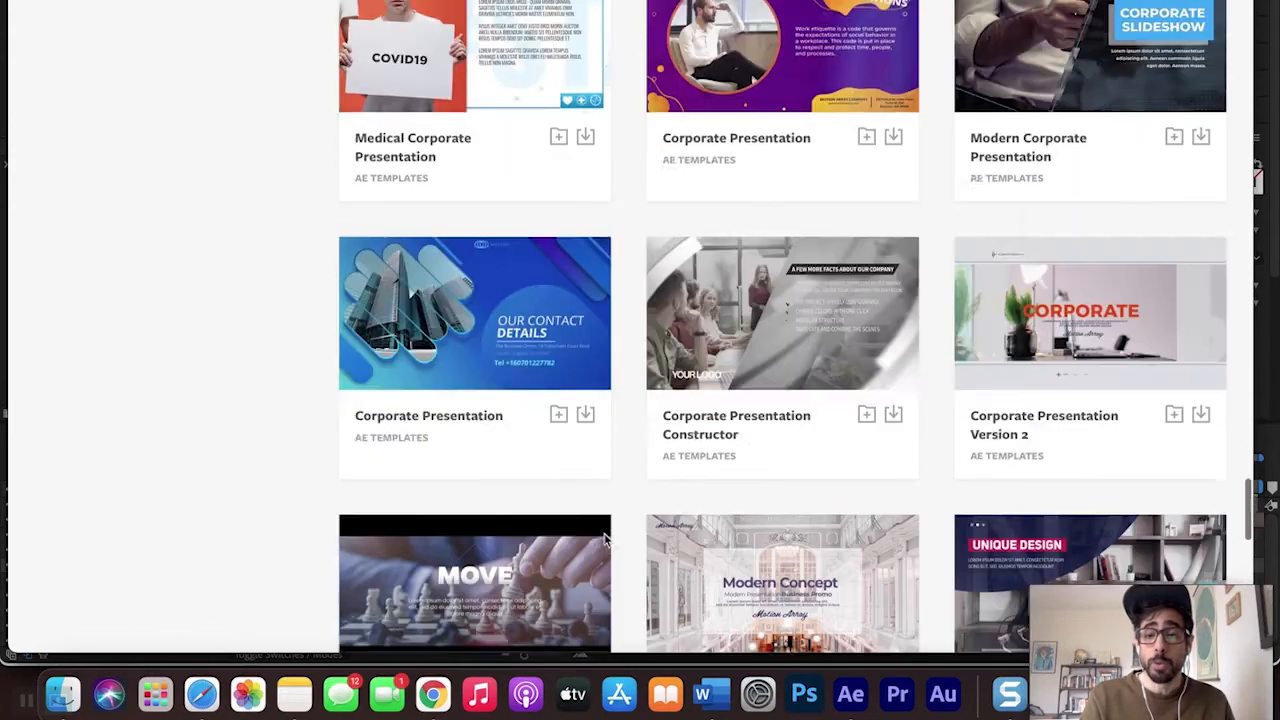
{"action": "scroll", "coordinate": [604, 540], "scroll_direction": "down", "scroll_amount": 5}
{"action": "scroll", "coordinate": [604, 540], "scroll_direction": "down", "scroll_amount": 1}
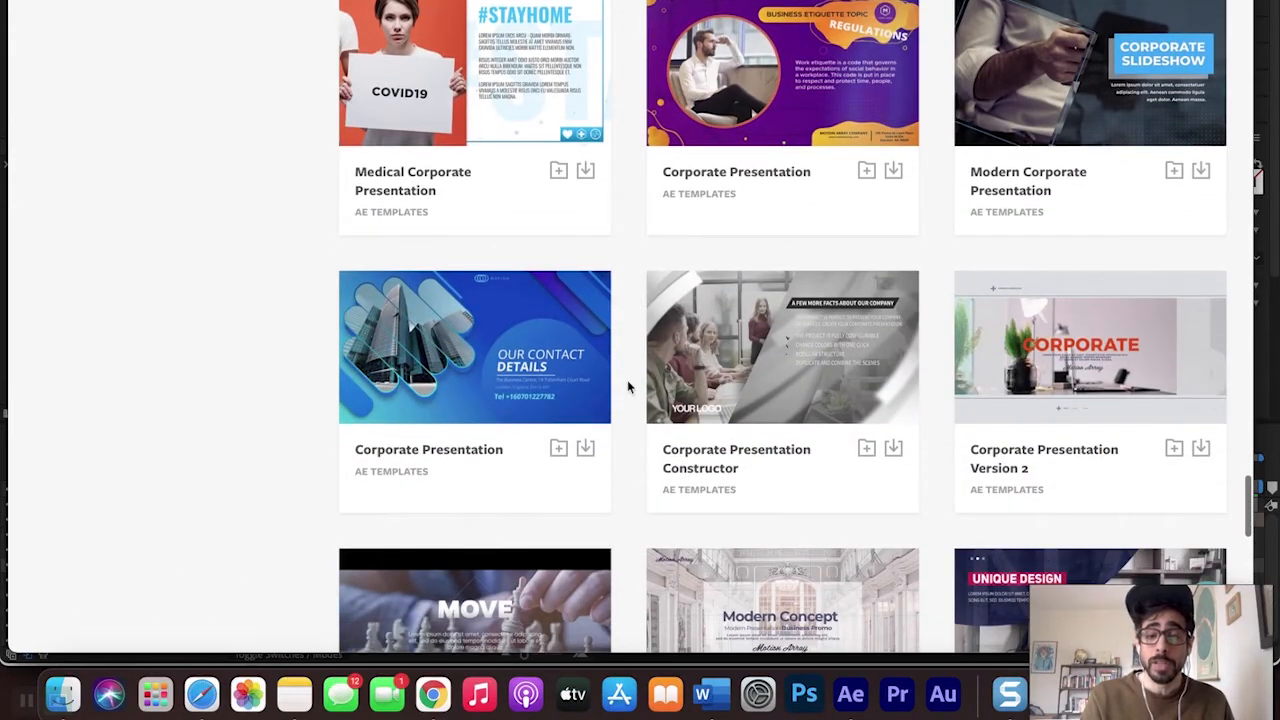
{"action": "scroll", "coordinate": [628, 387], "scroll_direction": "down", "scroll_amount": 9}
{"action": "scroll", "coordinate": [649, 425], "scroll_direction": "up", "scroll_amount": 1}
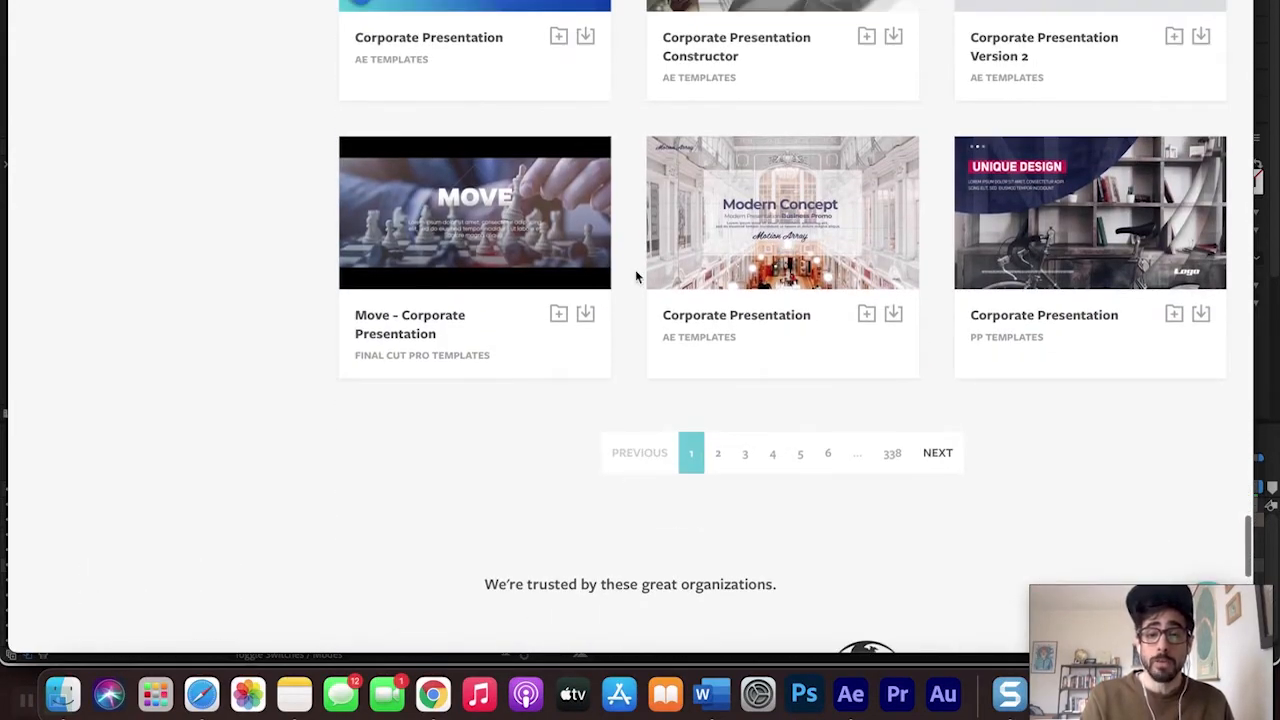
{"action": "scroll", "coordinate": [635, 272], "scroll_direction": "up", "scroll_amount": 10}
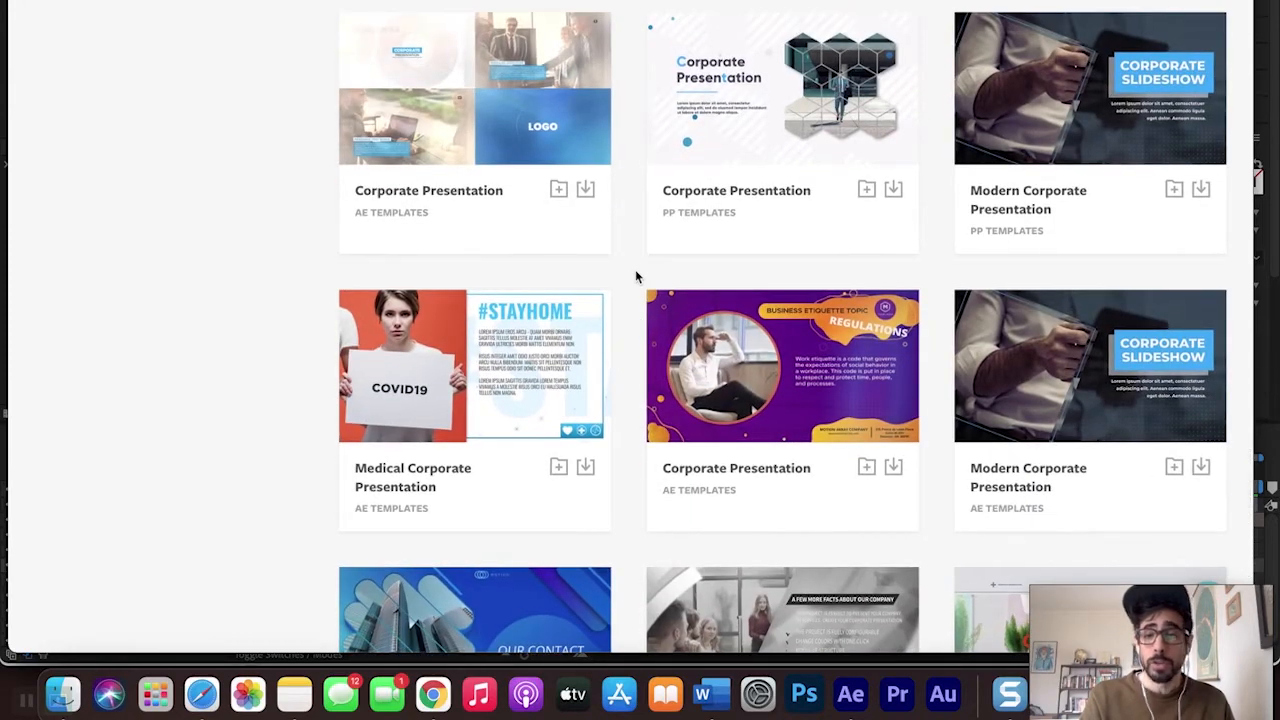
{"action": "scroll", "coordinate": [635, 276], "scroll_direction": "up", "scroll_amount": 1}
{"action": "scroll", "coordinate": [629, 218], "scroll_direction": "up", "scroll_amount": 3}
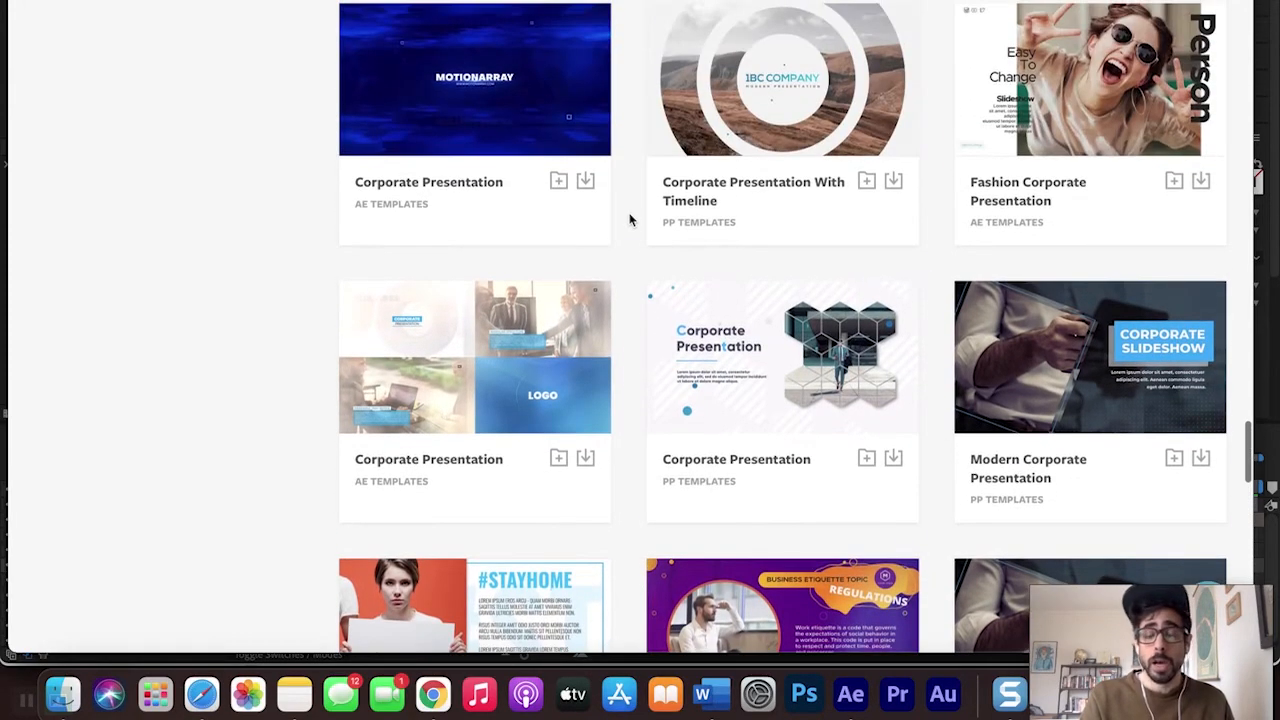
{"action": "scroll", "coordinate": [629, 218], "scroll_direction": "up", "scroll_amount": 2}
{"action": "scroll", "coordinate": [625, 178], "scroll_direction": "up", "scroll_amount": 6}
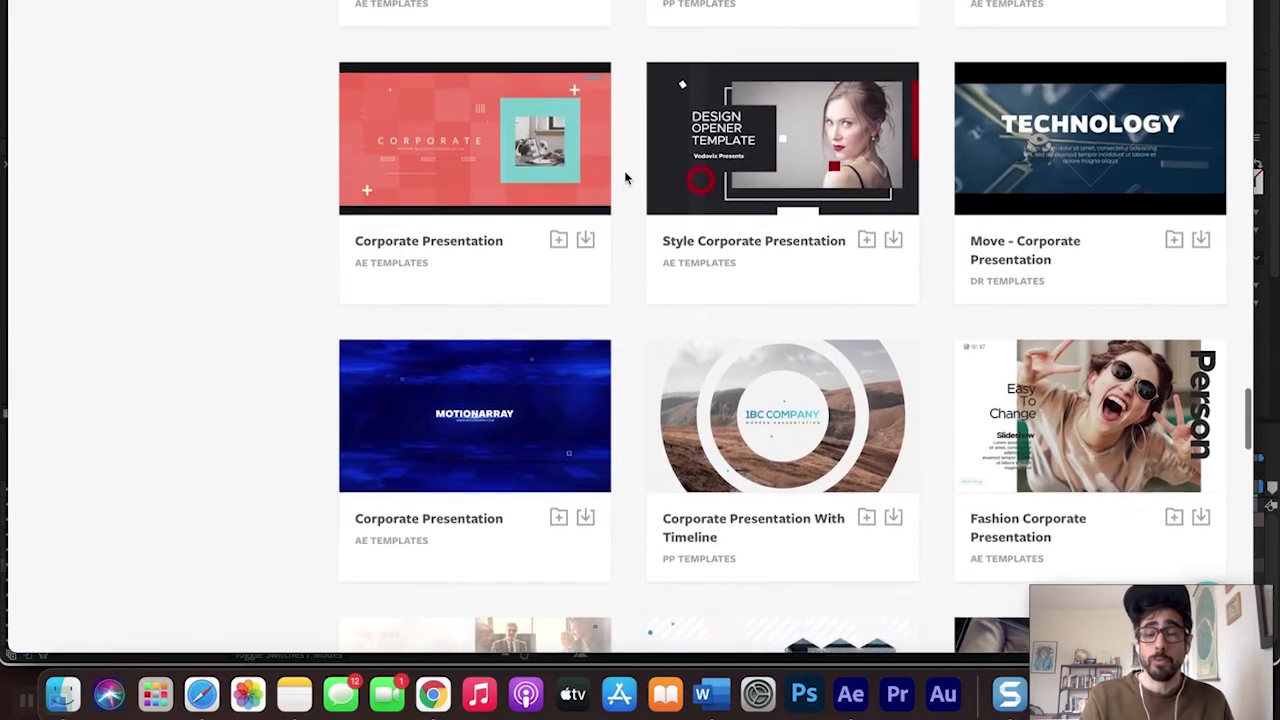
{"action": "scroll", "coordinate": [625, 178], "scroll_direction": "up", "scroll_amount": 8}
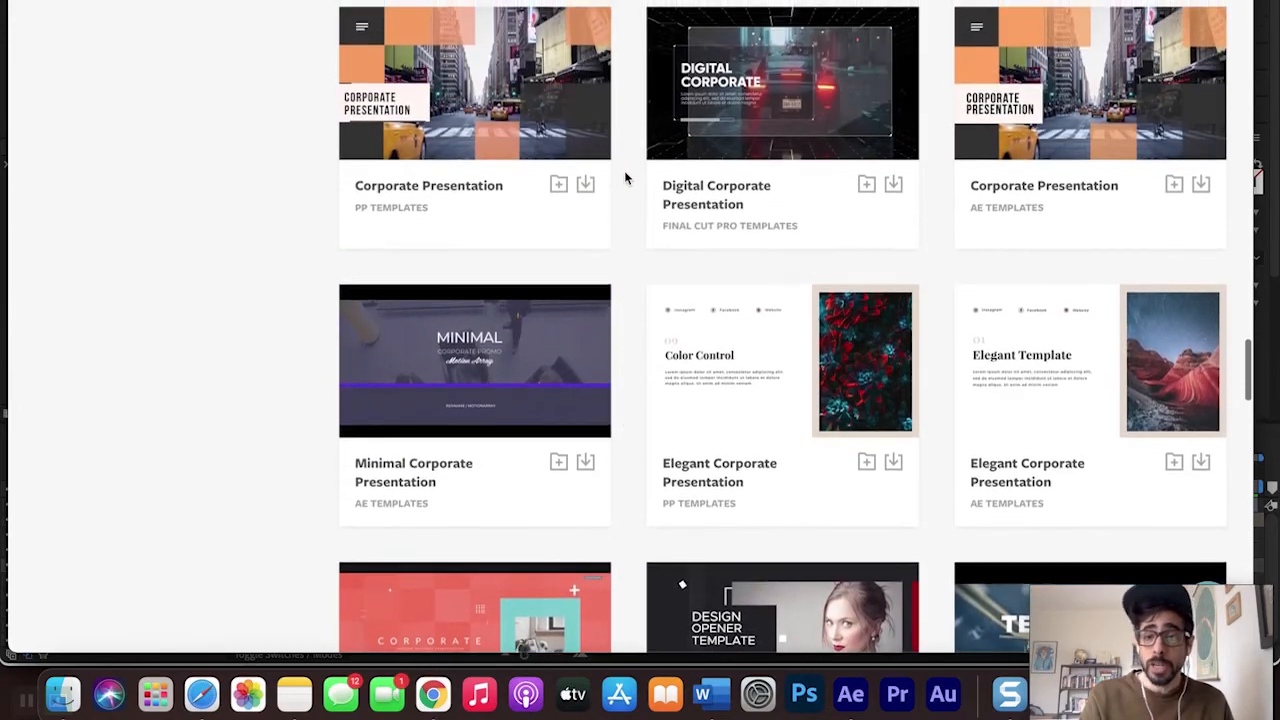
{"action": "scroll", "coordinate": [625, 178], "scroll_direction": "down", "scroll_amount": 3}
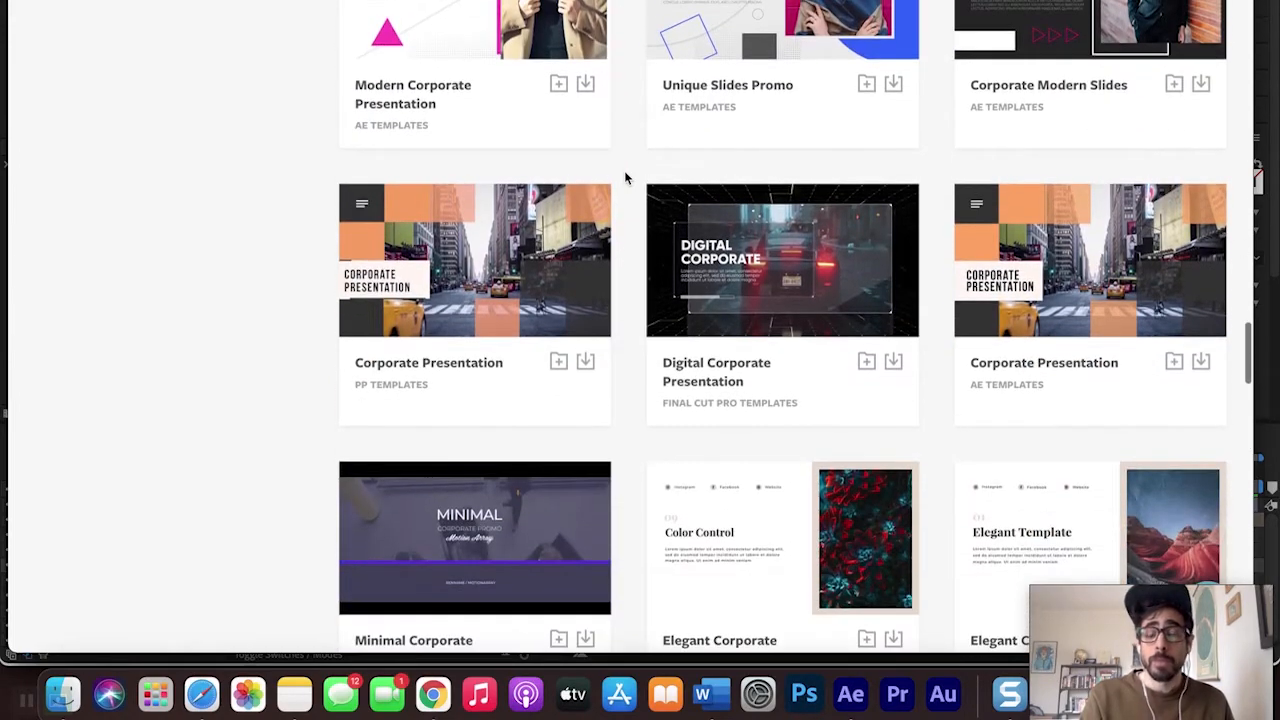
{"action": "scroll", "coordinate": [623, 450], "scroll_direction": "down", "scroll_amount": 3}
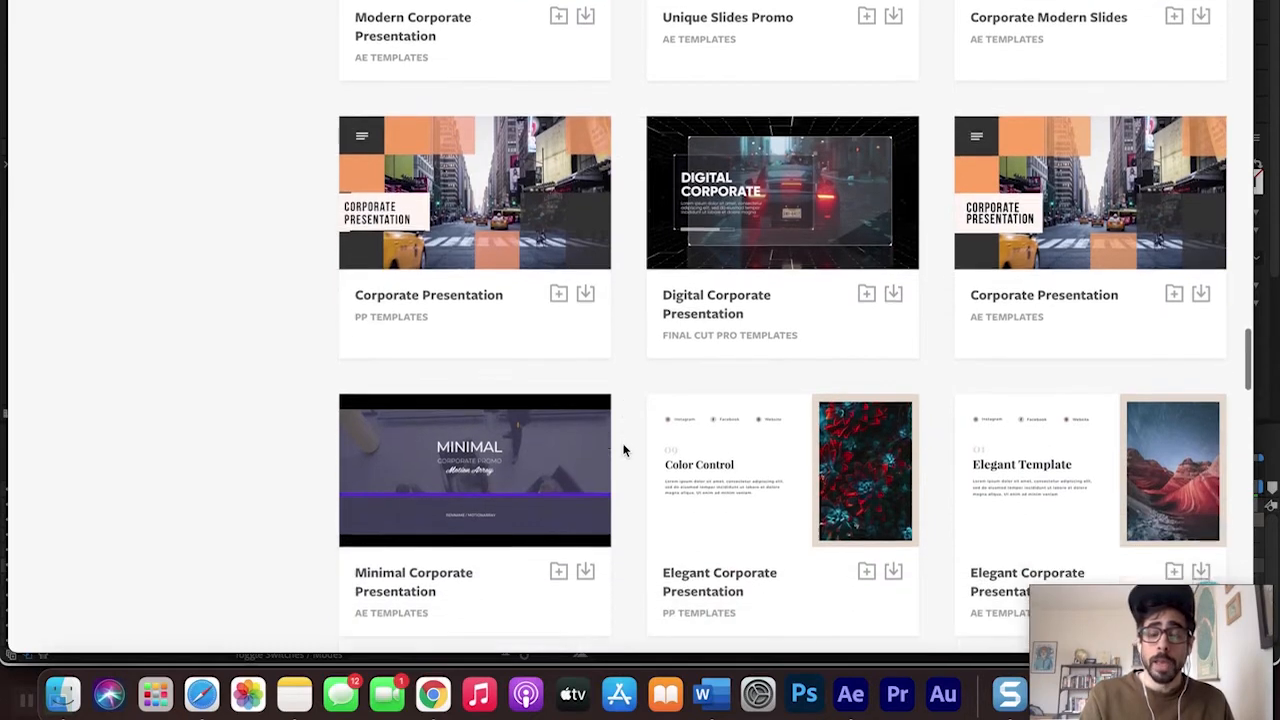
{"action": "scroll", "coordinate": [623, 450], "scroll_direction": "down", "scroll_amount": 9}
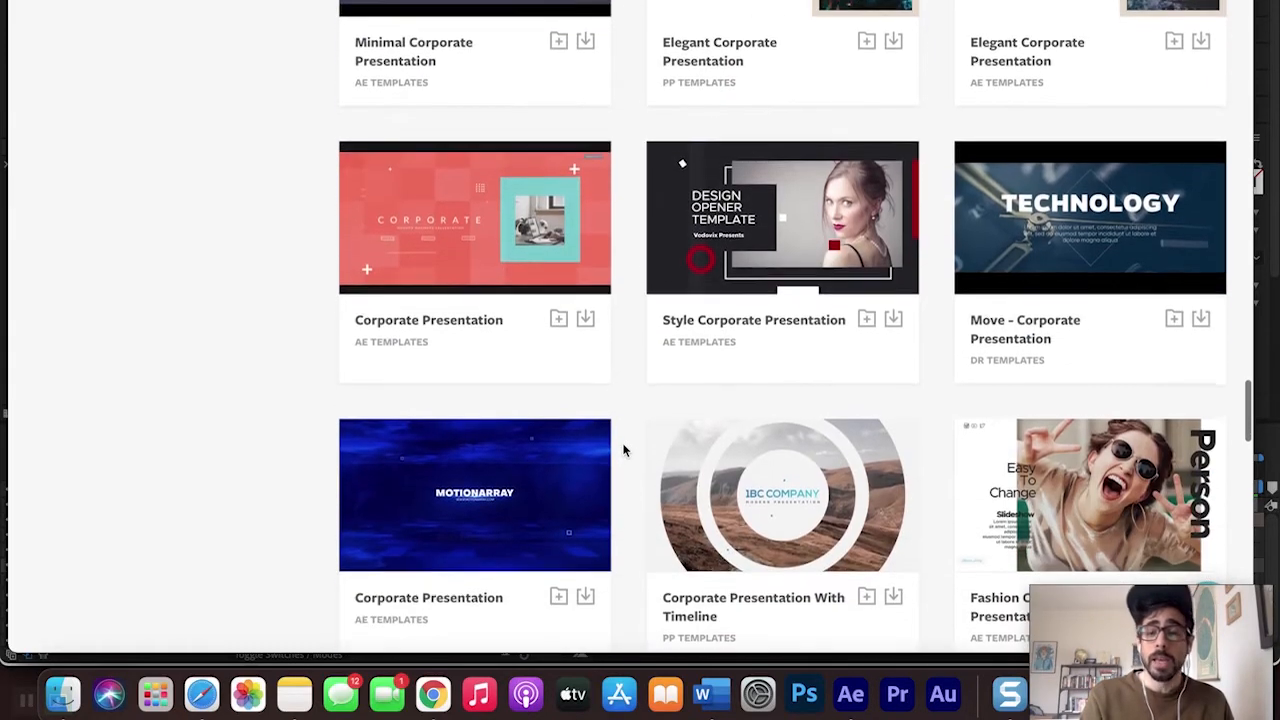
{"action": "scroll", "coordinate": [623, 450], "scroll_direction": "down", "scroll_amount": 2}
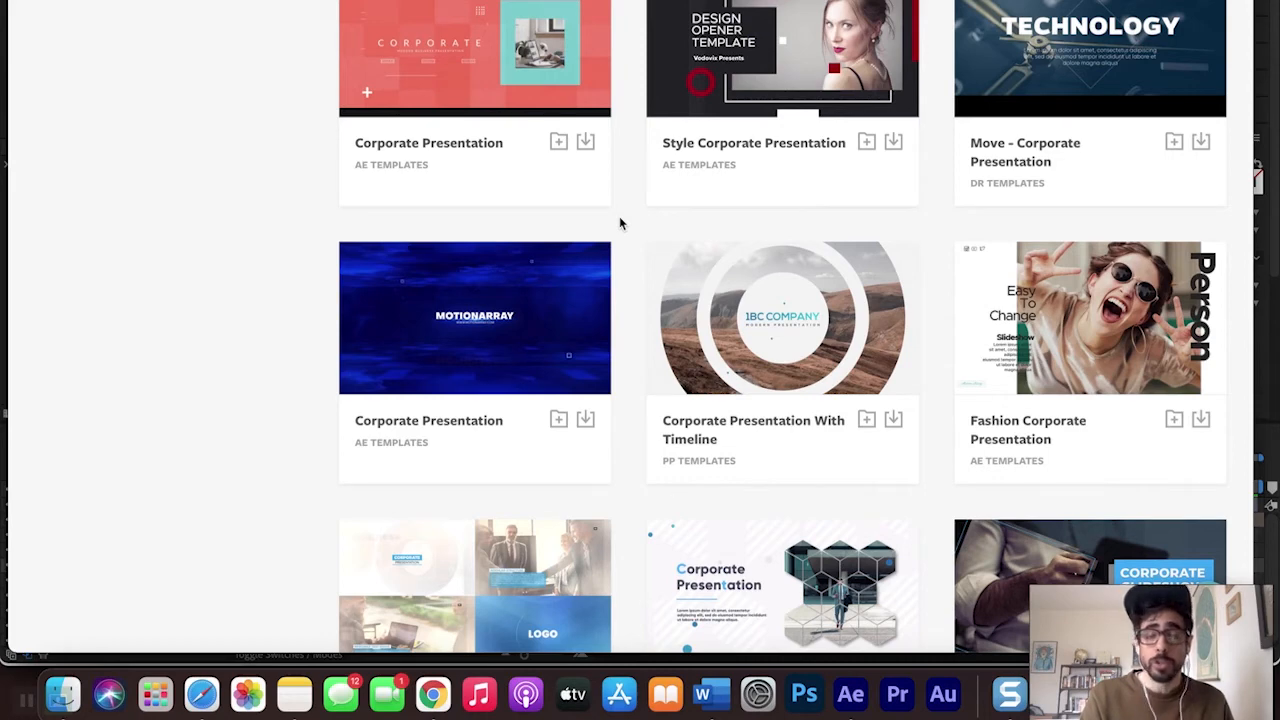
Switch to After Effects and scrub through the slides along the RENDER_comp timeline.
{"action": "left_click", "coordinate": [850, 693]}
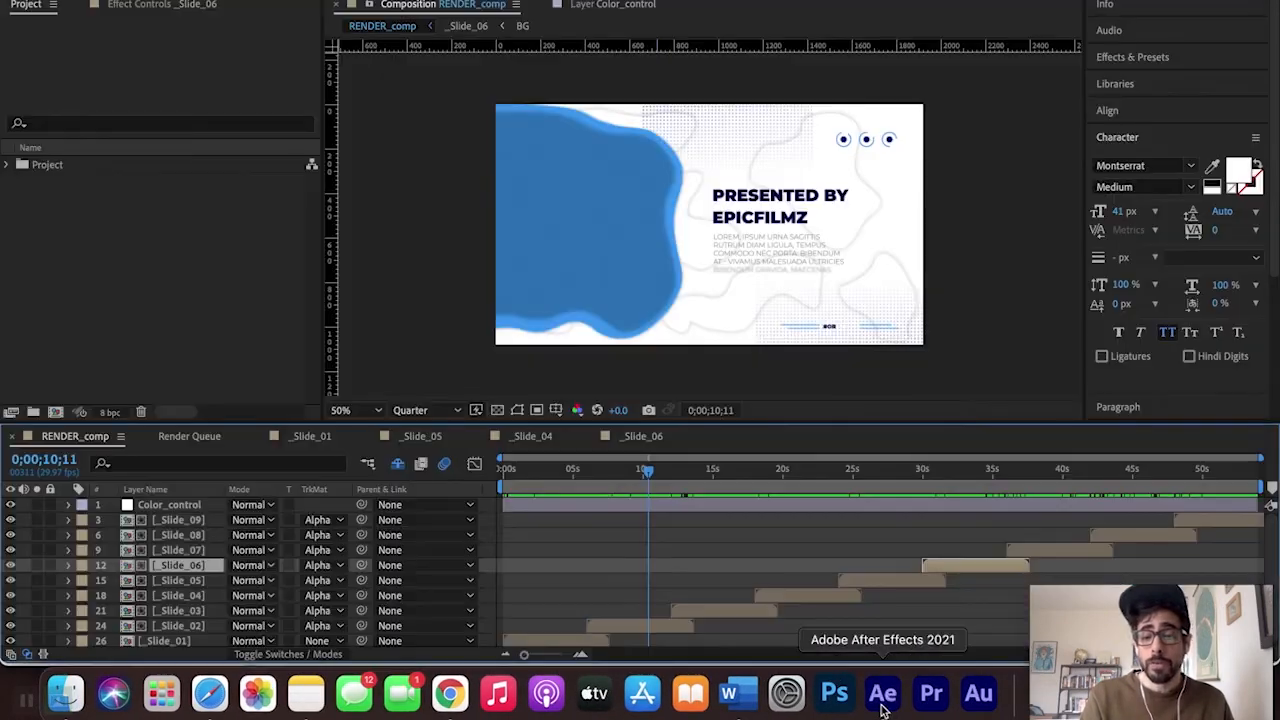
{"action": "left_click_drag", "start_coordinate": [660, 493], "coordinate": [910, 635]}
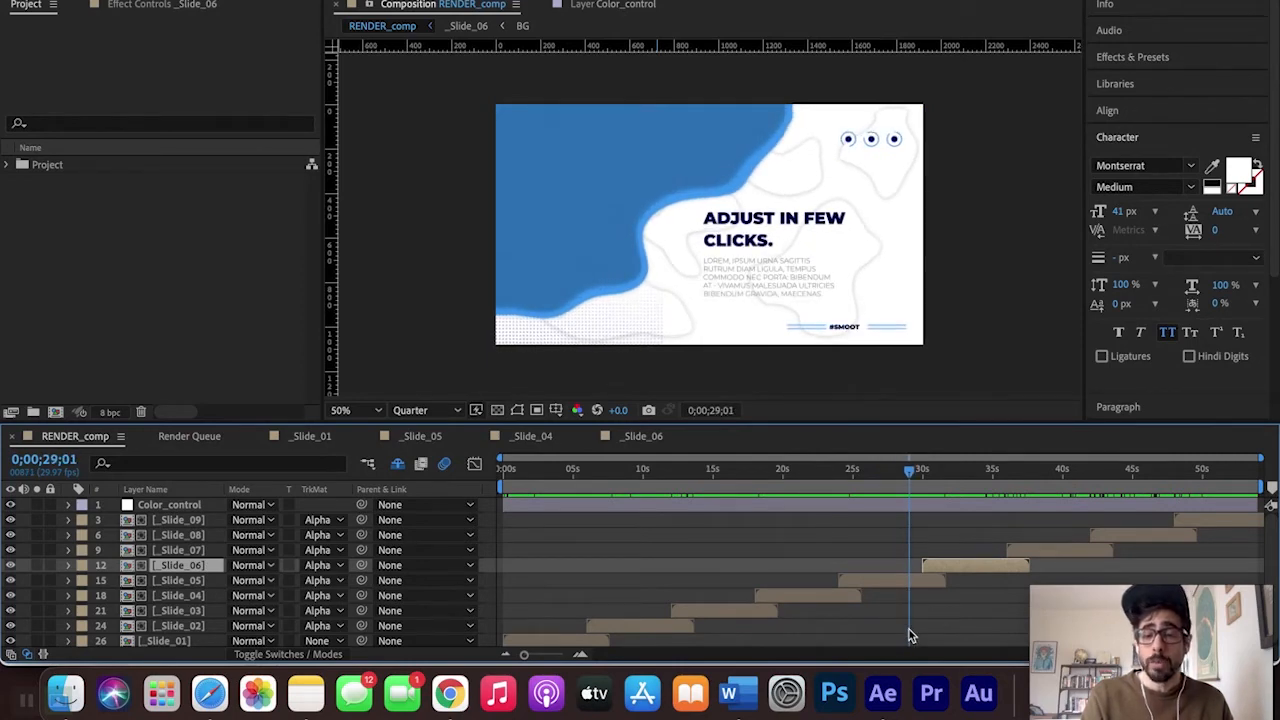
{"action": "left_click_drag", "start_coordinate": [915, 478], "coordinate": [1270, 507]}
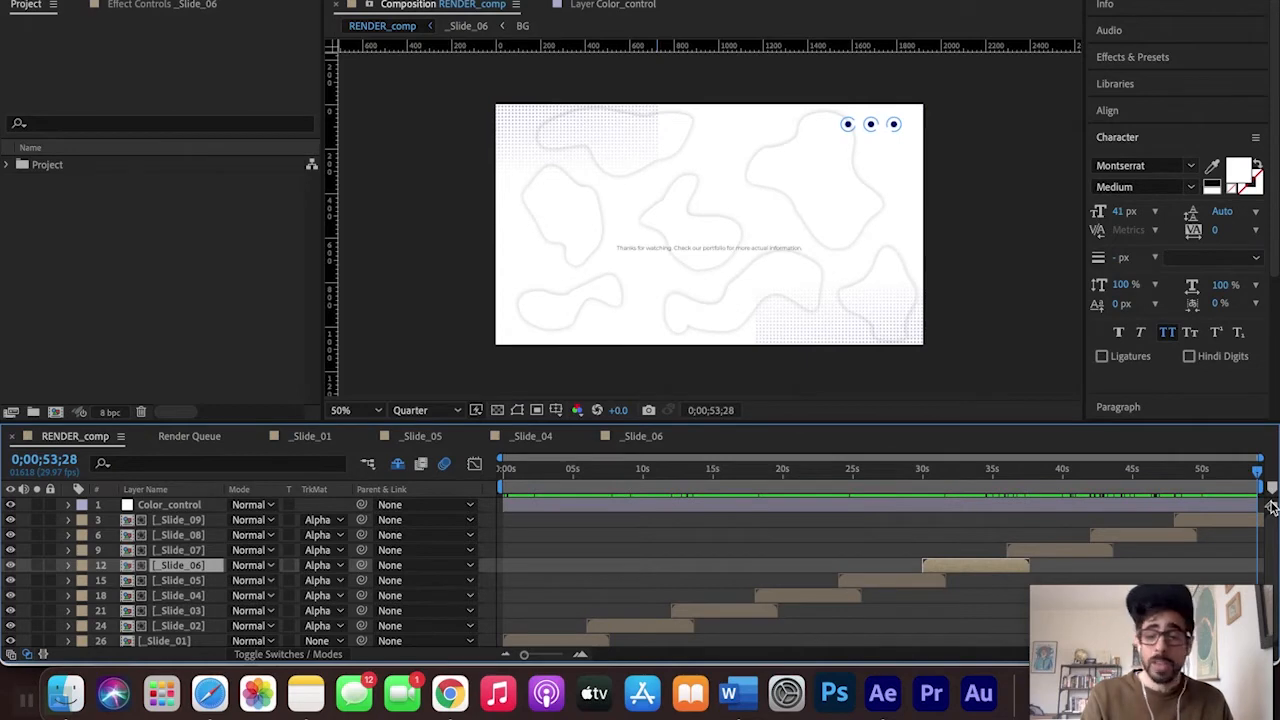
{"action": "left_click_drag", "start_coordinate": [1098, 492], "coordinate": [956, 510]}
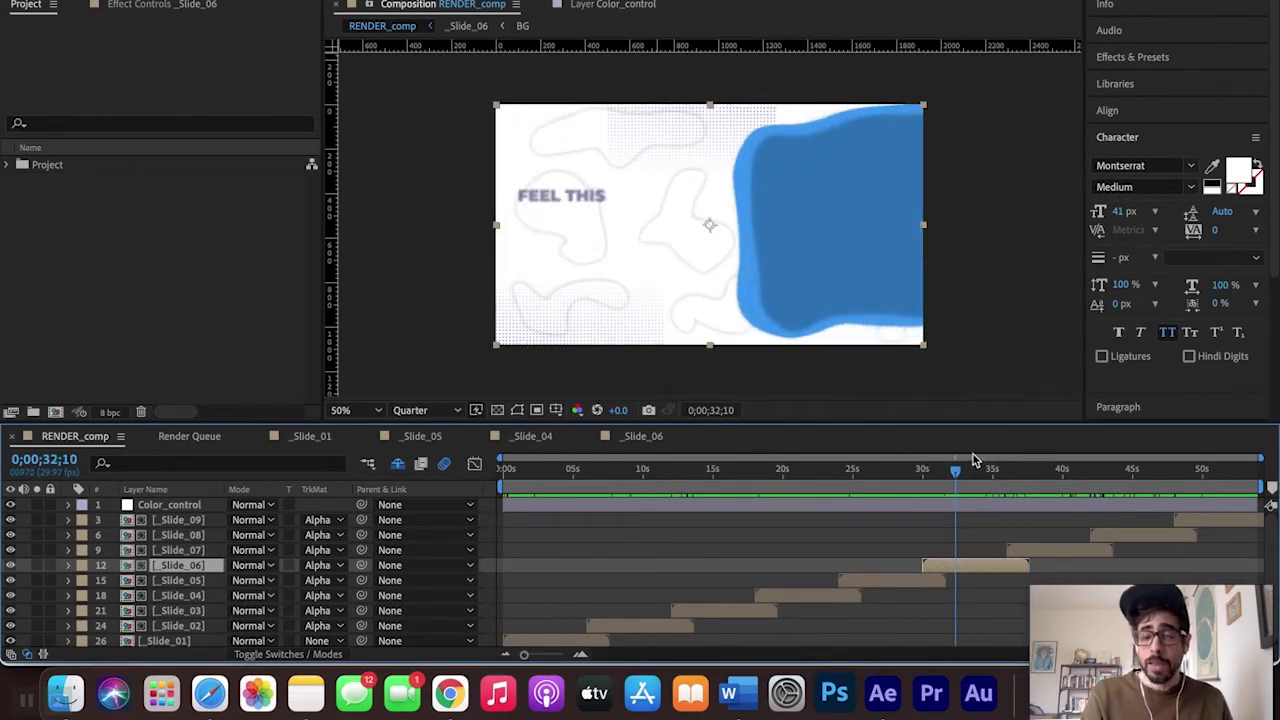
Open the _Slide_05 composition to scrub through its title animation, and return to RENDER_comp.
{"action": "left_click", "coordinate": [880, 468]}
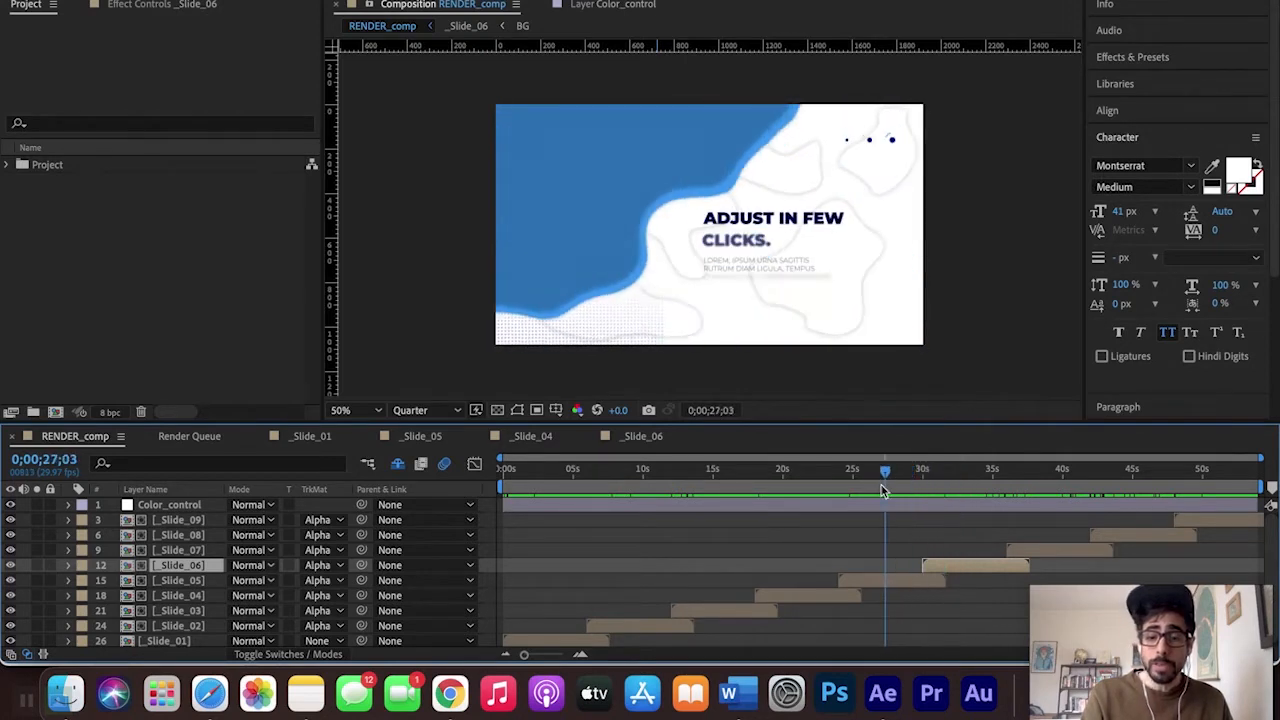
{"action": "left_click", "coordinate": [866, 585]}
{"action": "double_click", "coordinate": [872, 582]}
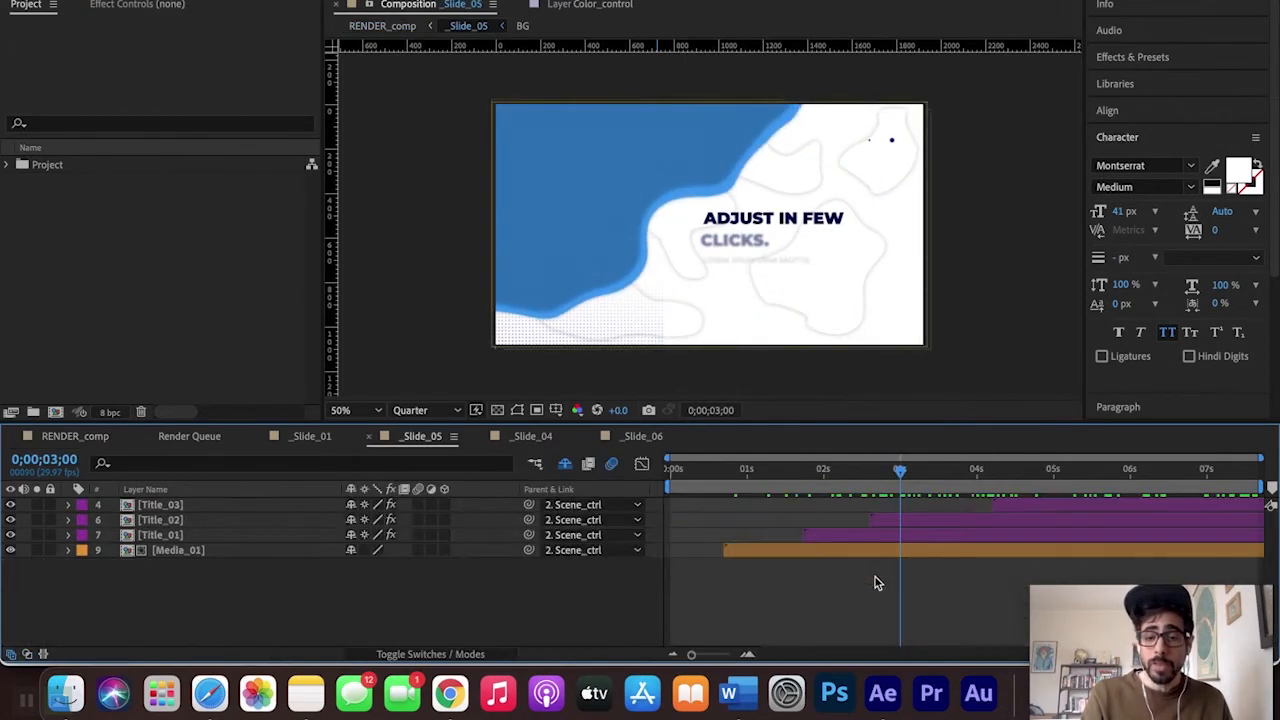
{"action": "left_click_drag", "start_coordinate": [899, 475], "coordinate": [1068, 528]}
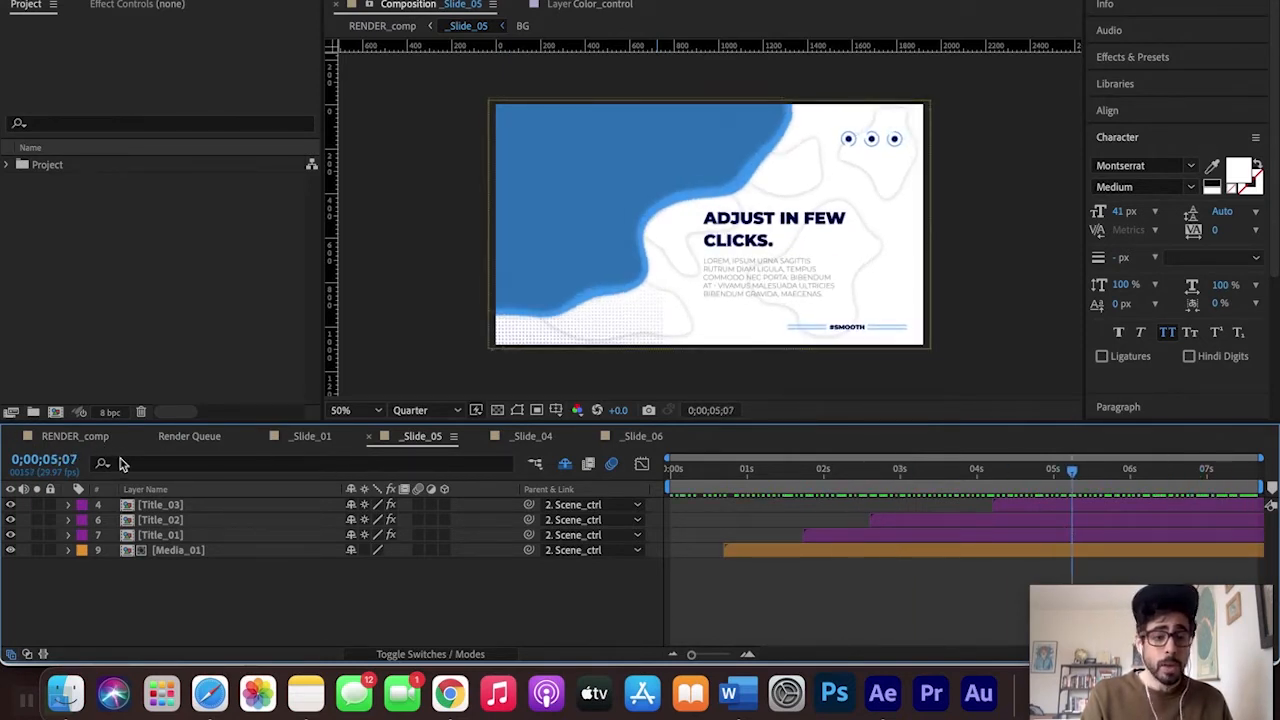
{"action": "left_click", "coordinate": [73, 441]}
{"action": "left_click_drag", "start_coordinate": [914, 476], "coordinate": [903, 536]}
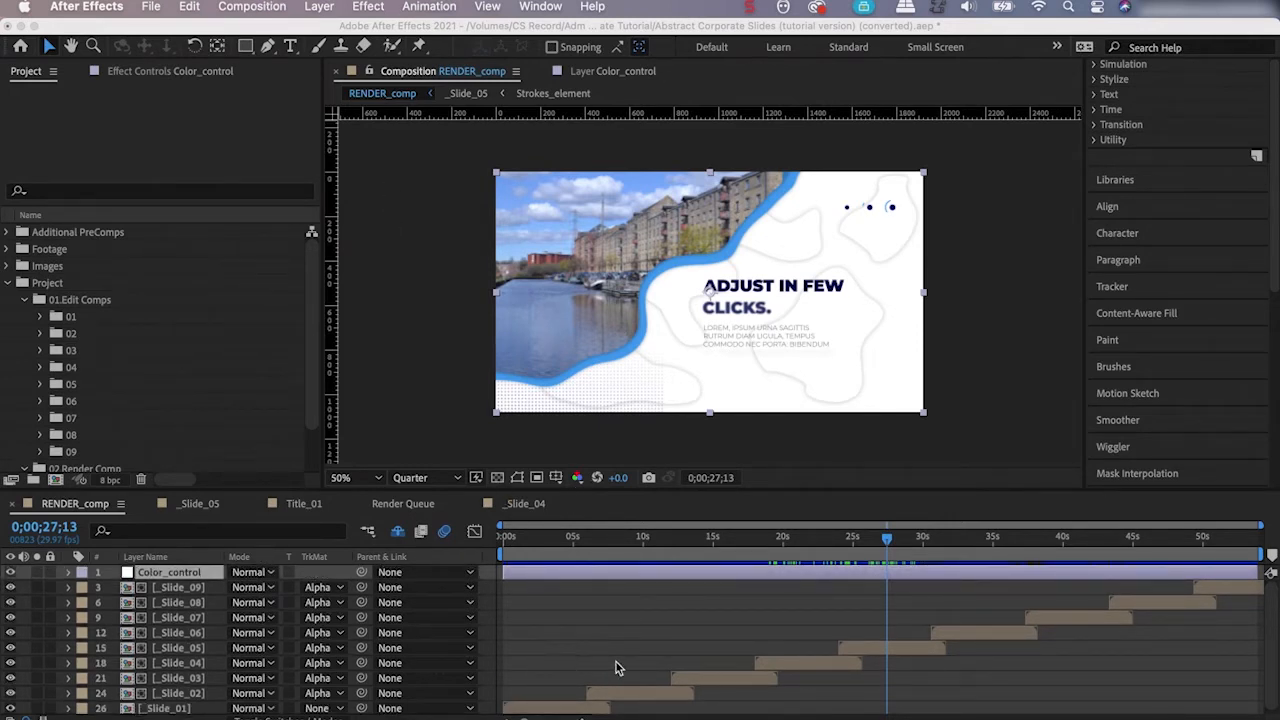
Set the duration of RENDER_comp to about 2 minutes in its composition settings.
{"action": "left_click", "coordinate": [252, 6]}
{"action": "left_click", "coordinate": [261, 5]}
{"action": "left_click", "coordinate": [261, 5]}
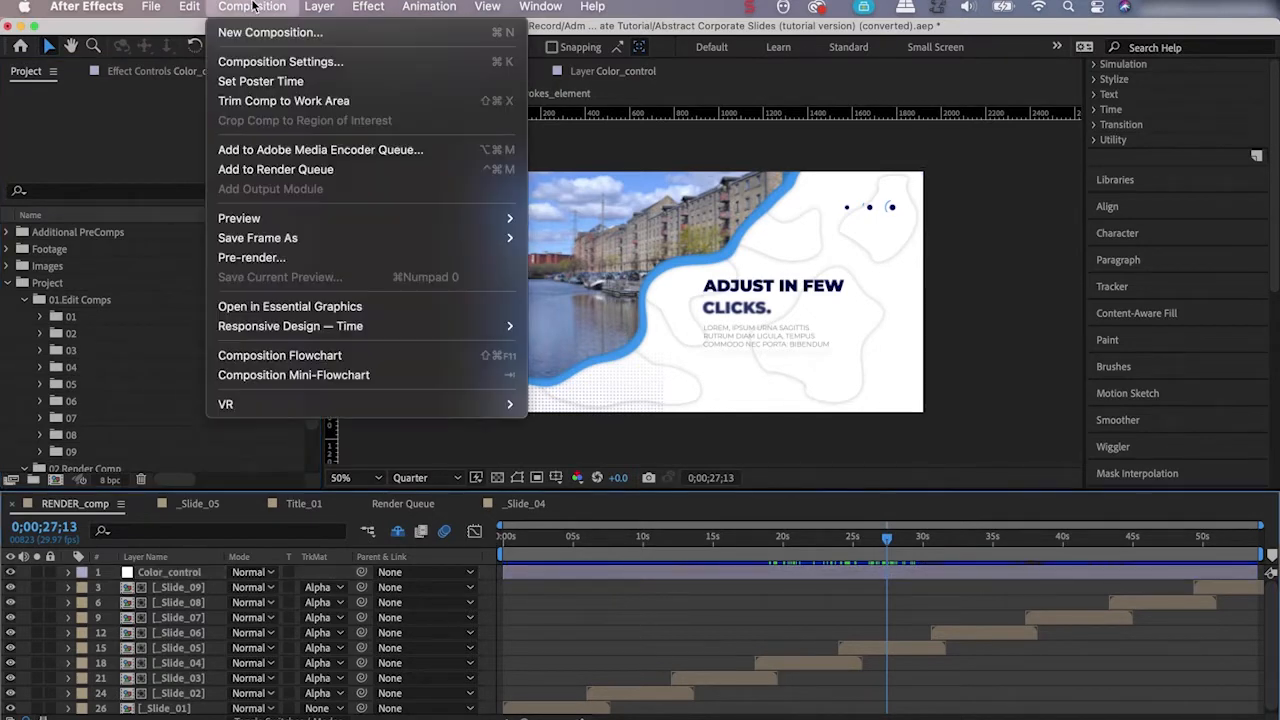
{"action": "left_click", "coordinate": [285, 62]}
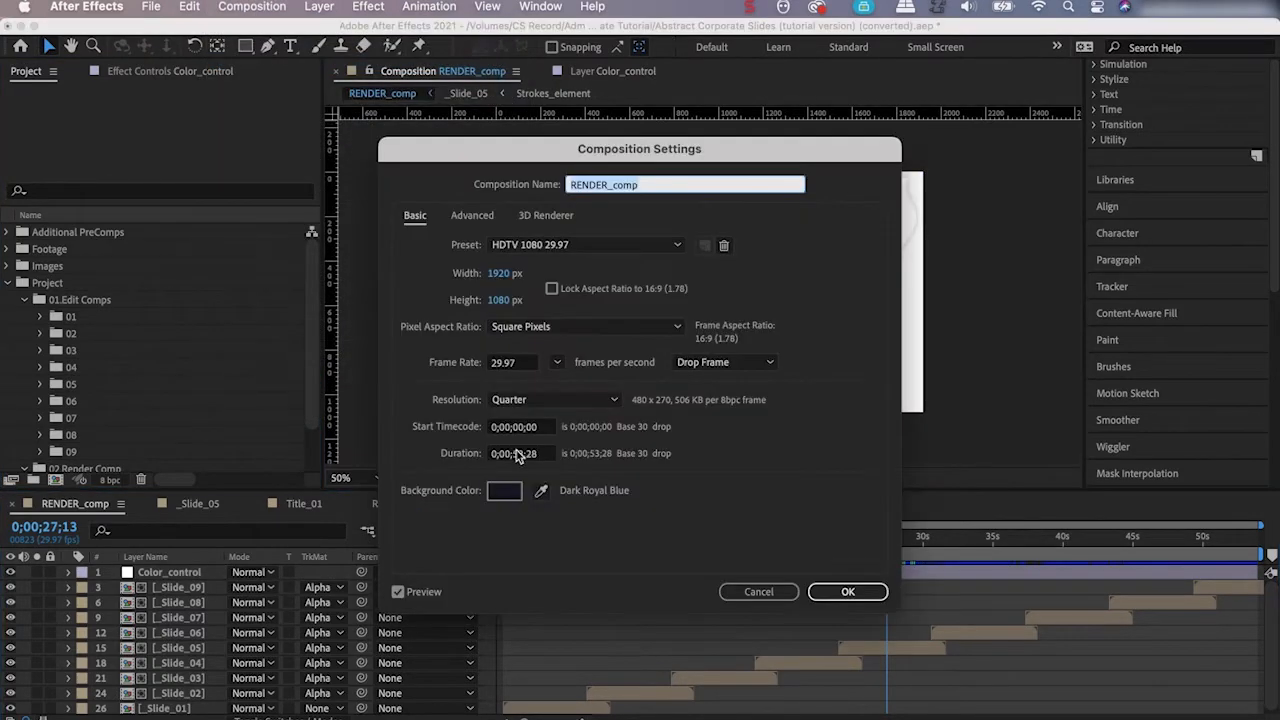
{"action": "left_click", "coordinate": [521, 456]}
{"action": "key", "text": "BackSpace"}
{"action": "type", "text": "00"}
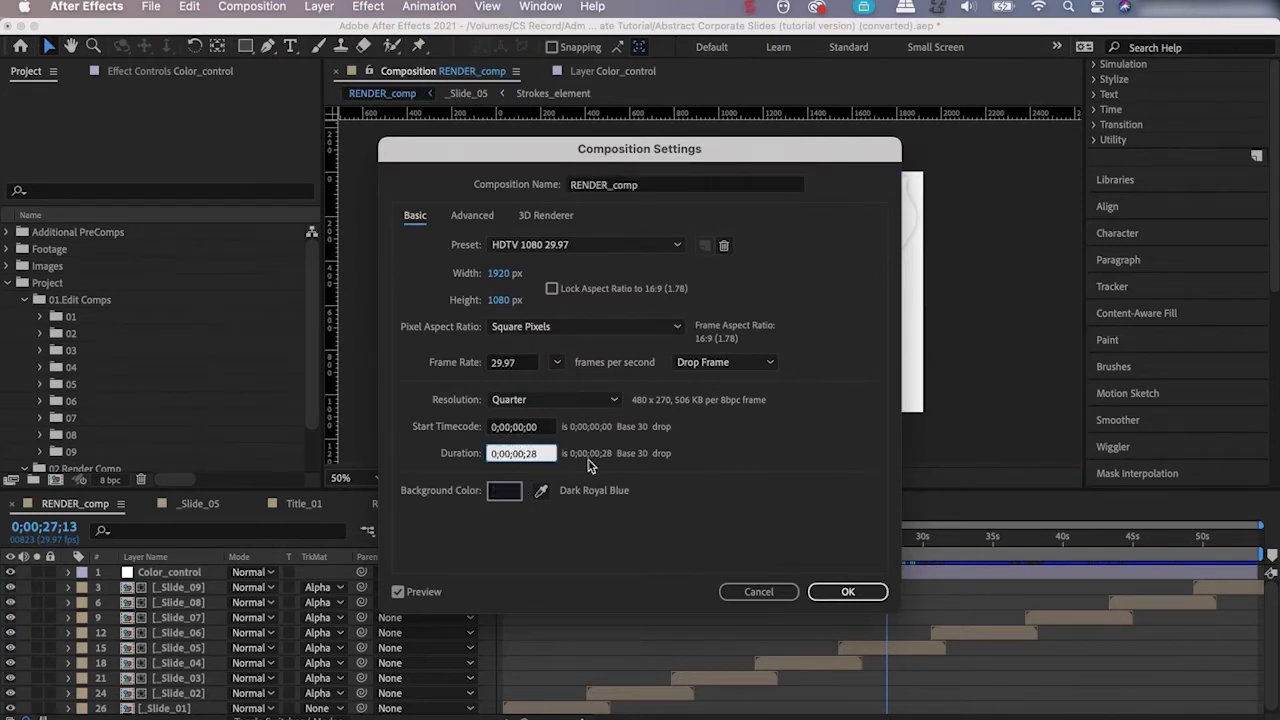
{"action": "key", "text": "BackSpace"}
{"action": "type", "text": "2"}
{"action": "key", "text": "Return"}
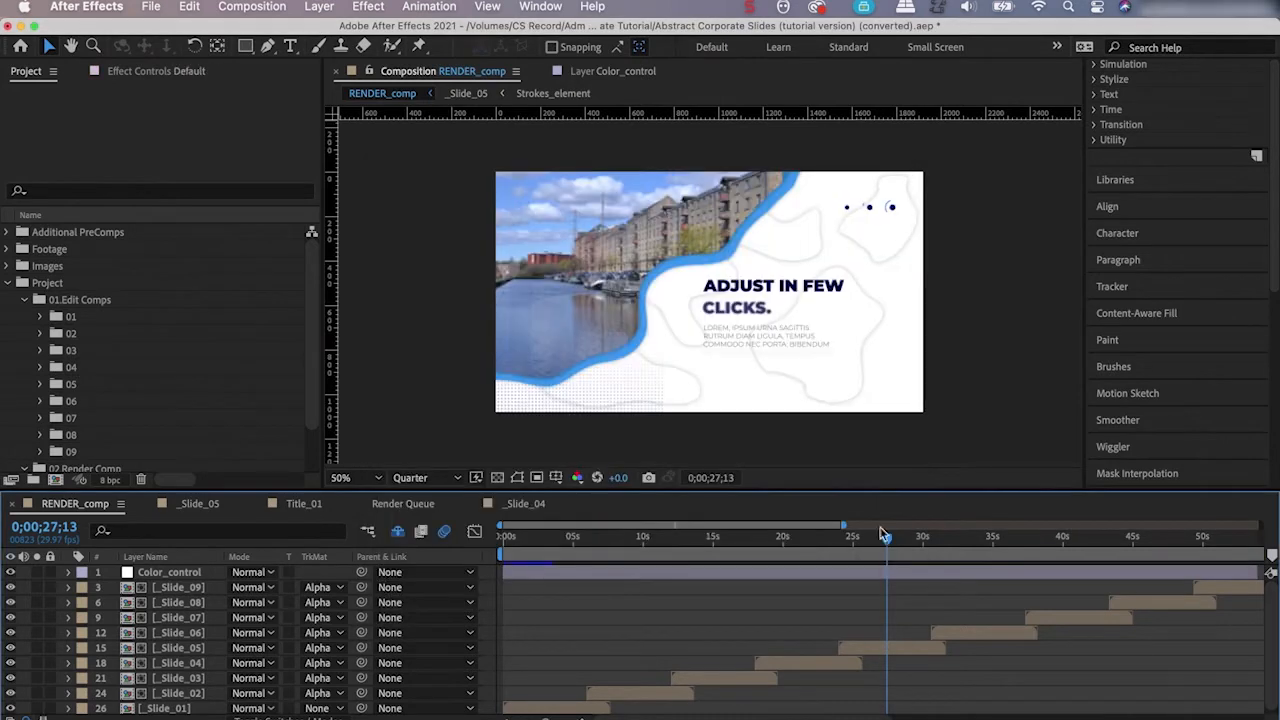
{"action": "key", "text": "minus"}
{"action": "key", "text": "minus"}
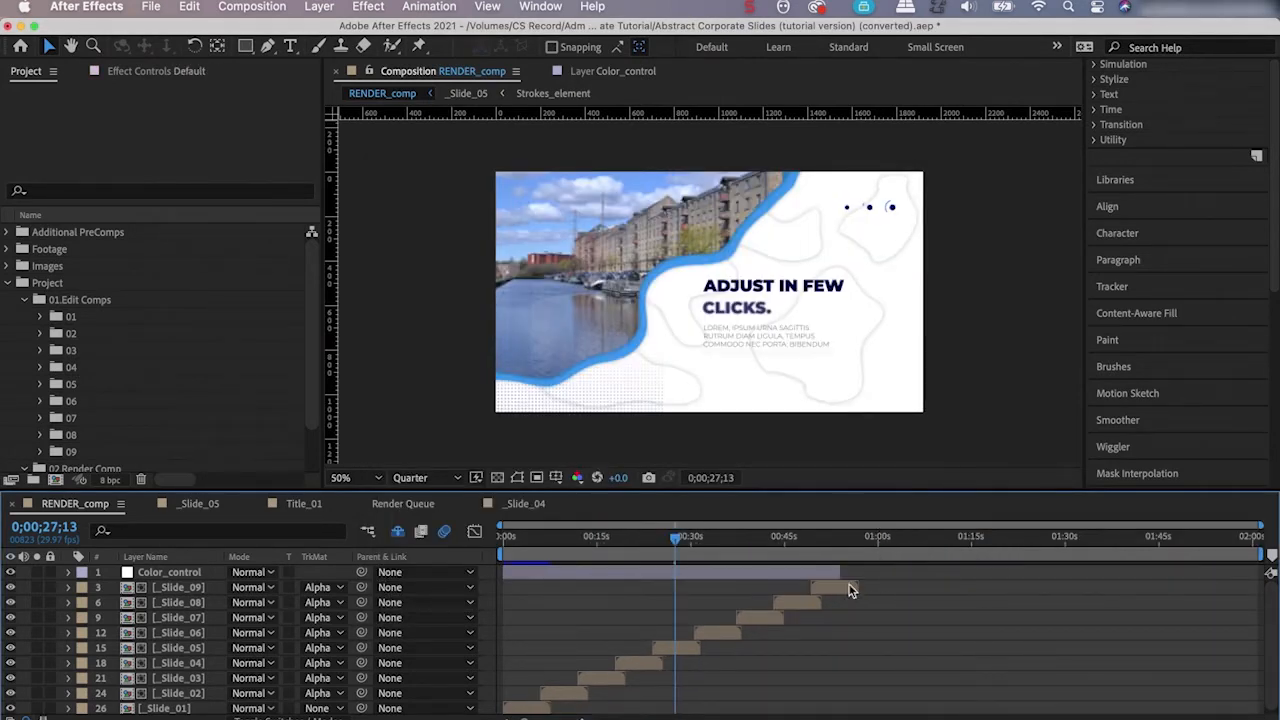
Extend the end of the Color_control layer to about 55 seconds, over part of the _Slide_09 clip.
{"action": "left_click", "coordinate": [551, 574]}
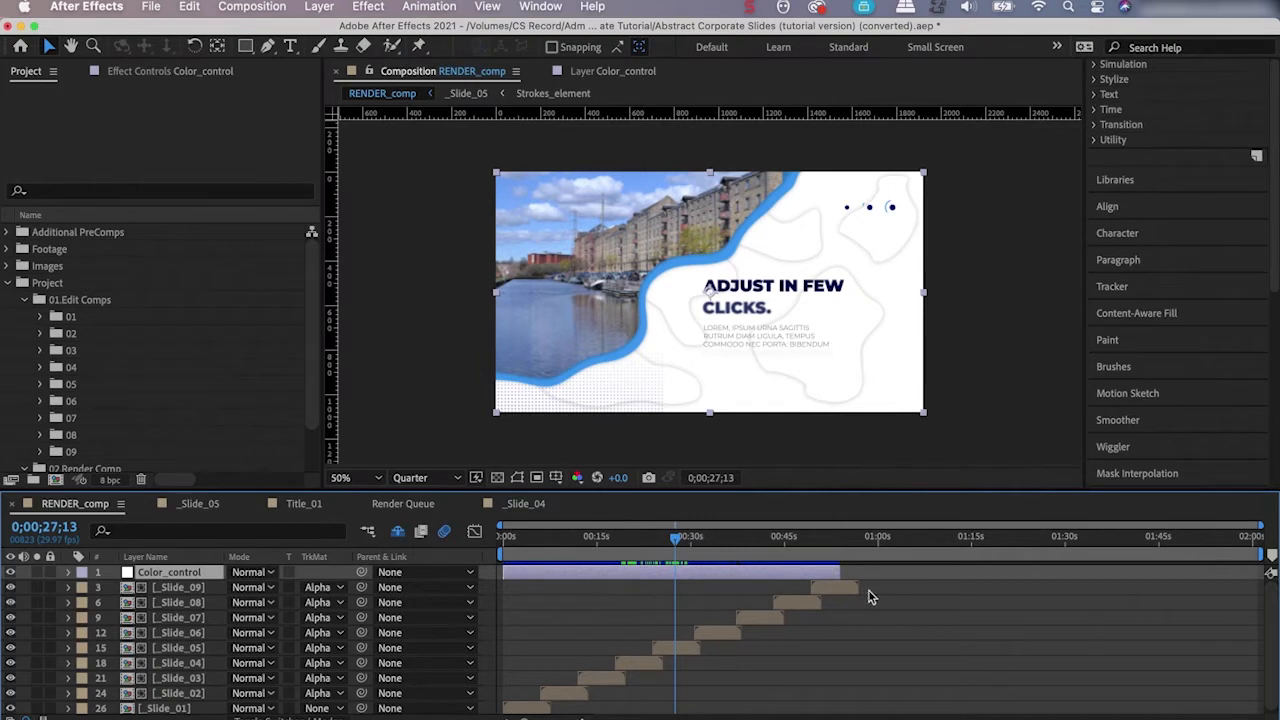
{"action": "mouse_move", "coordinate": [838, 572]}
{"action": "left_mouse_down"}
{"action": "mouse_move", "coordinate": [1262, 572]}
{"action": "mouse_move", "coordinate": [810, 583]}
{"action": "mouse_move", "coordinate": [850, 578]}
{"action": "left_mouse_up"}
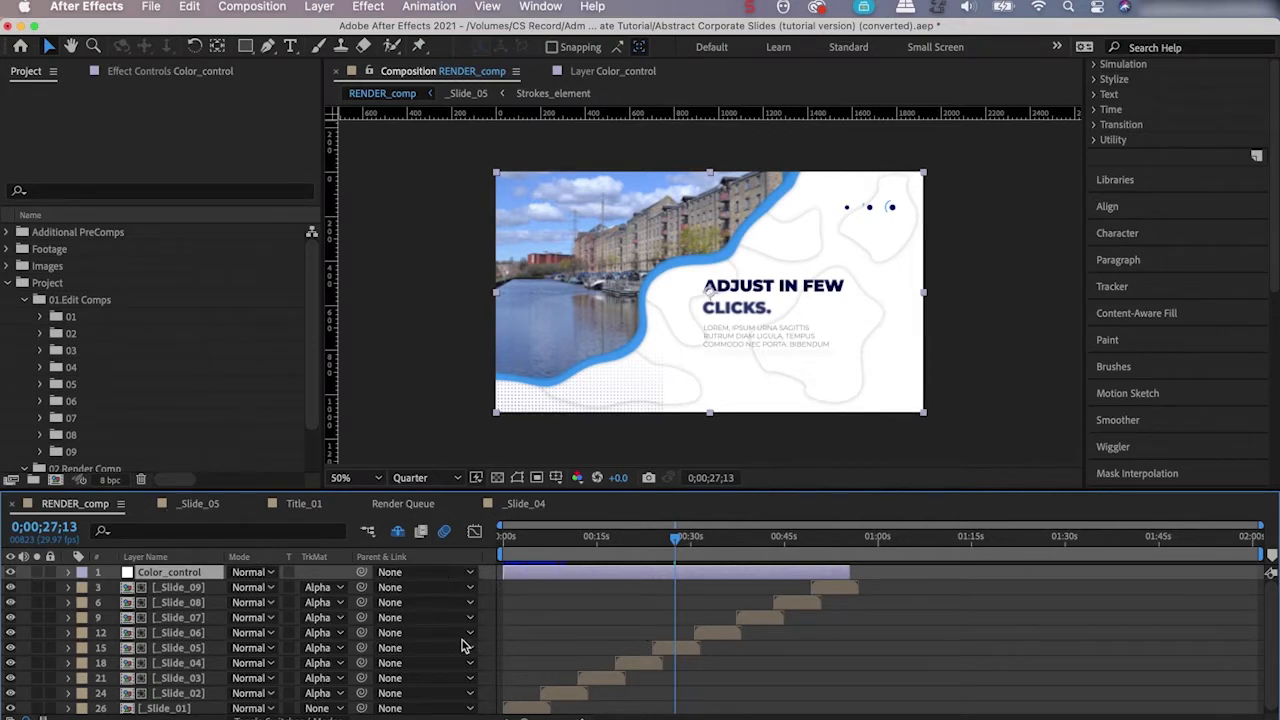
{"action": "scroll", "coordinate": [557, 642], "scroll_direction": "down", "scroll_amount": 1}
{"action": "scroll", "coordinate": [557, 642], "scroll_direction": "up", "scroll_amount": 1}
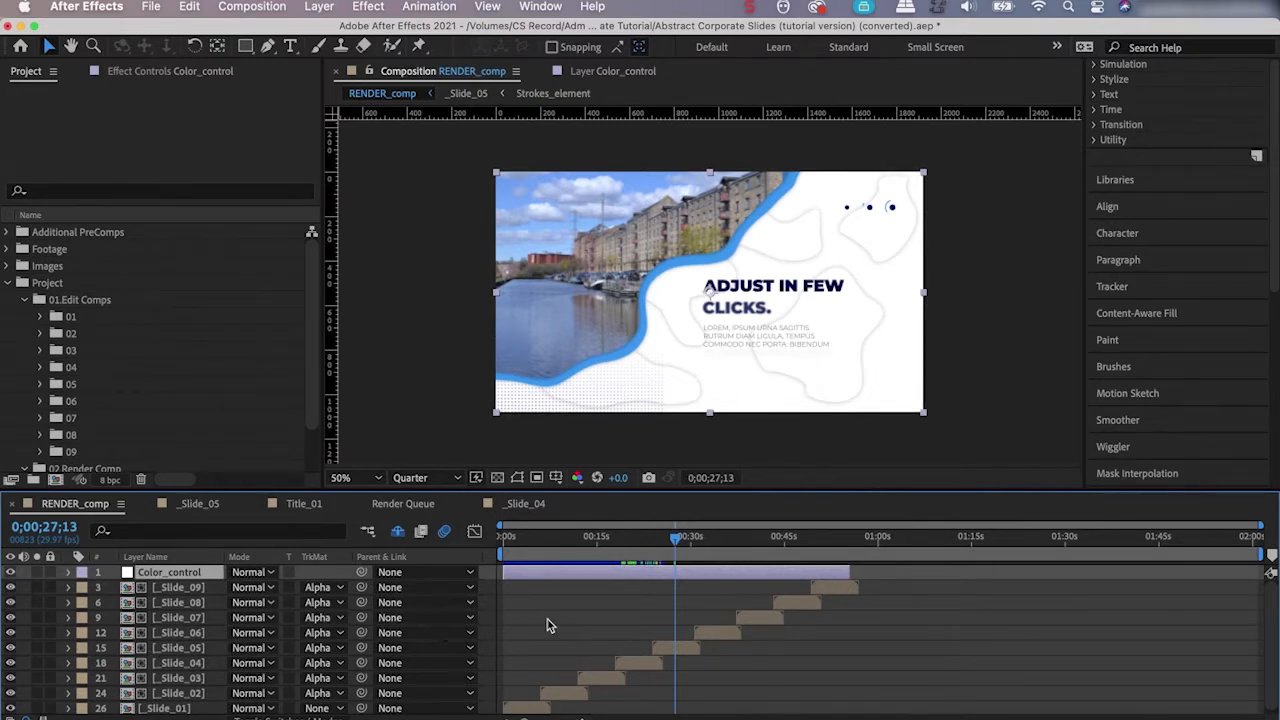
Unhide the shy layers in RENDER_comp to reveal the transition layers around each slide.
{"action": "left_click", "coordinate": [398, 533]}
{"action": "left_click", "coordinate": [398, 533]}
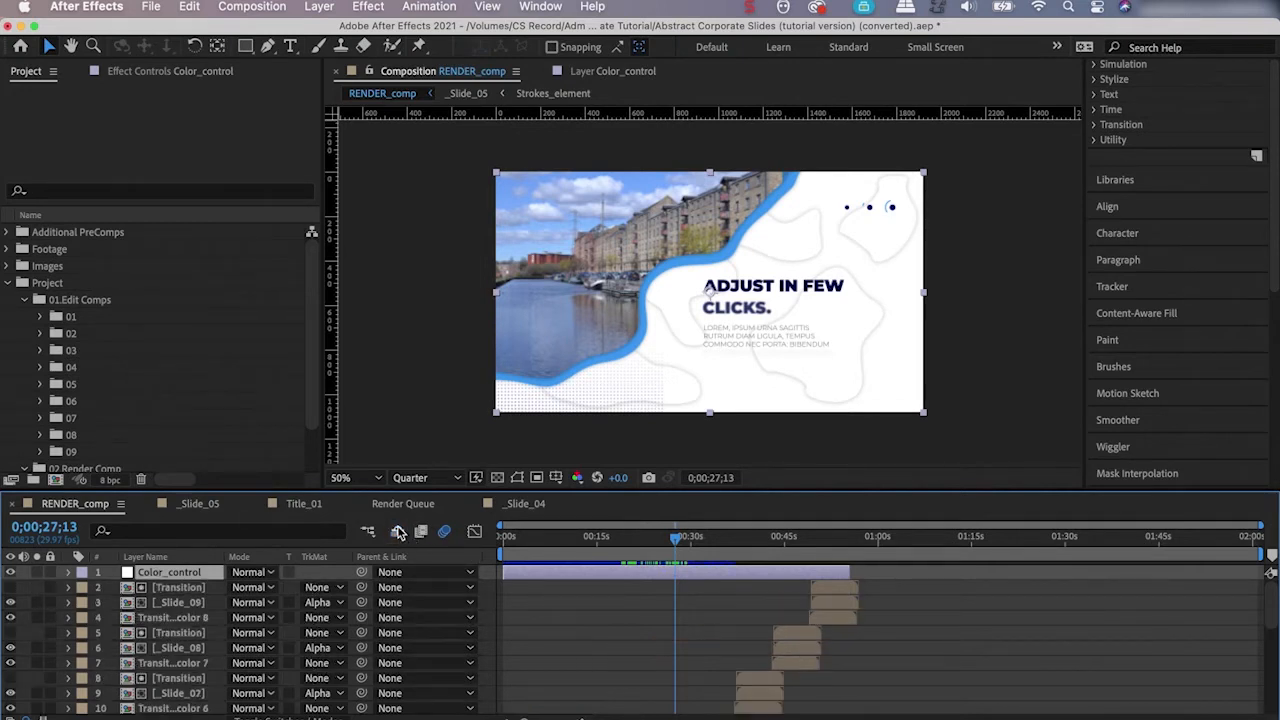
{"action": "scroll", "coordinate": [629, 683], "scroll_direction": "down", "scroll_amount": 5}
{"action": "scroll", "coordinate": [629, 687], "scroll_direction": "up", "scroll_amount": 4}
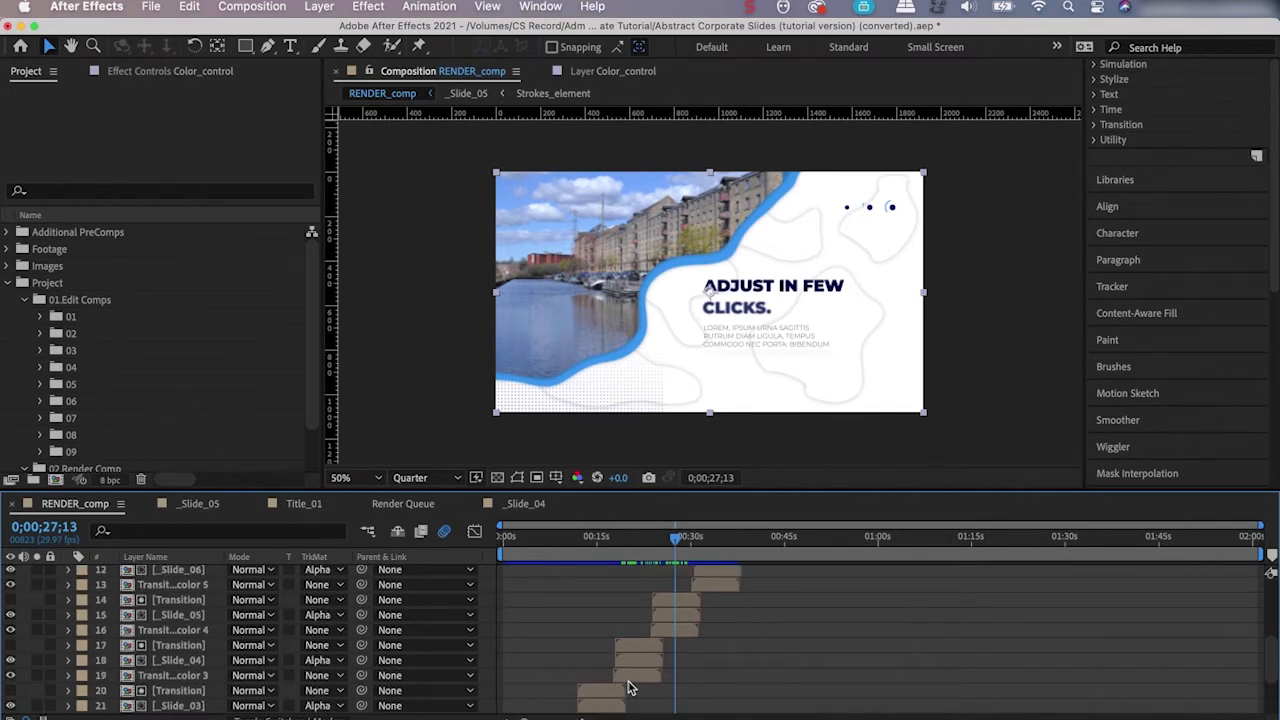
Inspect the Transition and Transition_color 3 layers around _Slide_04 and scrub the playhead to 0;00;20;07.
{"action": "scroll", "coordinate": [629, 687], "scroll_direction": "down", "scroll_amount": 2}
{"action": "left_click", "coordinate": [632, 627]}
{"action": "left_click", "coordinate": [625, 641]}
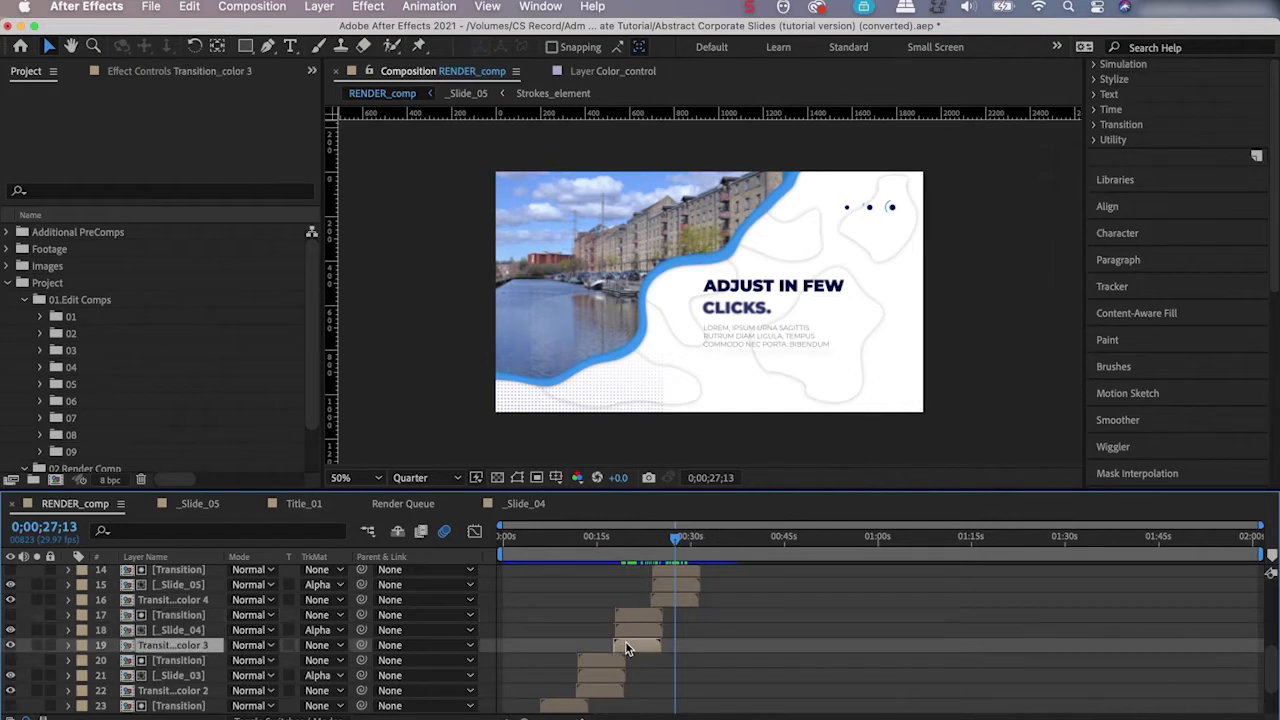
{"action": "left_click", "coordinate": [618, 617]}
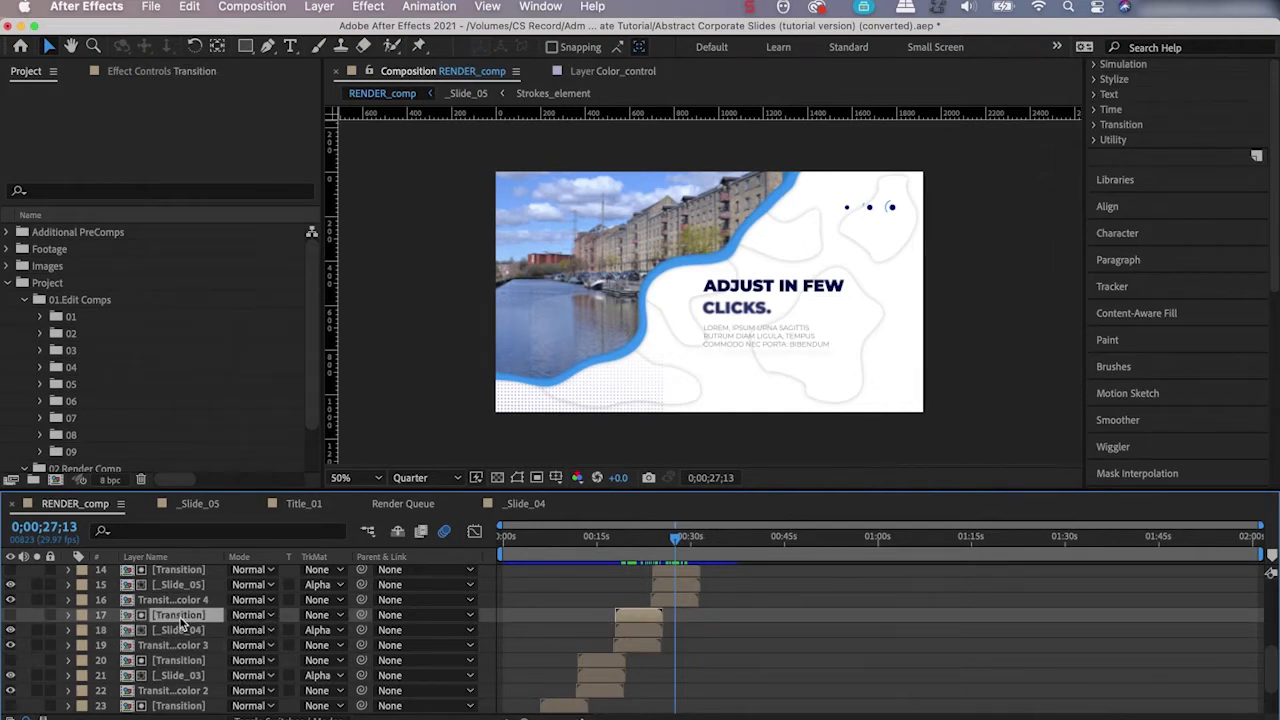
{"action": "left_click", "coordinate": [188, 645]}
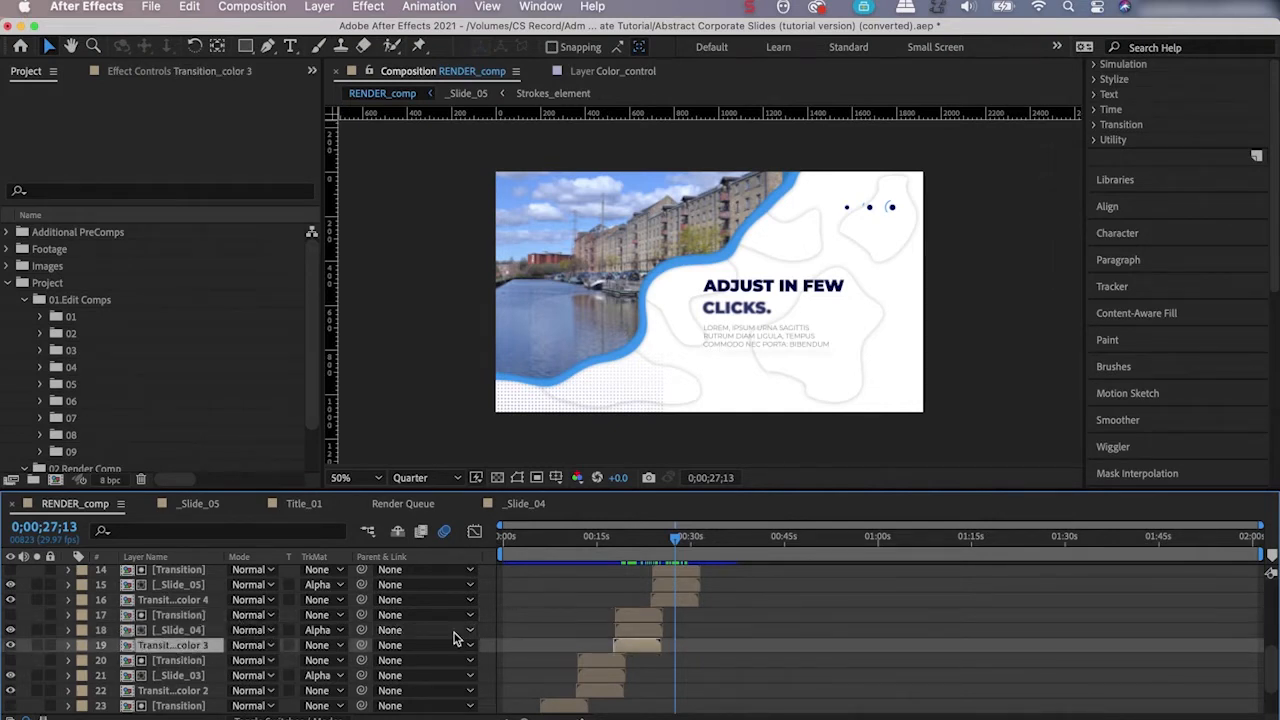
{"action": "left_click", "coordinate": [645, 618]}
{"action": "left_click_drag", "start_coordinate": [623, 557], "coordinate": [645, 560]}
{"action": "left_click_drag", "start_coordinate": [628, 561], "coordinate": [631, 563]}
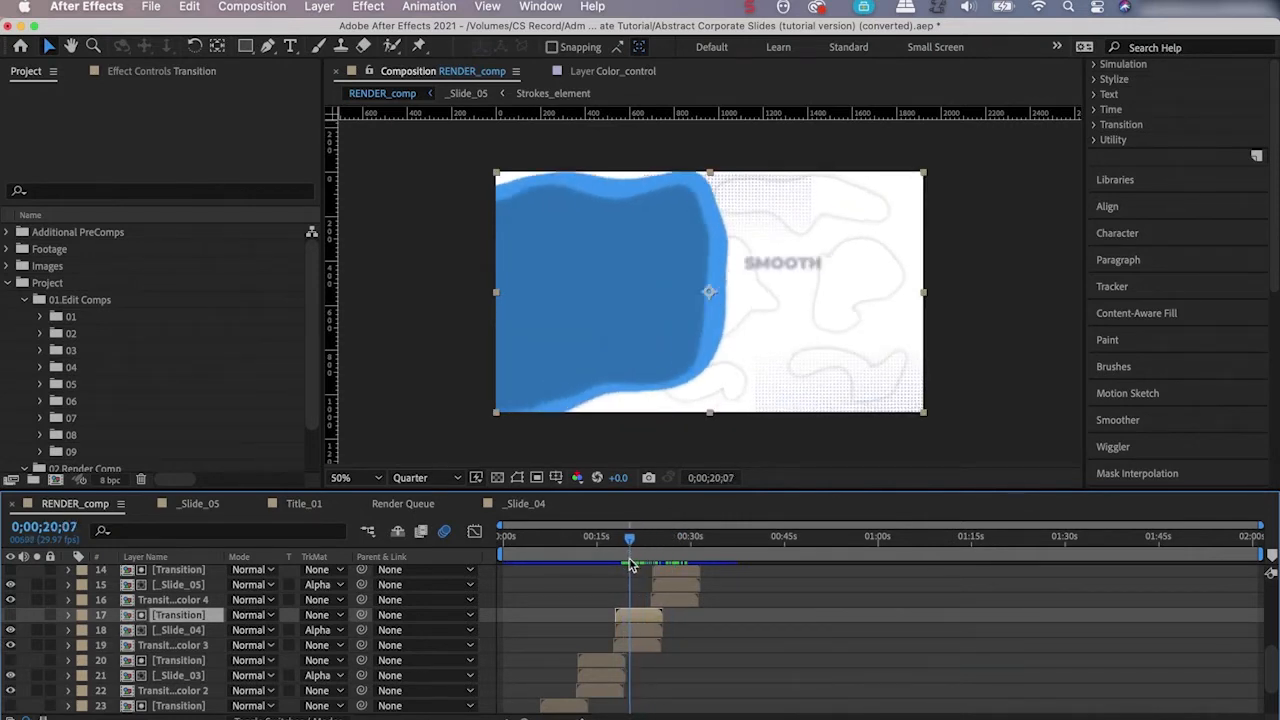
Check the transition layers around _Slide_04 and hide the shy layers in RENDER_comp again.
{"action": "left_click", "coordinate": [172, 645]}
{"action": "left_click", "coordinate": [173, 616]}
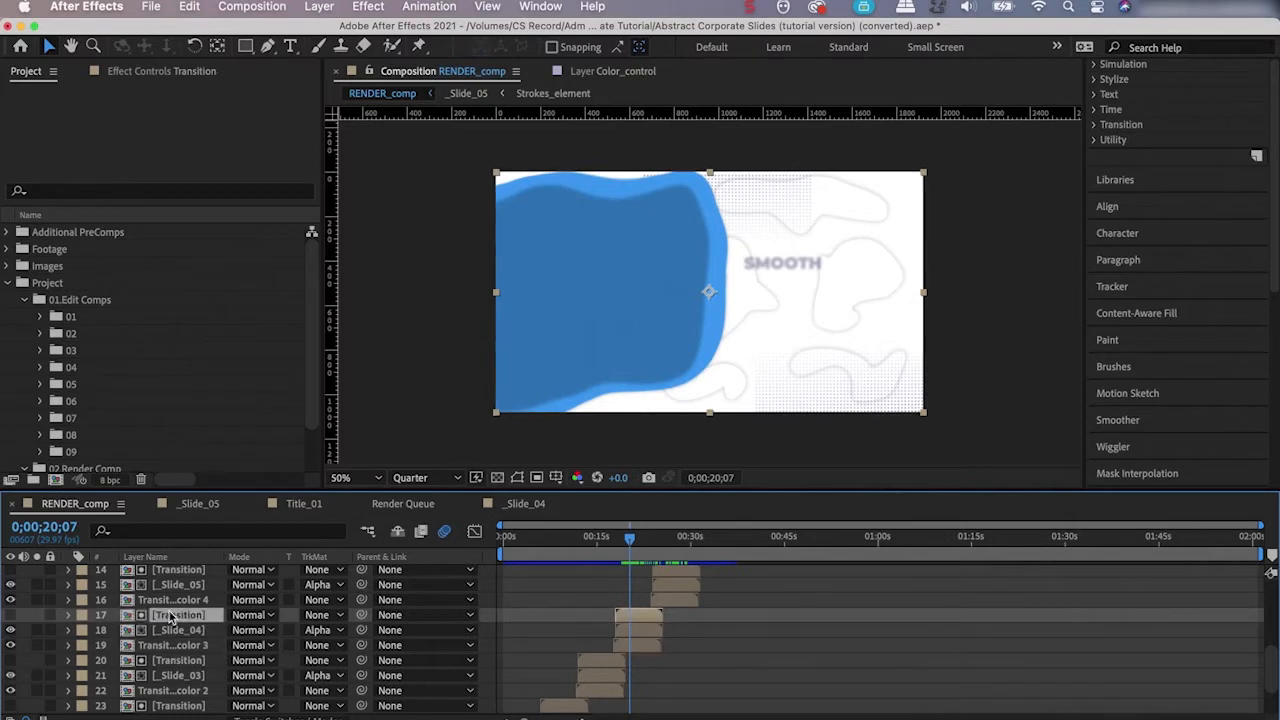
{"action": "left_click", "coordinate": [648, 633]}
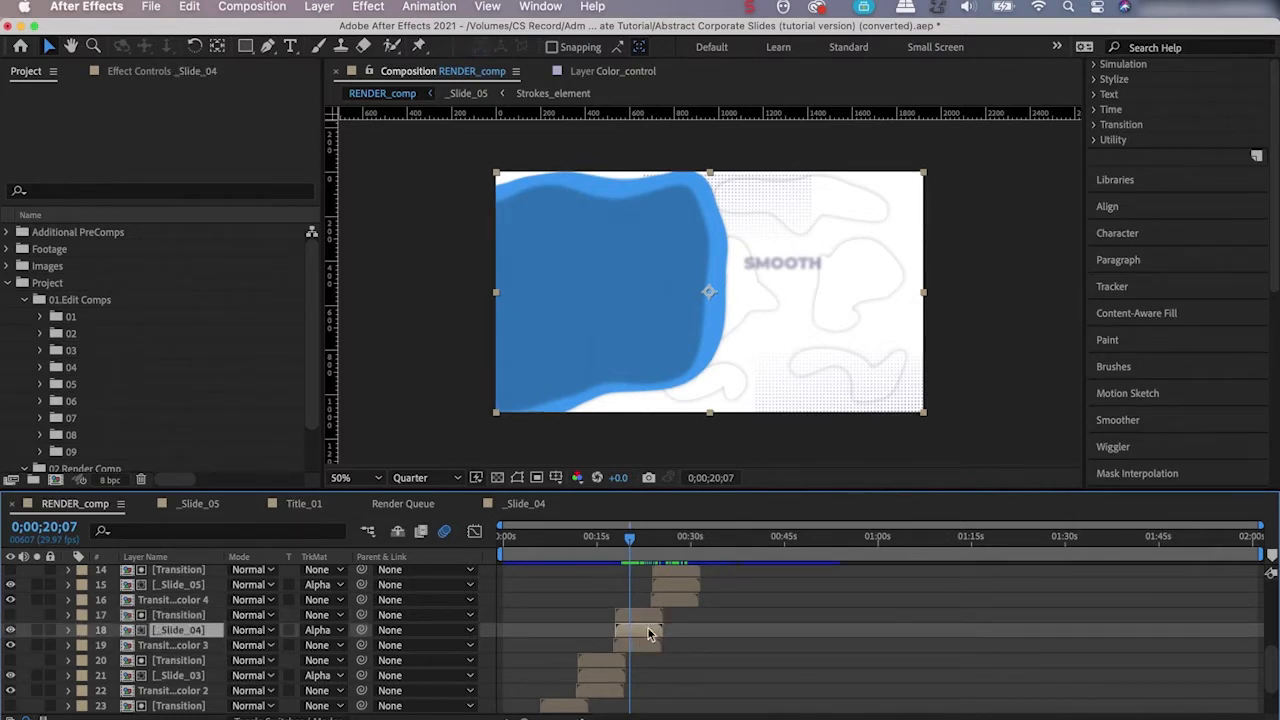
{"action": "left_click", "coordinate": [398, 533]}
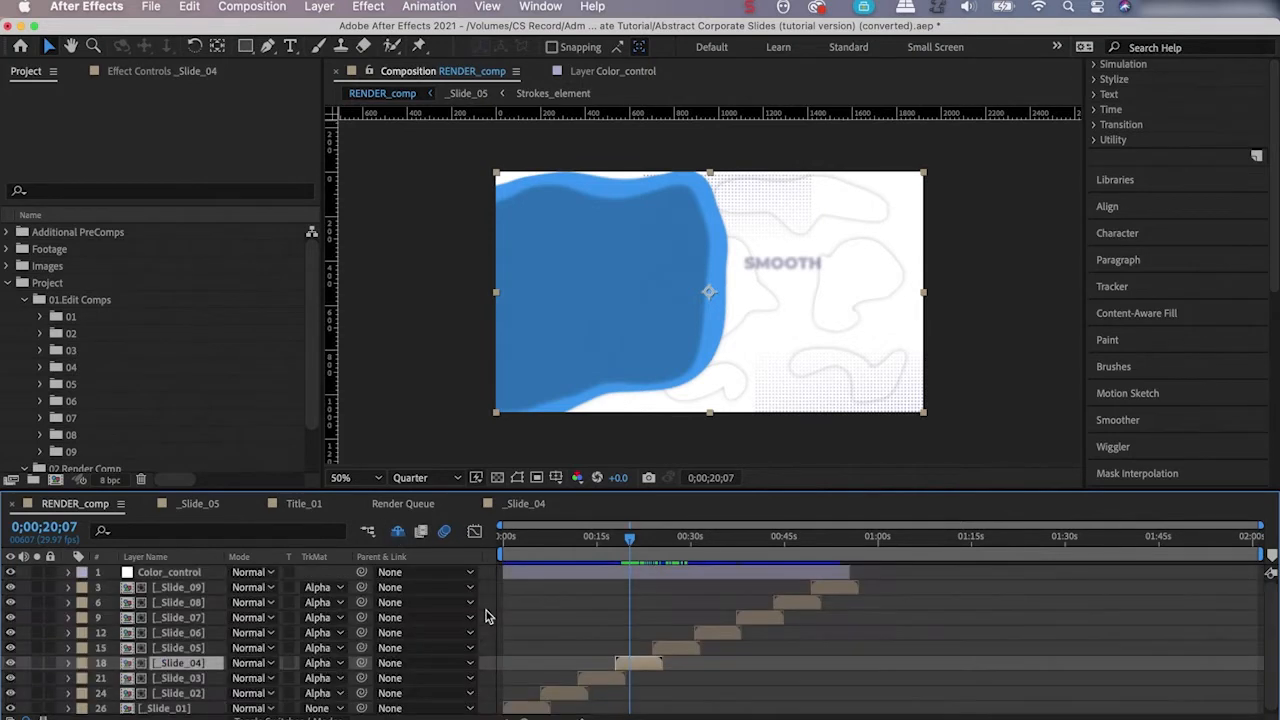
Try duplicating the _Slide_04 layer directly in the RENDER_comp timeline, compare both copies, and delete the duplicate.
{"action": "left_click", "coordinate": [623, 677]}
{"action": "left_click", "coordinate": [641, 666]}
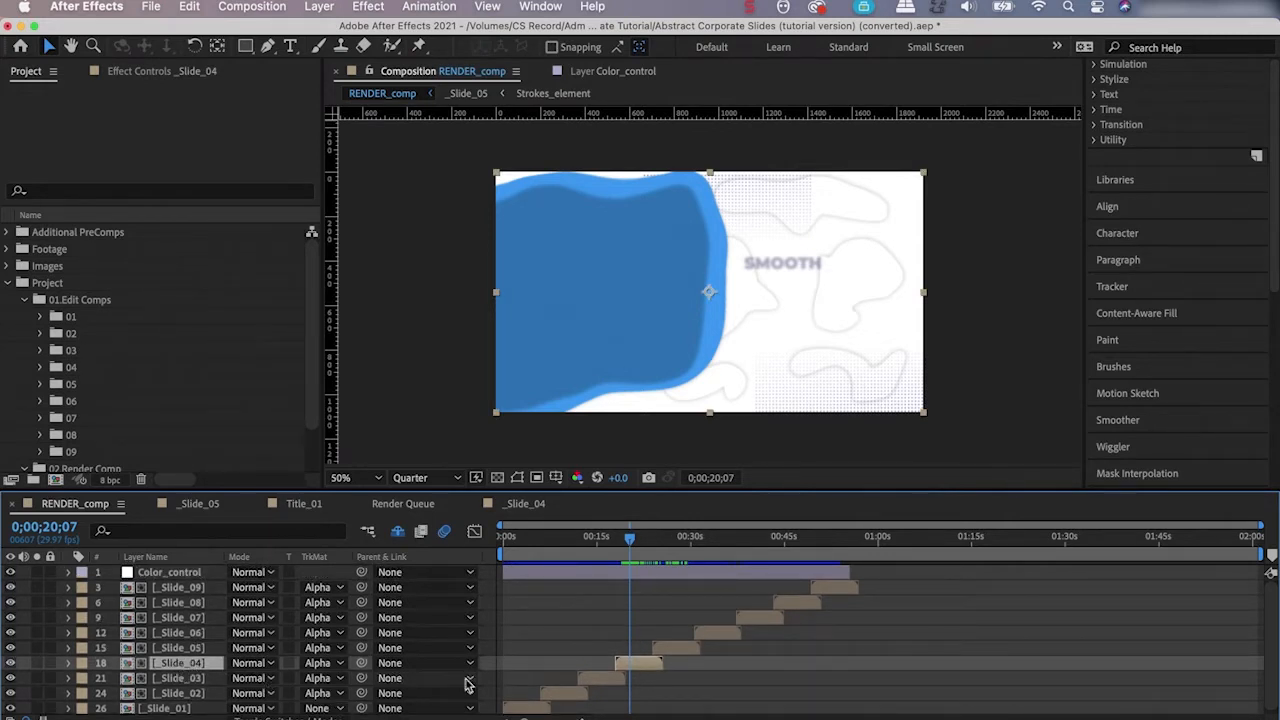
{"action": "scroll", "coordinate": [618, 646], "scroll_direction": "down", "scroll_amount": 1}
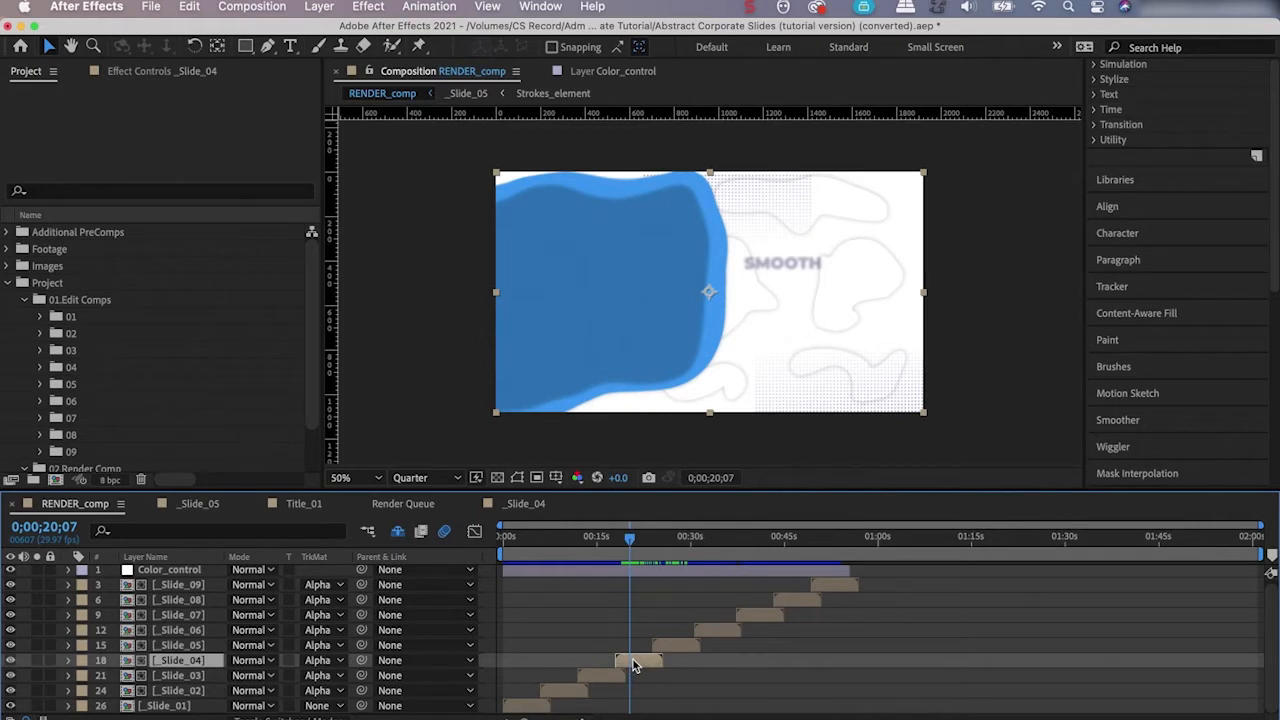
{"action": "key", "text": "super+d"}
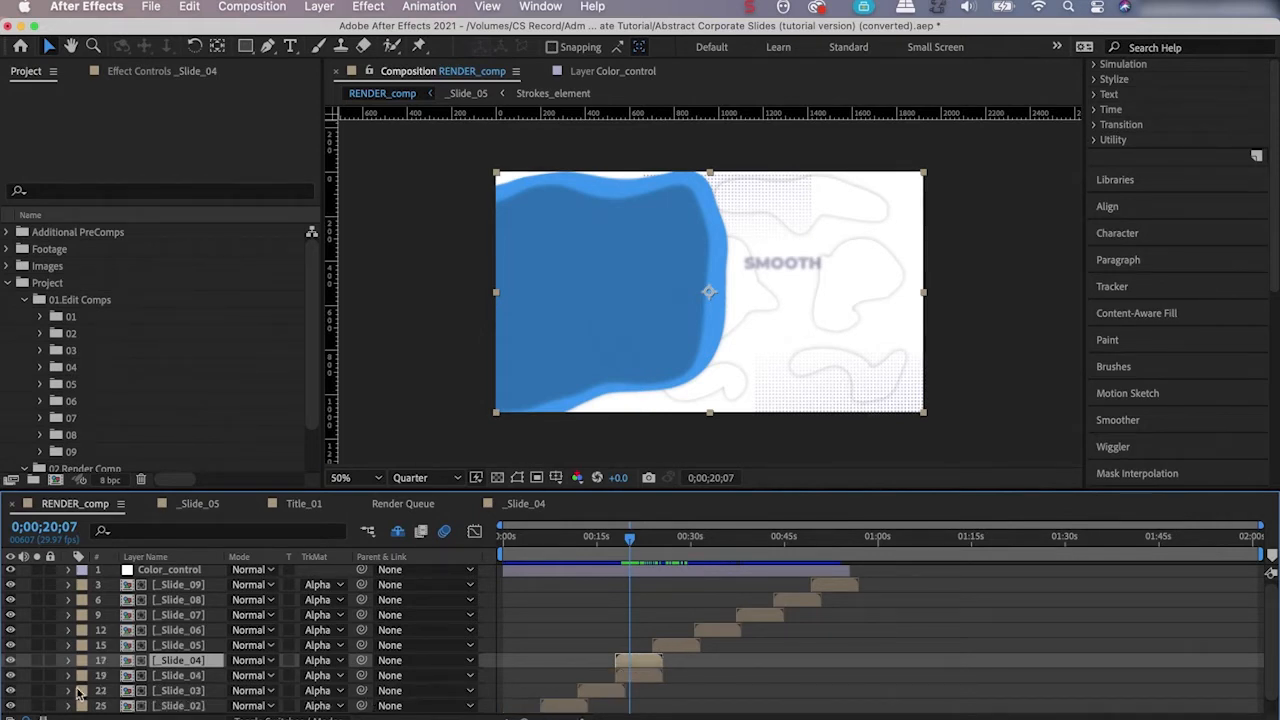
{"action": "left_click", "coordinate": [637, 684]}
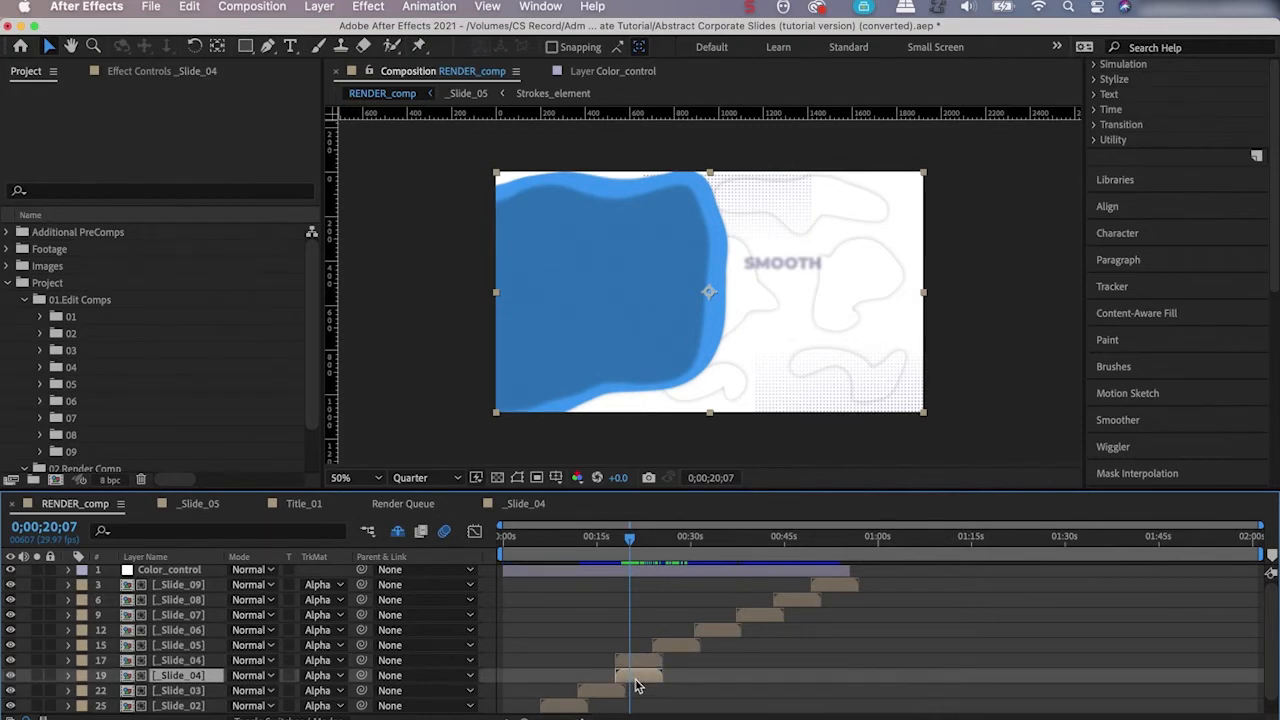
{"action": "left_click", "coordinate": [632, 662]}
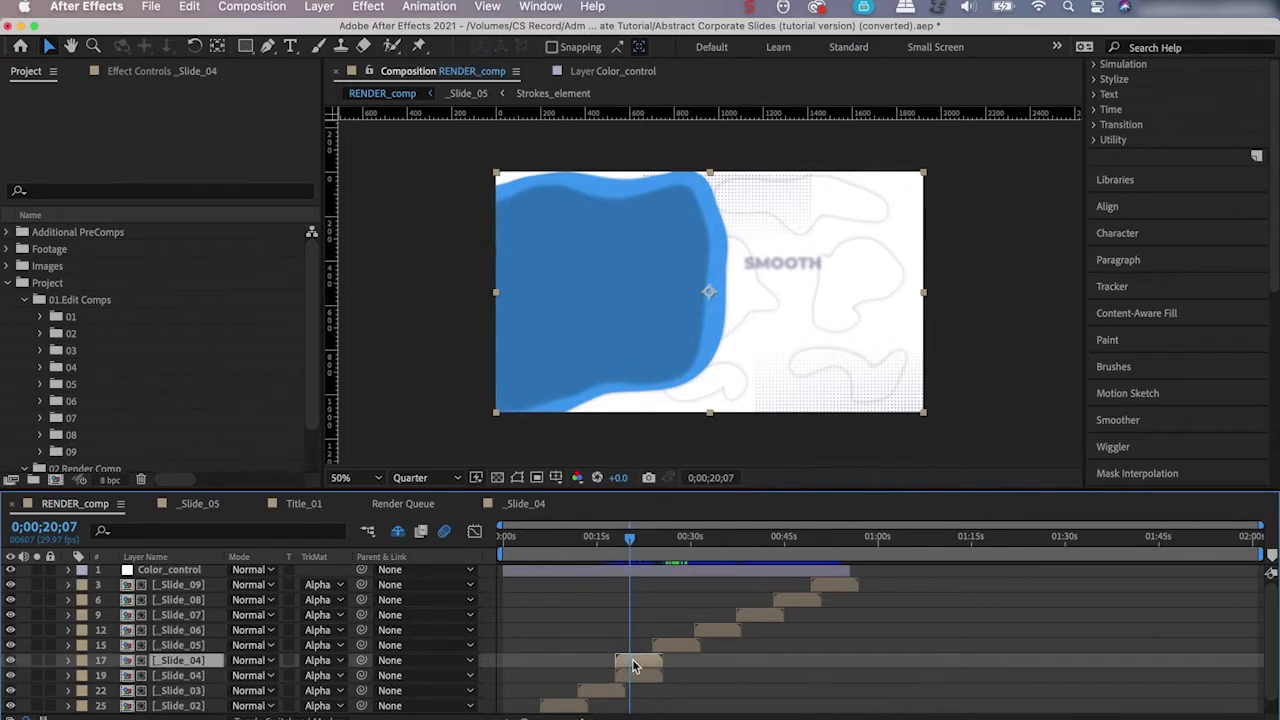
{"action": "left_click_drag", "start_coordinate": [630, 558], "coordinate": [637, 560]}
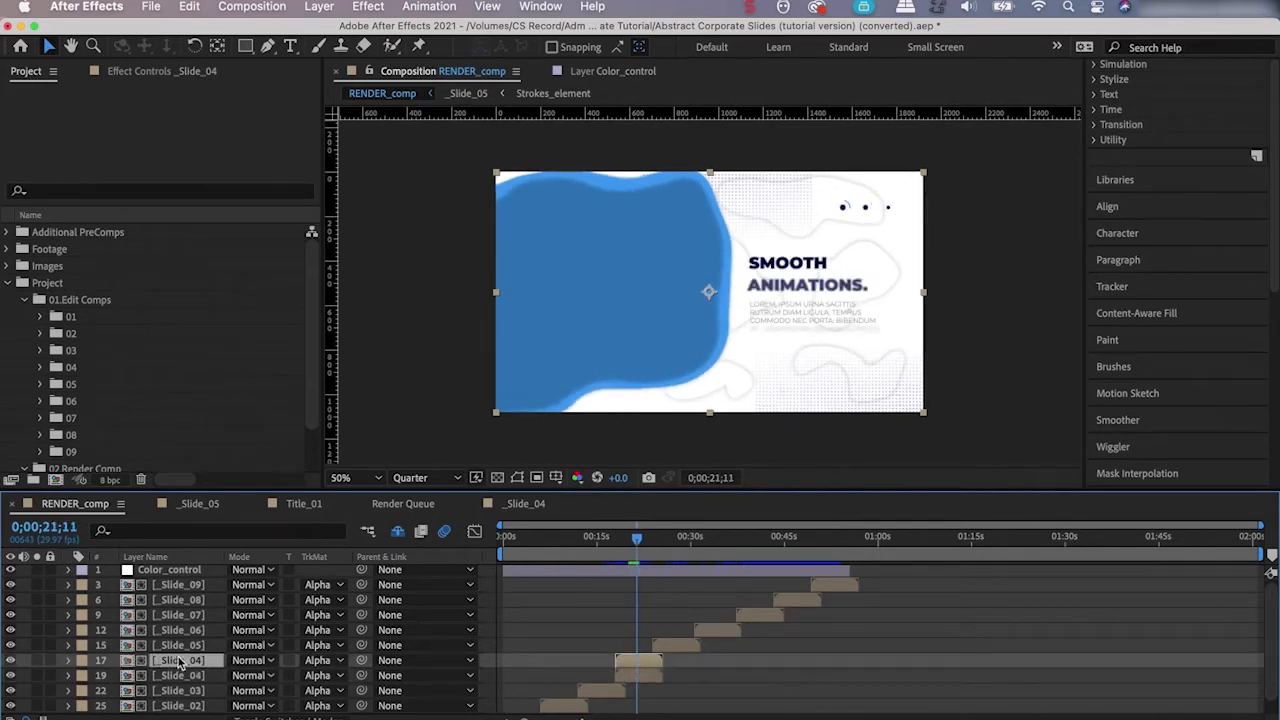
{"action": "key", "text": "Delete"}
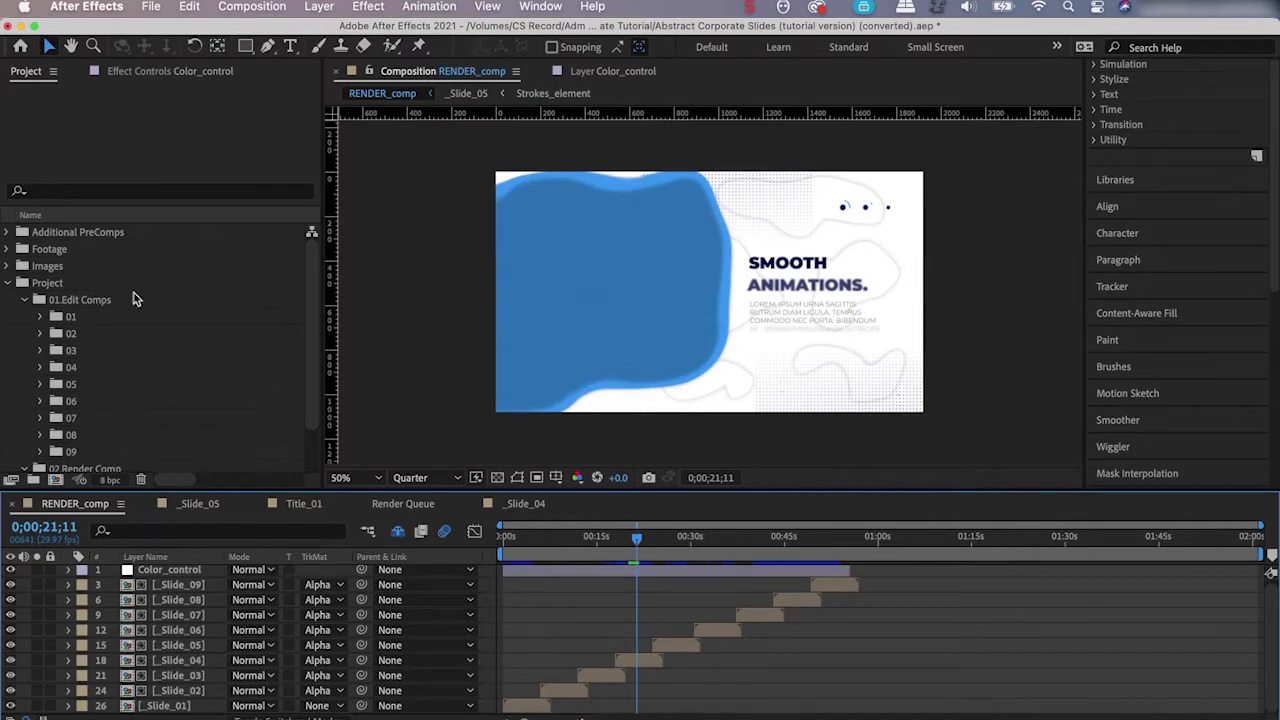
Expand the 05 folder under 01.Edit Comps to list its slide, media and title compositions.
{"action": "left_click", "coordinate": [9, 284]}
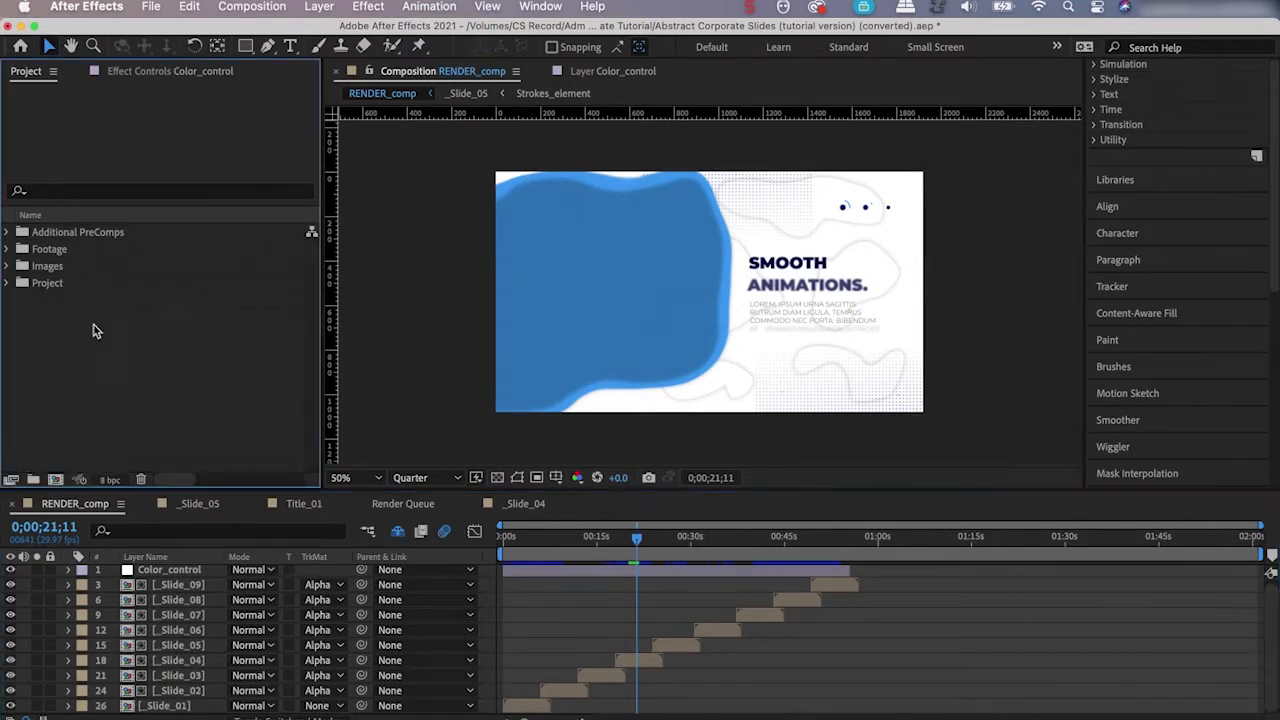
{"action": "left_click", "coordinate": [7, 284]}
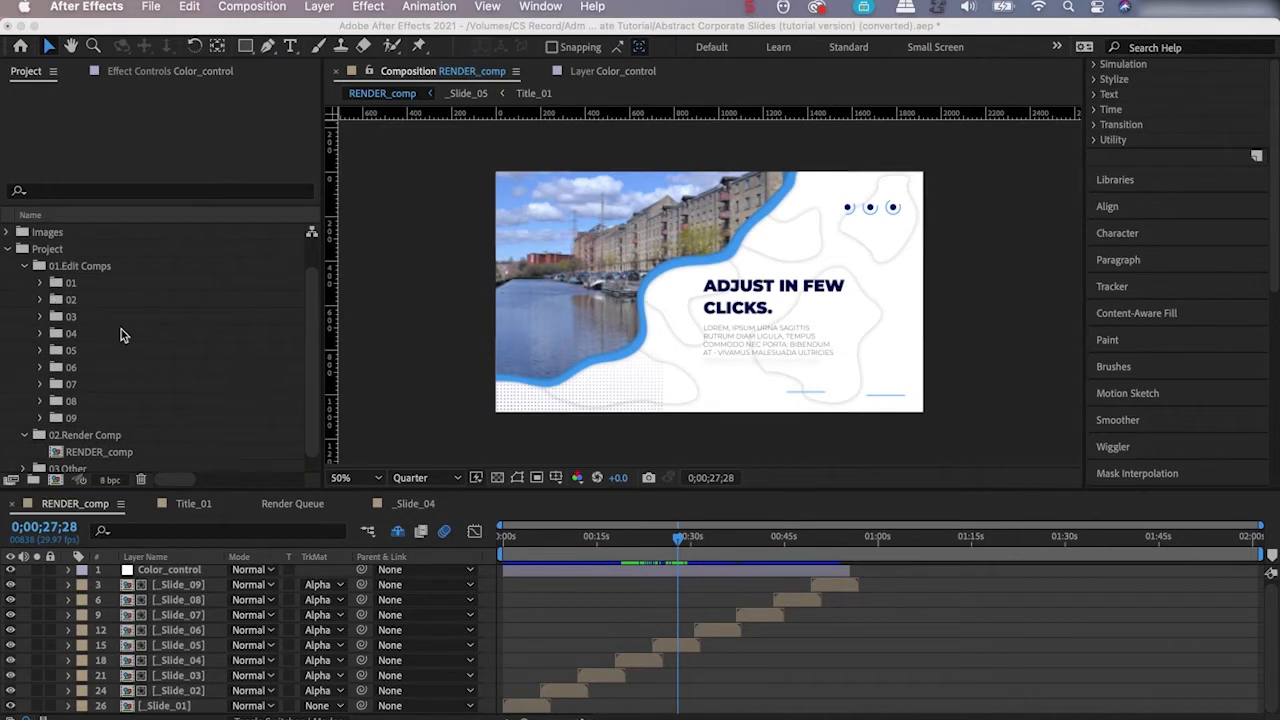
{"action": "left_click", "coordinate": [39, 352]}
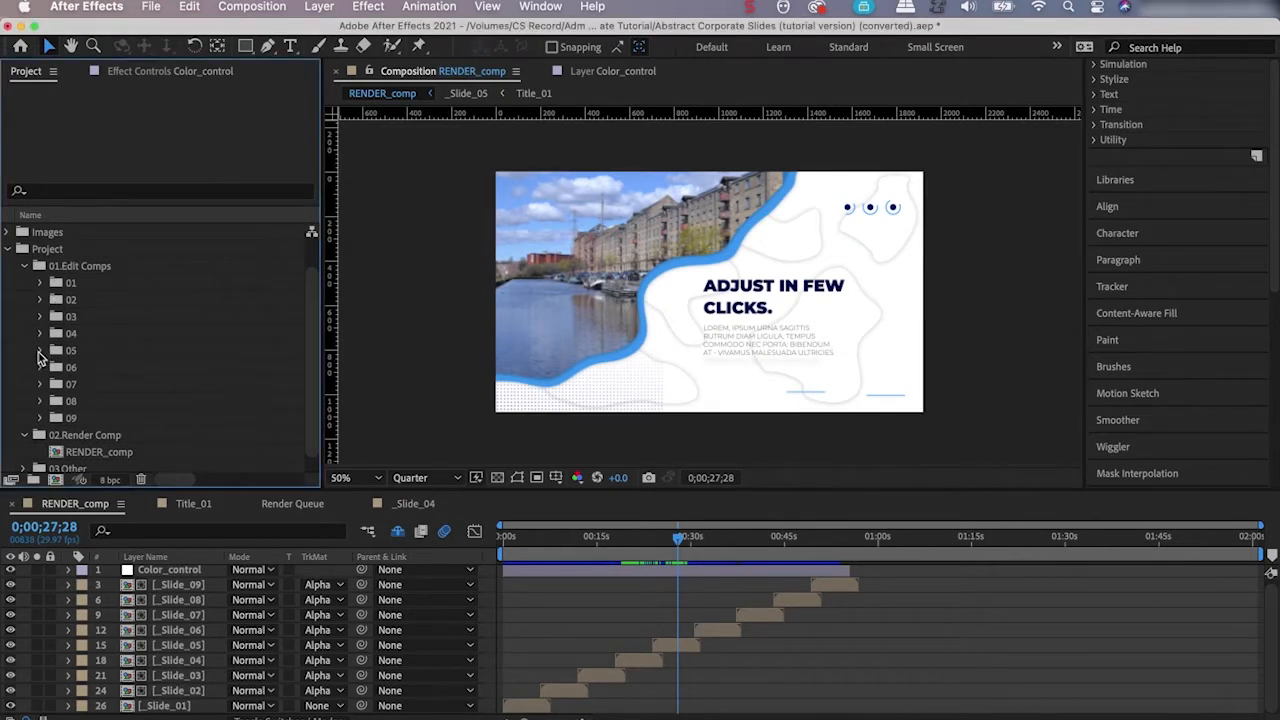
{"action": "left_click", "coordinate": [40, 351]}
{"action": "scroll", "coordinate": [50, 375], "scroll_direction": "down", "scroll_amount": 4}
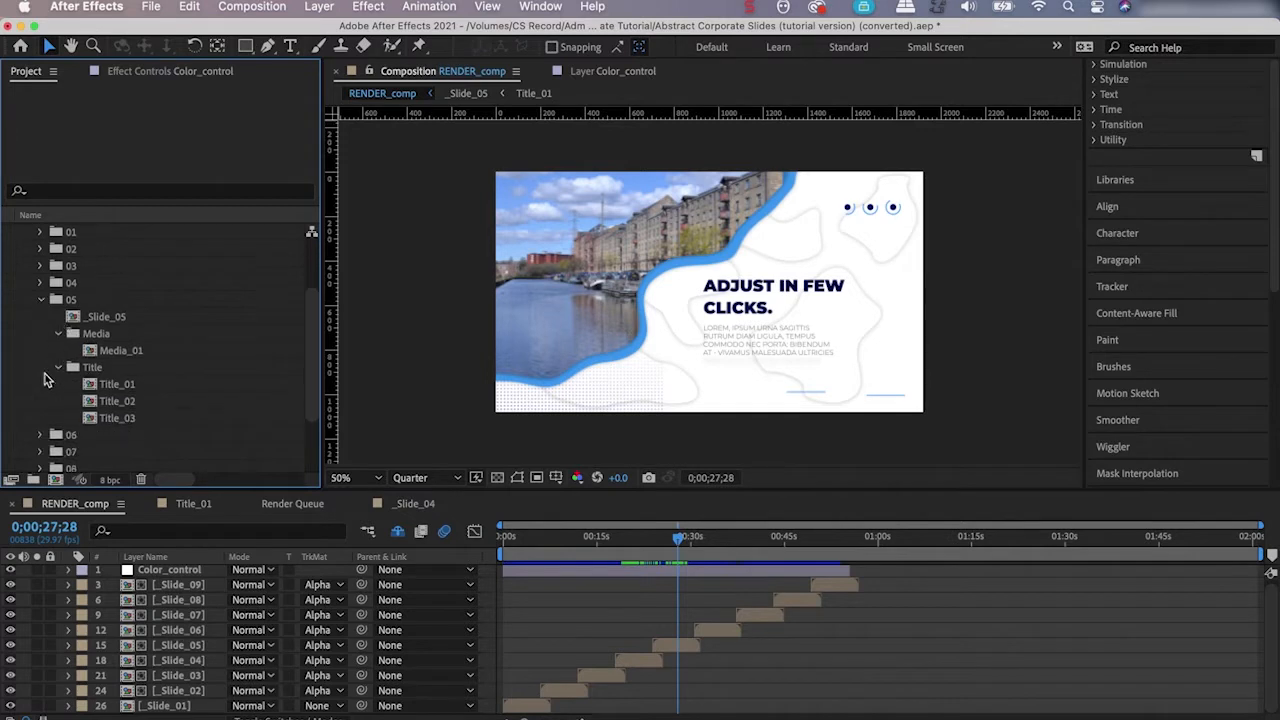
Examine the _Slide_05, Media_01 and Title_01 to Title_03 compositions in the 05 folder and collapse it.
{"action": "left_click", "coordinate": [64, 284]}
{"action": "left_click", "coordinate": [85, 299]}
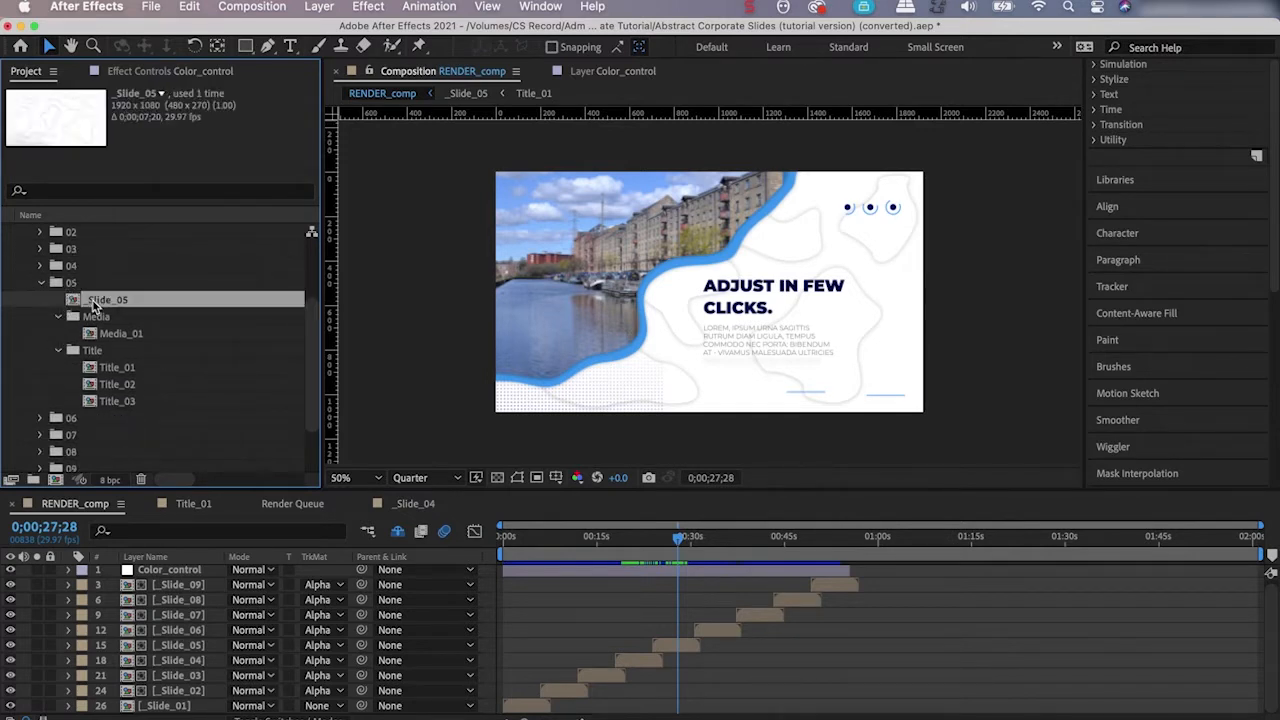
{"action": "left_click", "coordinate": [101, 317]}
{"action": "left_click", "coordinate": [110, 300]}
{"action": "left_click", "coordinate": [118, 333]}
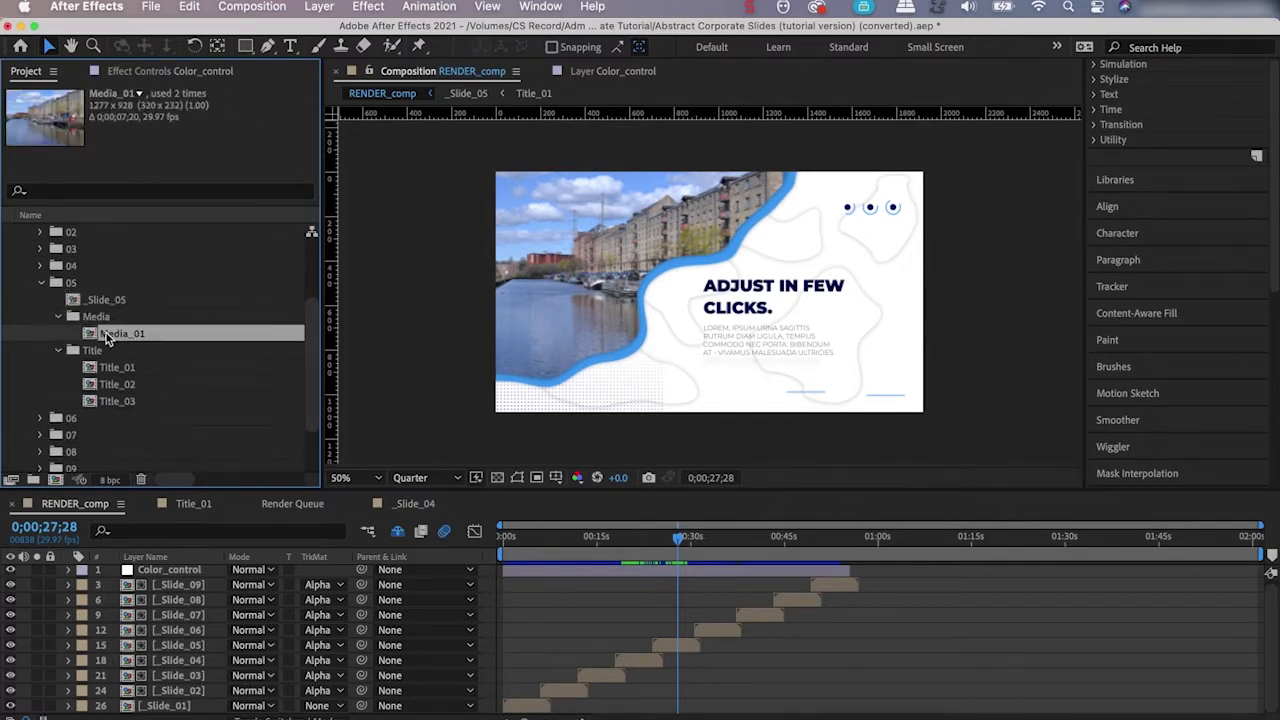
{"action": "left_click", "coordinate": [113, 370]}
{"action": "left_click", "coordinate": [113, 385]}
{"action": "left_click", "coordinate": [115, 401]}
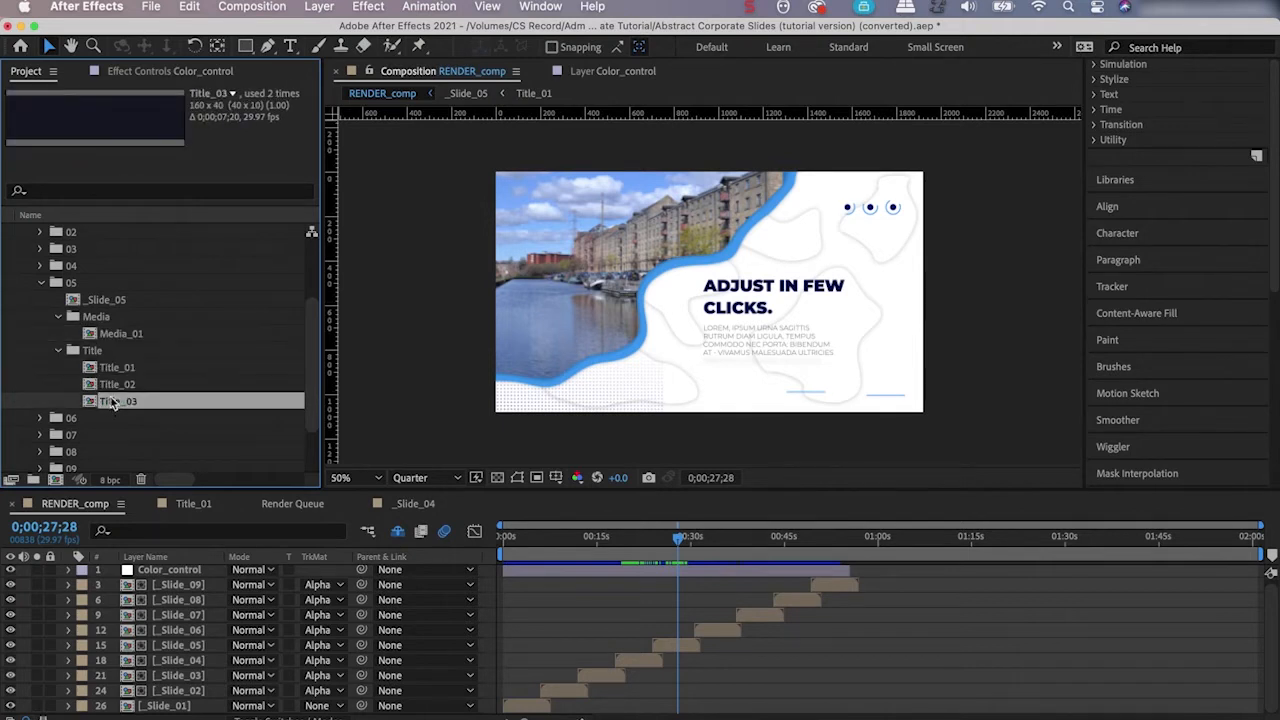
{"action": "left_click", "coordinate": [106, 300]}
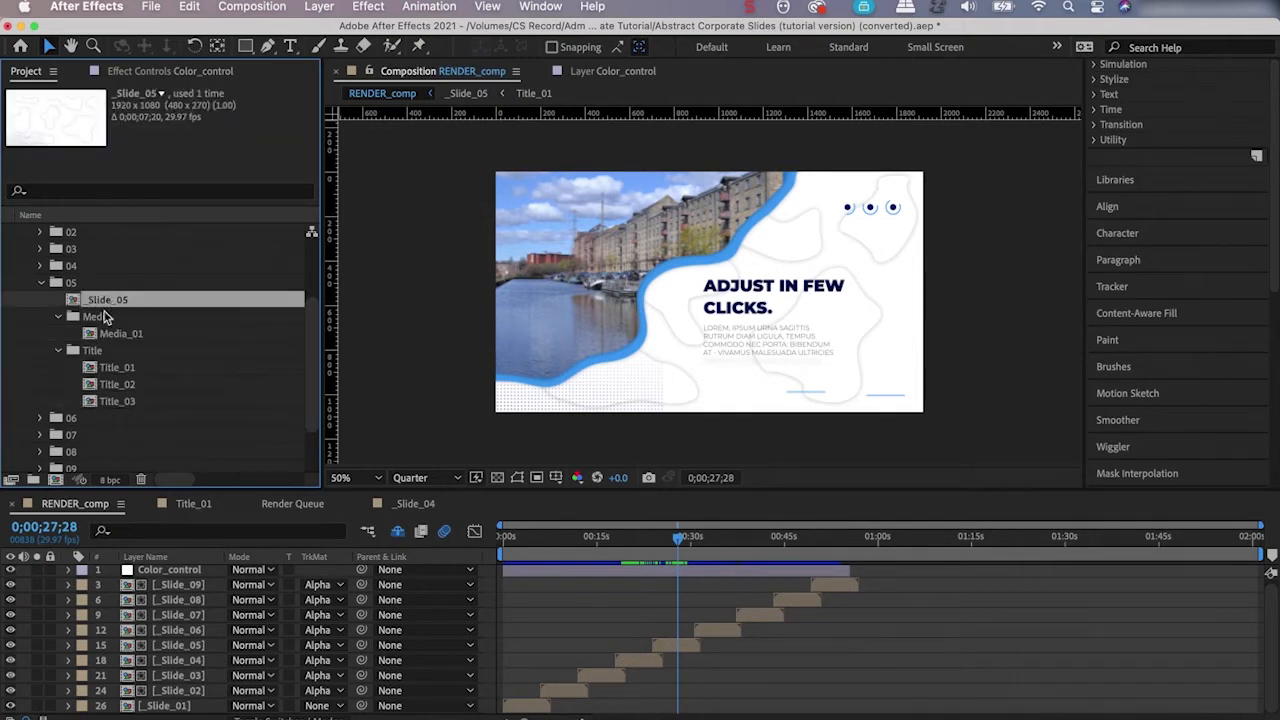
{"action": "left_click", "coordinate": [118, 334]}
{"action": "left_click", "coordinate": [97, 320]}
{"action": "left_click", "coordinate": [116, 338]}
{"action": "left_click", "coordinate": [120, 370]}
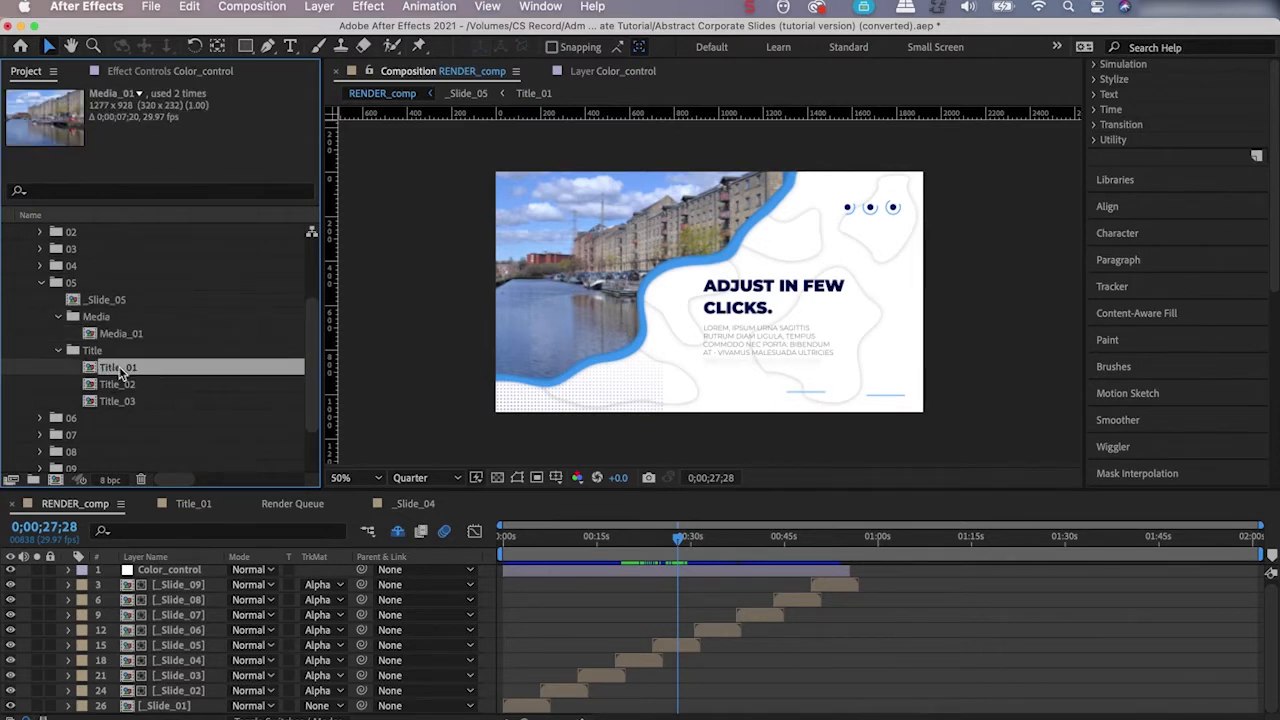
{"action": "left_click", "coordinate": [120, 386]}
{"action": "left_click", "coordinate": [121, 402]}
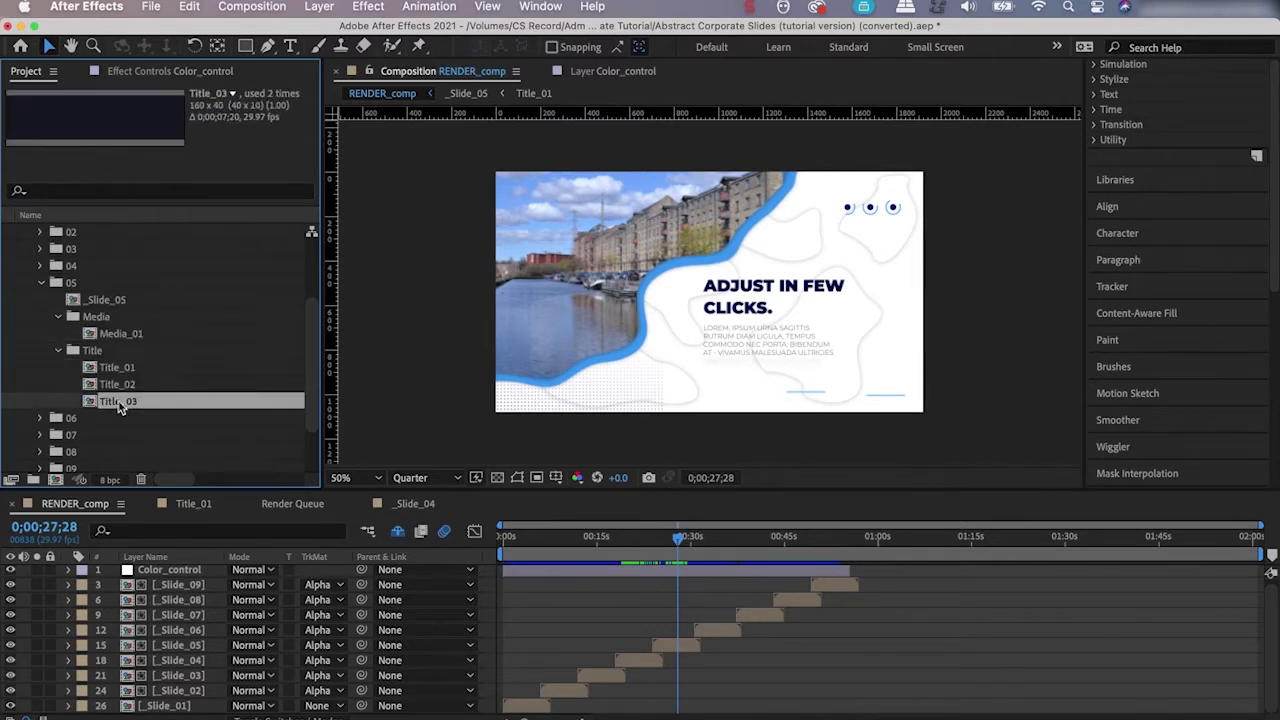
{"action": "left_click", "coordinate": [121, 338]}
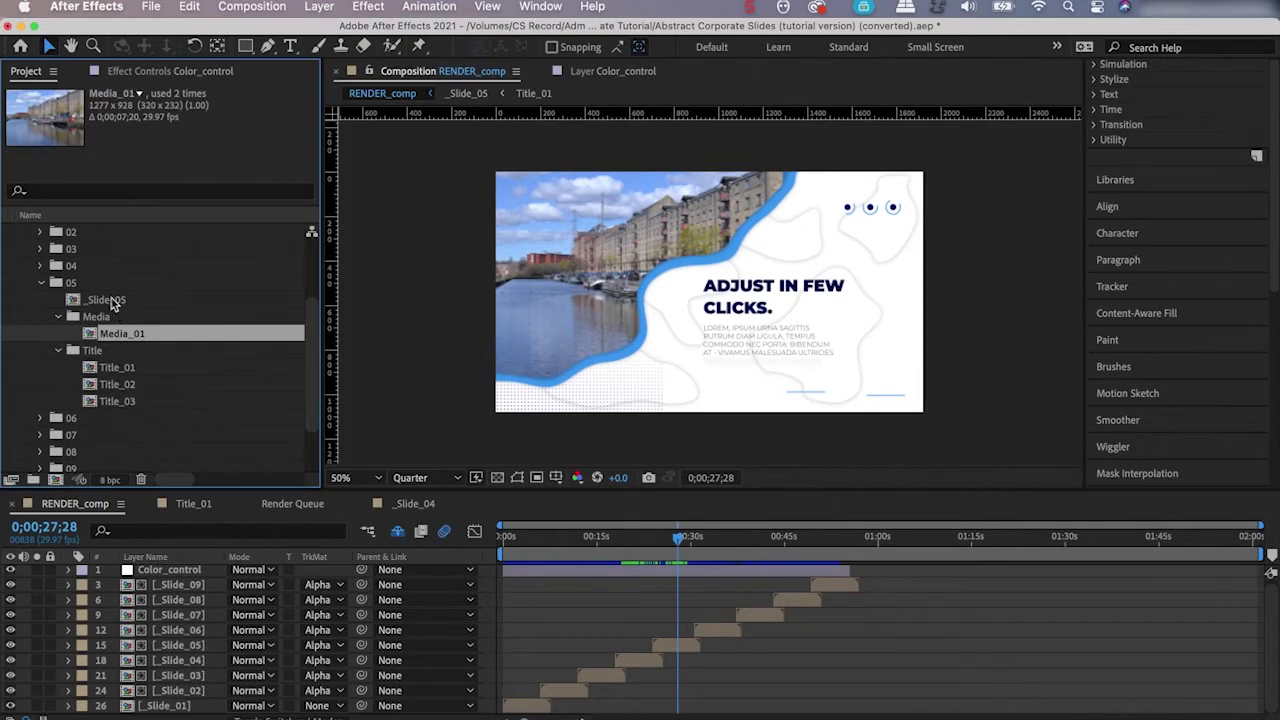
{"action": "left_click", "coordinate": [43, 289]}
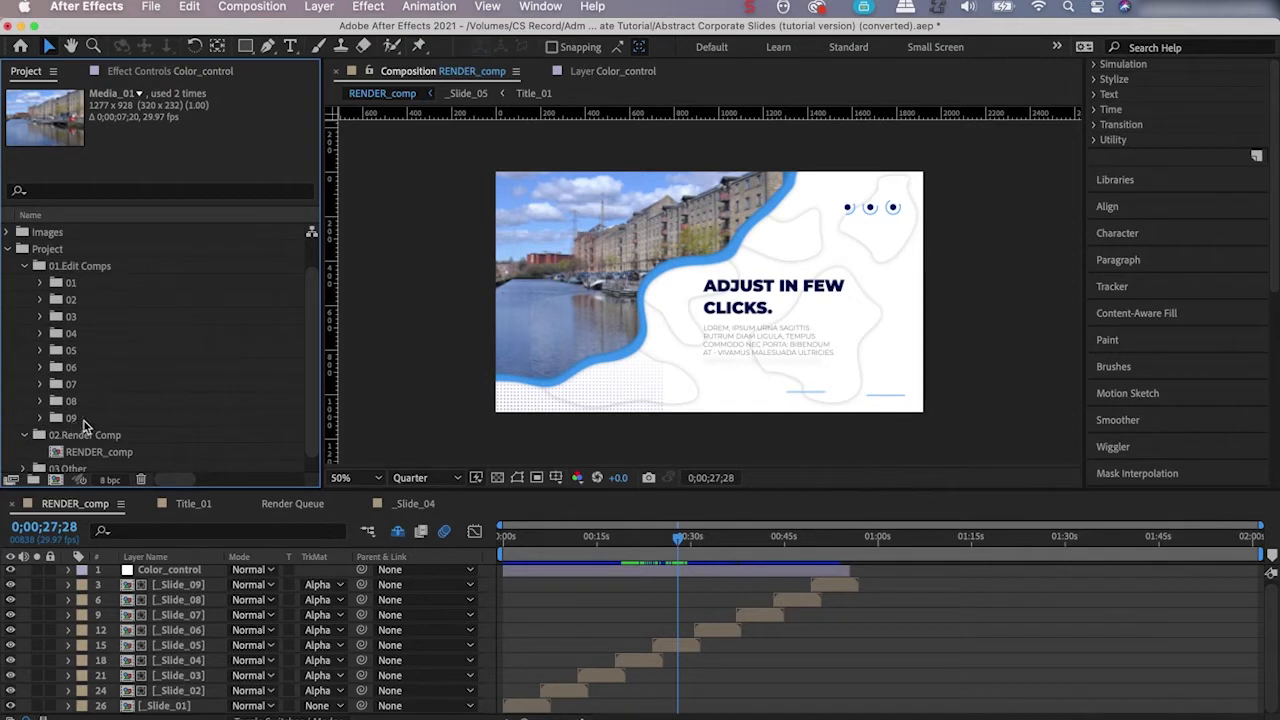
Duplicate the 05 folder in the project and rename the copy "05 Duplicate".
{"action": "left_click", "coordinate": [70, 352]}
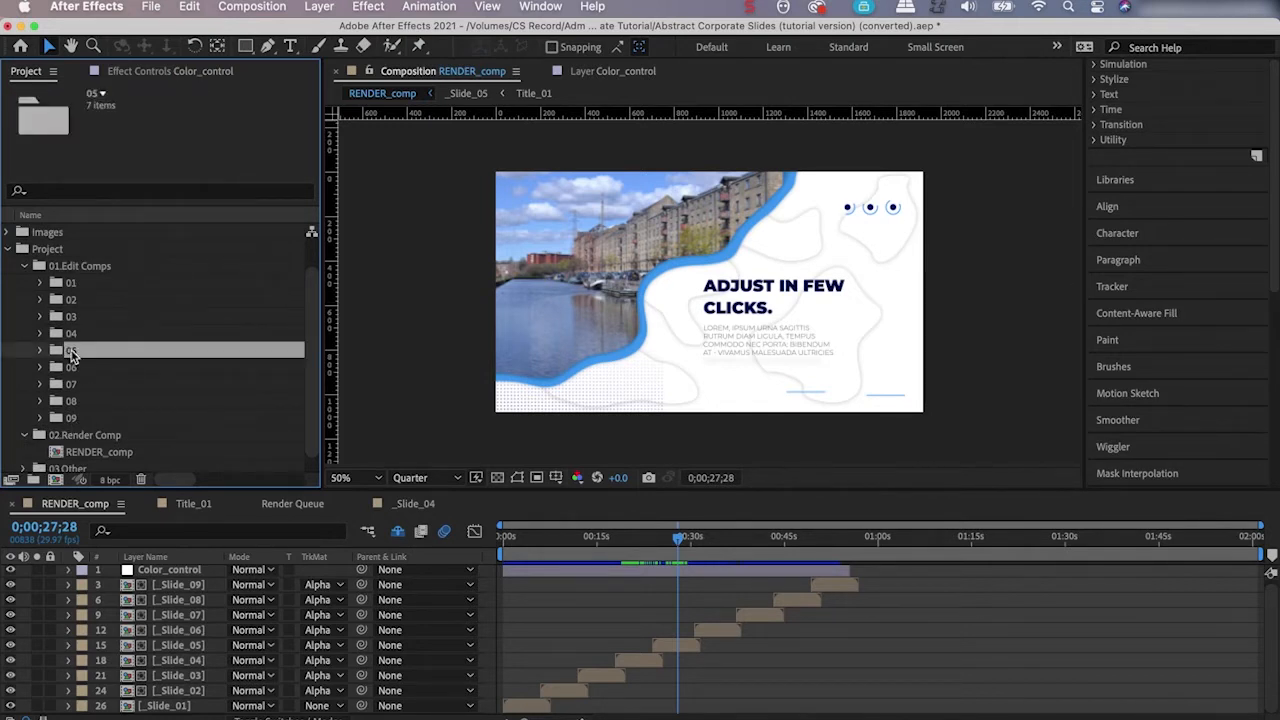
{"action": "key", "text": "ctrl+d"}
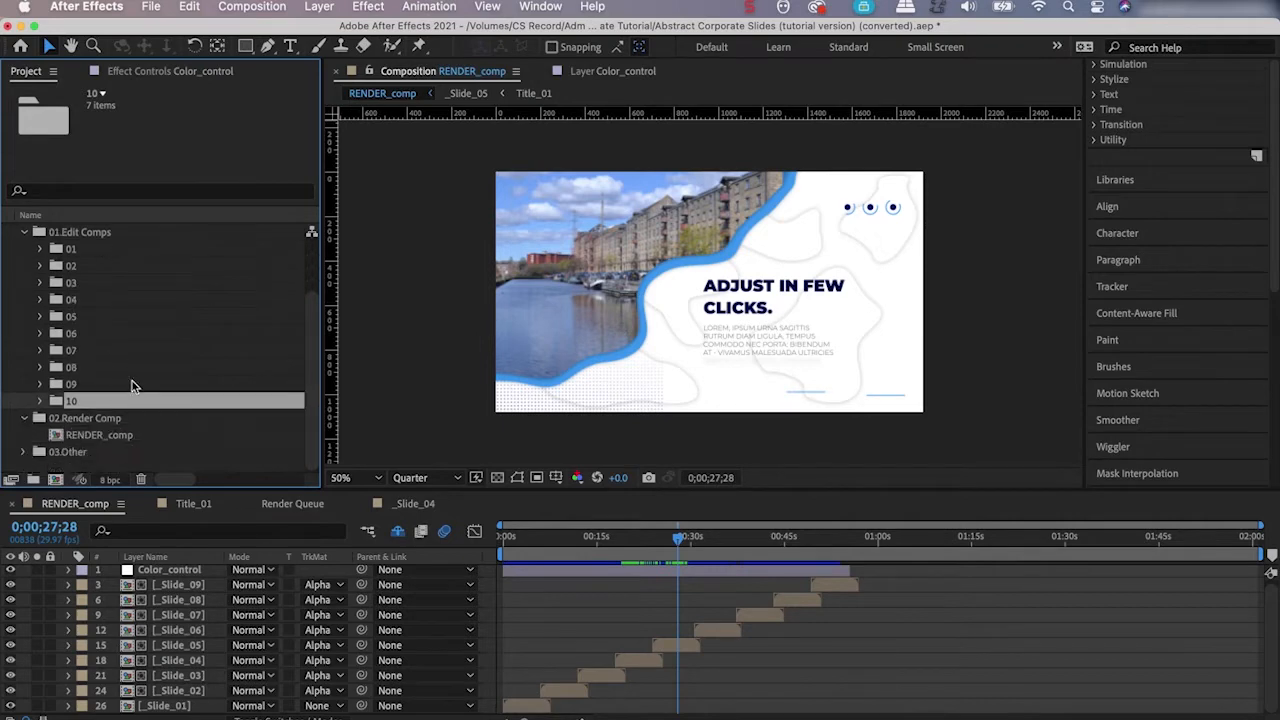
{"action": "right_click", "coordinate": [75, 403]}
{"action": "left_click", "coordinate": [118, 690]}
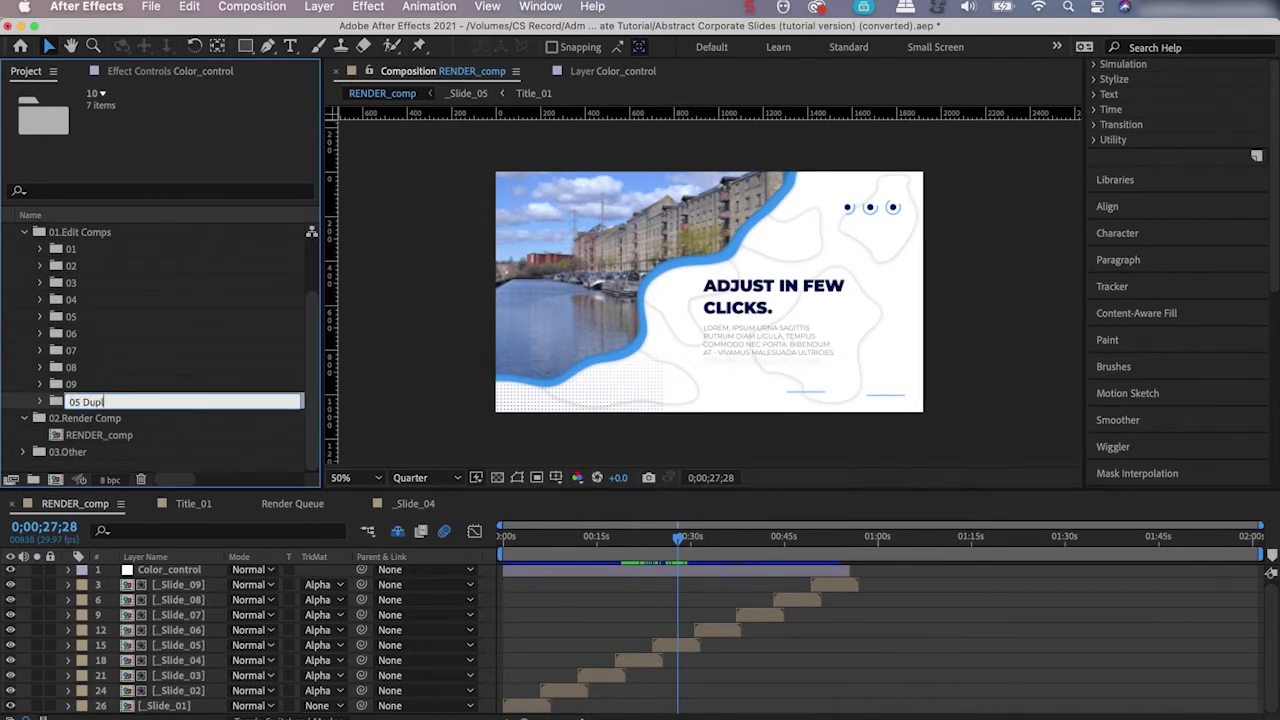
{"action": "type", "text": "05 Duplicate"}
{"action": "key", "text": "Return"}
Expand the 05 Duplicate folder with its Media and Title subfolders and review the compositions inside.
{"action": "scroll", "coordinate": [119, 353], "scroll_direction": "down", "scroll_amount": 2}
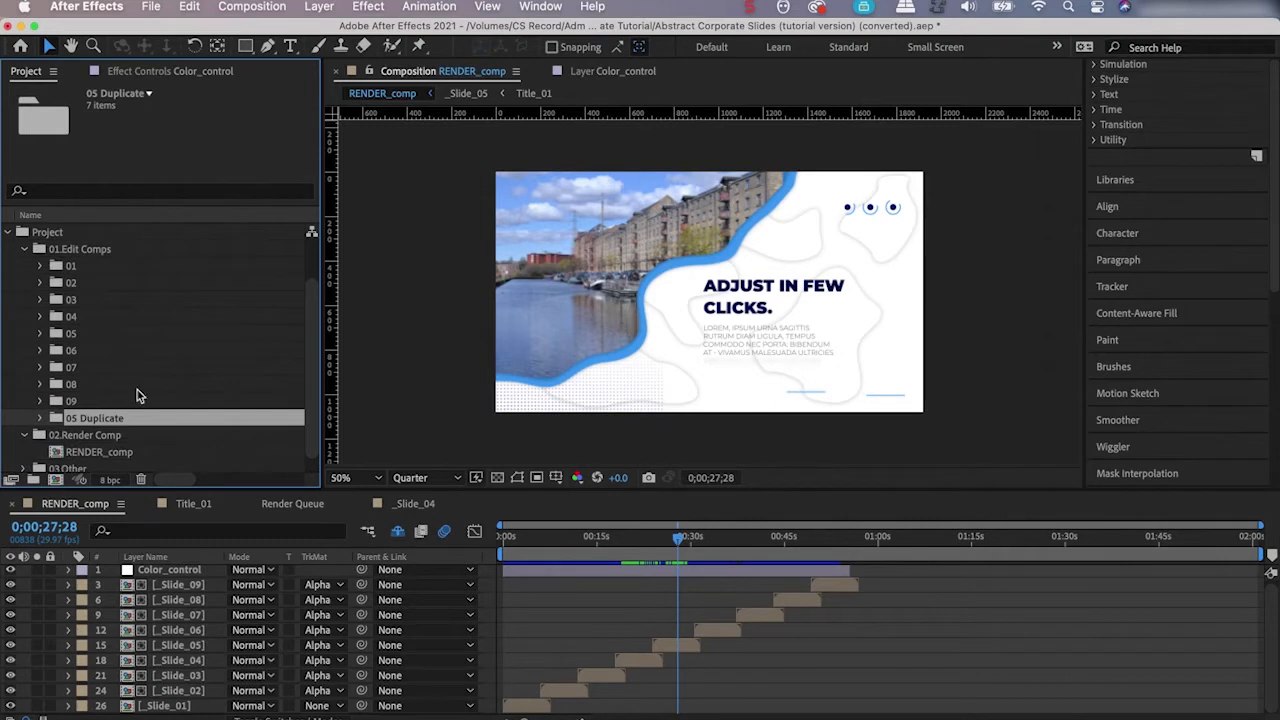
{"action": "left_click", "coordinate": [40, 418]}
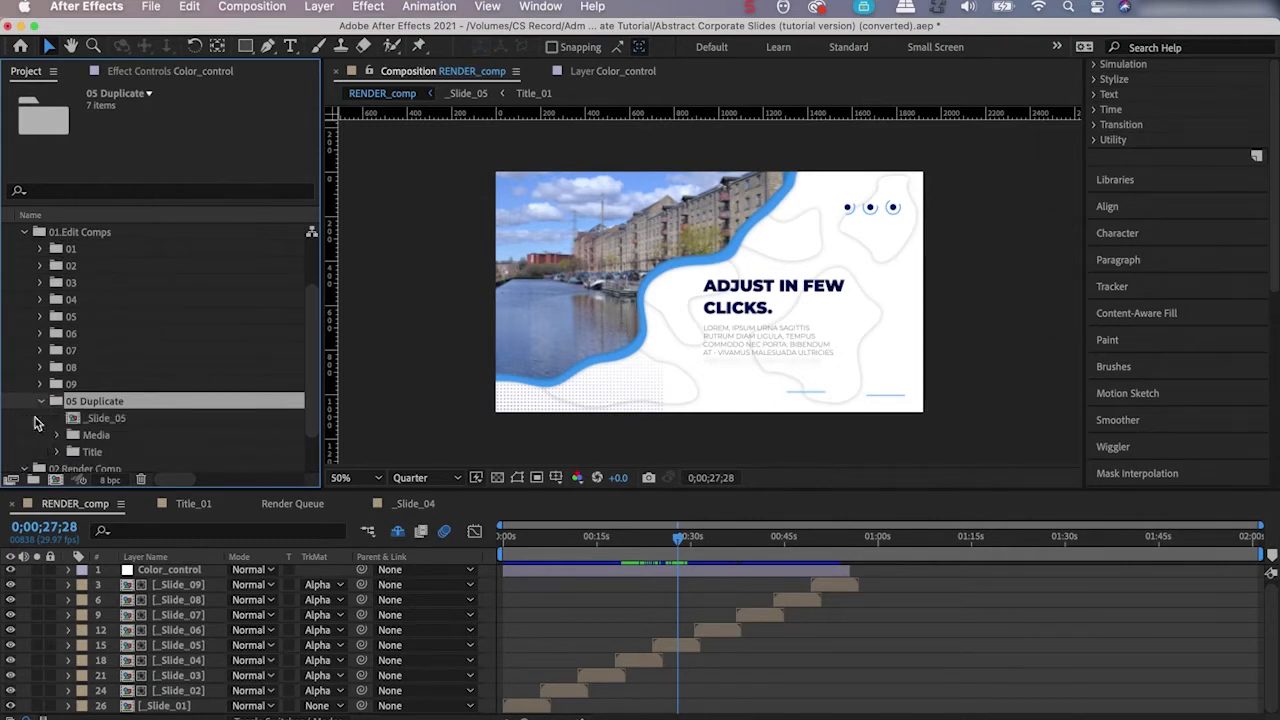
{"action": "scroll", "coordinate": [125, 430], "scroll_direction": "down", "scroll_amount": 3}
{"action": "left_click", "coordinate": [57, 384]}
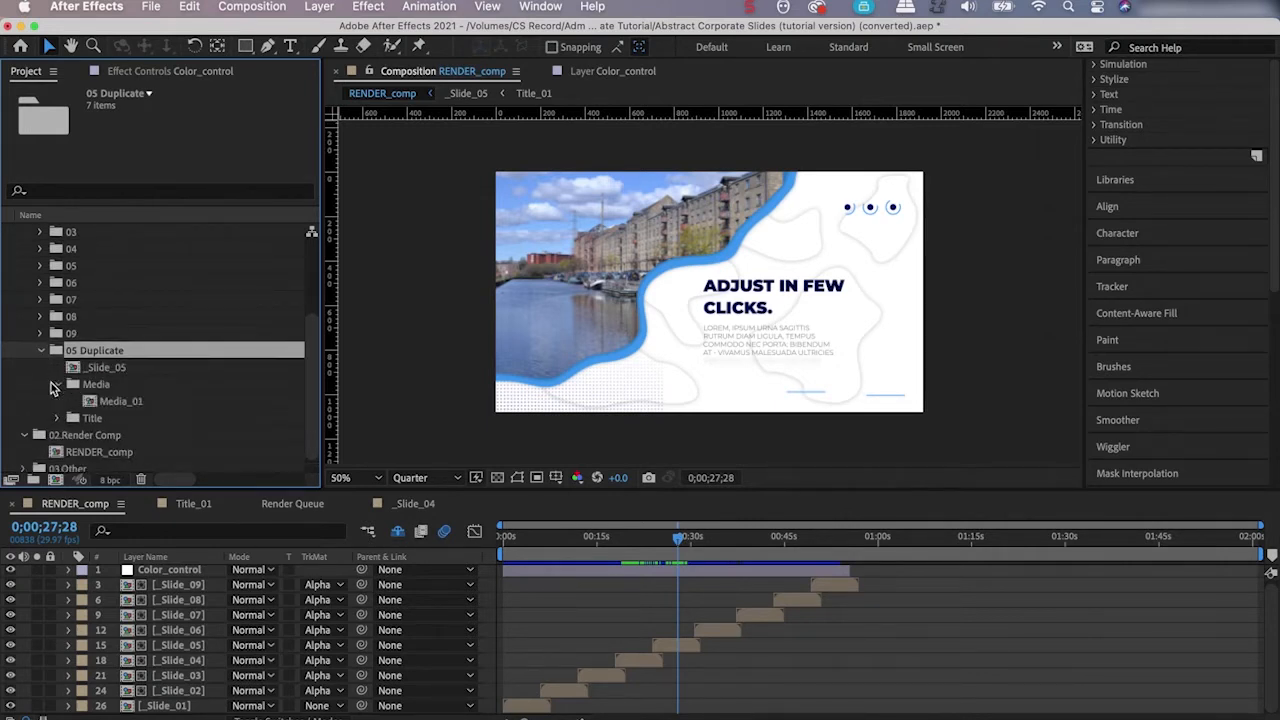
{"action": "left_click", "coordinate": [56, 418]}
{"action": "scroll", "coordinate": [125, 428], "scroll_direction": "down", "scroll_amount": 3}
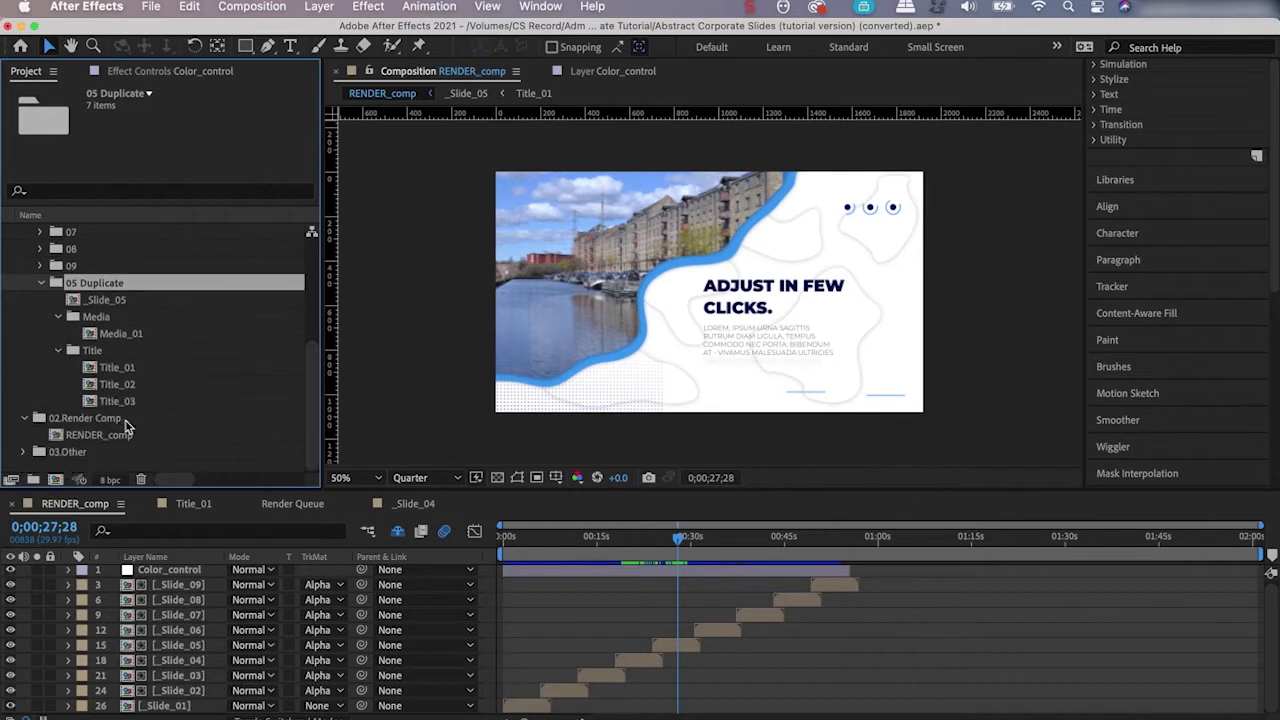
{"action": "scroll", "coordinate": [125, 427], "scroll_direction": "up", "scroll_amount": 4}
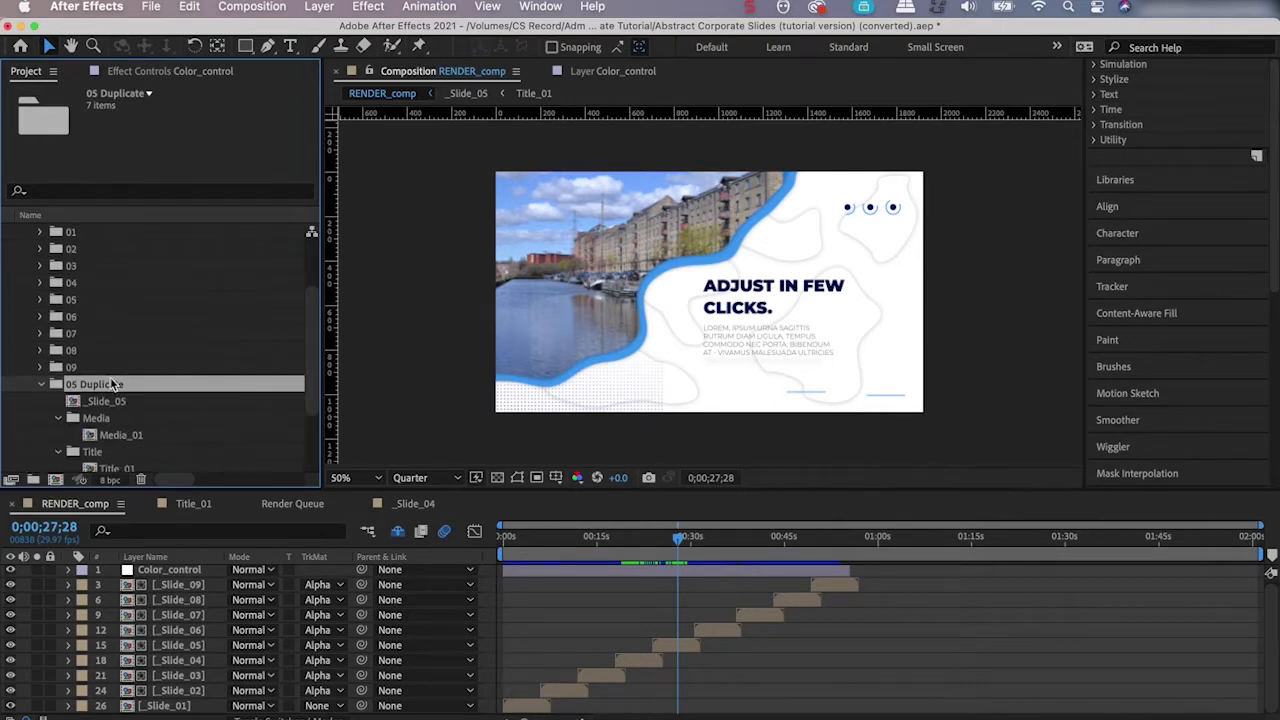
{"action": "scroll", "coordinate": [115, 395], "scroll_direction": "down", "scroll_amount": 3}
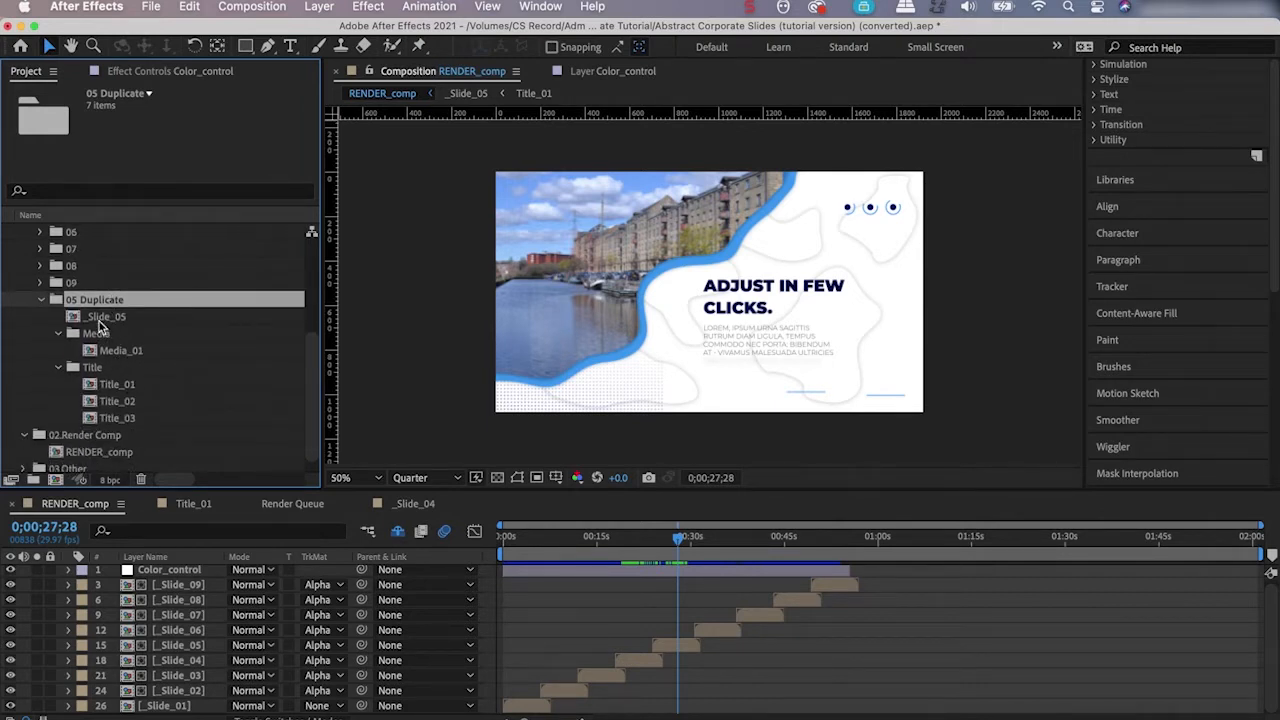
{"action": "left_click", "coordinate": [100, 318]}
{"action": "left_click", "coordinate": [110, 352]}
{"action": "left_click", "coordinate": [116, 385]}
{"action": "left_click", "coordinate": [120, 401]}
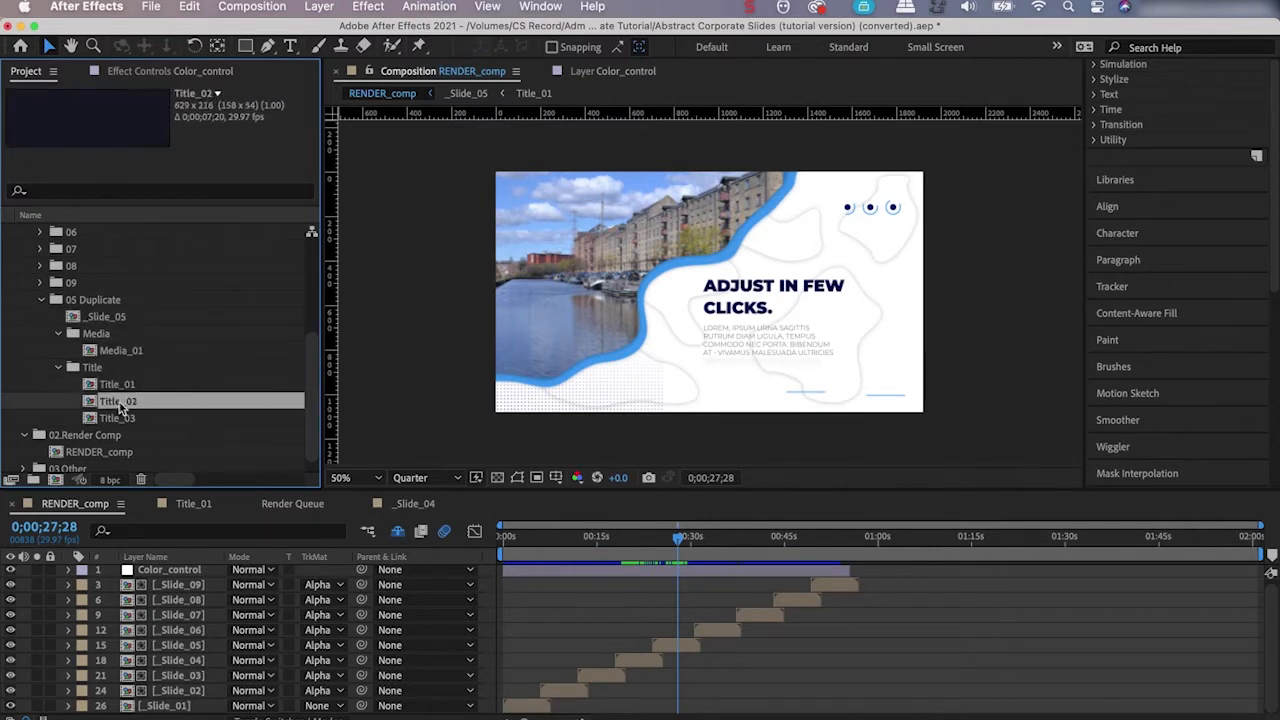
Duplicate the _Slide_05 composition inside the 05 Duplicate folder.
{"action": "left_click", "coordinate": [105, 319]}
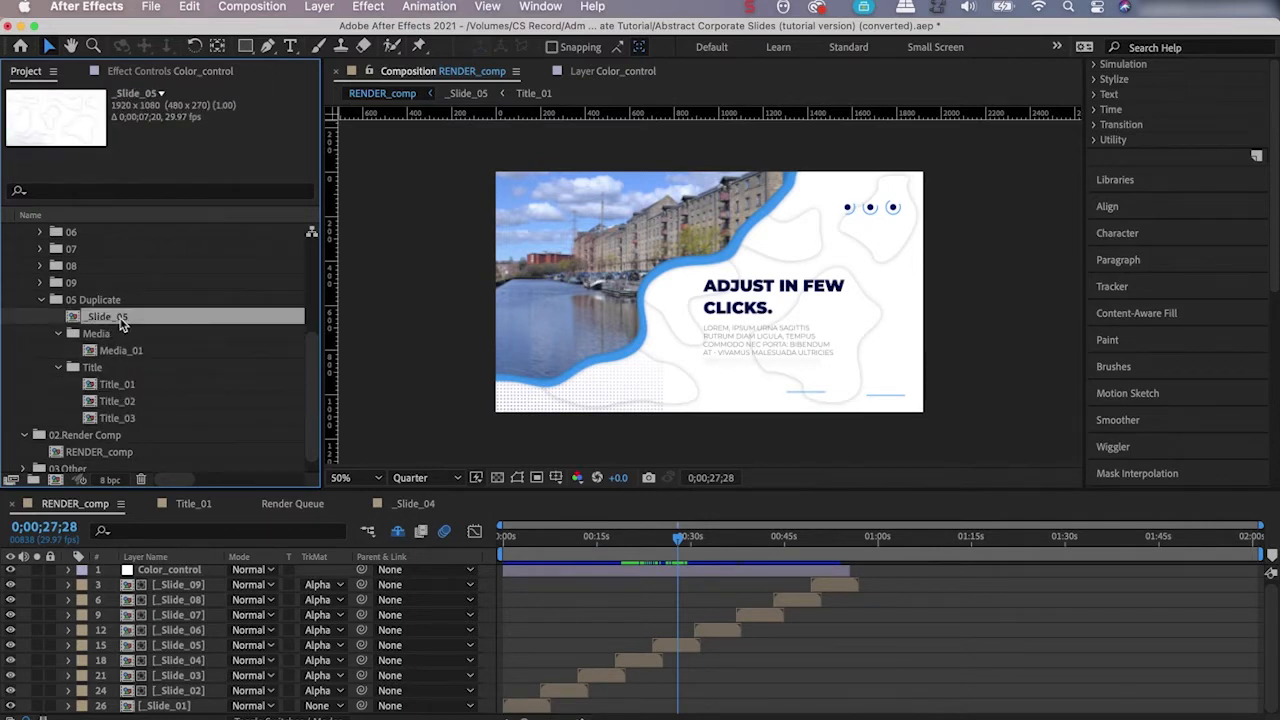
{"action": "right_click", "coordinate": [116, 321]}
{"action": "key", "text": "Escape"}
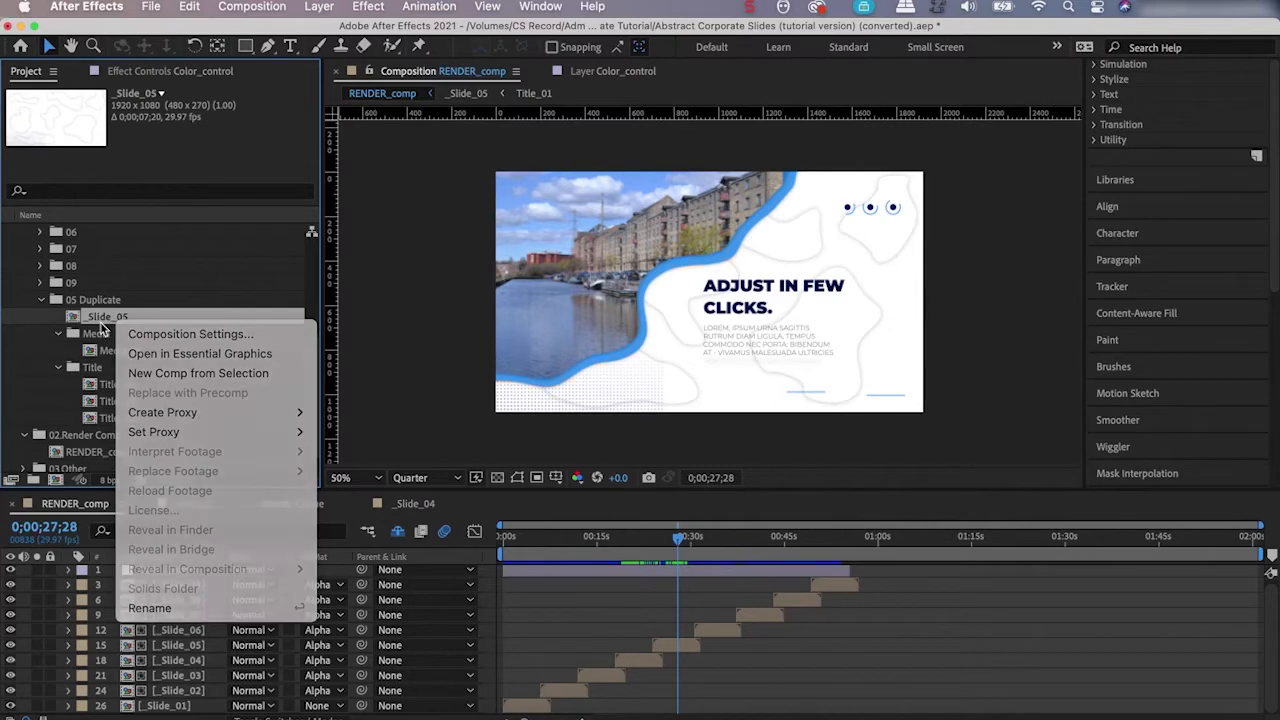
{"action": "key", "text": "super+d"}
{"action": "scroll", "coordinate": [137, 434], "scroll_direction": "down", "scroll_amount": 2}
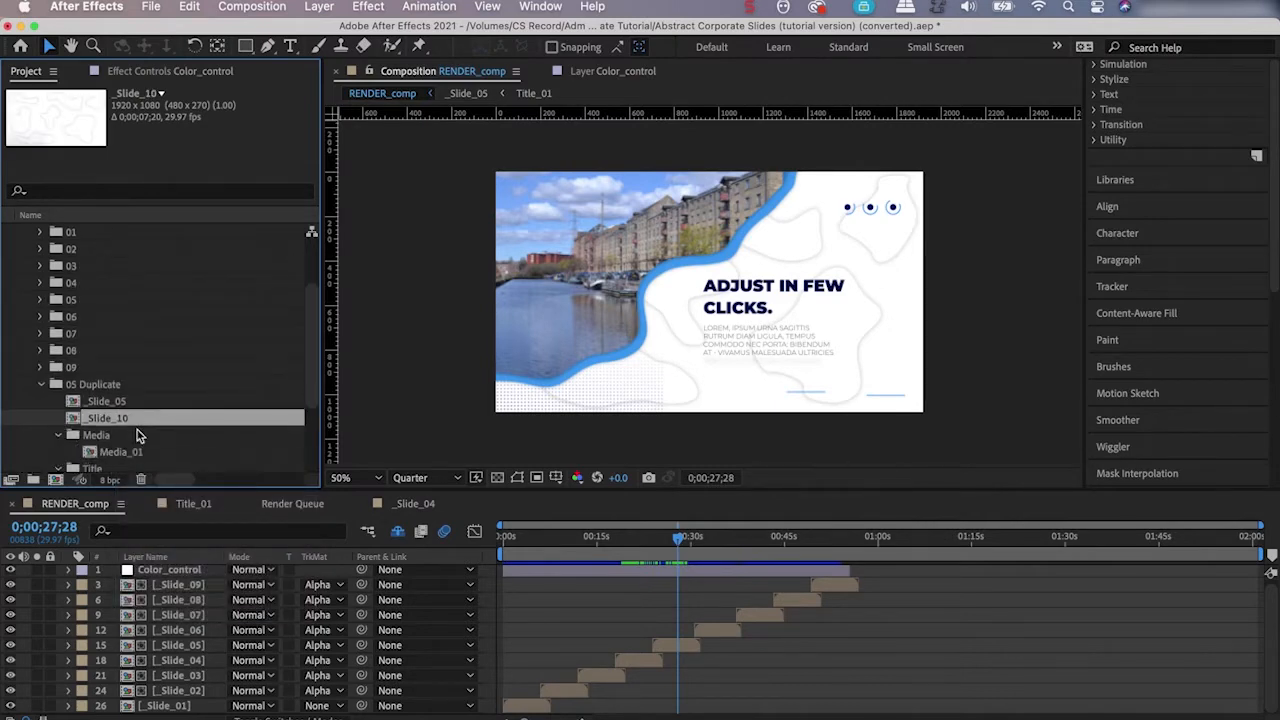
Rename the duplicated slide composition in the 05 Duplicate folder as "_Slide_05 Duplicate".
{"action": "right_click", "coordinate": [120, 421]}
{"action": "left_click", "coordinate": [156, 710]}
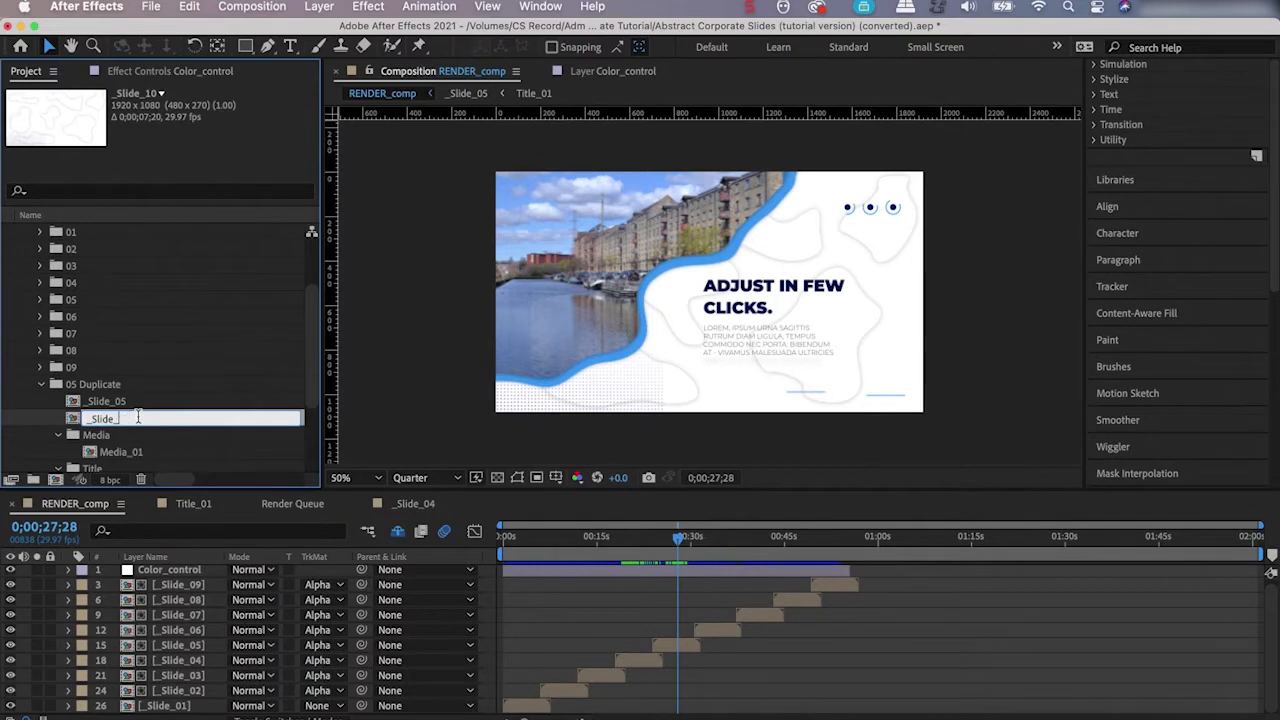
{"action": "type", "text": "_Slide_05 Duplicate"}
{"action": "key", "text": "Return"}
Duplicate the Media_01 composition in the 05 Duplicate folder's Media subfolder and rename the copy "Media_01 Duplicate".
{"action": "scroll", "coordinate": [125, 325], "scroll_direction": "down", "scroll_amount": 6}
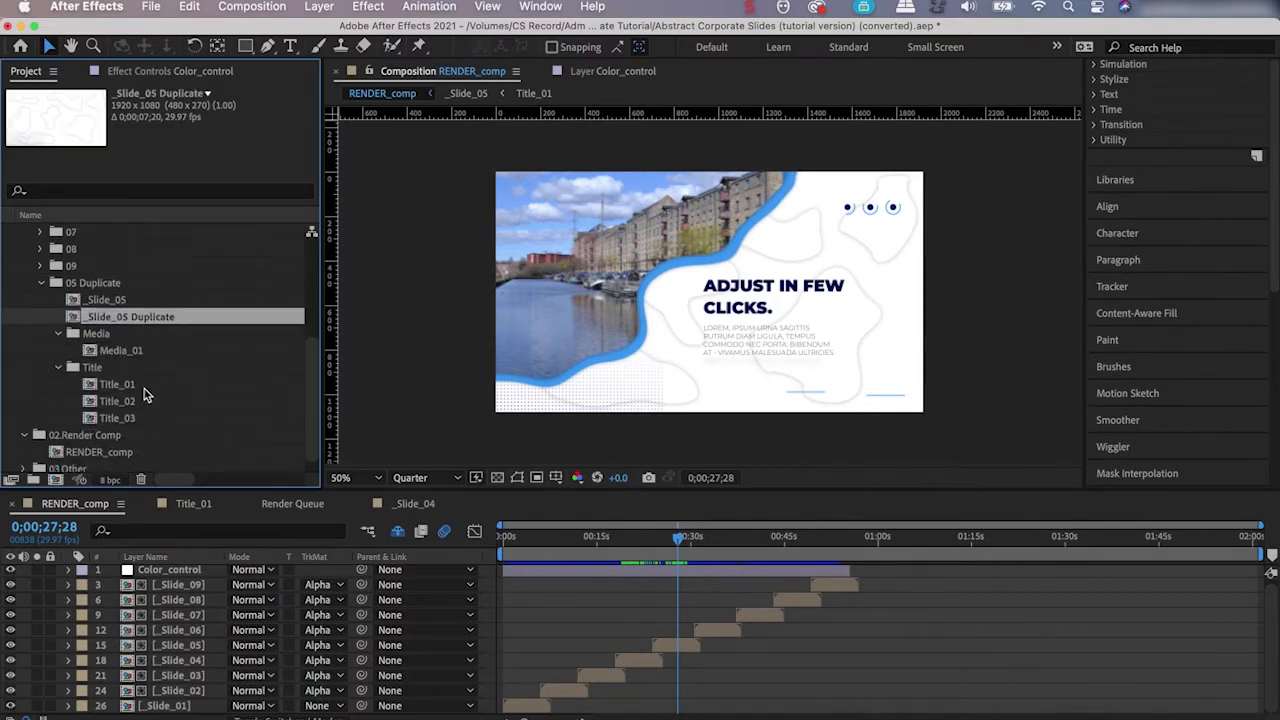
{"action": "left_click", "coordinate": [122, 334]}
{"action": "right_click", "coordinate": [119, 330]}
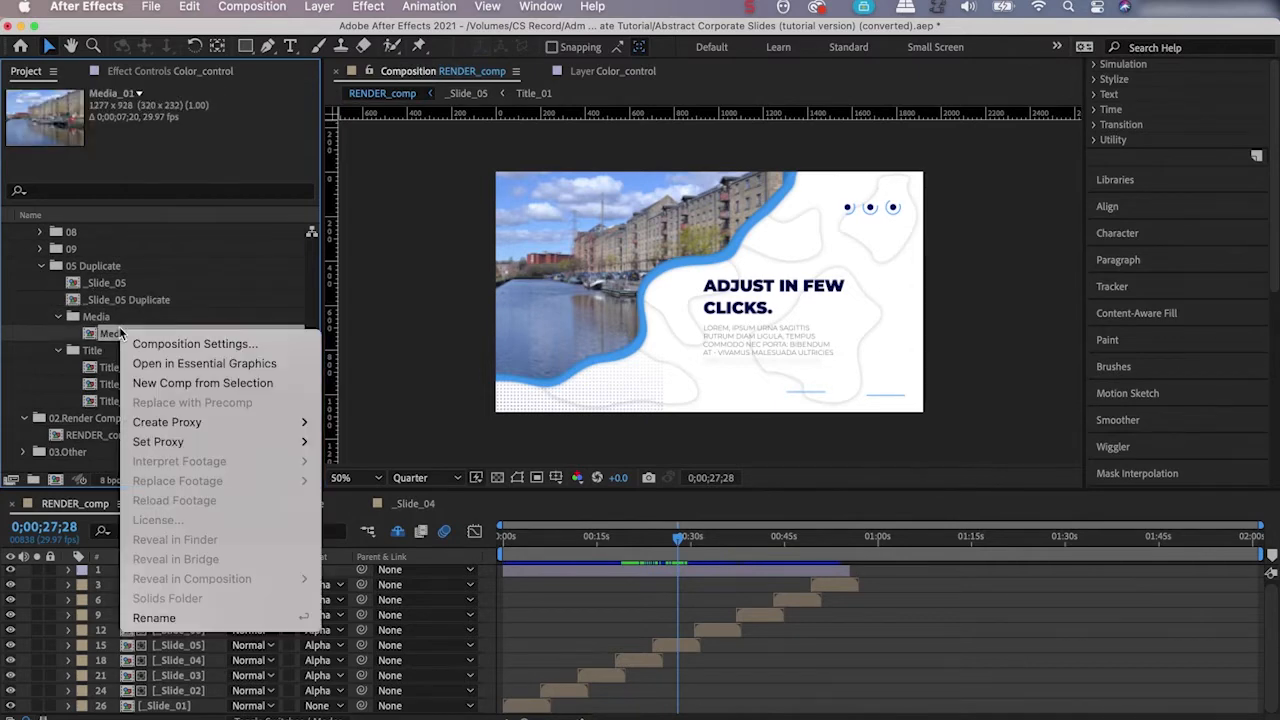
{"action": "key", "text": "Escape"}
{"action": "key", "text": "super+d"}
{"action": "right_click", "coordinate": [142, 367]}
{"action": "left_click", "coordinate": [160, 656]}
{"action": "type", "text": "Media_01 Duplicate"}
{"action": "key", "text": "Return"}
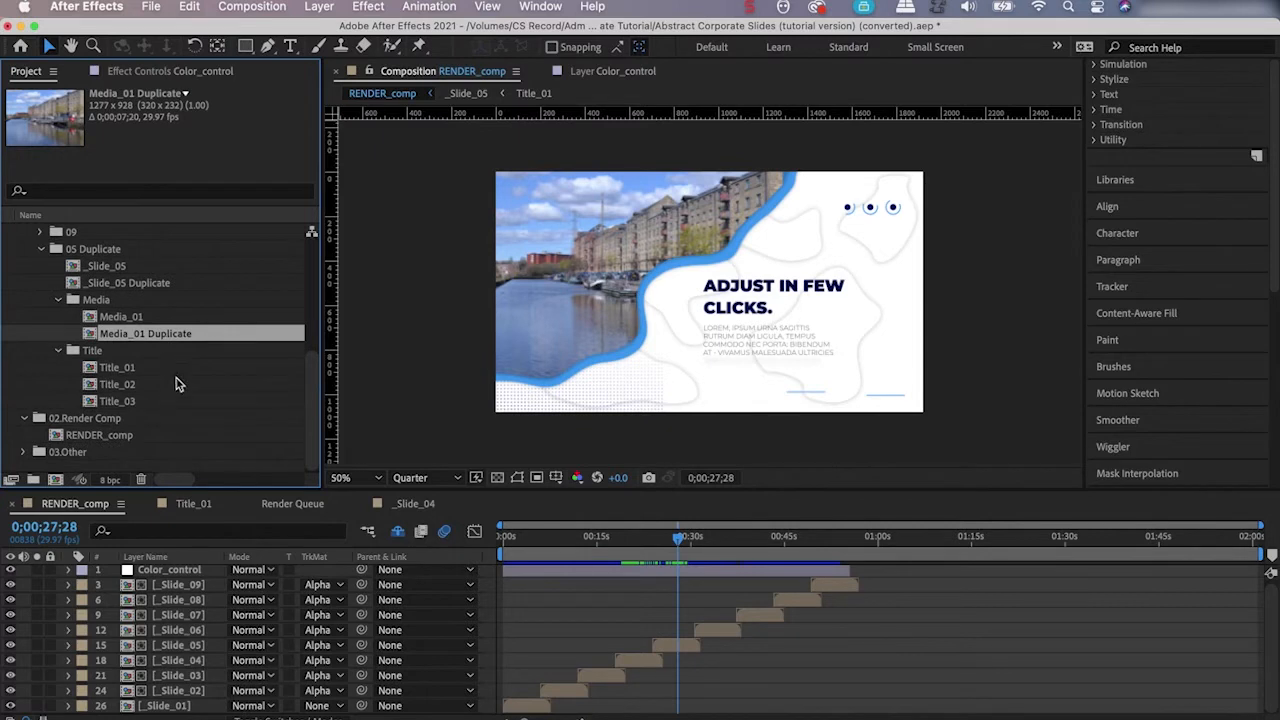
Duplicate Title_01, Title_02 and Title_03 in the 05 Duplicate folder, naming the copies "Title_01 Duplicate", "Title_02 Duplicate" and "Title_03 Duplicate".
{"action": "left_click", "coordinate": [126, 371]}
{"action": "key", "text": "super+d"}
{"action": "scroll", "coordinate": [125, 425], "scroll_direction": "down", "scroll_amount": 1}
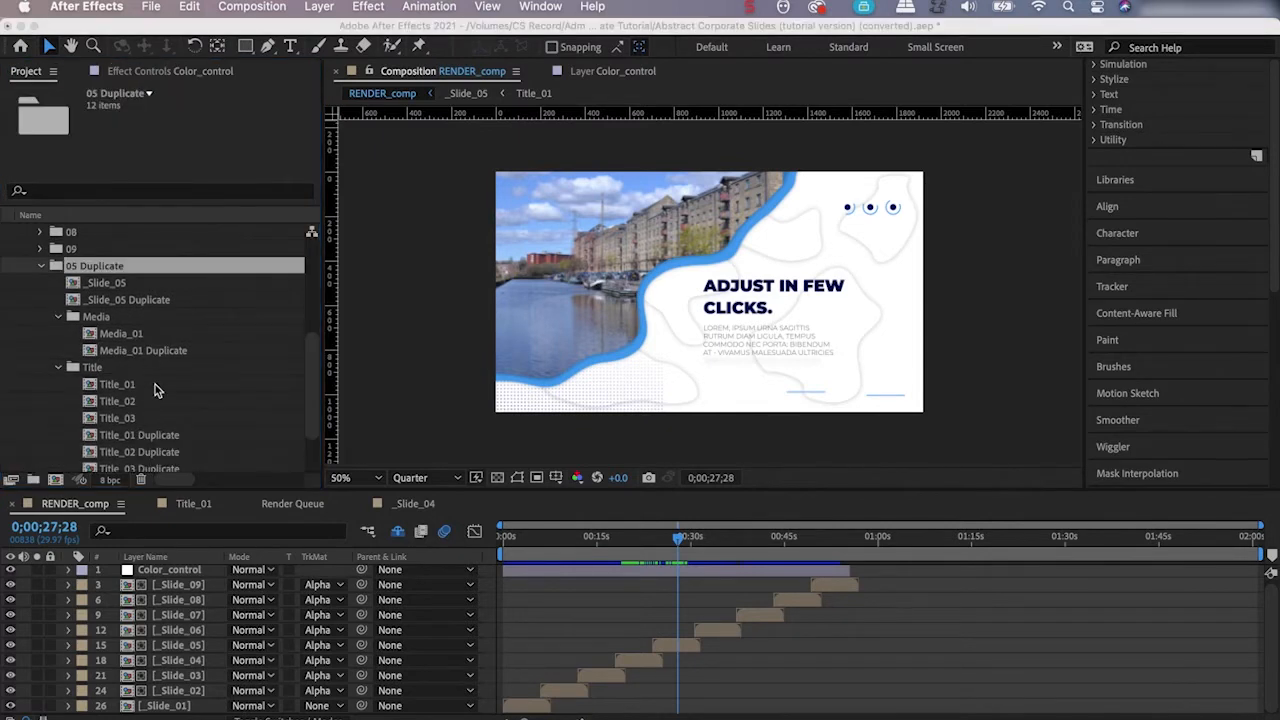
{"action": "scroll", "coordinate": [155, 385], "scroll_direction": "down", "scroll_amount": 2}
{"action": "scroll", "coordinate": [155, 385], "scroll_direction": "up", "scroll_amount": 2}
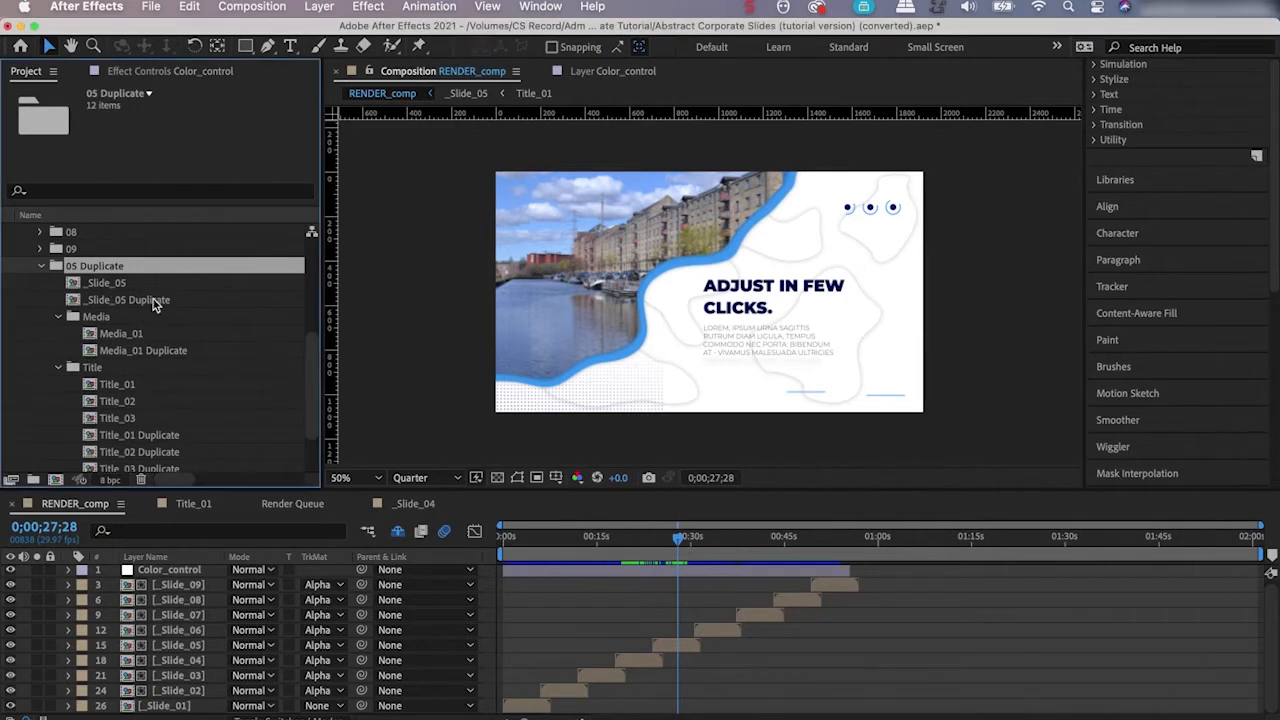
Compare against the original 05 folder and delete the _Slide_05 composition from the 05 Duplicate folder.
{"action": "left_click", "coordinate": [115, 286]}
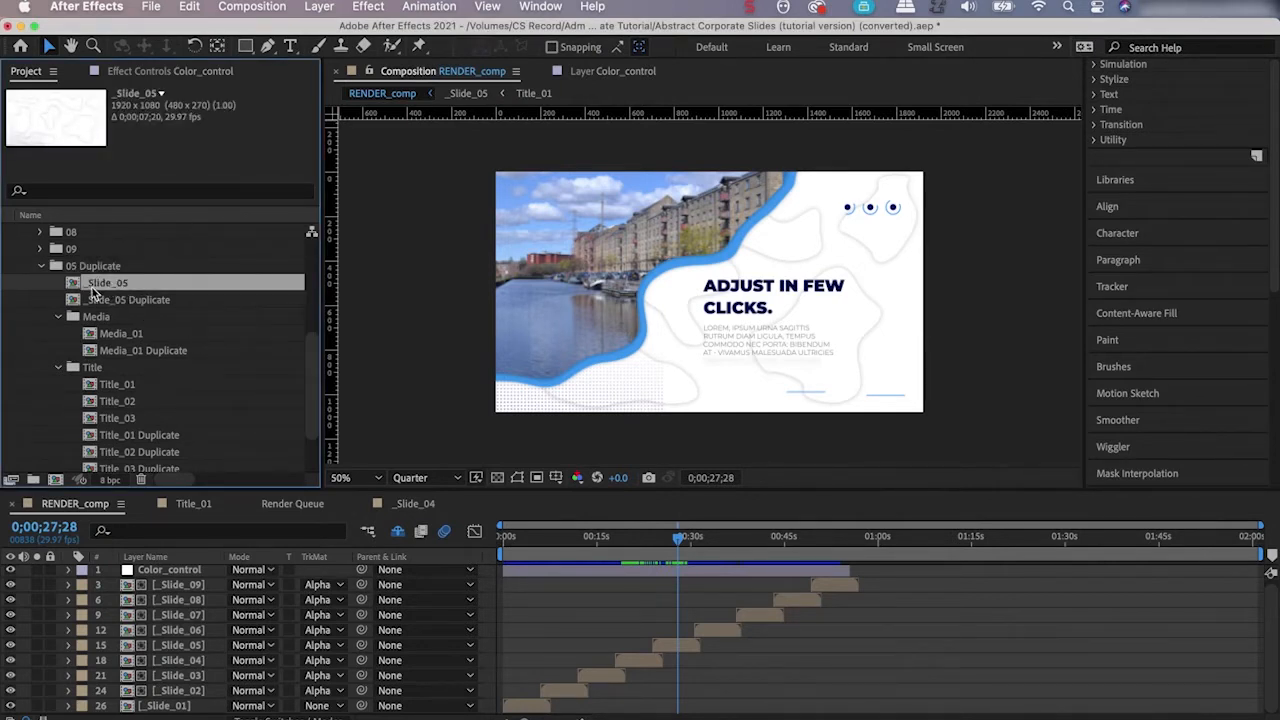
{"action": "scroll", "coordinate": [92, 290], "scroll_direction": "up", "scroll_amount": 6}
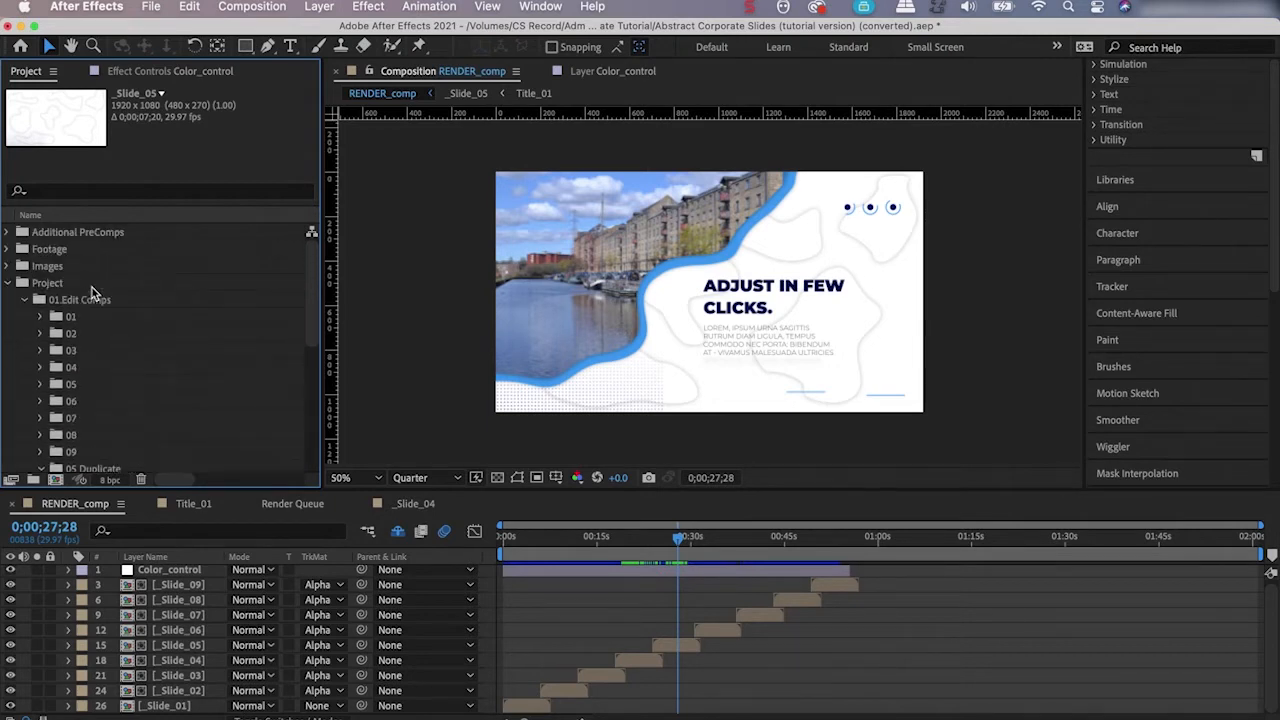
{"action": "left_click", "coordinate": [40, 384]}
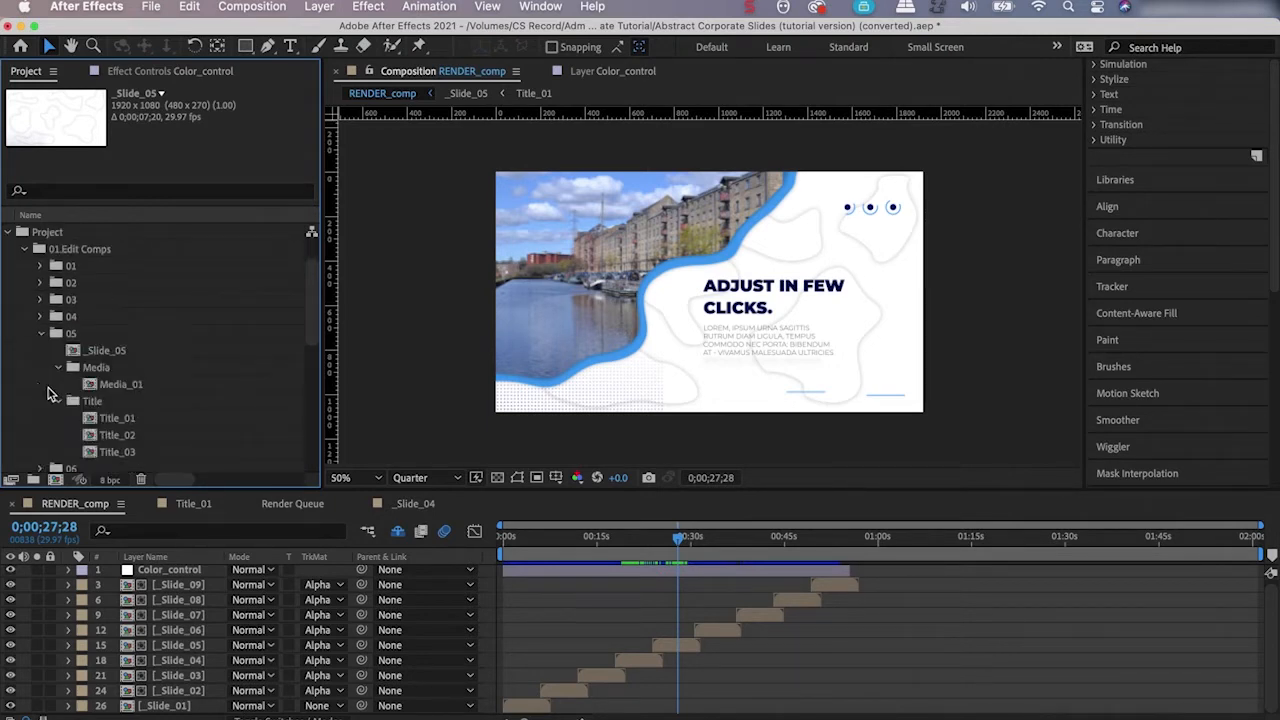
{"action": "scroll", "coordinate": [48, 392], "scroll_direction": "down", "scroll_amount": 3}
{"action": "left_click", "coordinate": [41, 231]}
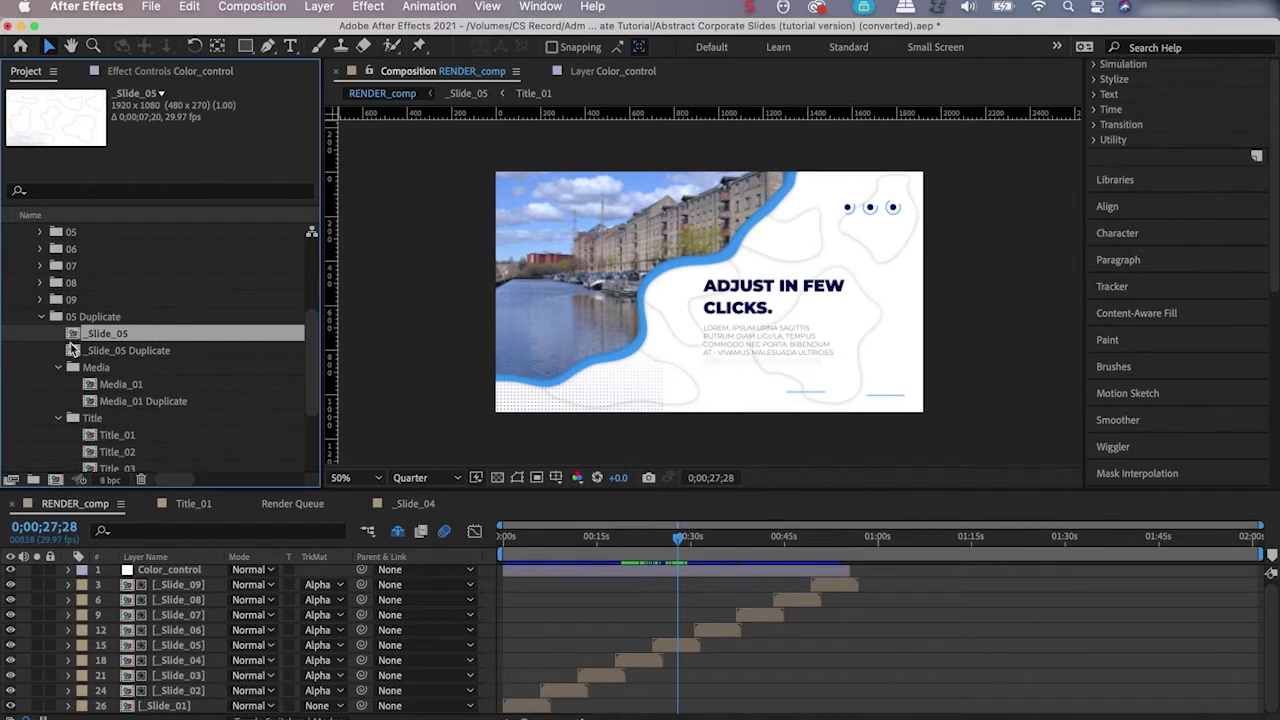
{"action": "scroll", "coordinate": [45, 240], "scroll_direction": "down", "scroll_amount": 2}
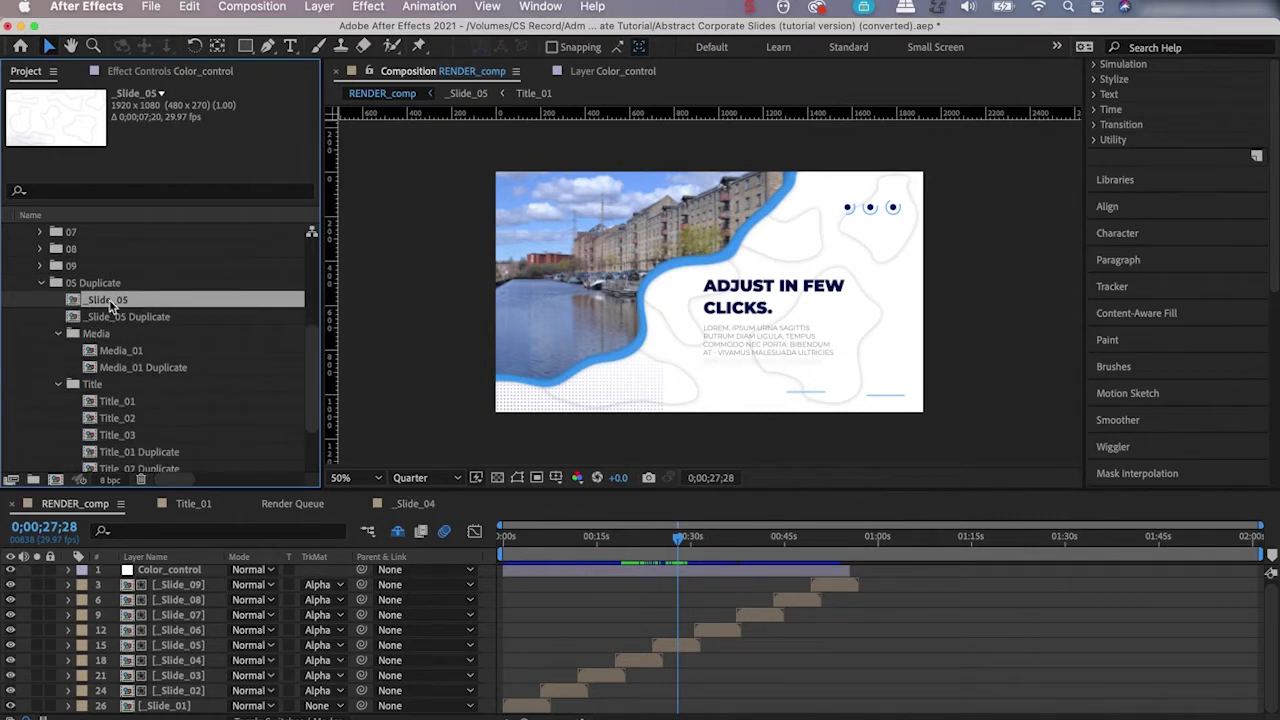
{"action": "key", "text": "Delete"}
{"action": "left_click", "coordinate": [756, 407]}
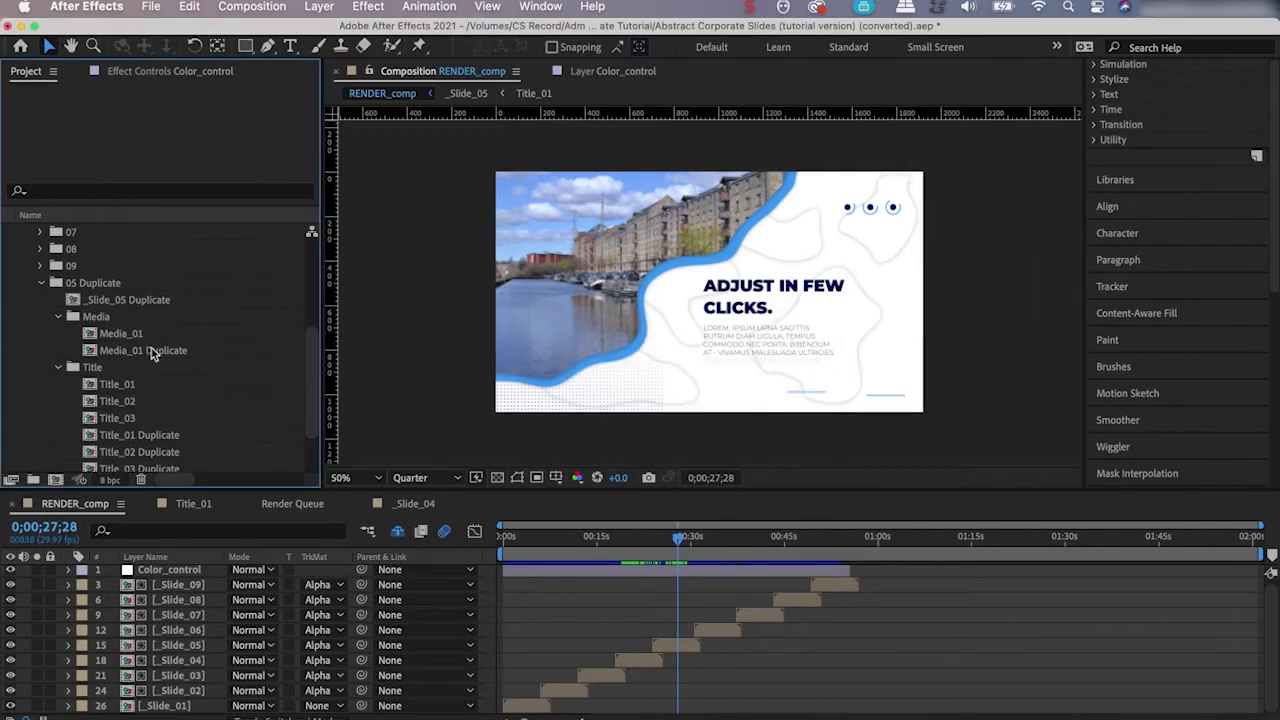
Delete Media_01, Title_01, Title_02 and Title_03 from the 05 Duplicate folder, keeping only the compositions with Duplicate in their names.
{"action": "left_click", "coordinate": [120, 334]}
{"action": "key", "text": "Delete"}
{"action": "left_click", "coordinate": [752, 408]}
{"action": "key", "text": "Delete"}
{"action": "left_click", "coordinate": [756, 408]}
{"action": "left_click", "coordinate": [117, 367]}
{"action": "key", "text": "Delete"}
{"action": "left_click", "coordinate": [750, 406]}
{"action": "left_click", "coordinate": [125, 368]}
{"action": "key", "text": "Delete"}
{"action": "left_click", "coordinate": [746, 409]}
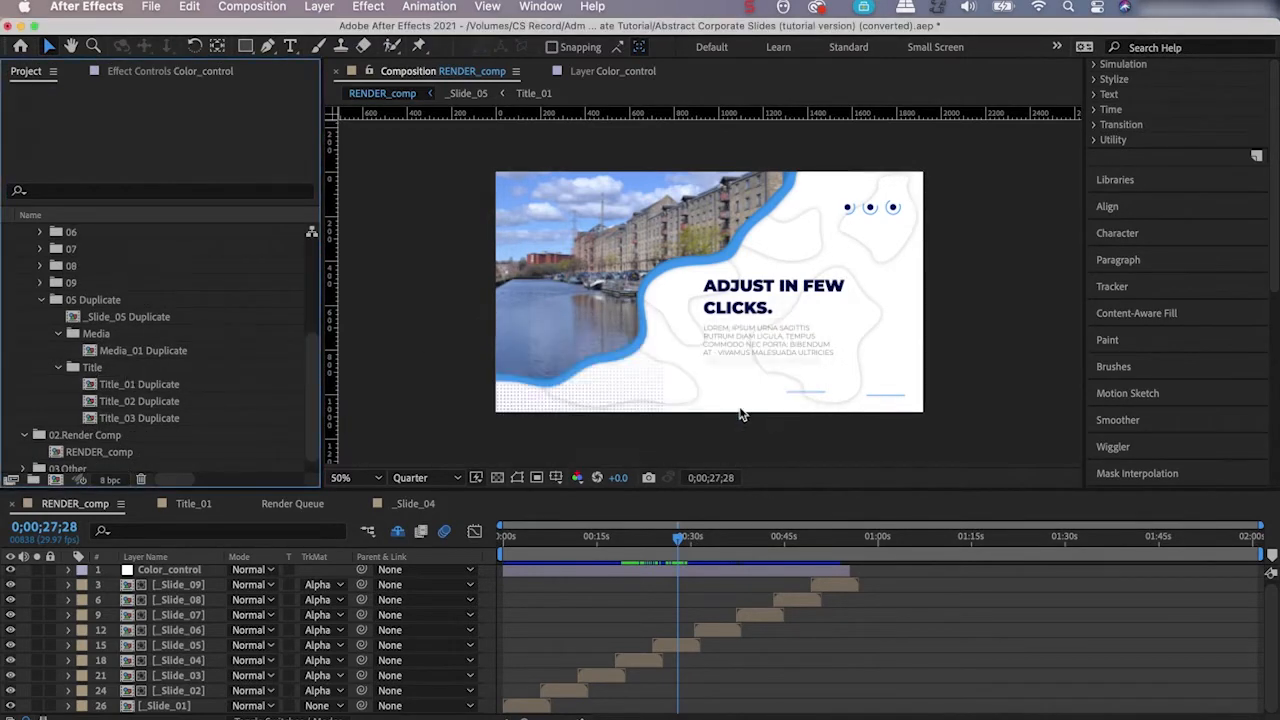
Open the _Slide_05 Duplicate composition, preview it around 4 seconds and examine its Title and Media layers.
{"action": "double_click", "coordinate": [115, 318]}
{"action": "left_click_drag", "start_coordinate": [763, 540], "coordinate": [1072, 590]}
{"action": "left_click", "coordinate": [165, 572]}
{"action": "left_click", "coordinate": [163, 588]}
{"action": "left_click", "coordinate": [164, 603]}
{"action": "left_click", "coordinate": [162, 617]}
{"action": "left_click", "coordinate": [158, 588]}
{"action": "left_click", "coordinate": [176, 574]}
{"action": "left_click", "coordinate": [172, 645]}
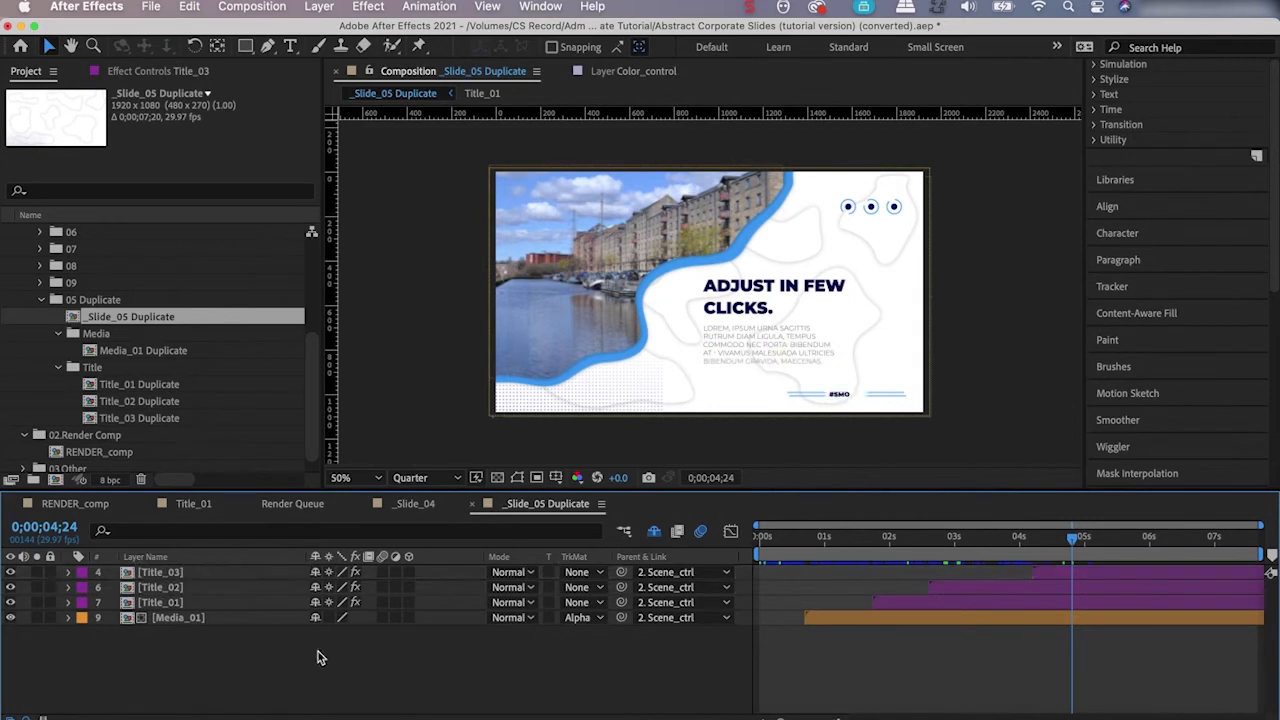
{"action": "left_click_drag", "start_coordinate": [1077, 545], "coordinate": [1014, 608]}
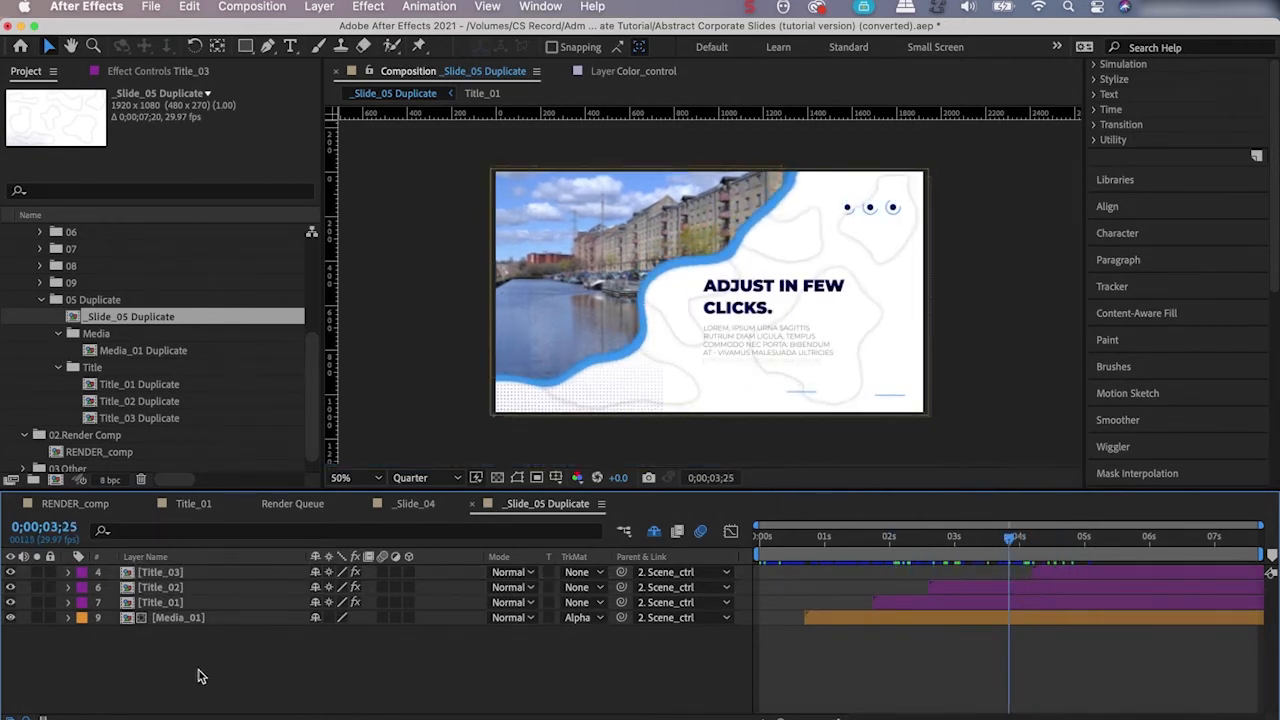
Review the Media_01 Duplicate and Title_01 to Title_03 Duplicate compositions in the project for use in the duplicated slide.
{"action": "left_click", "coordinate": [108, 355]}
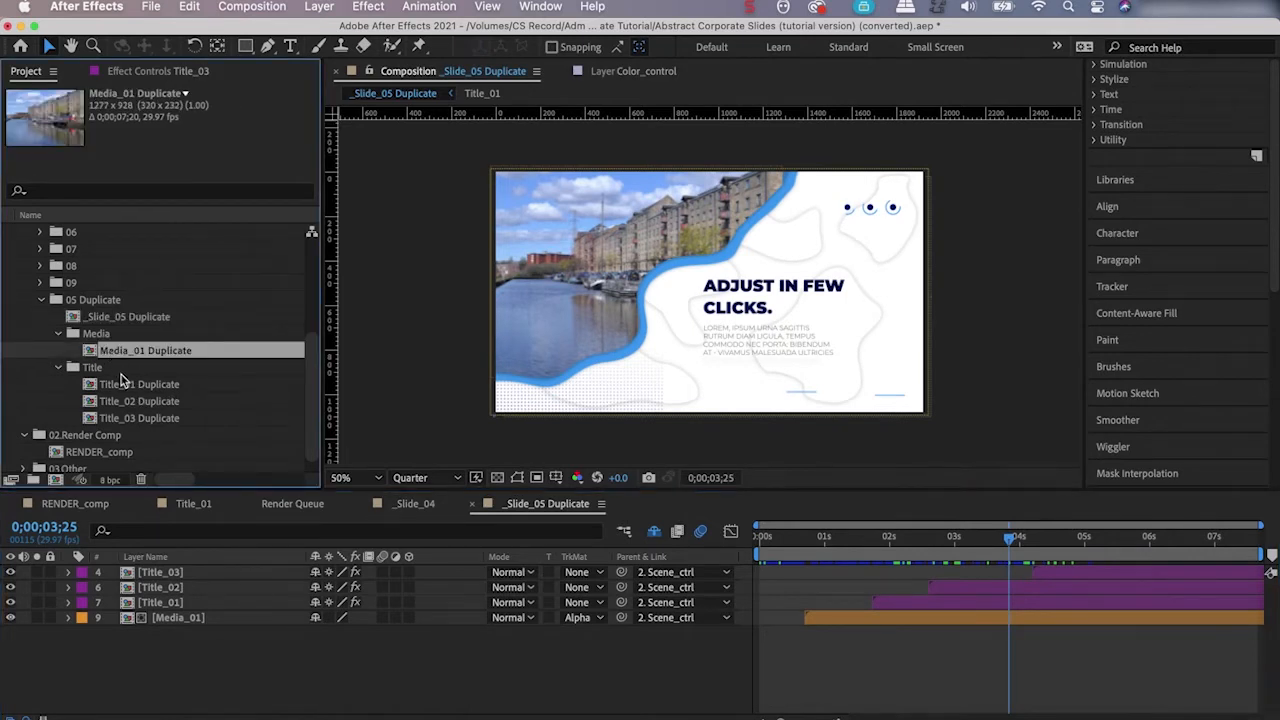
{"action": "left_click", "coordinate": [118, 390]}
{"action": "left_click", "coordinate": [120, 401]}
{"action": "left_click", "coordinate": [124, 418]}
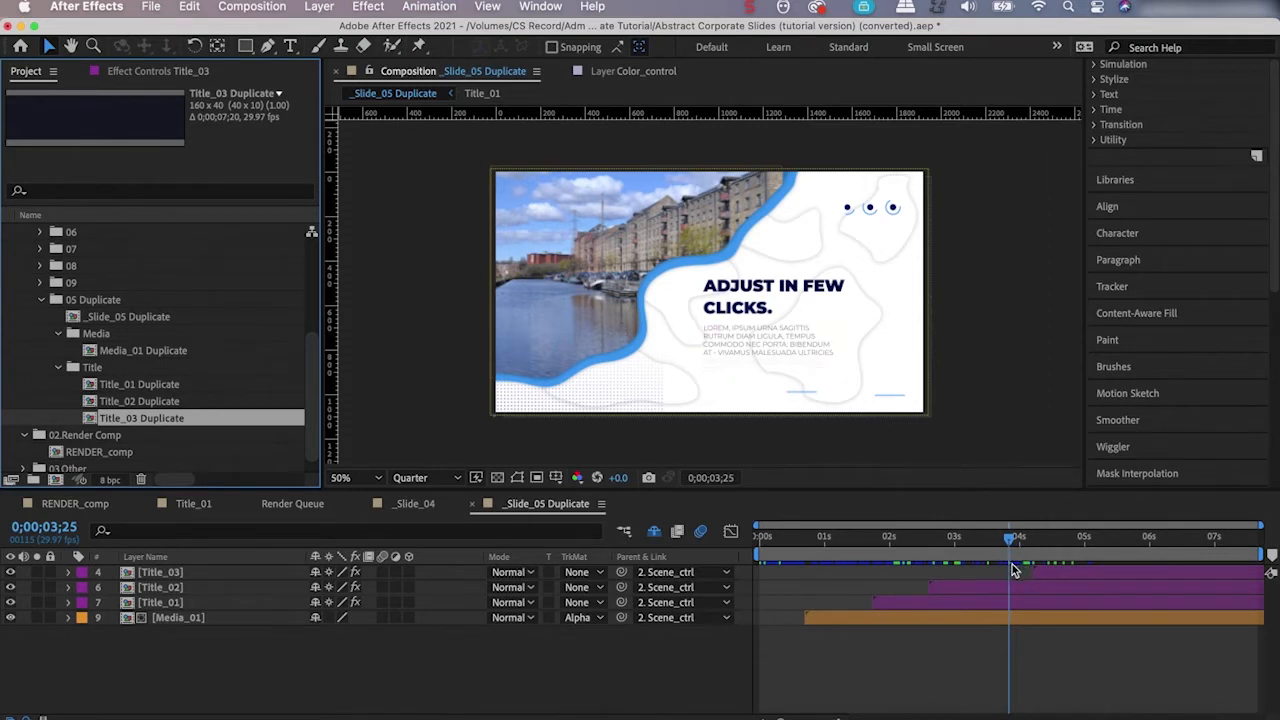
{"action": "left_click", "coordinate": [248, 603]}
{"action": "left_click", "coordinate": [136, 352]}
{"action": "left_click", "coordinate": [126, 387]}
{"action": "left_click", "coordinate": [120, 402]}
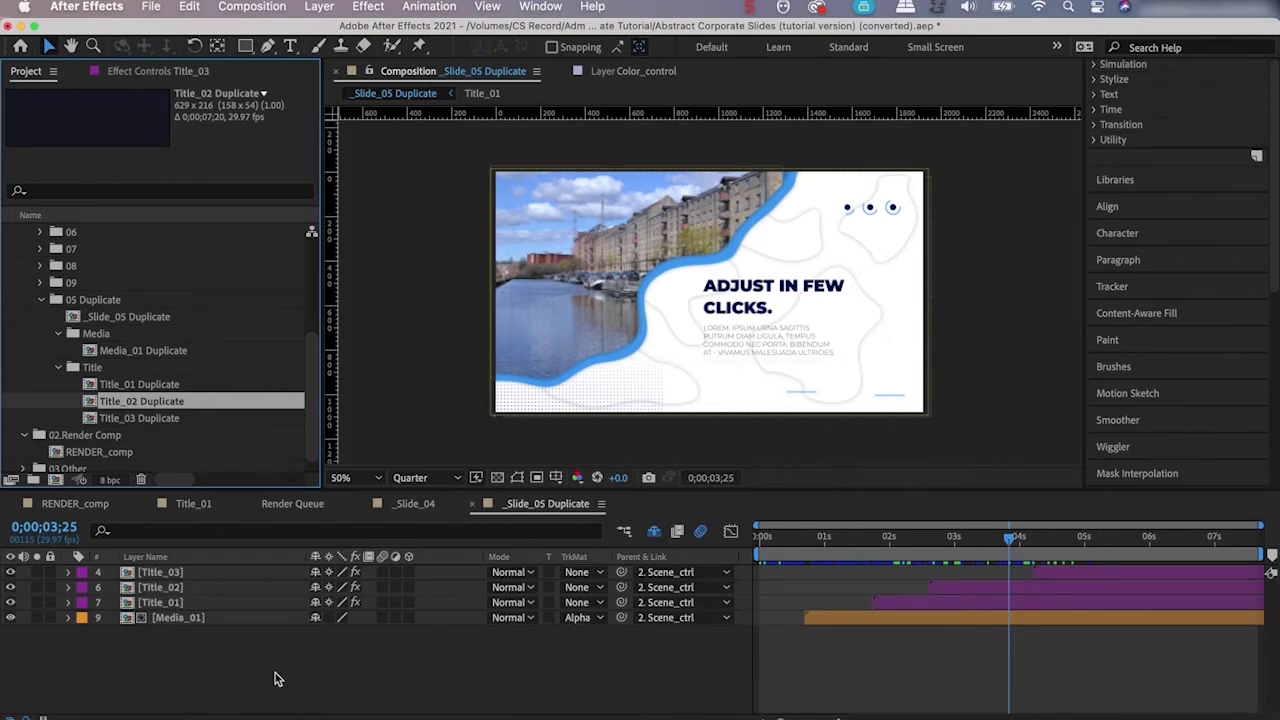
Inspect which slide elements the Title_03, Title_02, Title_01 and Media_01 layers of _Slide_05 Duplicate control.
{"action": "left_click", "coordinate": [168, 574]}
{"action": "left_click", "coordinate": [170, 589]}
{"action": "left_click", "coordinate": [164, 604]}
{"action": "left_click", "coordinate": [164, 616]}
{"action": "left_click", "coordinate": [160, 603]}
{"action": "left_click", "coordinate": [152, 589]}
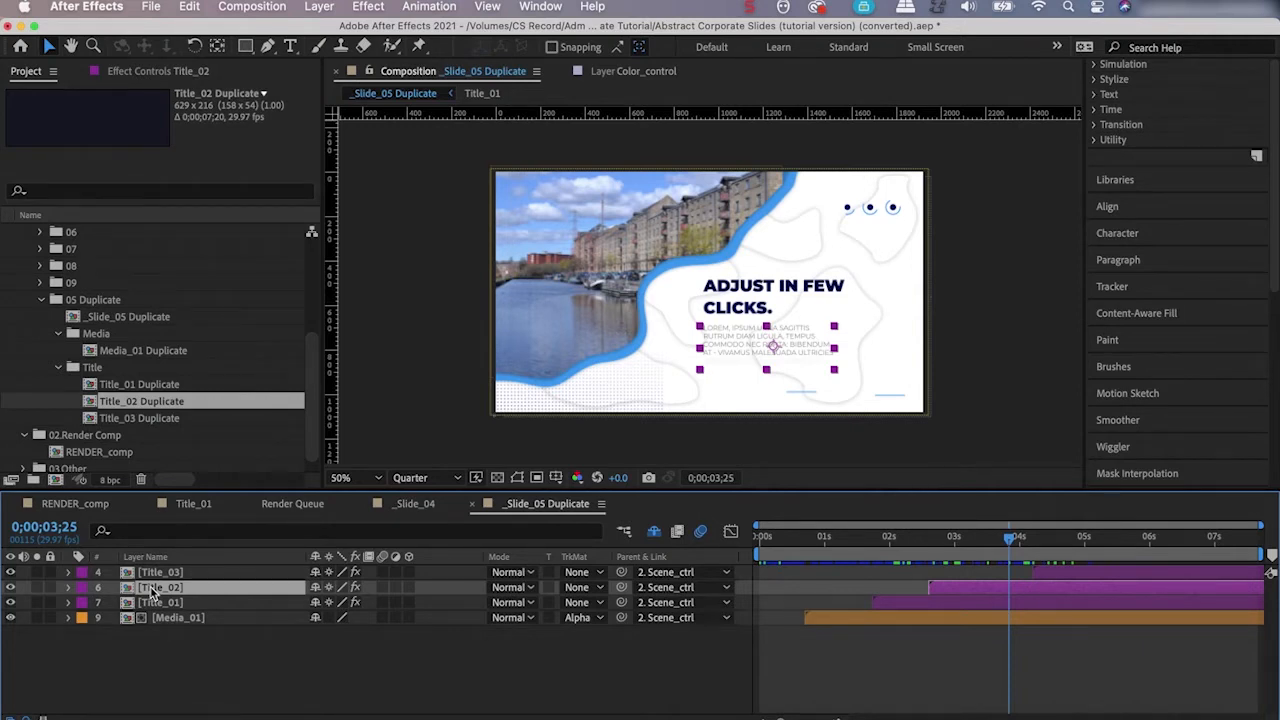
{"action": "left_click", "coordinate": [157, 603]}
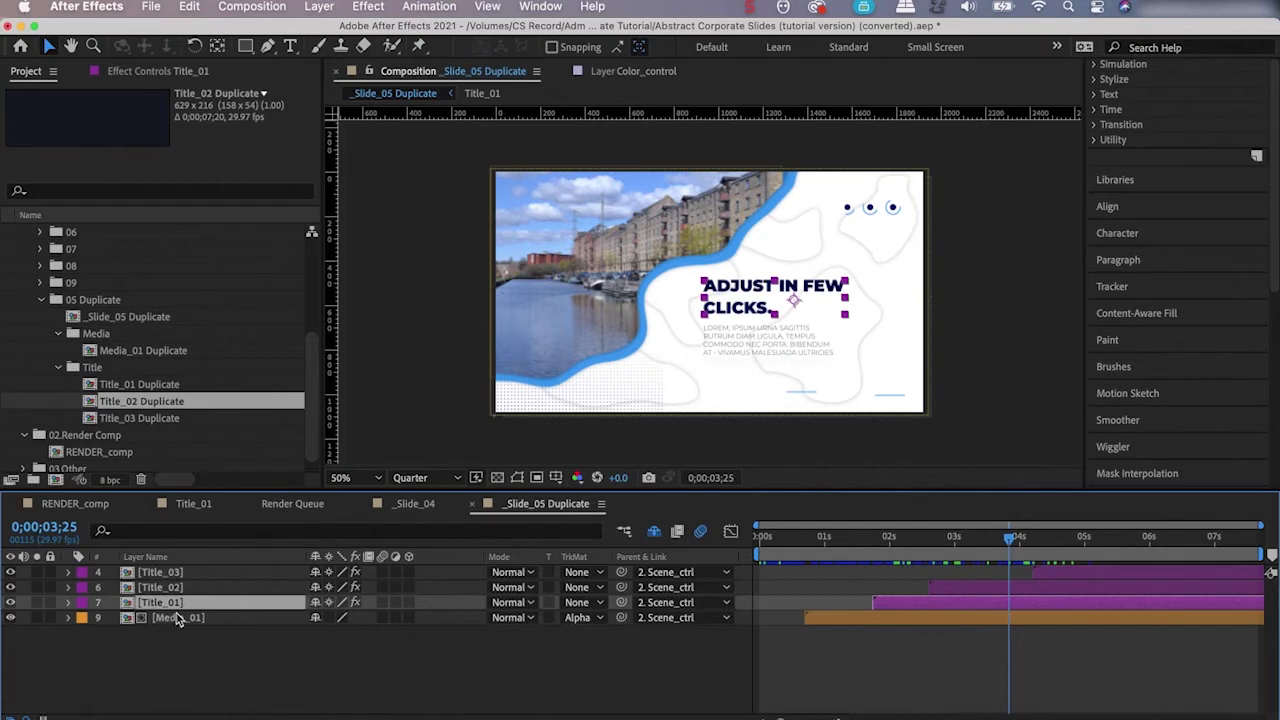
{"action": "left_click", "coordinate": [178, 618]}
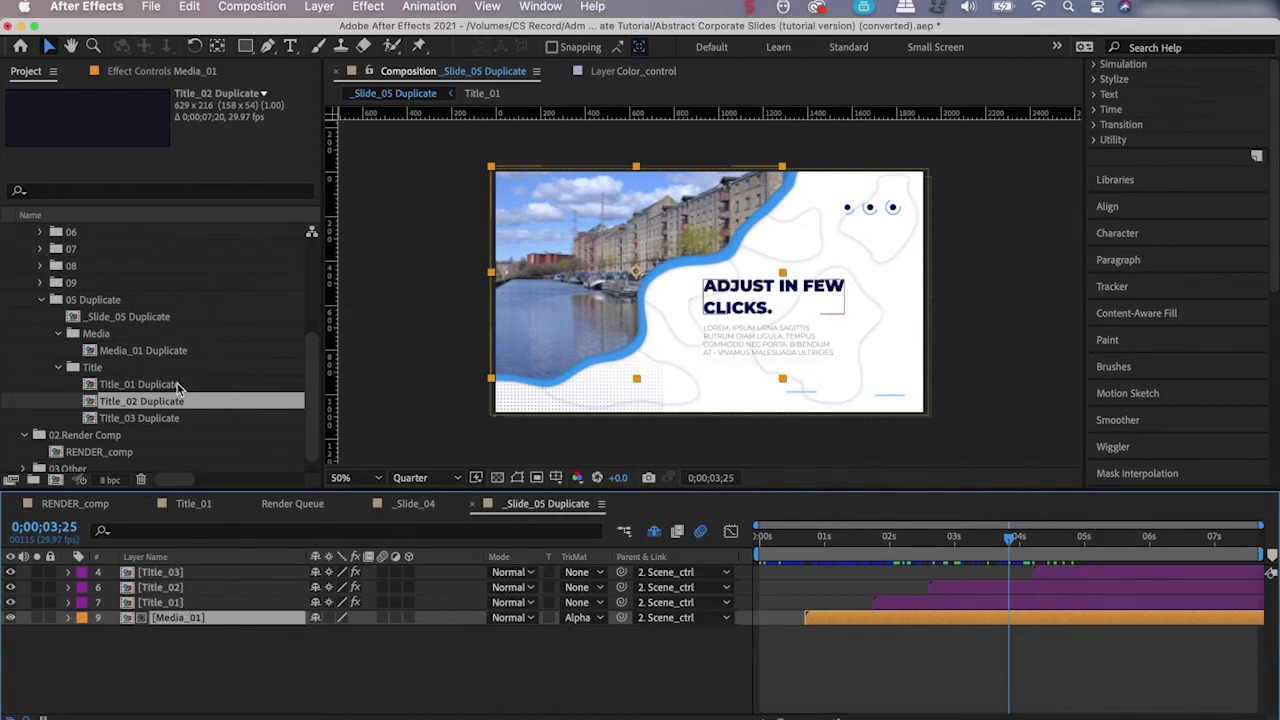
Replace the Canal.jpg layer in the Media_01 Duplicate composition with Mountains.jpg from the Images folder.
{"action": "left_click", "coordinate": [130, 352]}
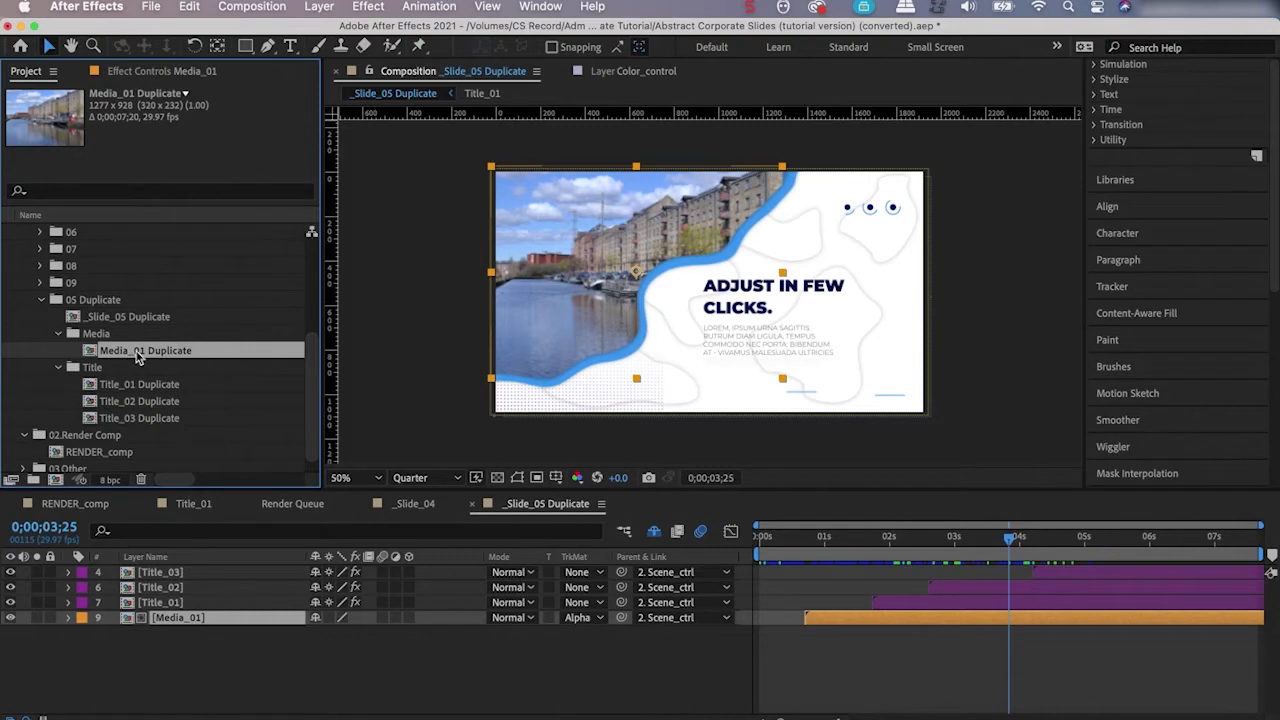
{"action": "double_click", "coordinate": [139, 352]}
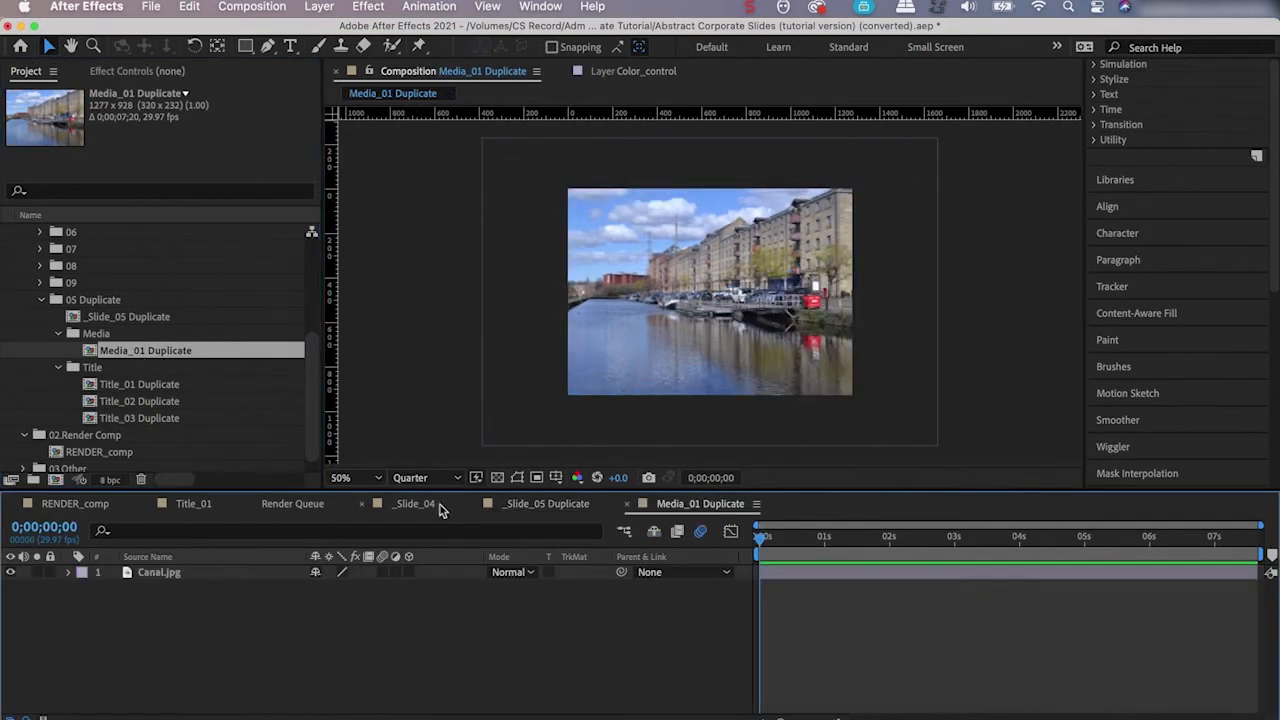
{"action": "left_click", "coordinate": [760, 248]}
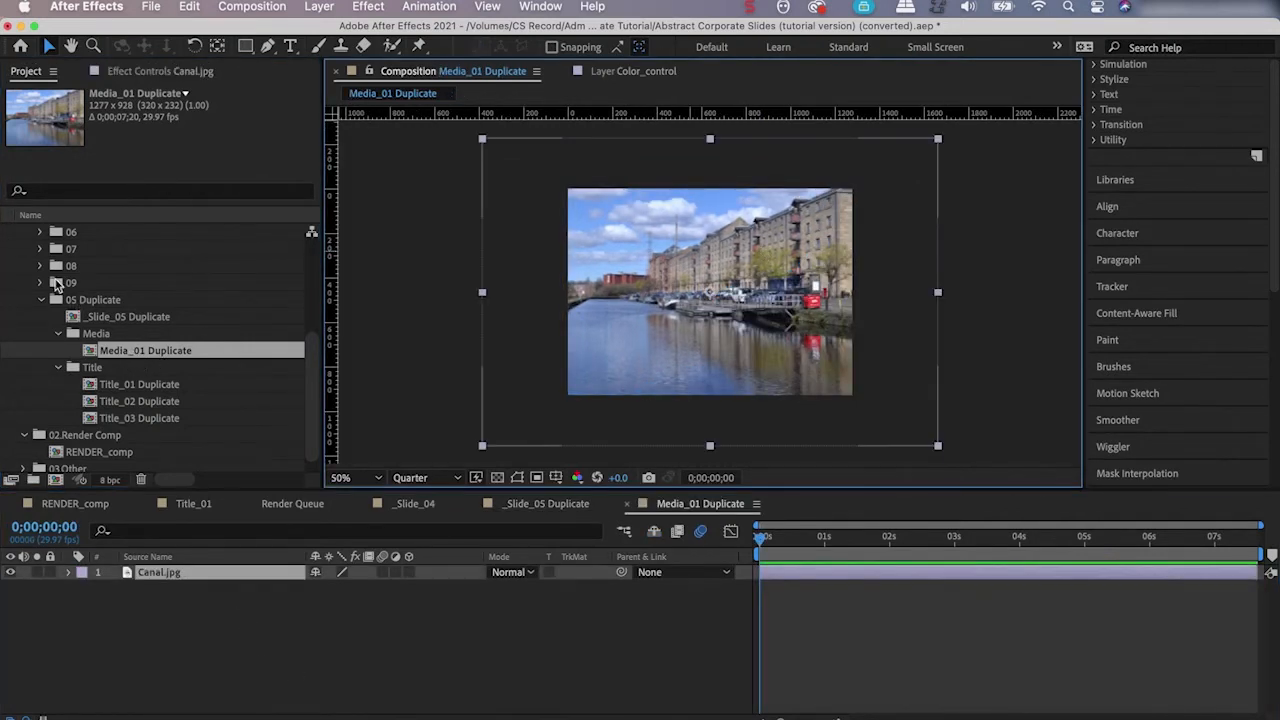
{"action": "left_click", "coordinate": [56, 282]}
{"action": "scroll", "coordinate": [56, 282], "scroll_direction": "up", "scroll_amount": 5}
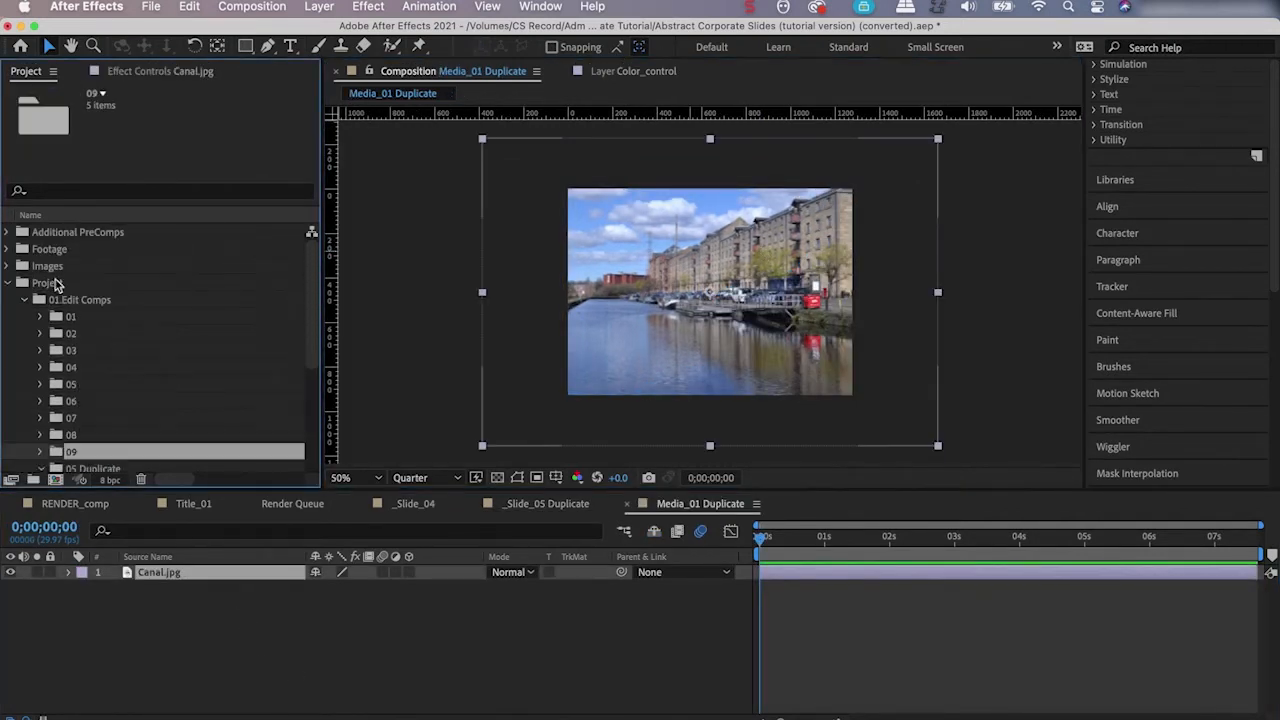
{"action": "left_click", "coordinate": [8, 266]}
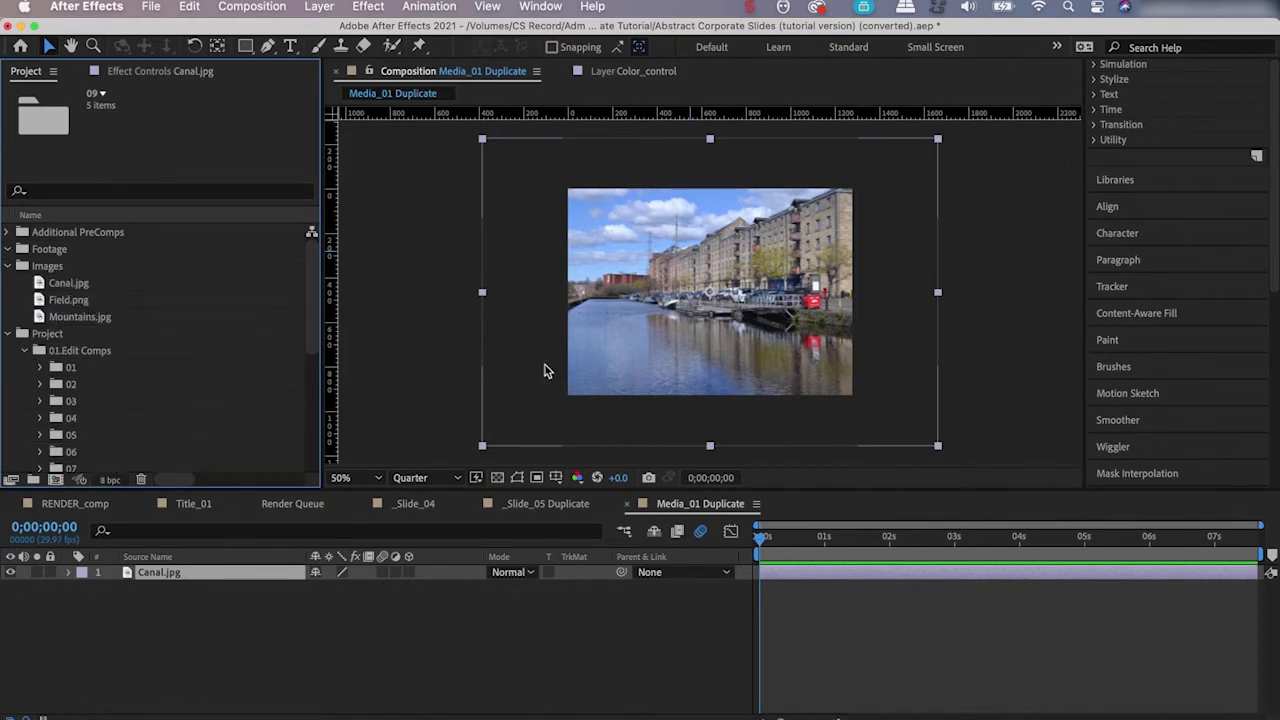
{"action": "key", "text": "Delete"}
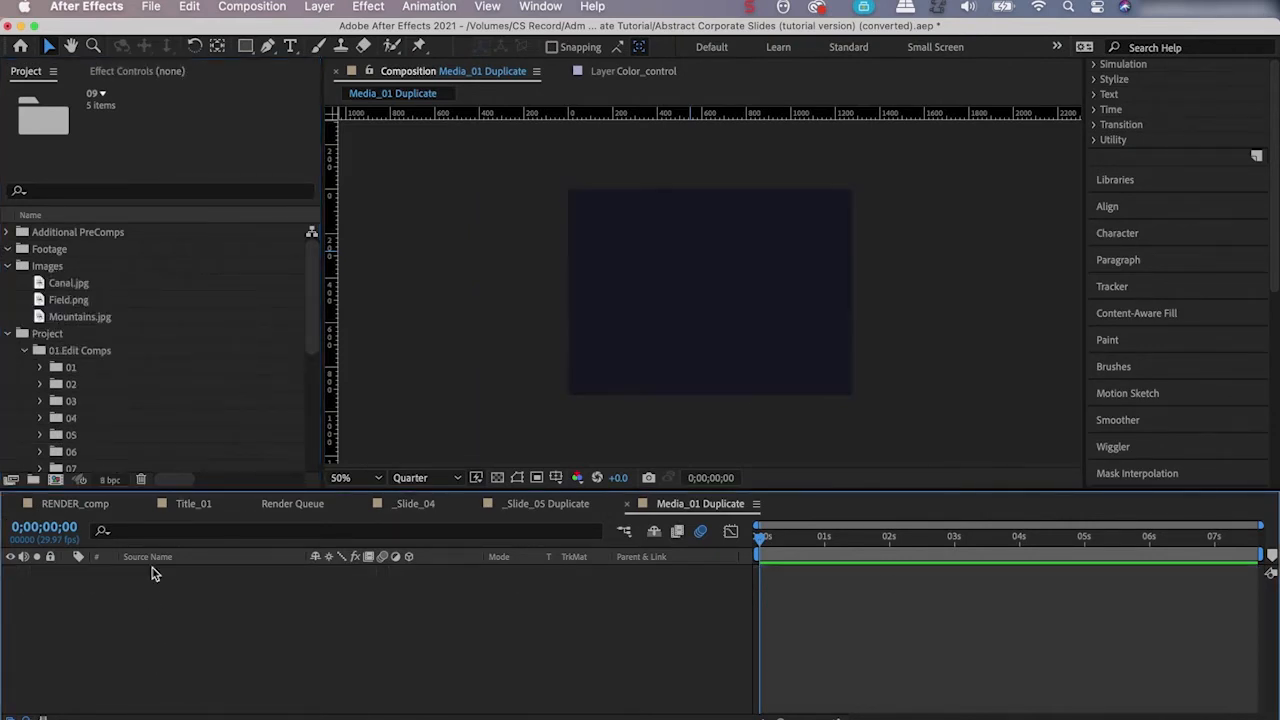
{"action": "left_click_drag", "start_coordinate": [60, 320], "coordinate": [58, 602]}
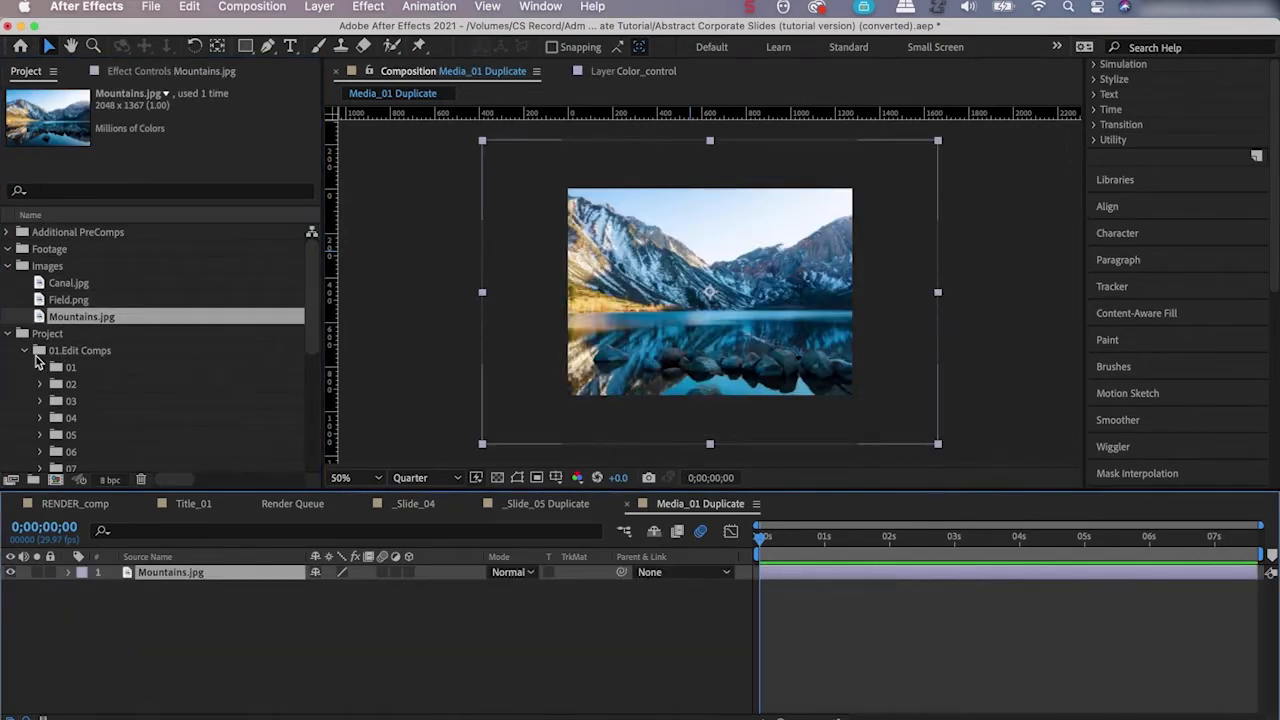
Add Media_01 Duplicate as the top layer of the _Slide_05 Duplicate composition and shift it slightly within the frame.
{"action": "left_click", "coordinate": [555, 508]}
{"action": "left_click", "coordinate": [175, 668]}
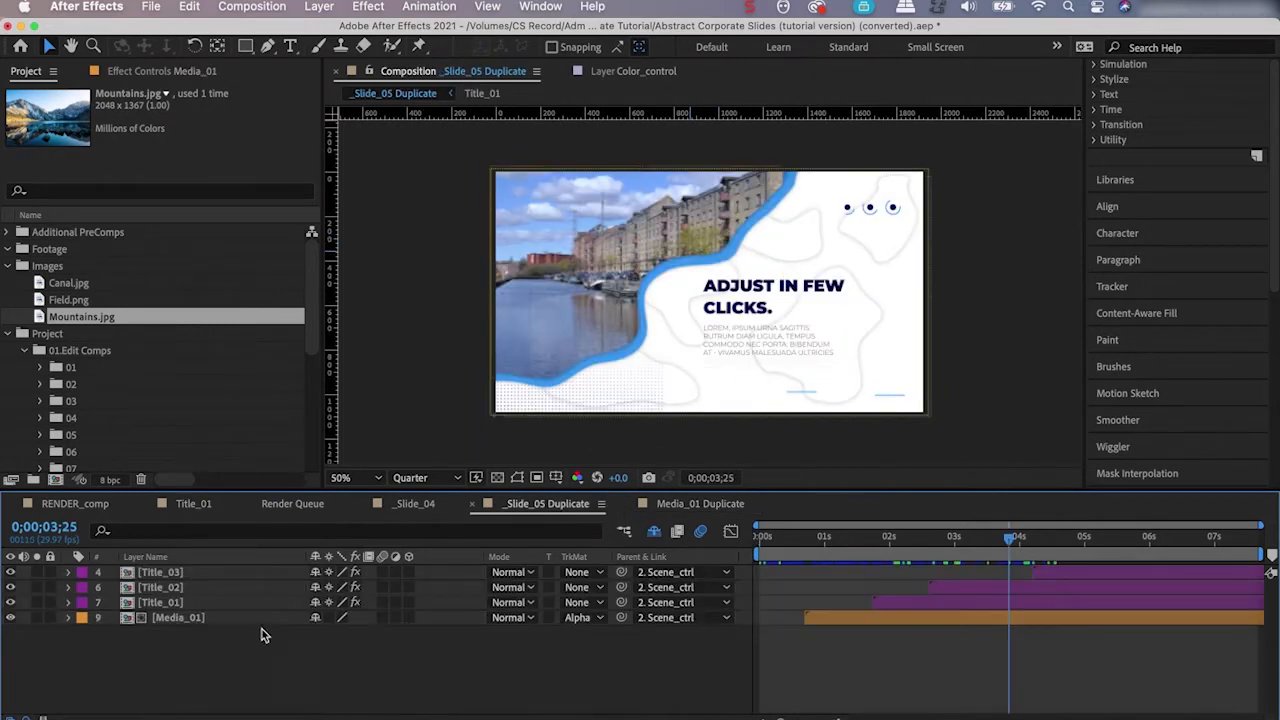
{"action": "left_click", "coordinate": [1016, 548]}
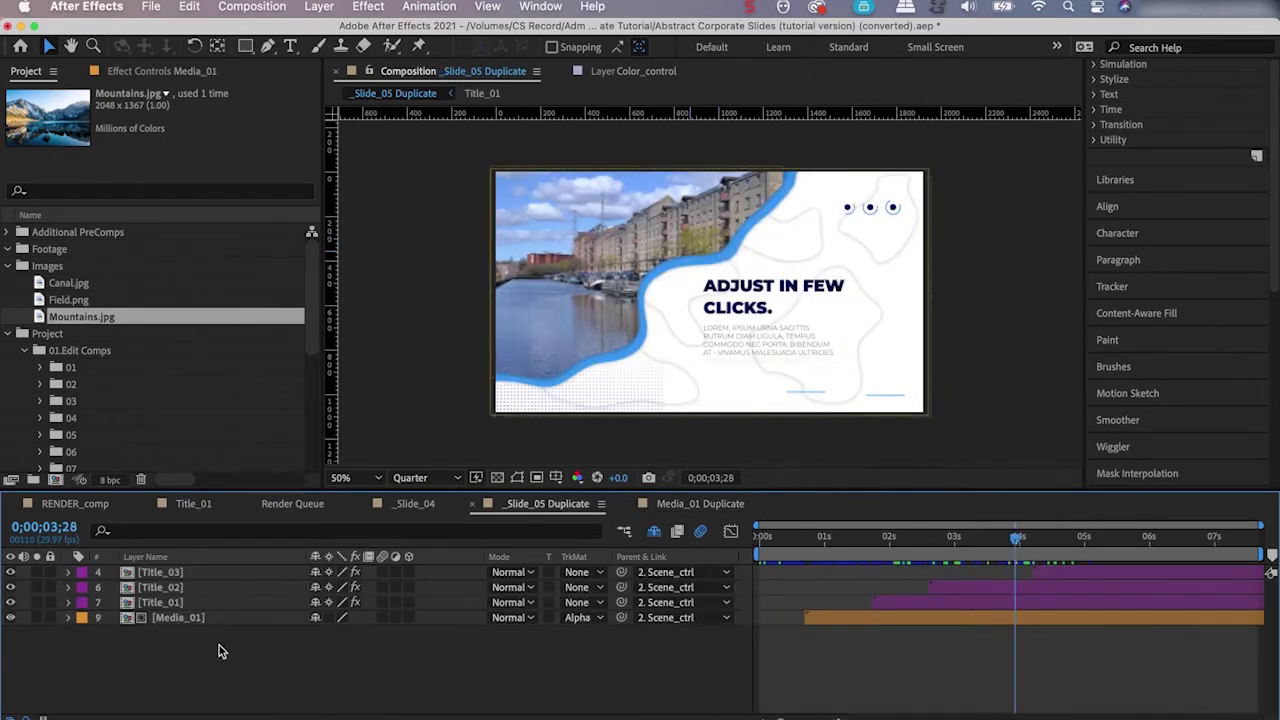
{"action": "left_click", "coordinate": [178, 617]}
{"action": "scroll", "coordinate": [78, 333], "scroll_direction": "down", "scroll_amount": 5}
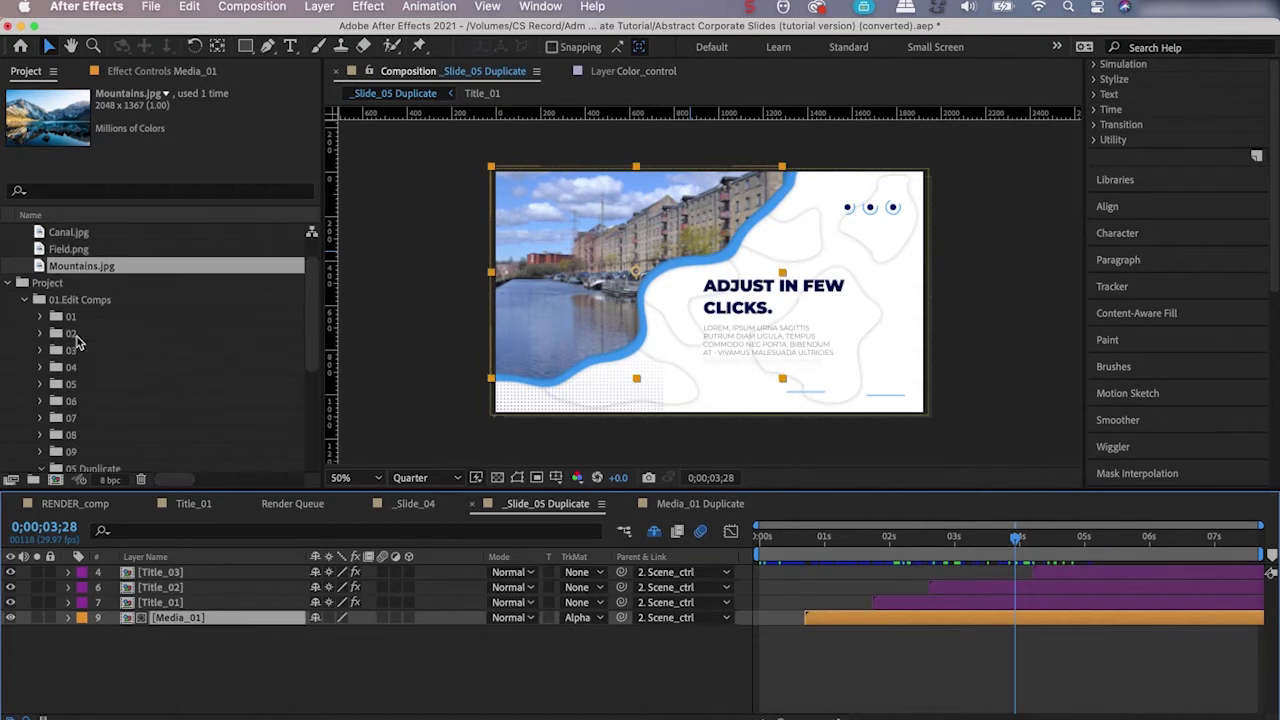
{"action": "left_click_drag", "start_coordinate": [123, 331], "coordinate": [132, 633]}
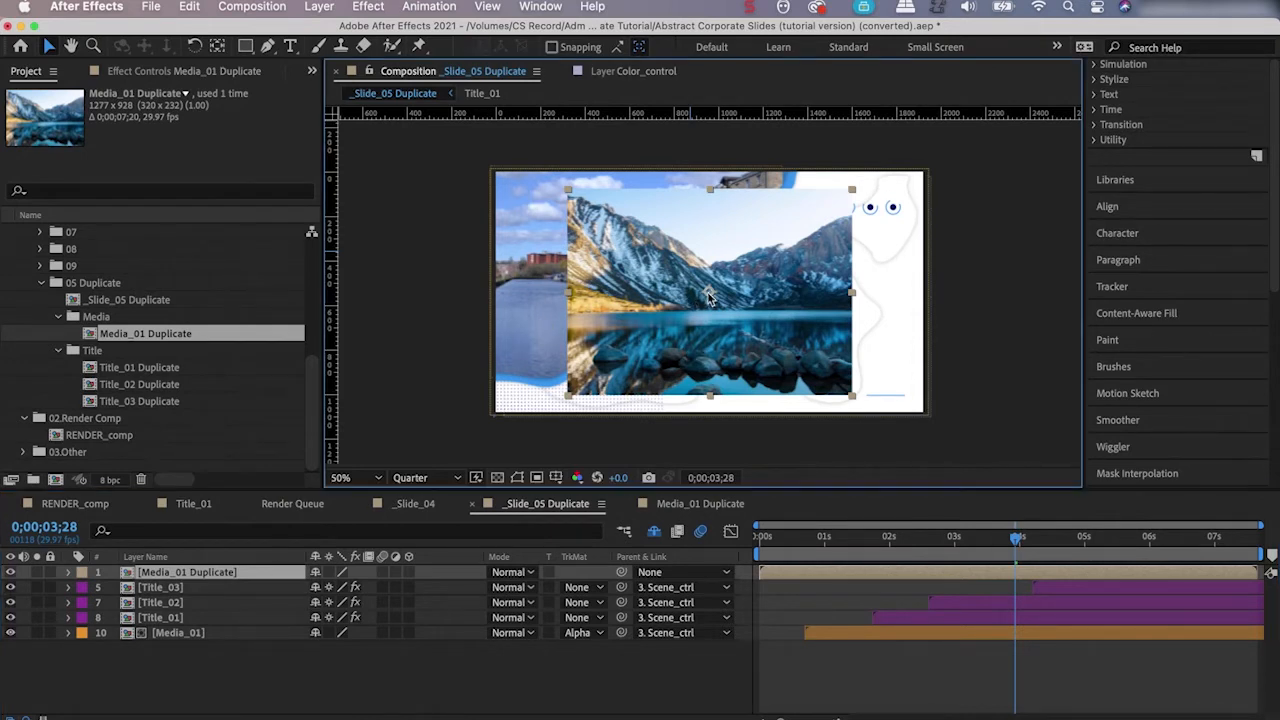
{"action": "left_click_drag", "start_coordinate": [766, 330], "coordinate": [705, 290]}
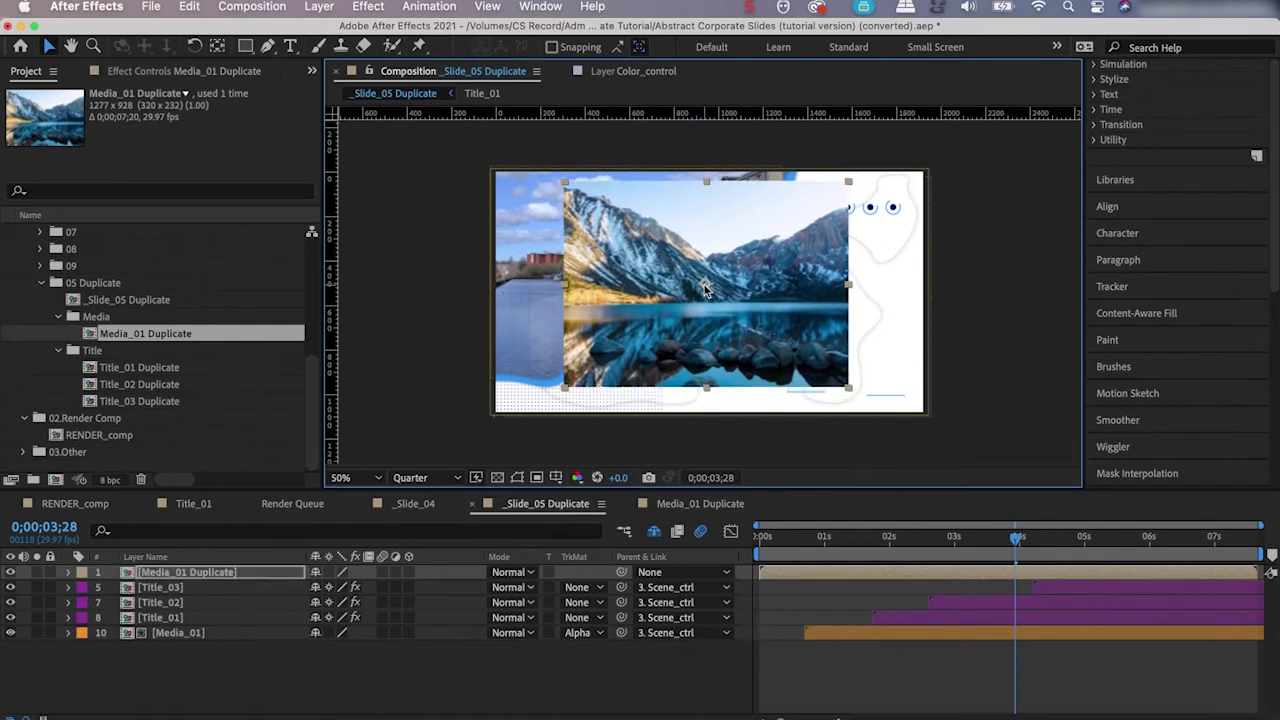
Show the hidden shy layers of the _Slide_05 Duplicate composition, down to the Media_01 layer and its matte.
{"action": "left_click", "coordinate": [654, 531]}
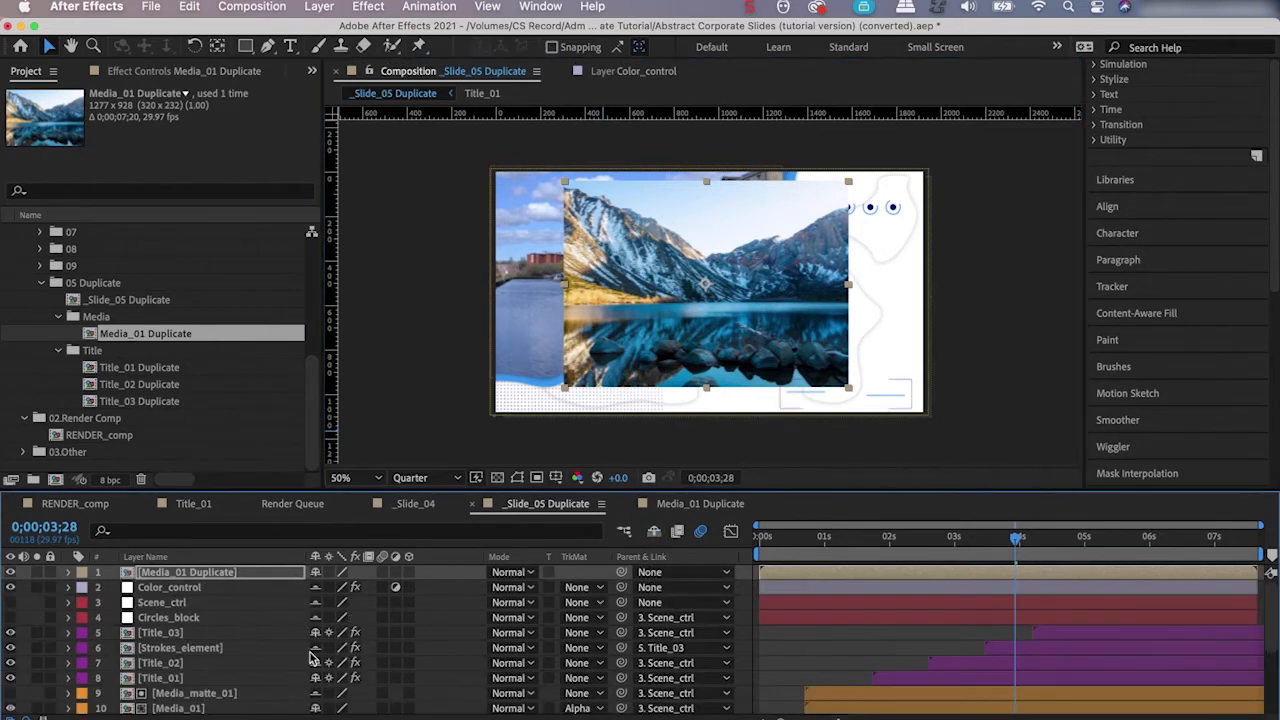
{"action": "scroll", "coordinate": [258, 651], "scroll_direction": "down", "scroll_amount": 7}
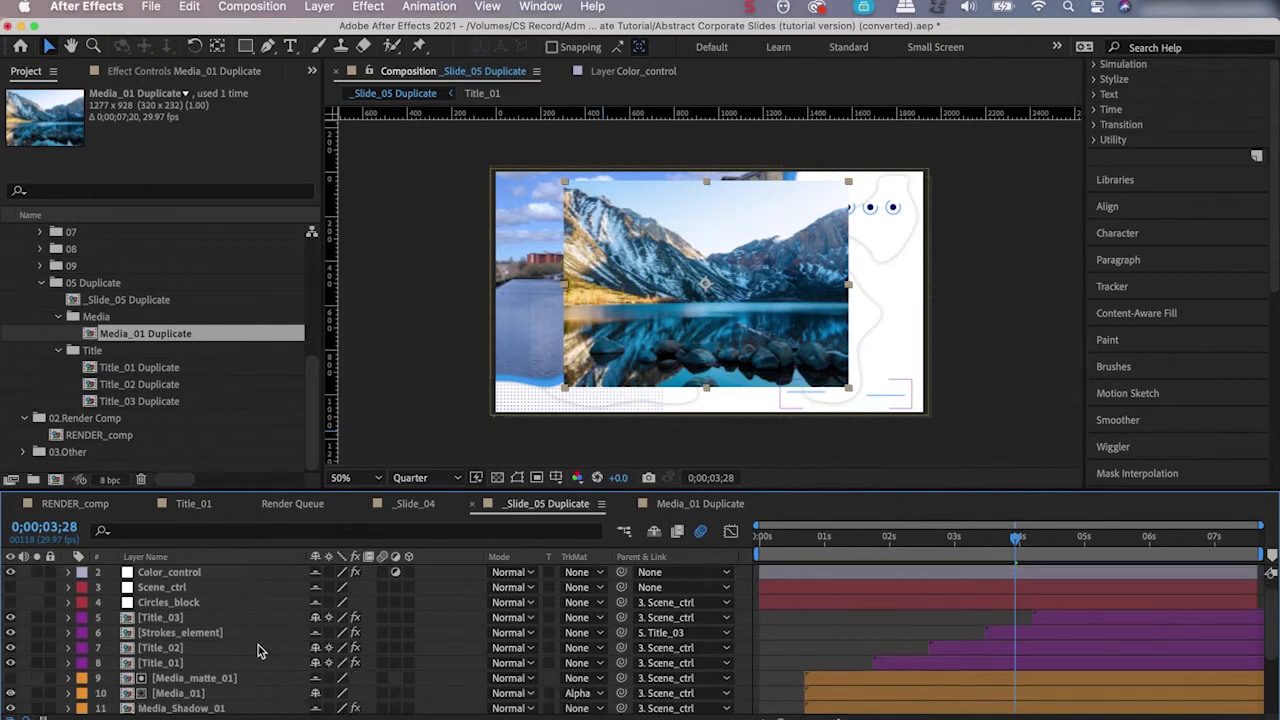
Show the Media_matte_01 layer and try shifting it within the frame to examine the media mask, and undo the changes.
{"action": "left_click", "coordinate": [176, 603]}
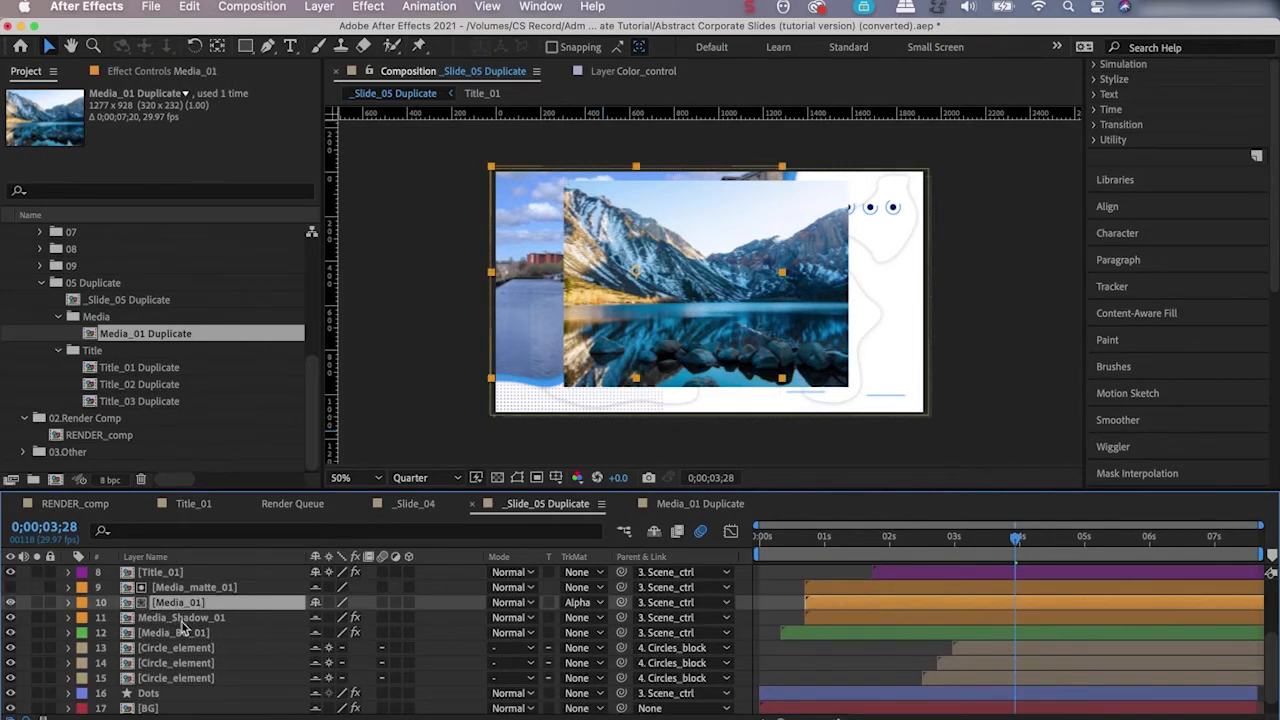
{"action": "left_click", "coordinate": [171, 590]}
{"action": "left_click", "coordinate": [176, 606]}
{"action": "left_click", "coordinate": [182, 592]}
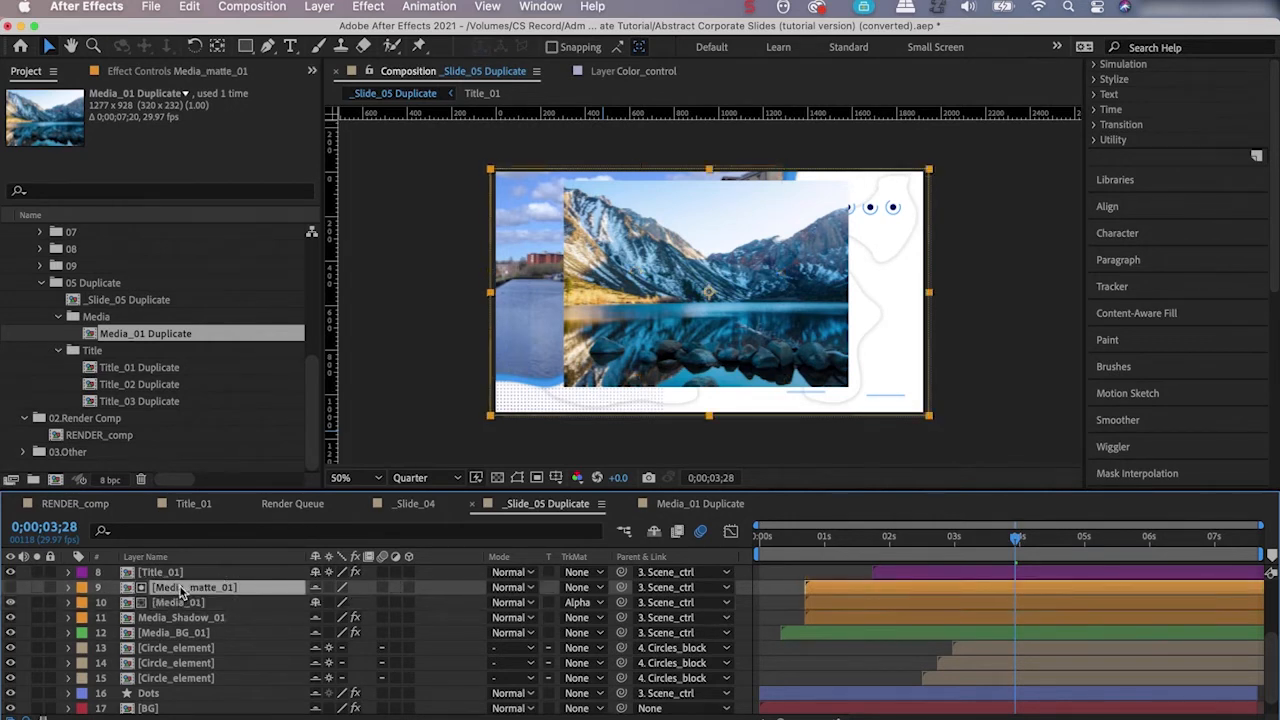
{"action": "left_click", "coordinate": [10, 588]}
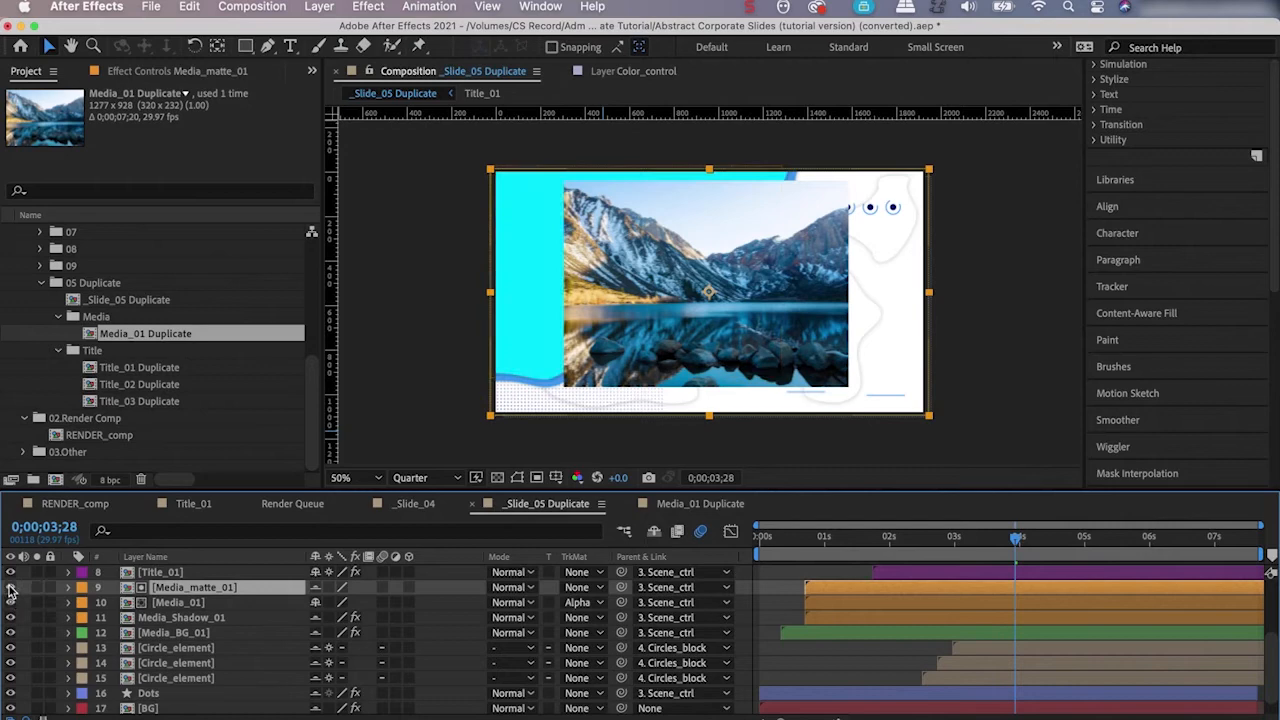
{"action": "left_click_drag", "start_coordinate": [702, 251], "coordinate": [666, 249]}
{"action": "left_click", "coordinate": [198, 6]}
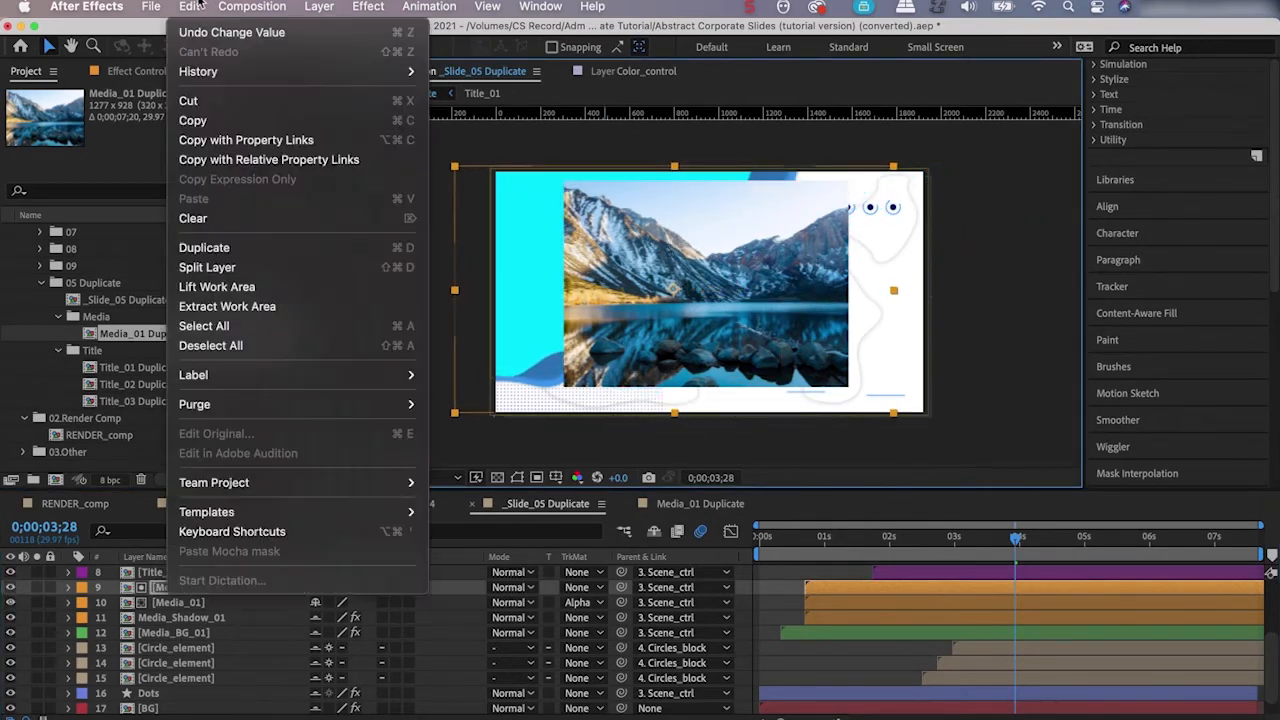
{"action": "left_click", "coordinate": [199, 29]}
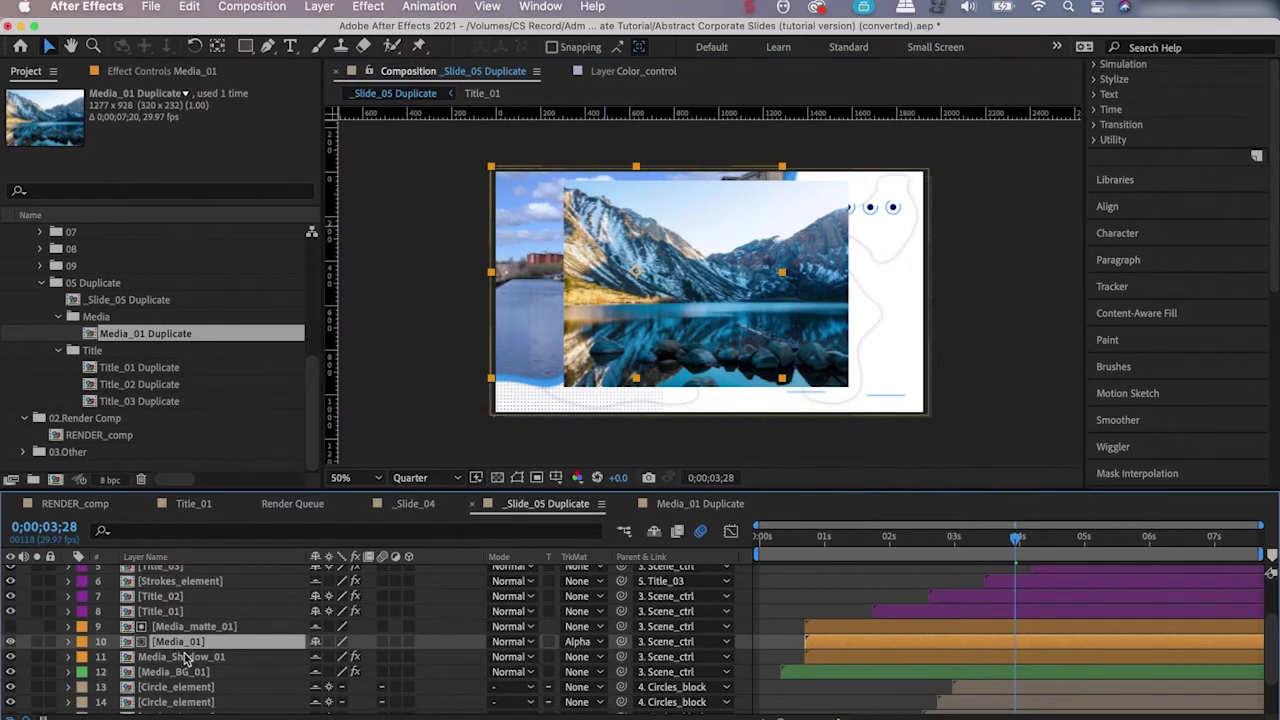
Move the Media_01 Duplicate layer between Media_matte_01 and Media_01 in the layer stack.
{"action": "scroll", "coordinate": [184, 650], "scroll_direction": "up", "scroll_amount": 1}
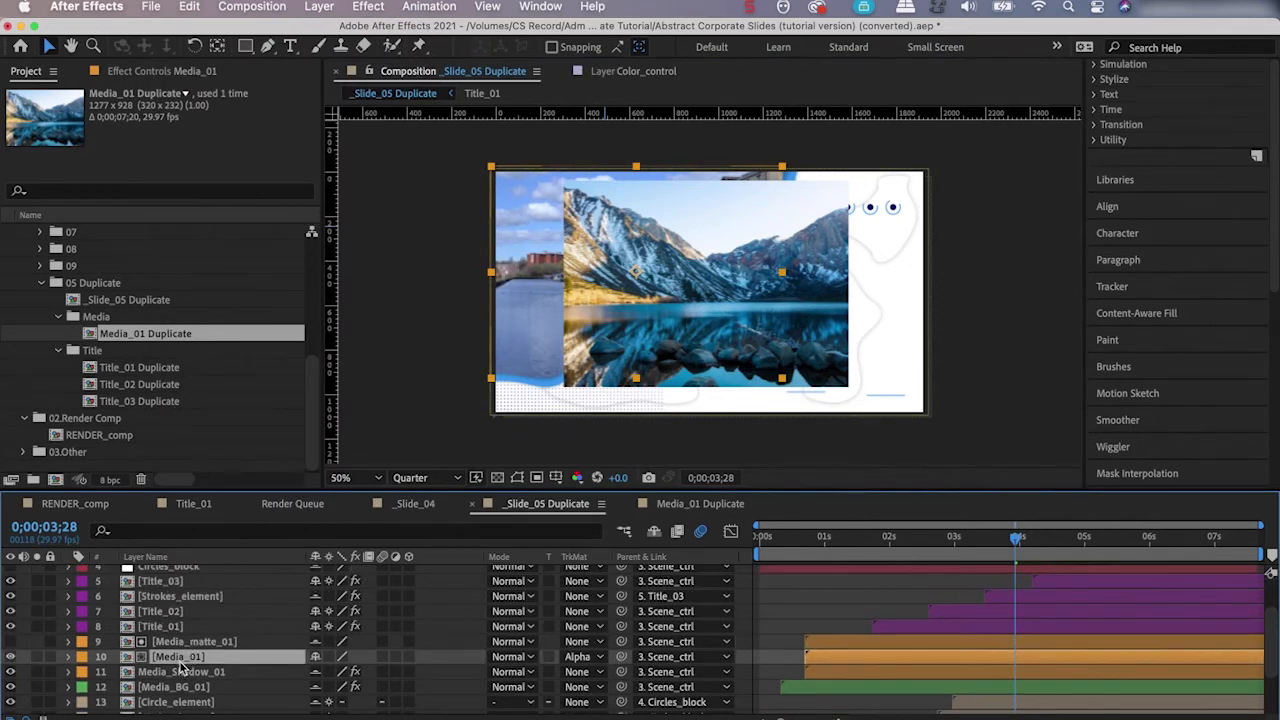
{"action": "scroll", "coordinate": [190, 652], "scroll_direction": "down", "scroll_amount": 2}
{"action": "scroll", "coordinate": [176, 630], "scroll_direction": "up", "scroll_amount": 1}
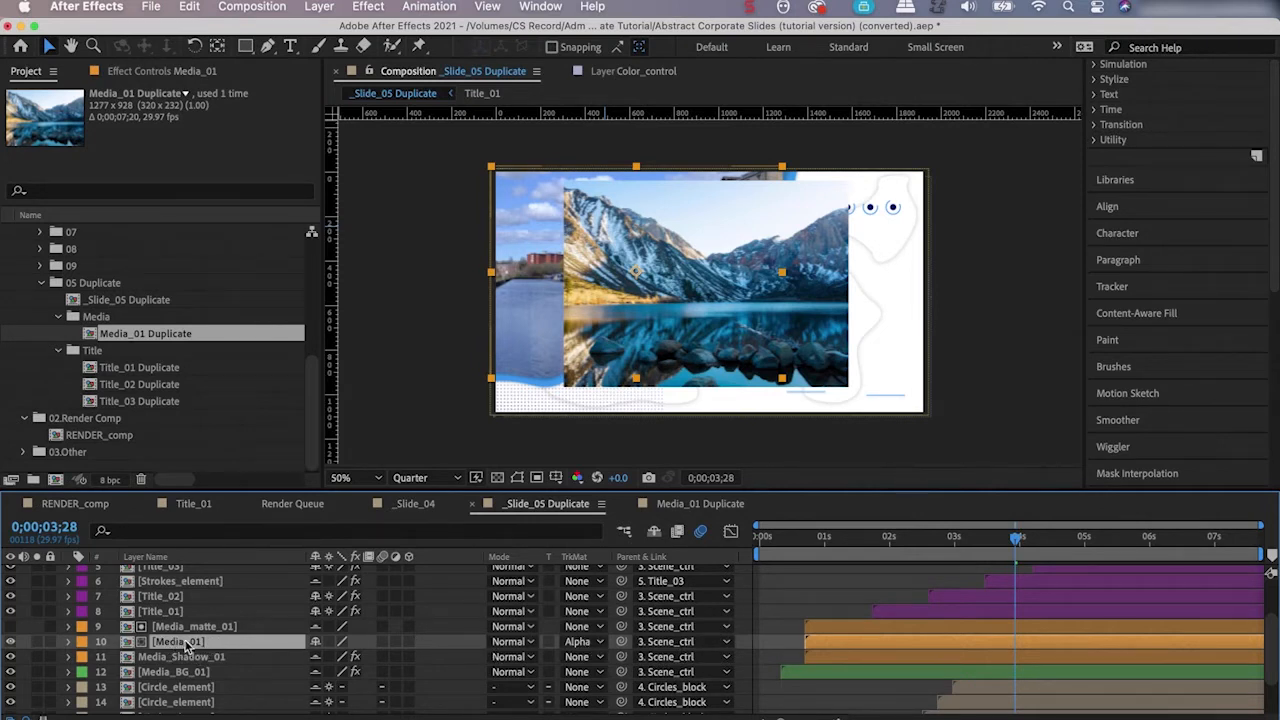
{"action": "scroll", "coordinate": [175, 648], "scroll_direction": "up", "scroll_amount": 4}
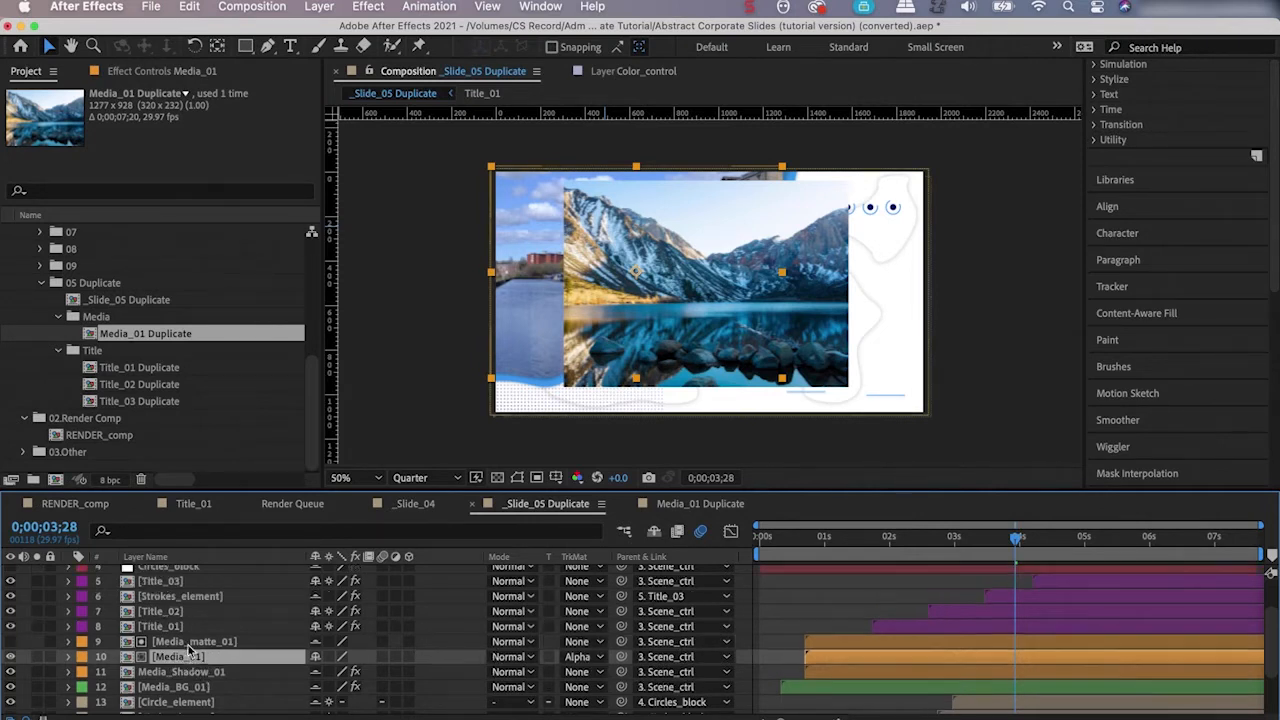
{"action": "left_click", "coordinate": [163, 573]}
{"action": "left_click_drag", "start_coordinate": [163, 573], "coordinate": [170, 622]}
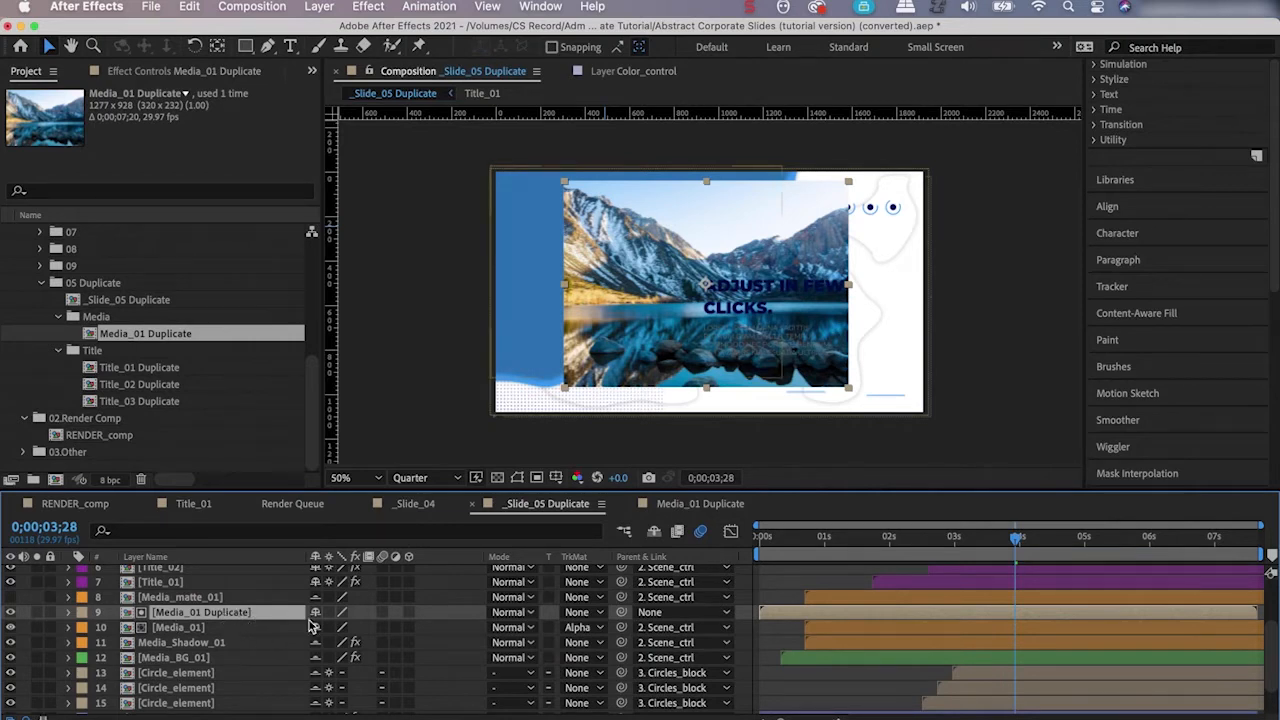
Give Media_01 Duplicate the Alpha Matte "[Media_matte_01]" and parent it to Scene_ctrl.
{"action": "left_click", "coordinate": [585, 614]}
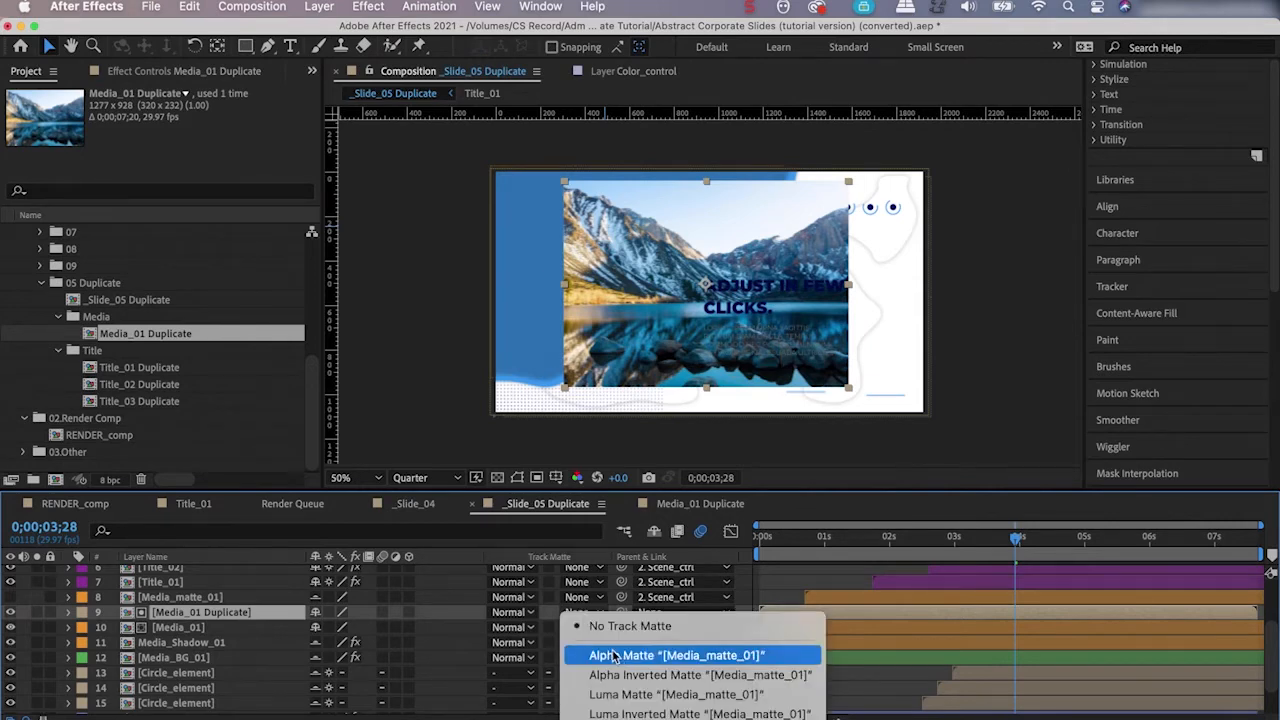
{"action": "left_click", "coordinate": [614, 655]}
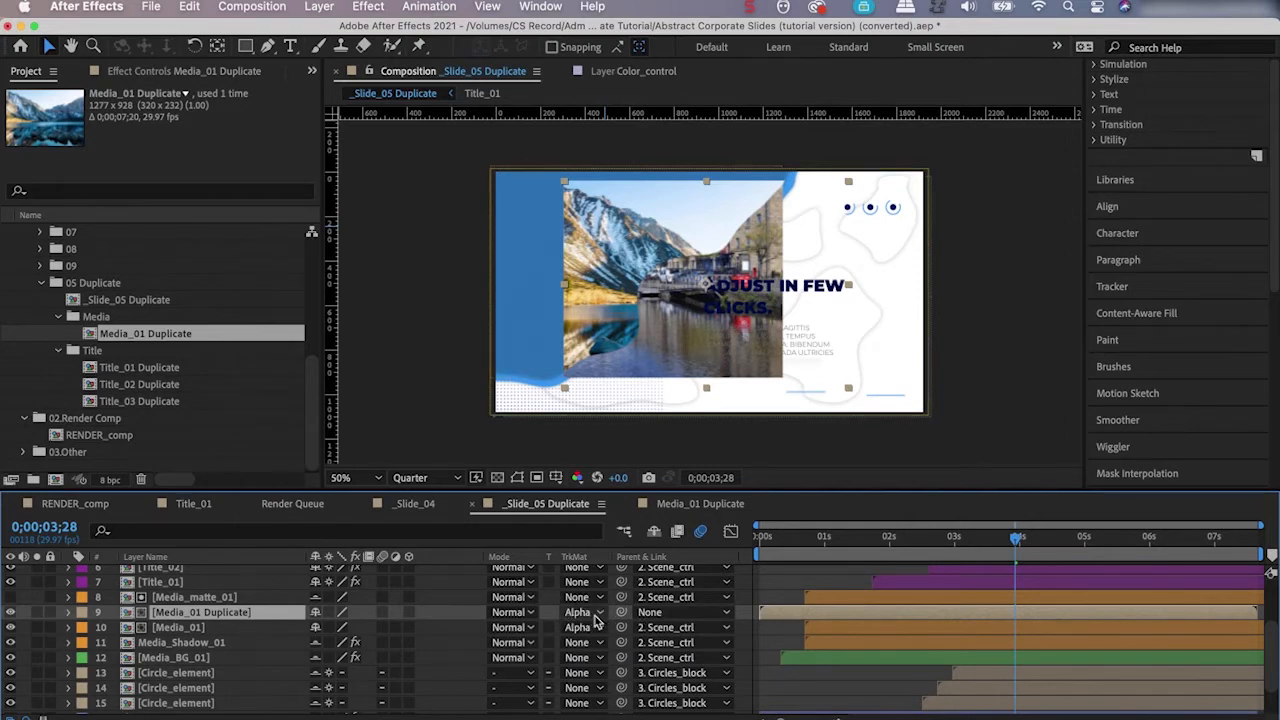
{"action": "left_click", "coordinate": [662, 614]}
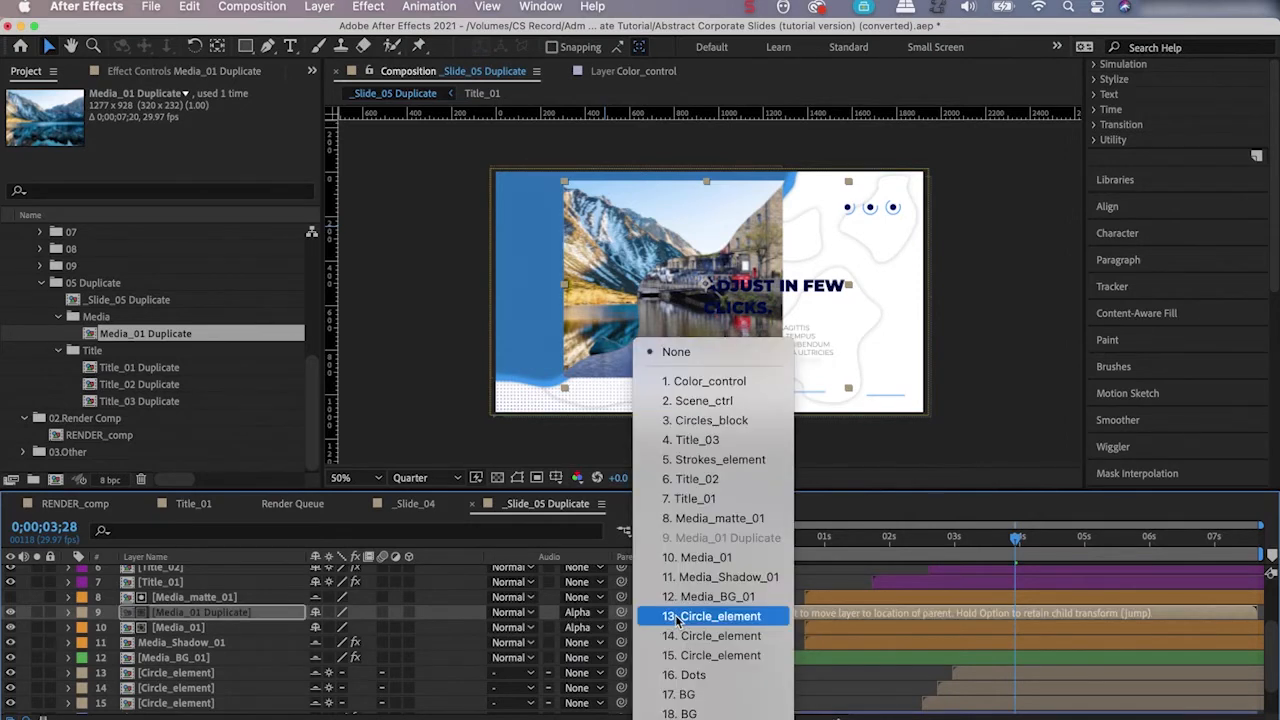
{"action": "left_click", "coordinate": [736, 401]}
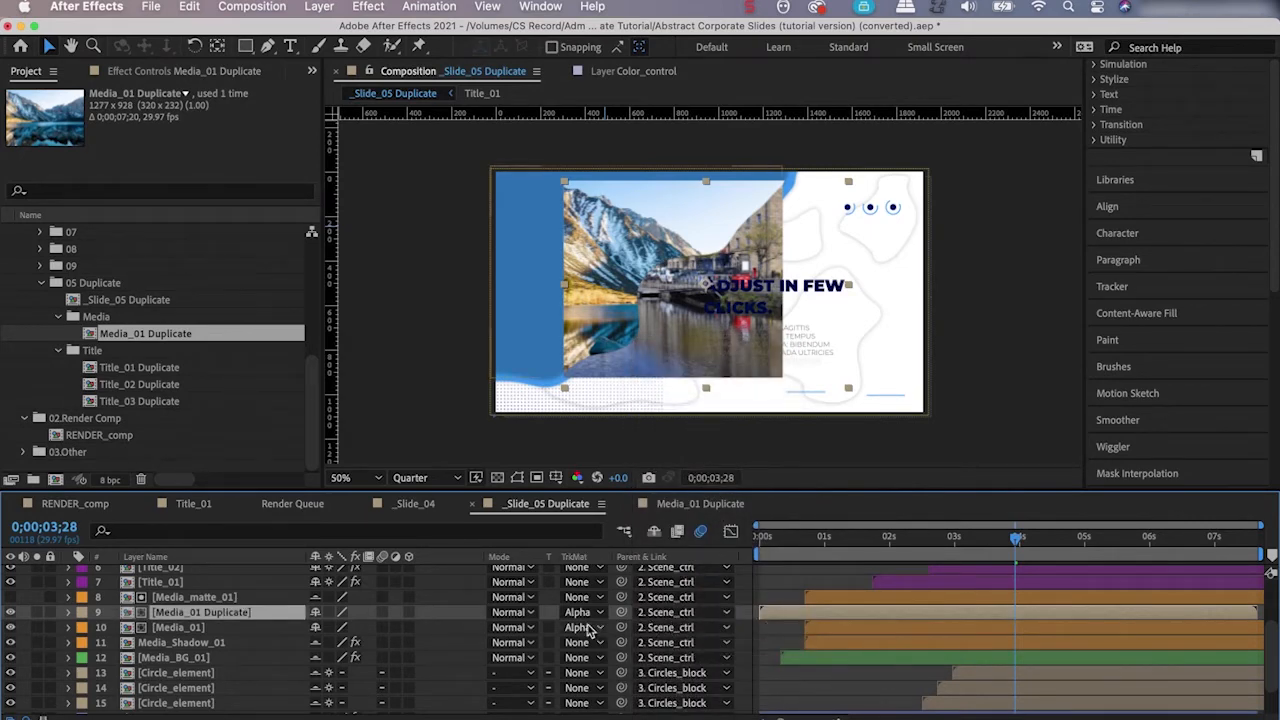
Delete the original Media_01 layer and move Media_01 Duplicate to about 312, -86 so it fills the wavy media area.
{"action": "left_click", "coordinate": [180, 630]}
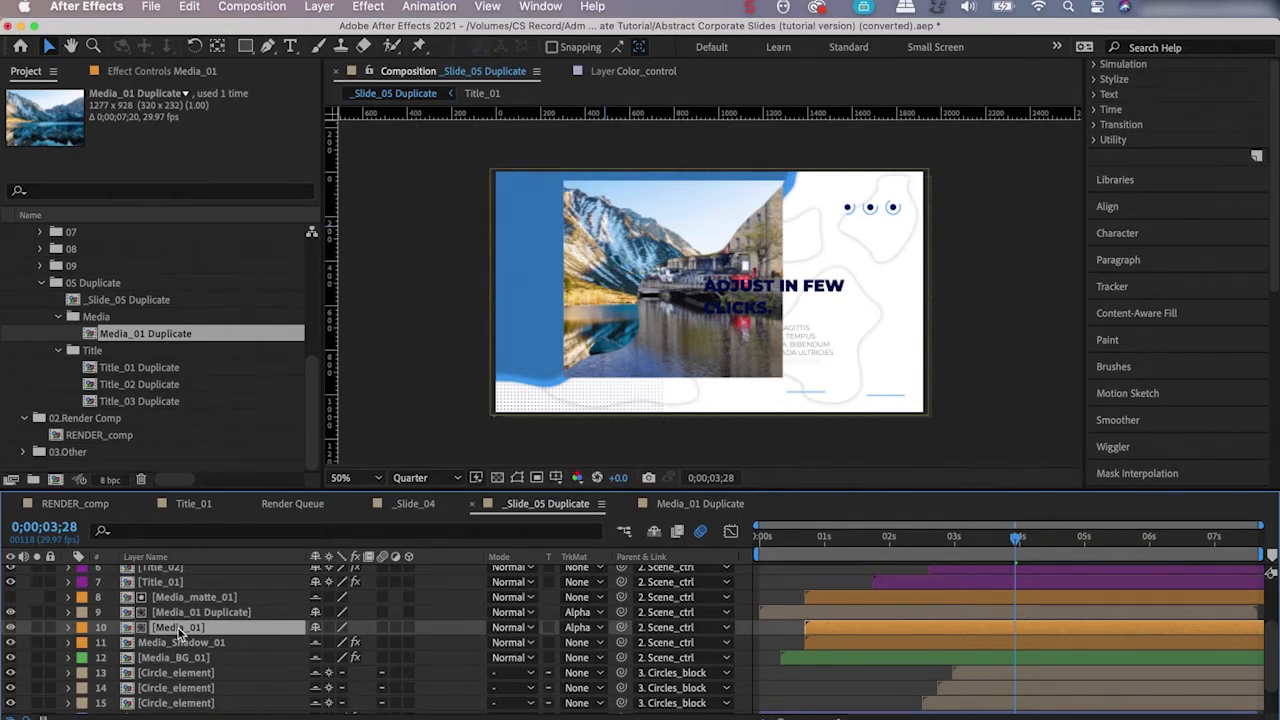
{"action": "key", "text": "Delete"}
{"action": "left_click", "coordinate": [232, 613]}
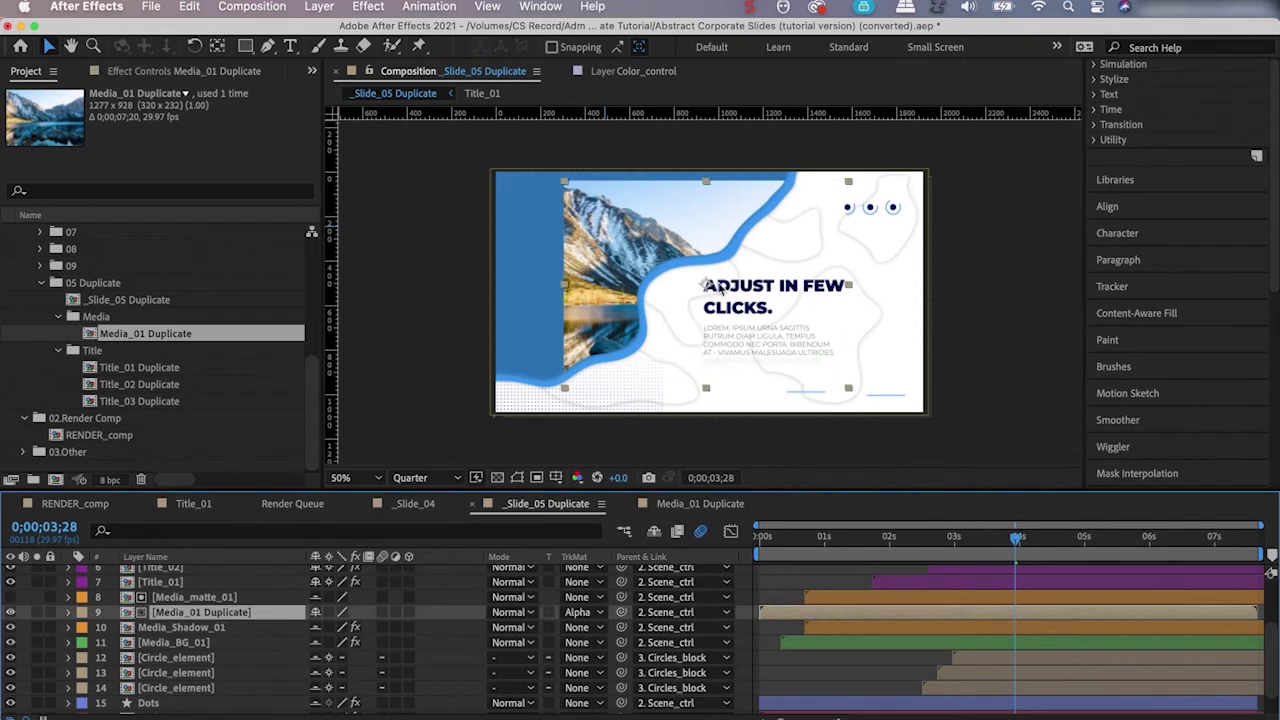
{"action": "left_click_drag", "start_coordinate": [706, 286], "coordinate": [637, 272]}
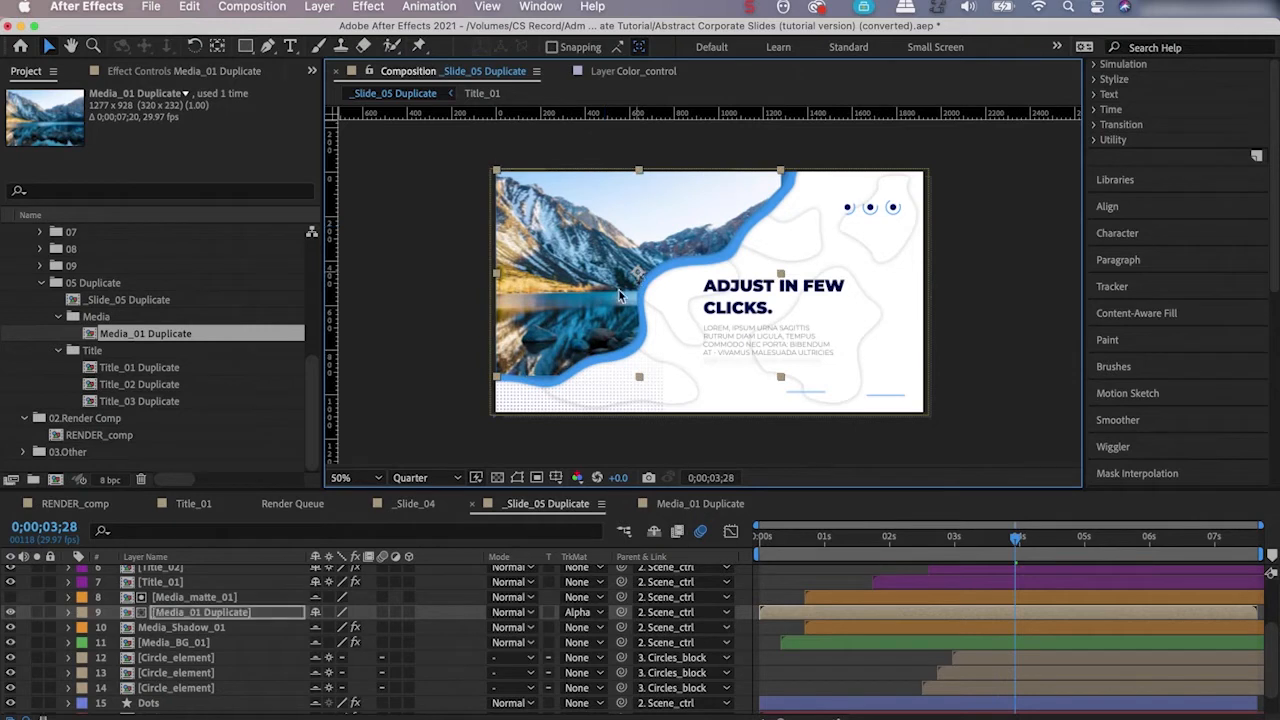
Set the scale of the Media_01 Duplicate layer to -100, 100%.
{"action": "left_click", "coordinate": [69, 612]}
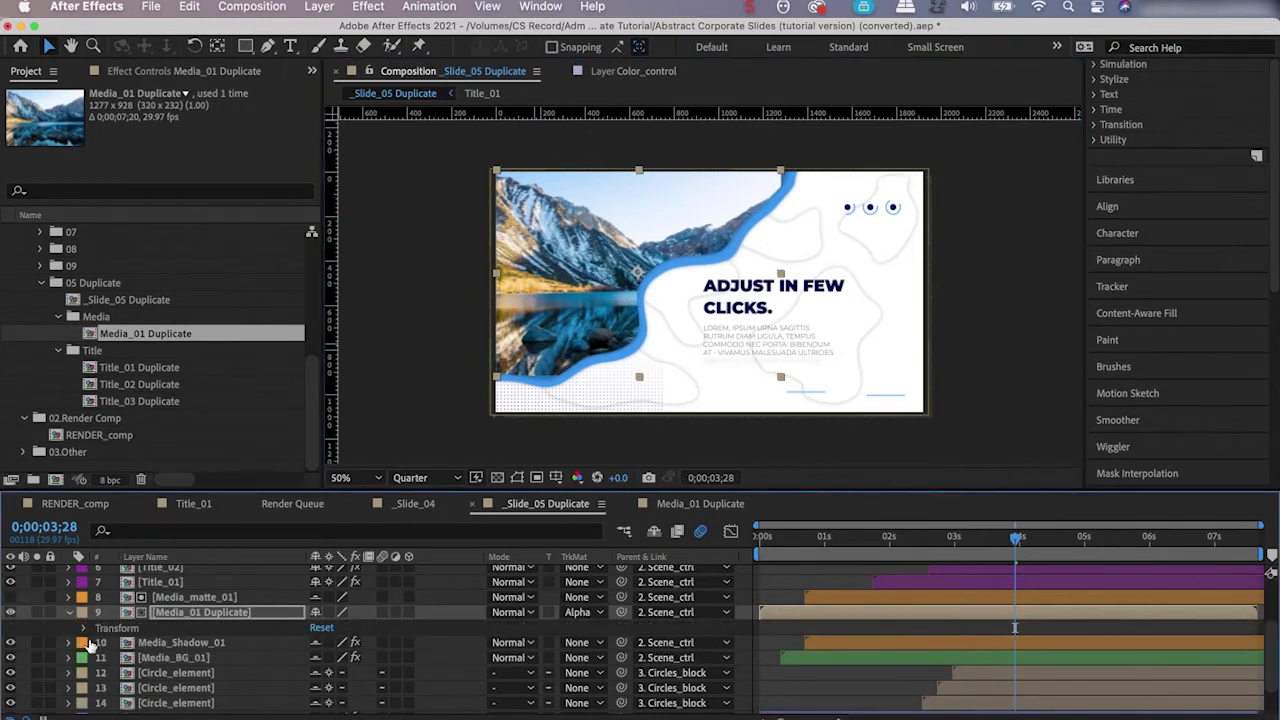
{"action": "left_click", "coordinate": [84, 629]}
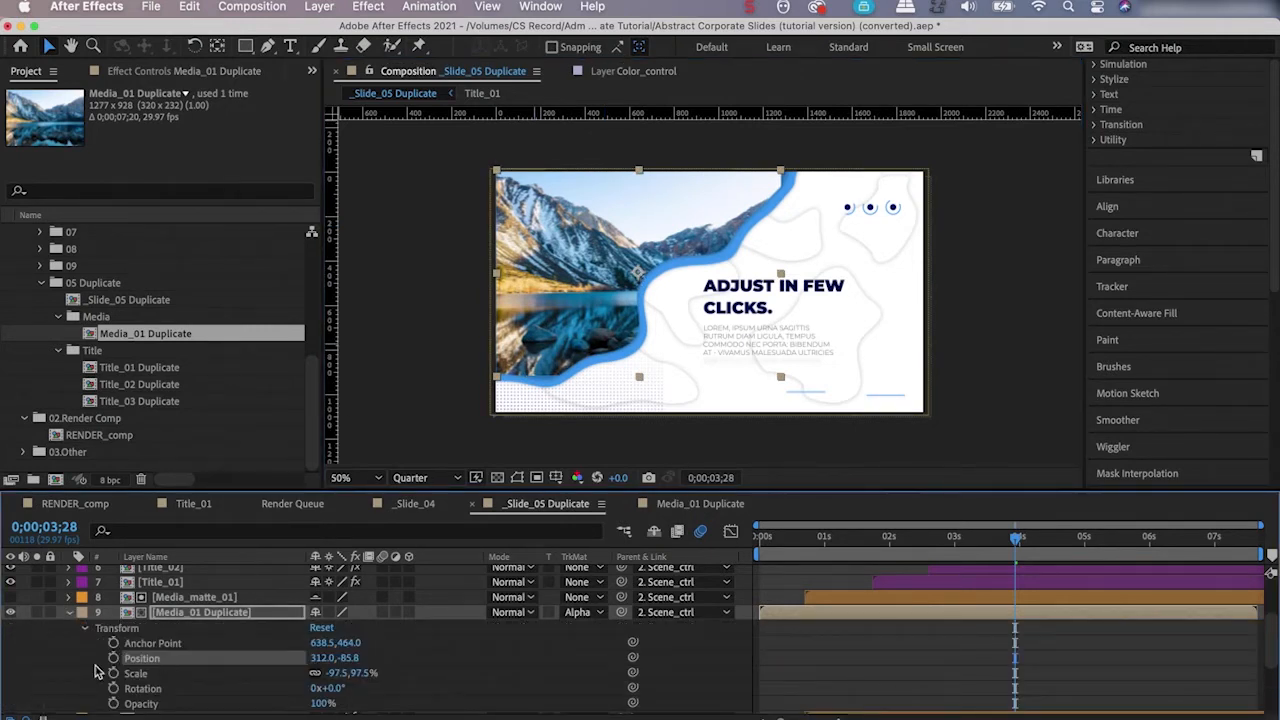
{"action": "scroll", "coordinate": [345, 680], "scroll_direction": "down", "scroll_amount": 4}
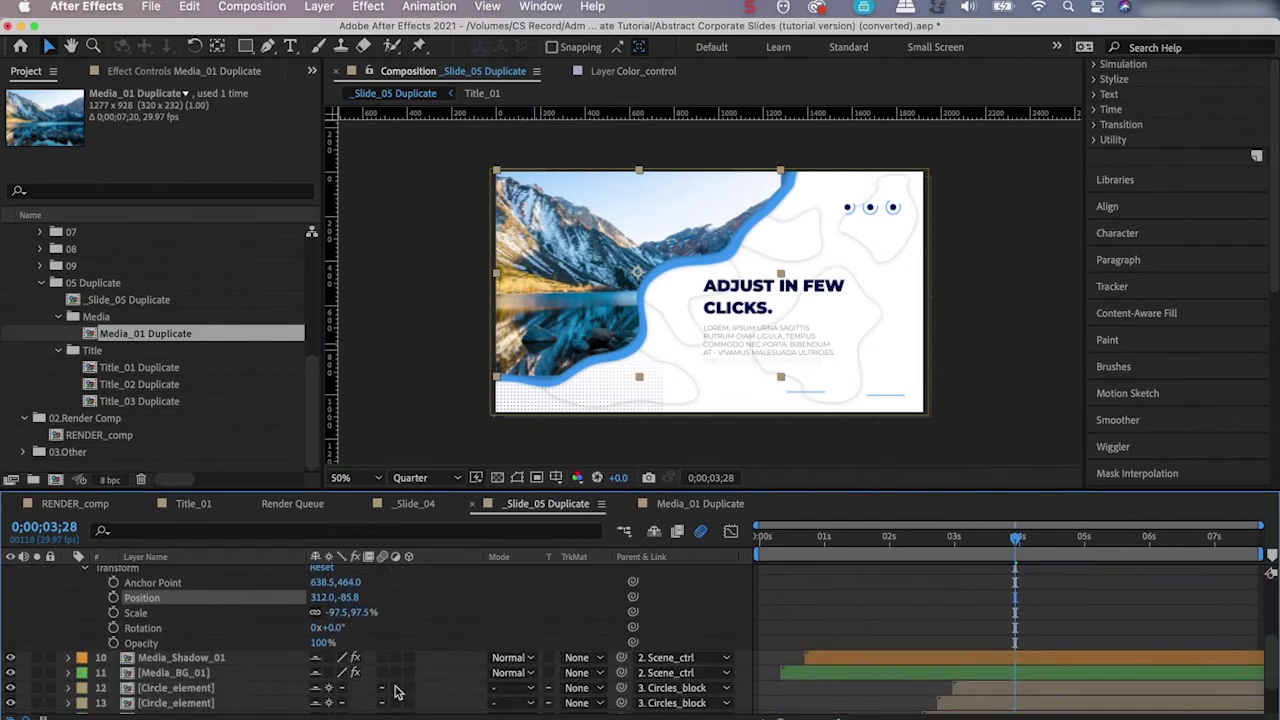
{"action": "scroll", "coordinate": [400, 676], "scroll_direction": "up", "scroll_amount": 4}
{"action": "scroll", "coordinate": [369, 677], "scroll_direction": "down", "scroll_amount": 2}
{"action": "left_click", "coordinate": [369, 677]}
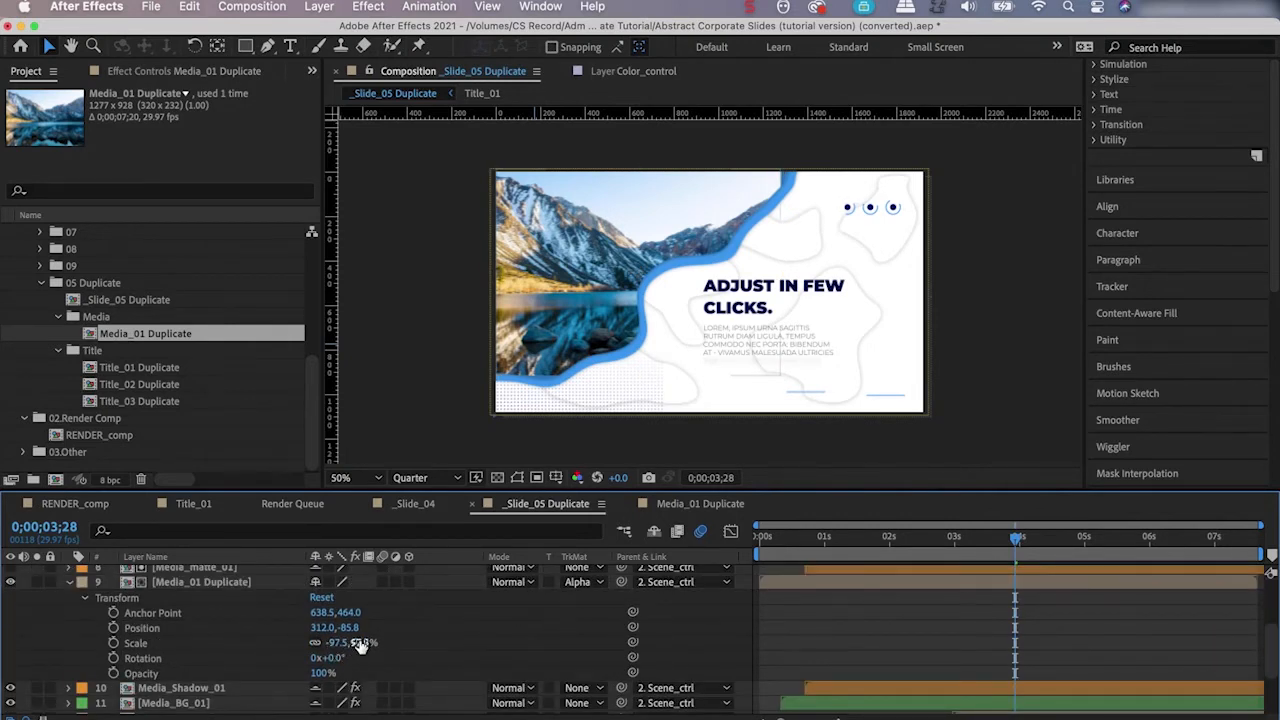
{"action": "left_click", "coordinate": [338, 643]}
{"action": "type", "text": "-100"}
{"action": "key", "text": "Return"}
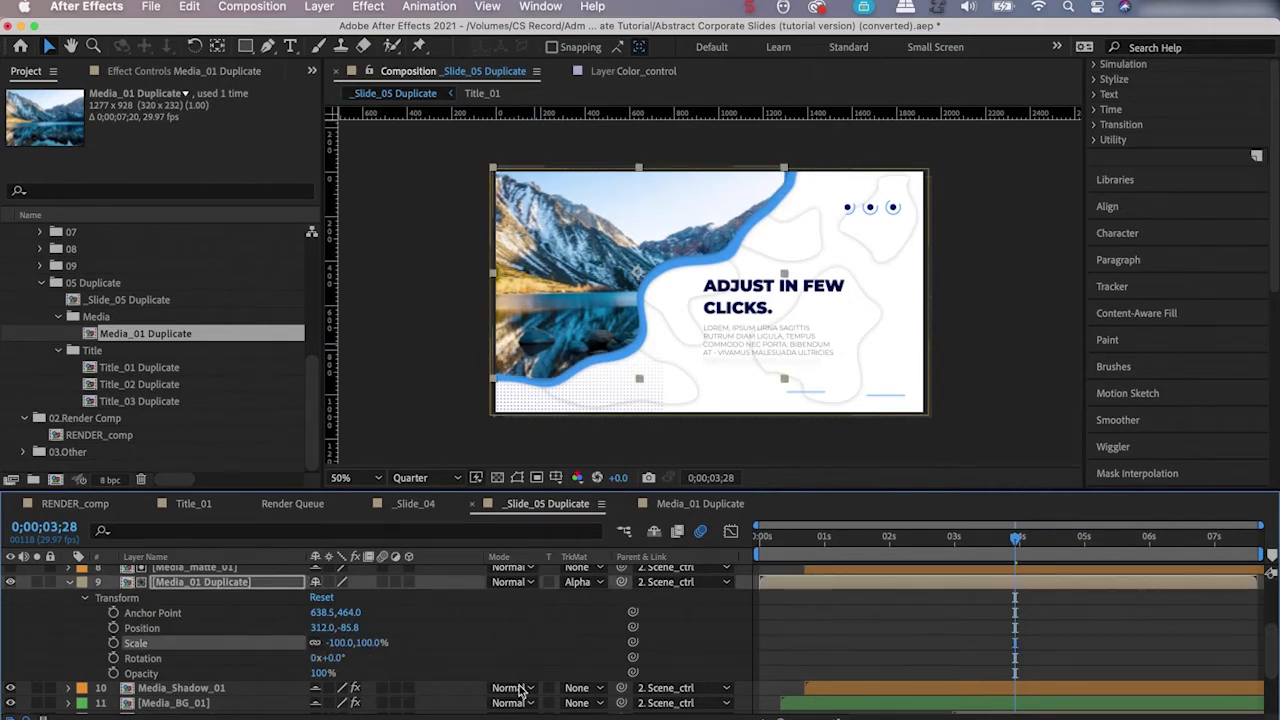
Examine which slide text the Title_01, Title_02 and Title_03 layers each control.
{"action": "scroll", "coordinate": [408, 655], "scroll_direction": "up", "scroll_amount": 4}
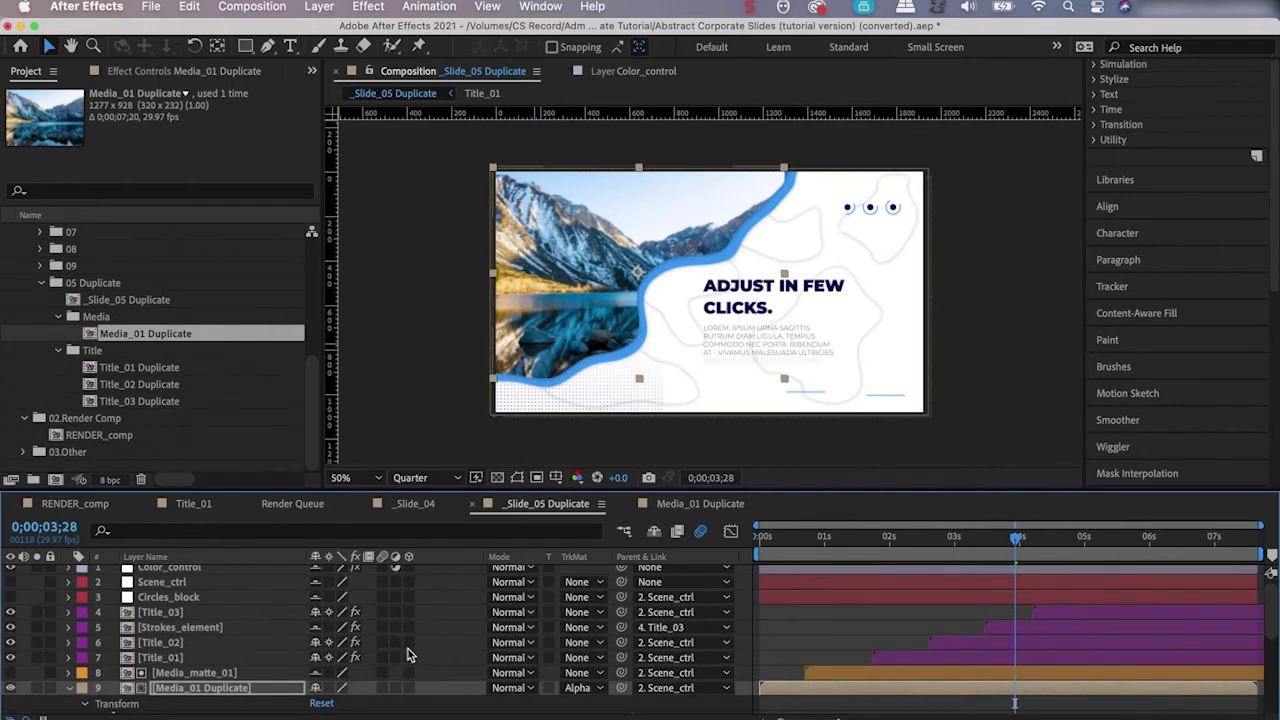
{"action": "scroll", "coordinate": [388, 704], "scroll_direction": "down", "scroll_amount": 2}
{"action": "scroll", "coordinate": [387, 704], "scroll_direction": "up", "scroll_amount": 5}
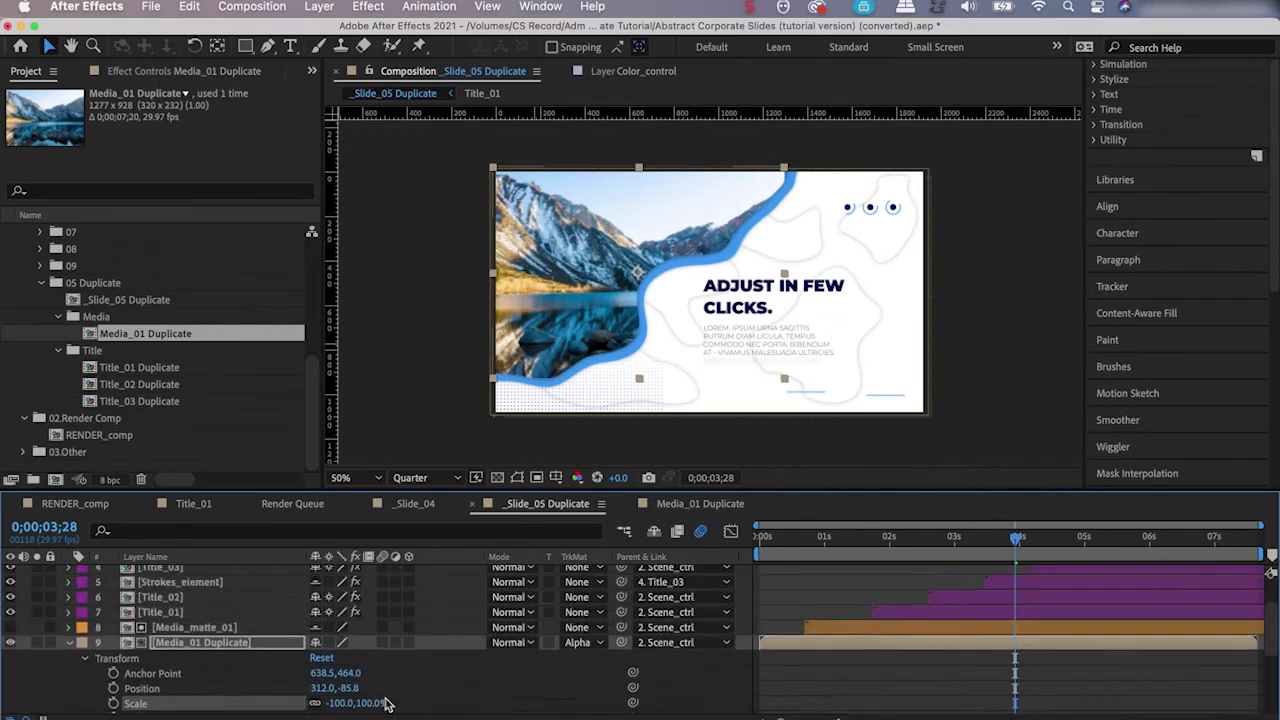
{"action": "scroll", "coordinate": [387, 704], "scroll_direction": "up", "scroll_amount": 2}
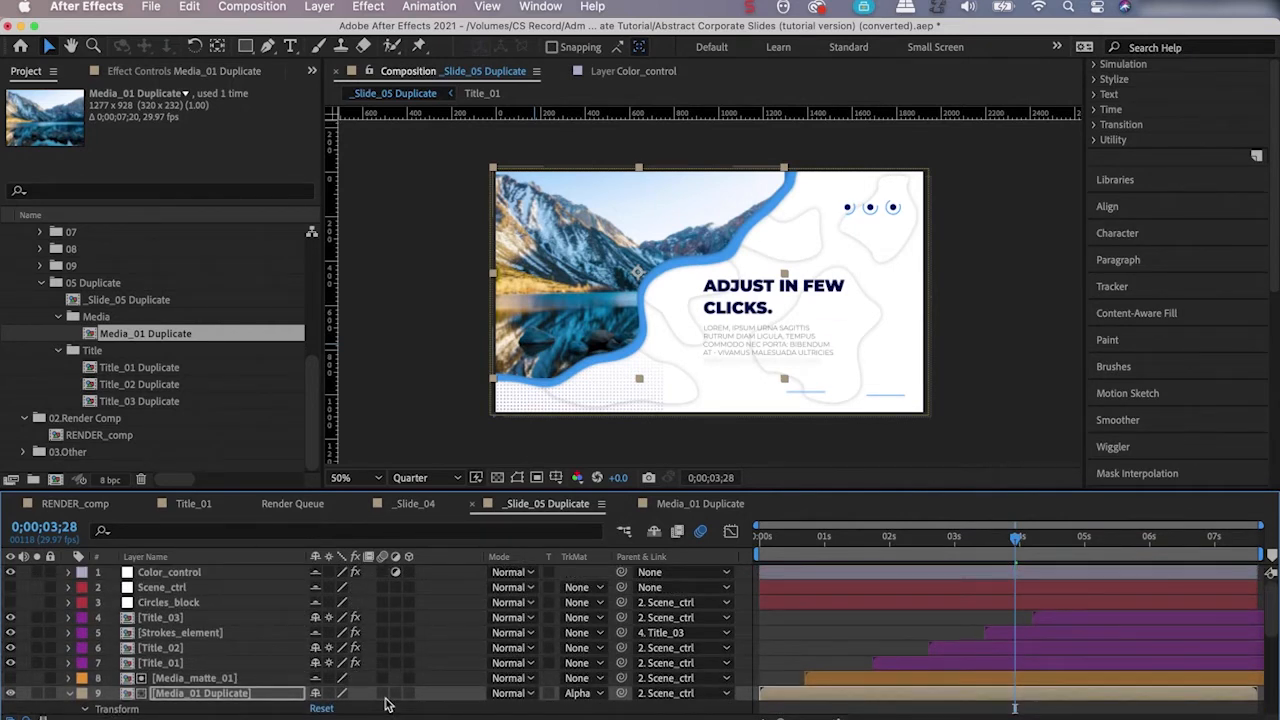
{"action": "left_click", "coordinate": [160, 648]}
{"action": "left_click", "coordinate": [163, 663]}
{"action": "left_click", "coordinate": [163, 648]}
{"action": "left_click", "coordinate": [163, 618]}
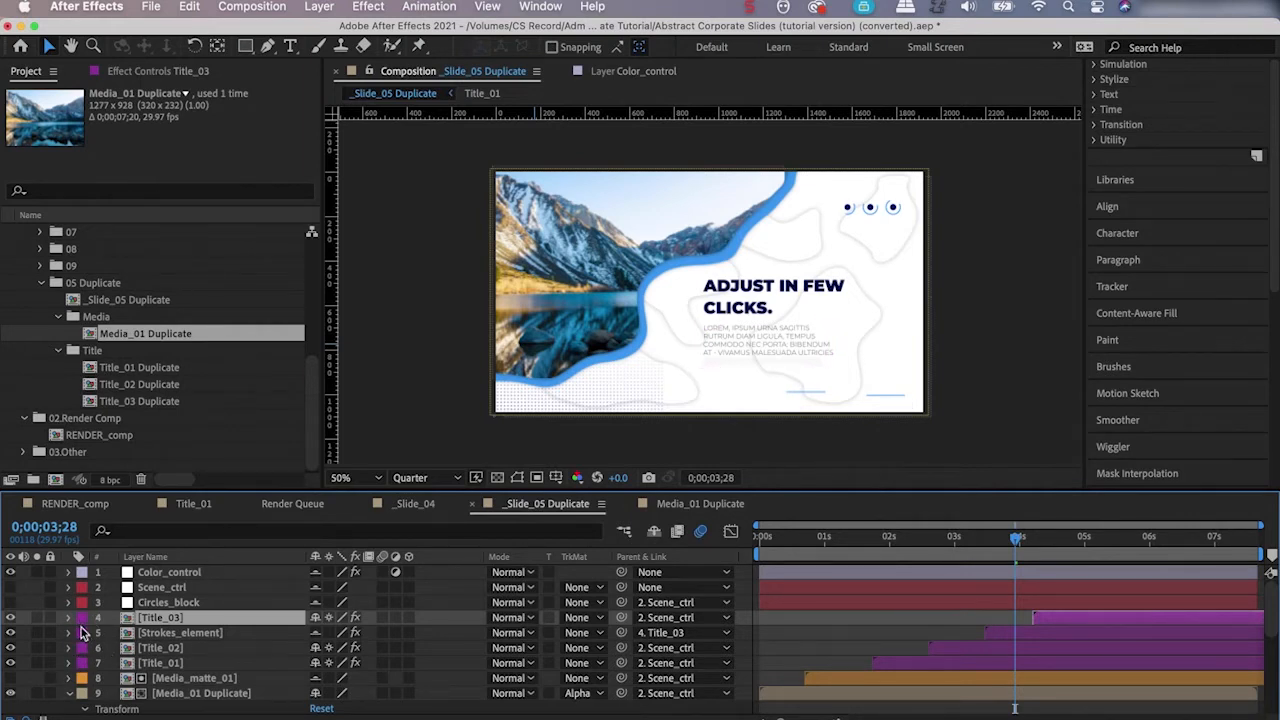
{"action": "left_click", "coordinate": [175, 665]}
{"action": "left_click", "coordinate": [184, 650]}
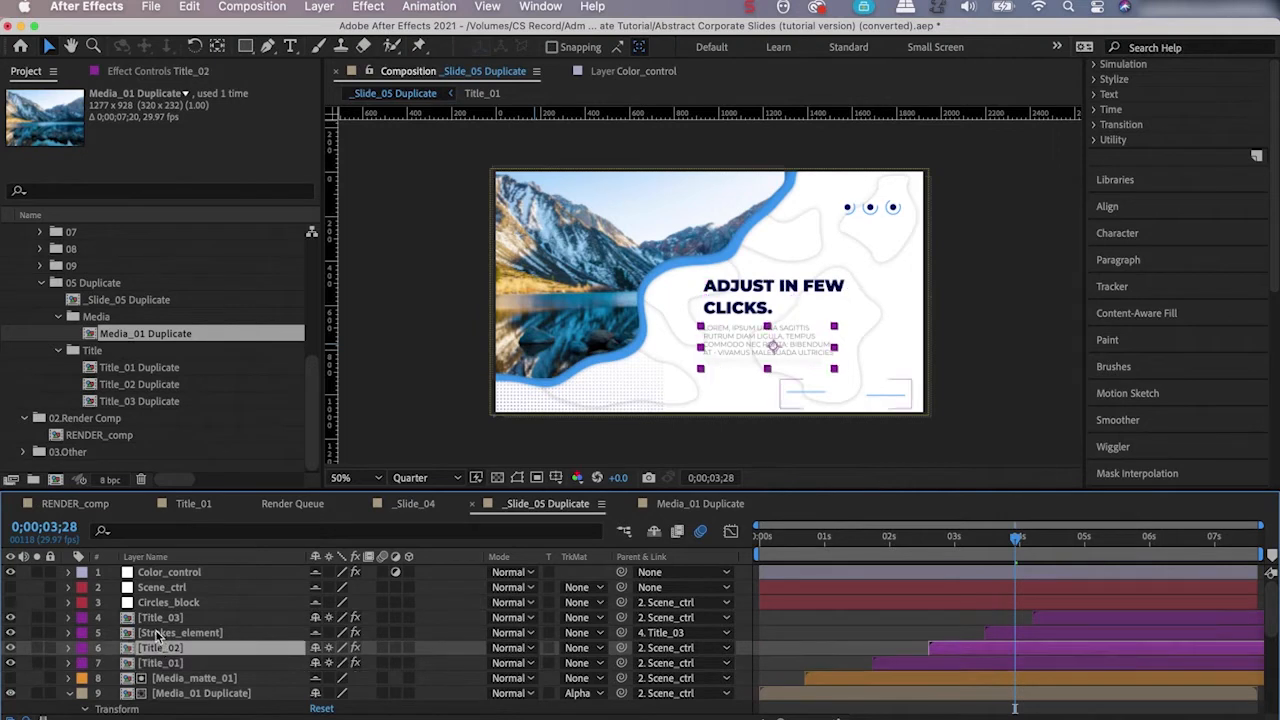
Check the Strokes_element layer and its parent link to Title_03.
{"action": "left_click", "coordinate": [191, 635]}
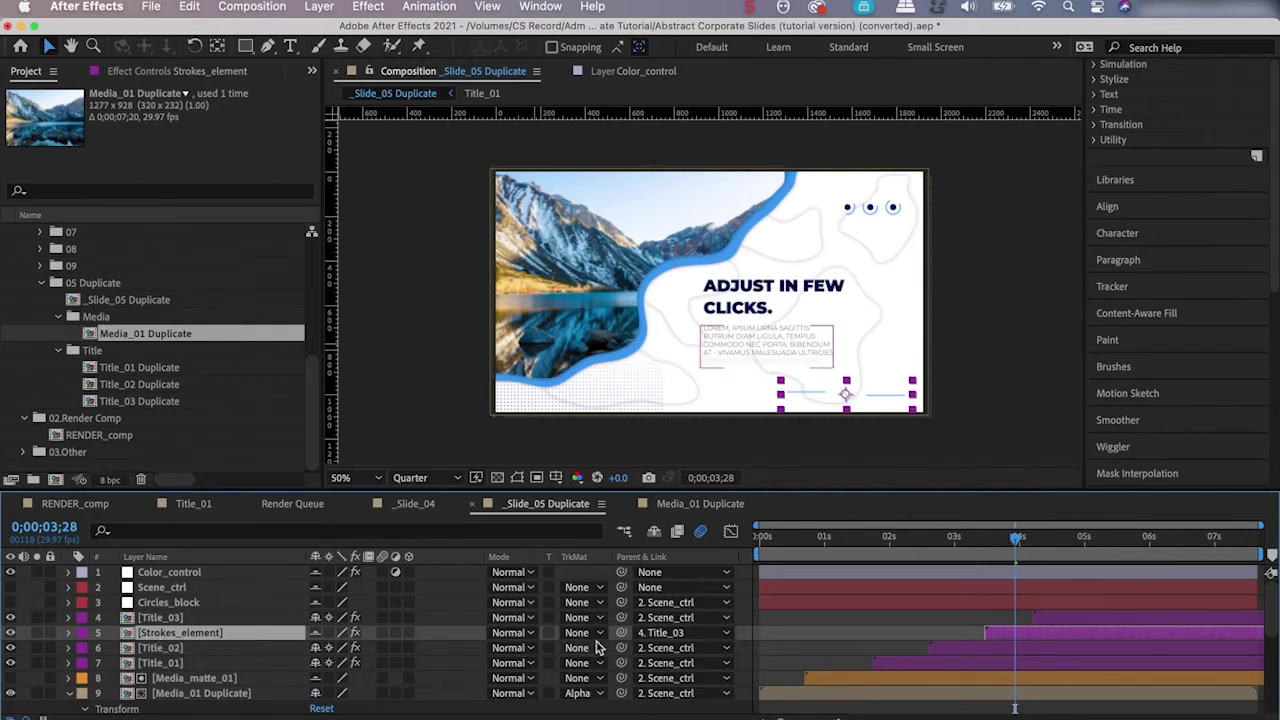
{"action": "left_click", "coordinate": [683, 633]}
{"action": "left_click", "coordinate": [175, 638]}
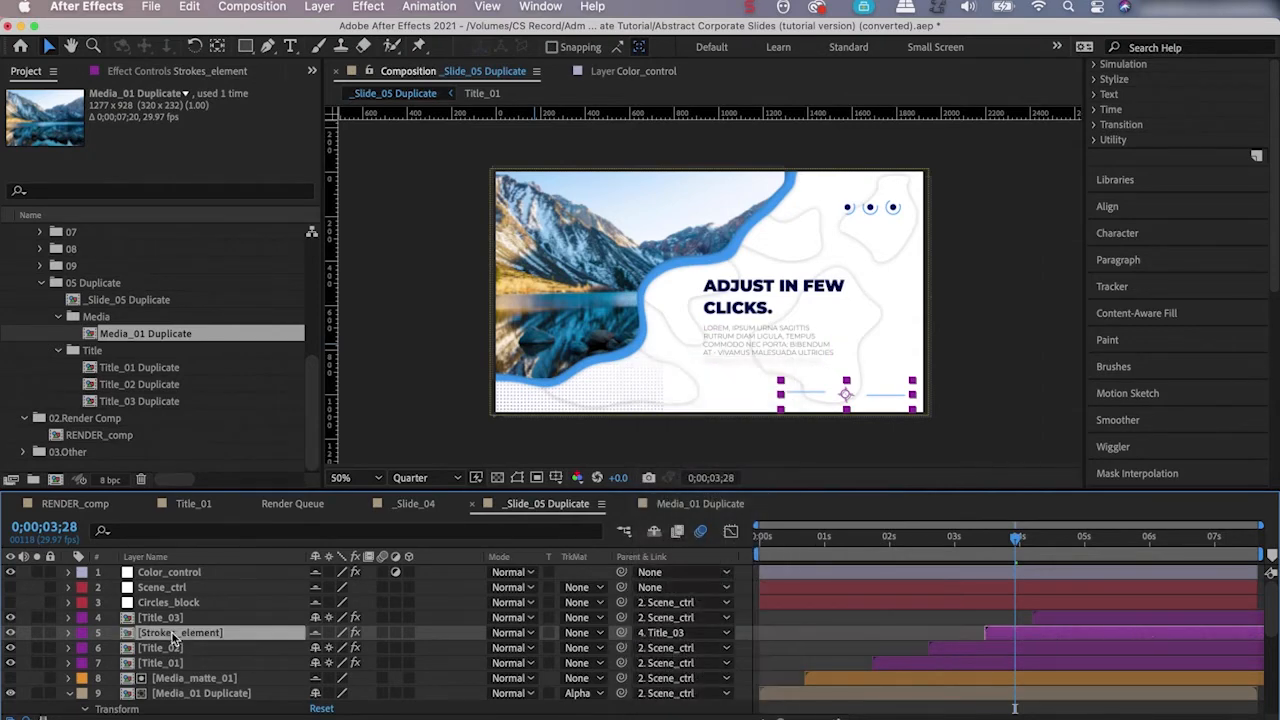
{"action": "left_click", "coordinate": [169, 620]}
{"action": "left_click", "coordinate": [172, 635]}
{"action": "left_click", "coordinate": [164, 619]}
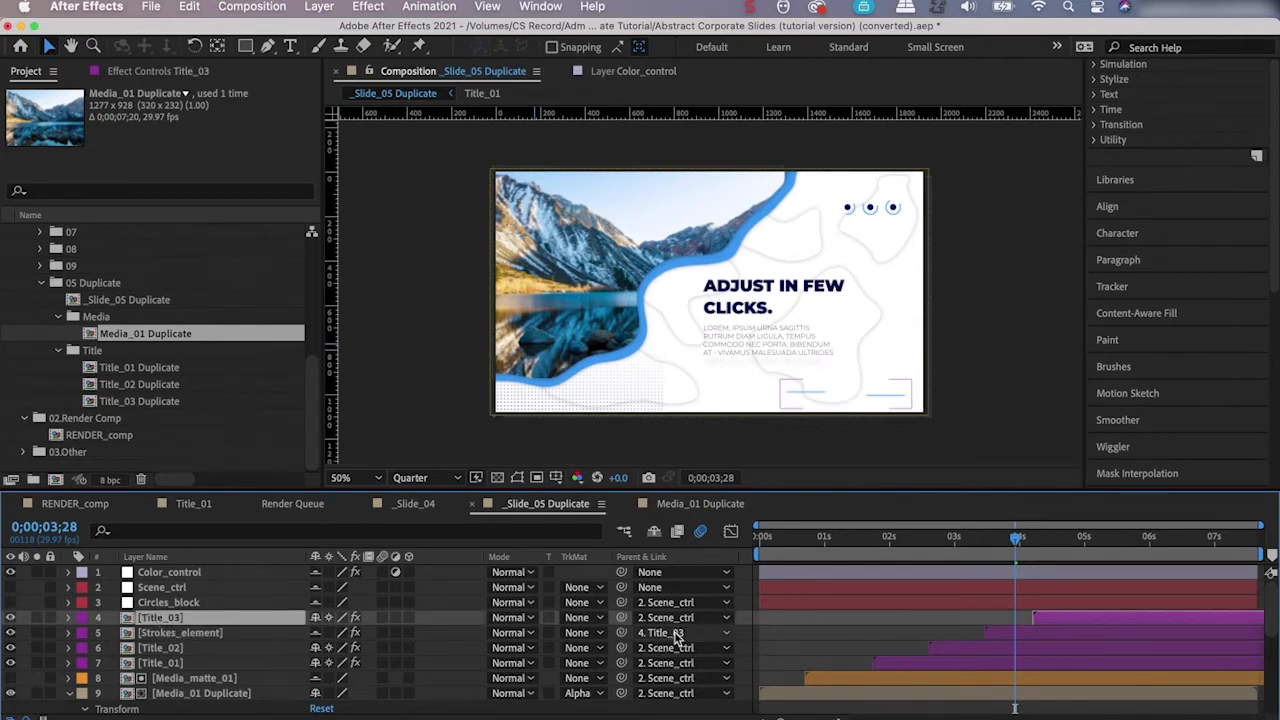
Compare the layer switches and elements of the title layers and Strokes_element.
{"action": "left_click", "coordinate": [172, 662]}
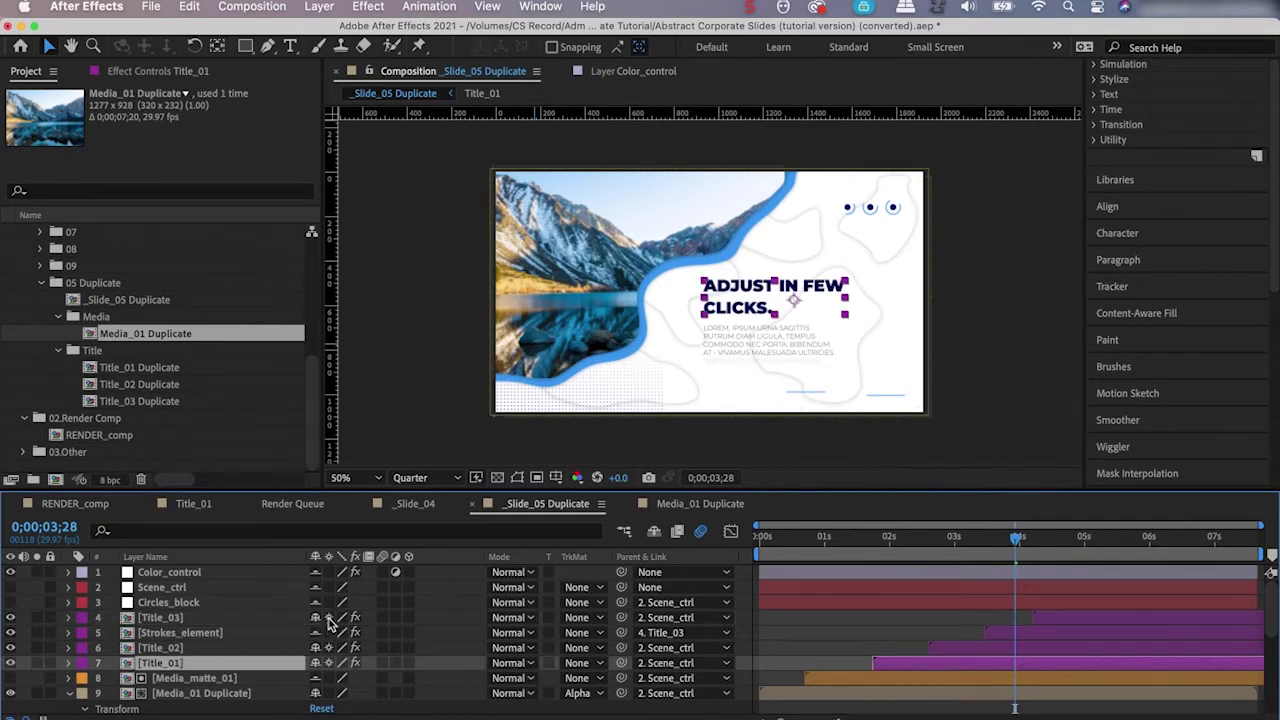
{"action": "left_click", "coordinate": [329, 647]}
{"action": "left_click", "coordinate": [168, 620]}
{"action": "left_click", "coordinate": [163, 632]}
{"action": "left_click", "coordinate": [163, 648]}
{"action": "left_click", "coordinate": [162, 619]}
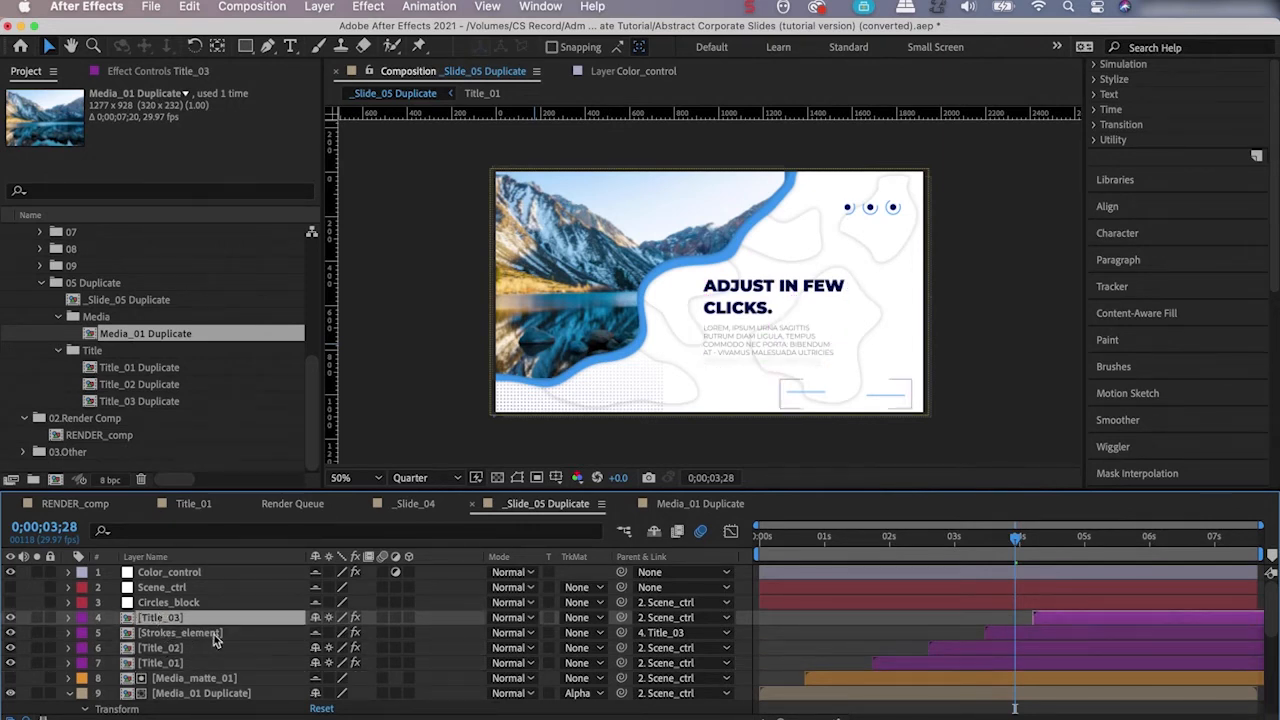
{"action": "left_click", "coordinate": [163, 648]}
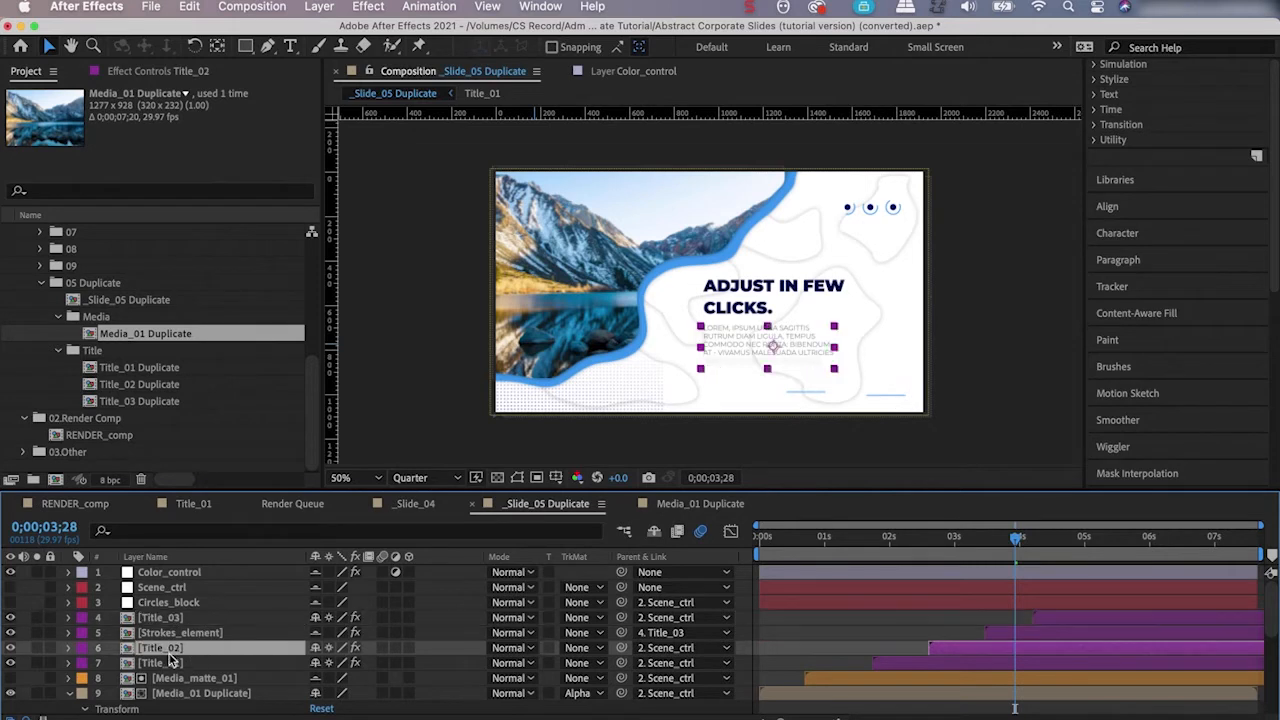
Add the Title_01 Duplicate composition directly above Title_01 and shift it in time to start together with Title_01.
{"action": "left_click", "coordinate": [163, 663]}
{"action": "left_click_drag", "start_coordinate": [131, 369], "coordinate": [161, 664]}
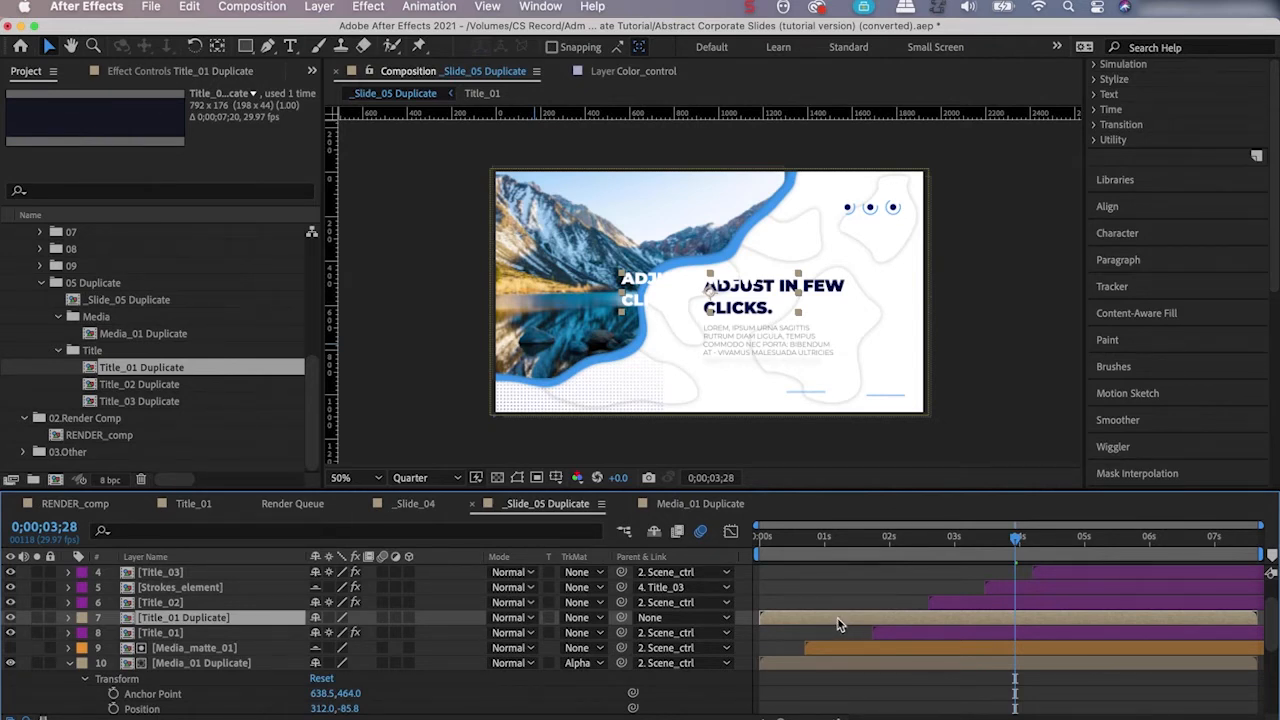
{"action": "left_click_drag", "start_coordinate": [838, 625], "coordinate": [951, 630]}
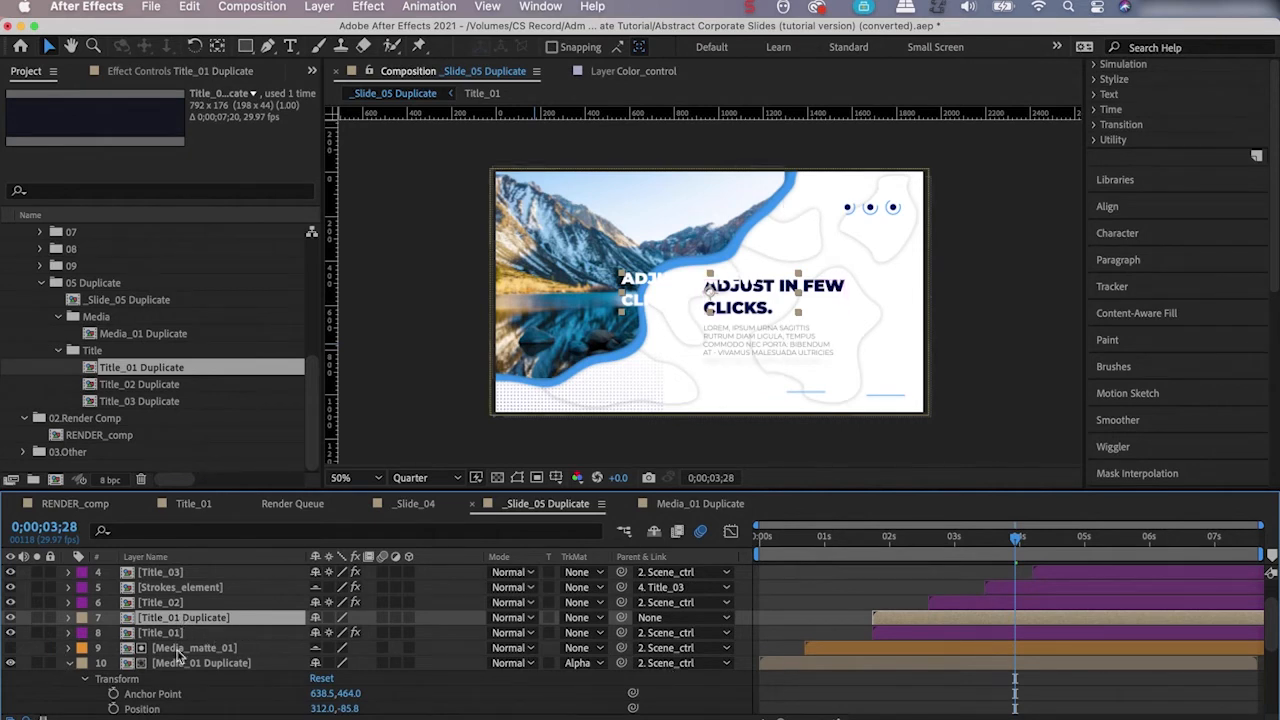
{"action": "left_click", "coordinate": [788, 663]}
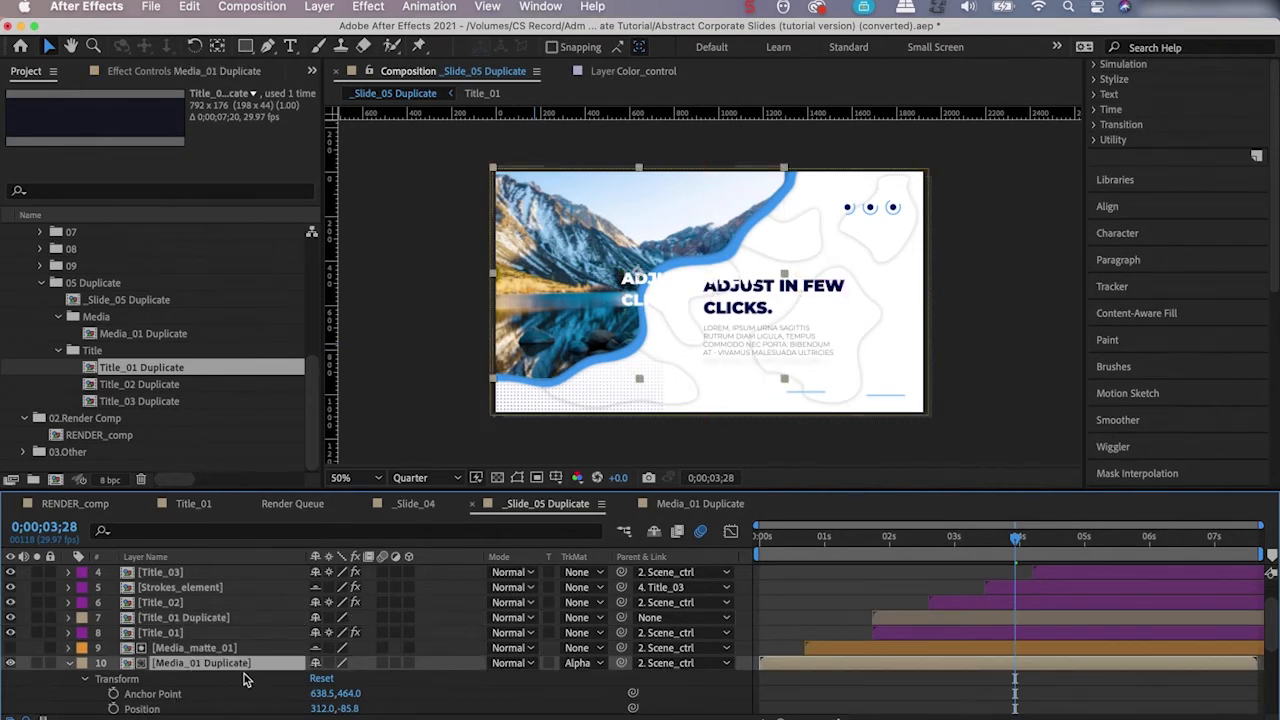
Shift the Media_01 Duplicate layer in time to start together with Media_matte_01.
{"action": "left_click_drag", "start_coordinate": [782, 666], "coordinate": [826, 674]}
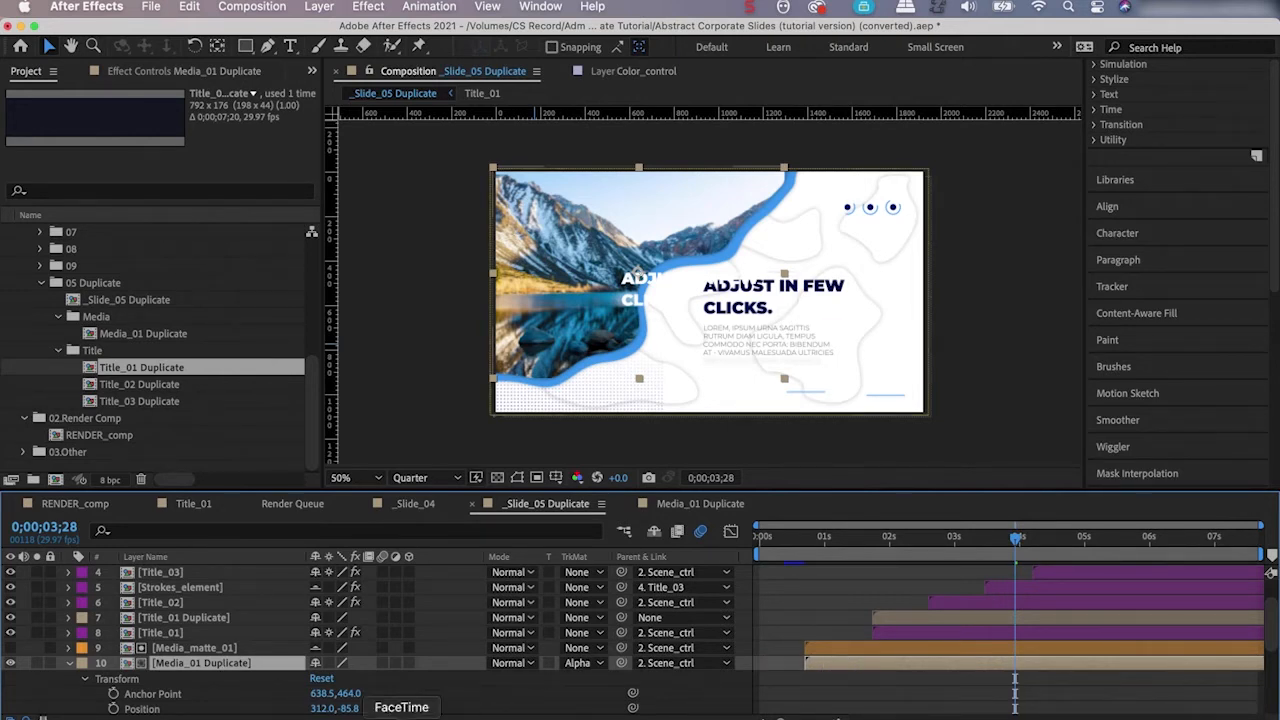
{"action": "left_click", "coordinate": [155, 633]}
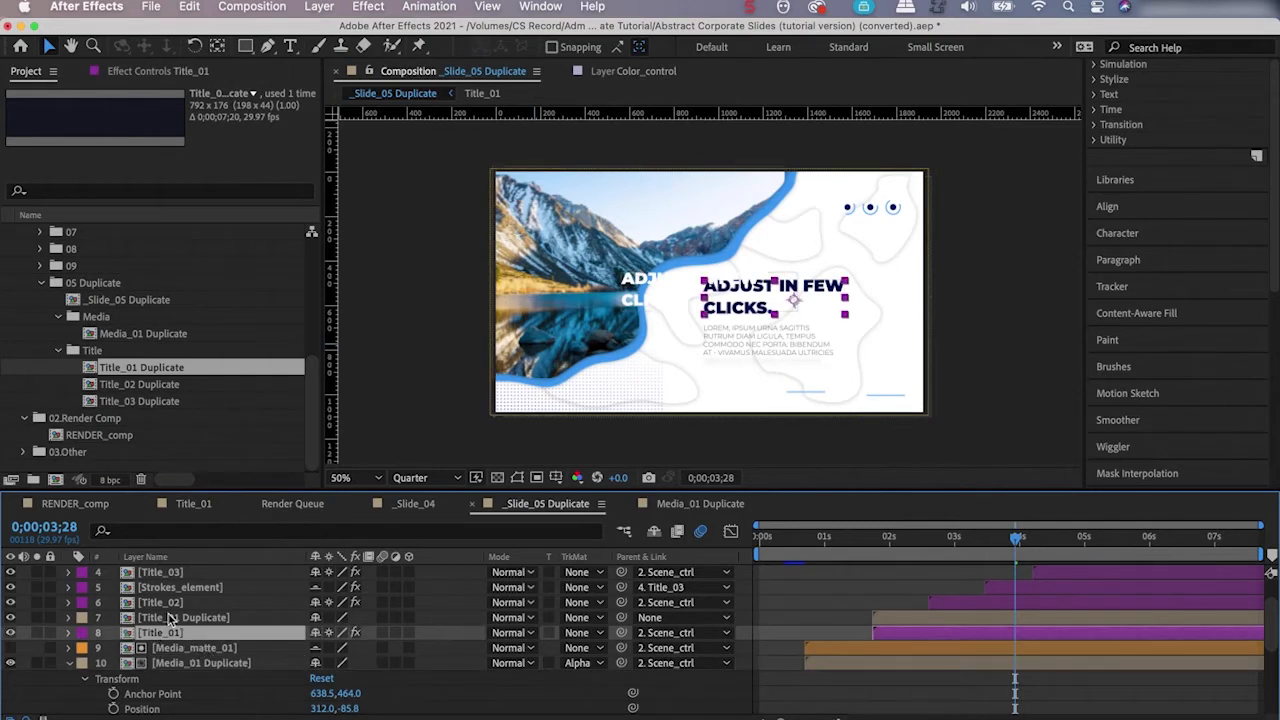
{"action": "left_click", "coordinate": [172, 618]}
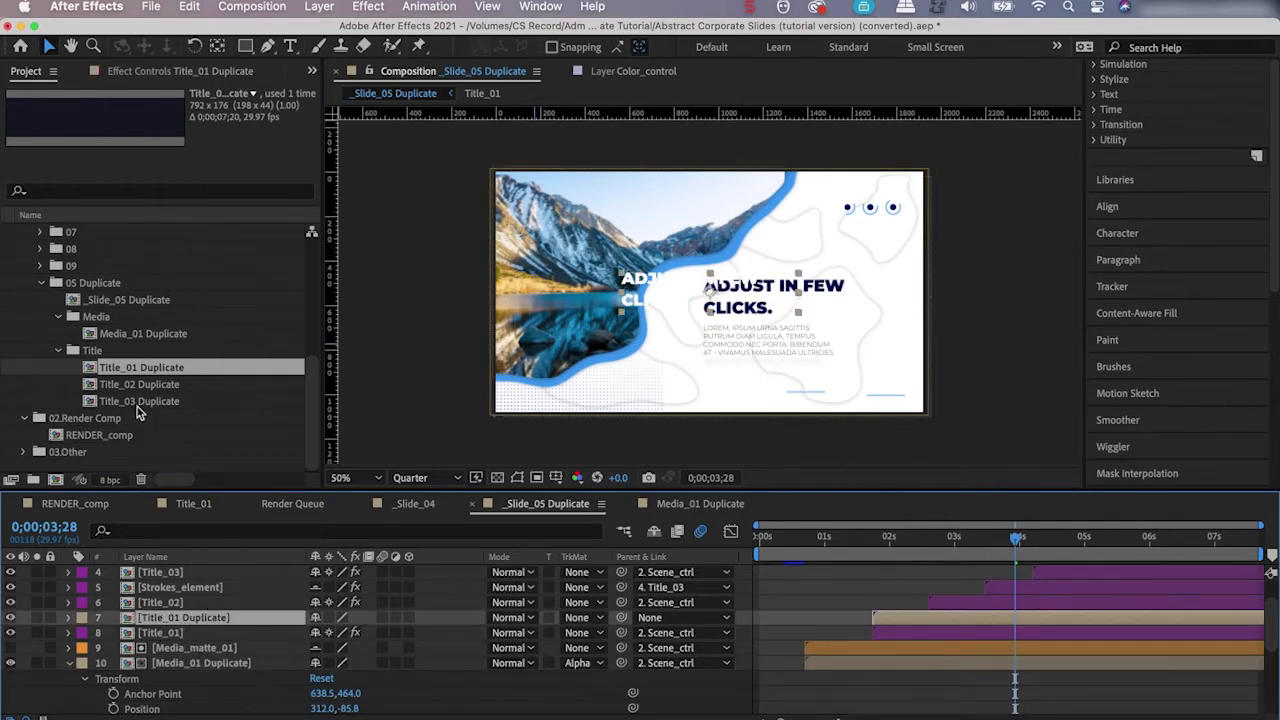
Add Title_02 Duplicate directly above Title_02 and Title_03 Duplicate directly above Title_03, each starting in time with its original layer.
{"action": "left_click_drag", "start_coordinate": [150, 386], "coordinate": [163, 601]}
{"action": "left_click_drag", "start_coordinate": [791, 603], "coordinate": [963, 613]}
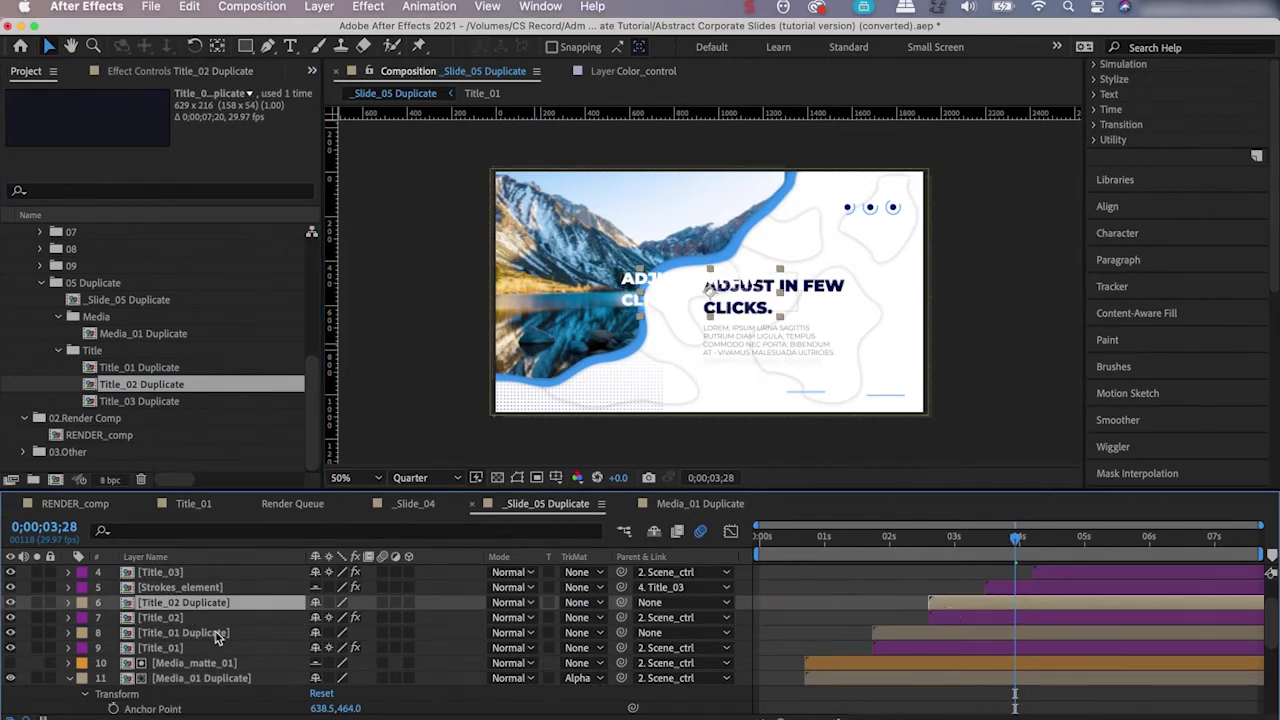
{"action": "scroll", "coordinate": [173, 637], "scroll_direction": "up", "scroll_amount": 1}
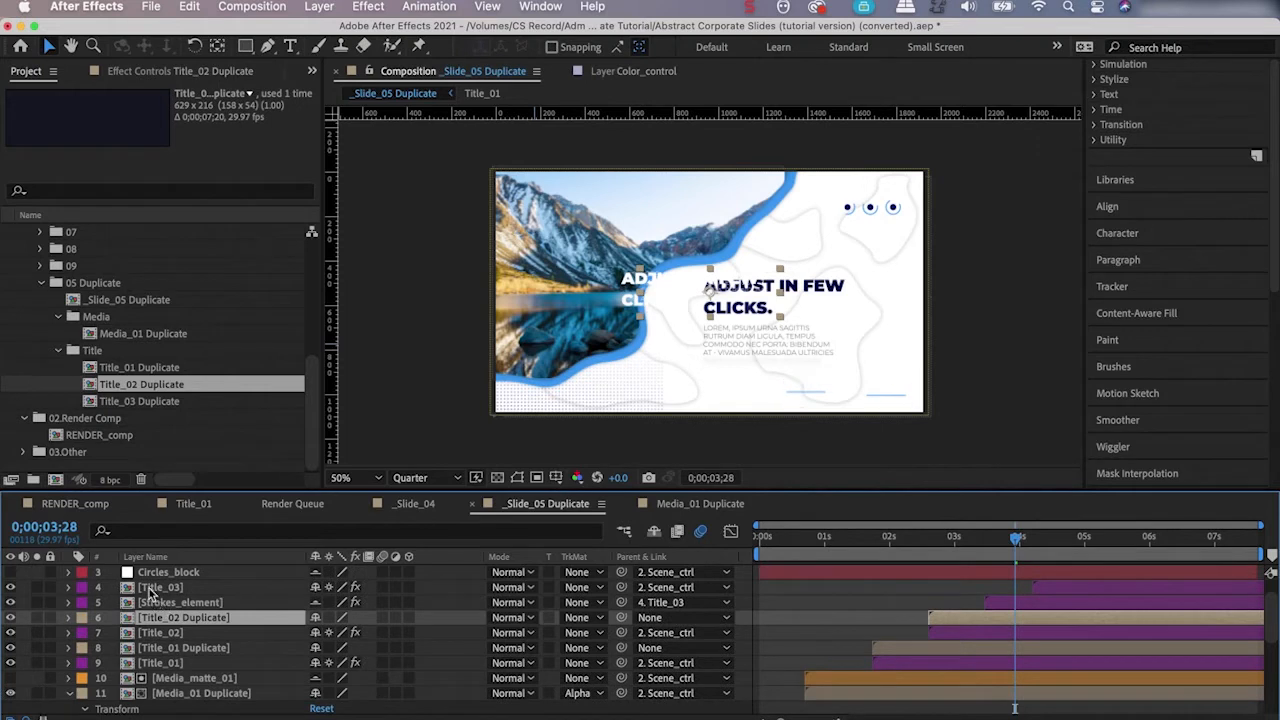
{"action": "left_click", "coordinate": [155, 588]}
{"action": "left_click_drag", "start_coordinate": [128, 404], "coordinate": [1066, 614]}
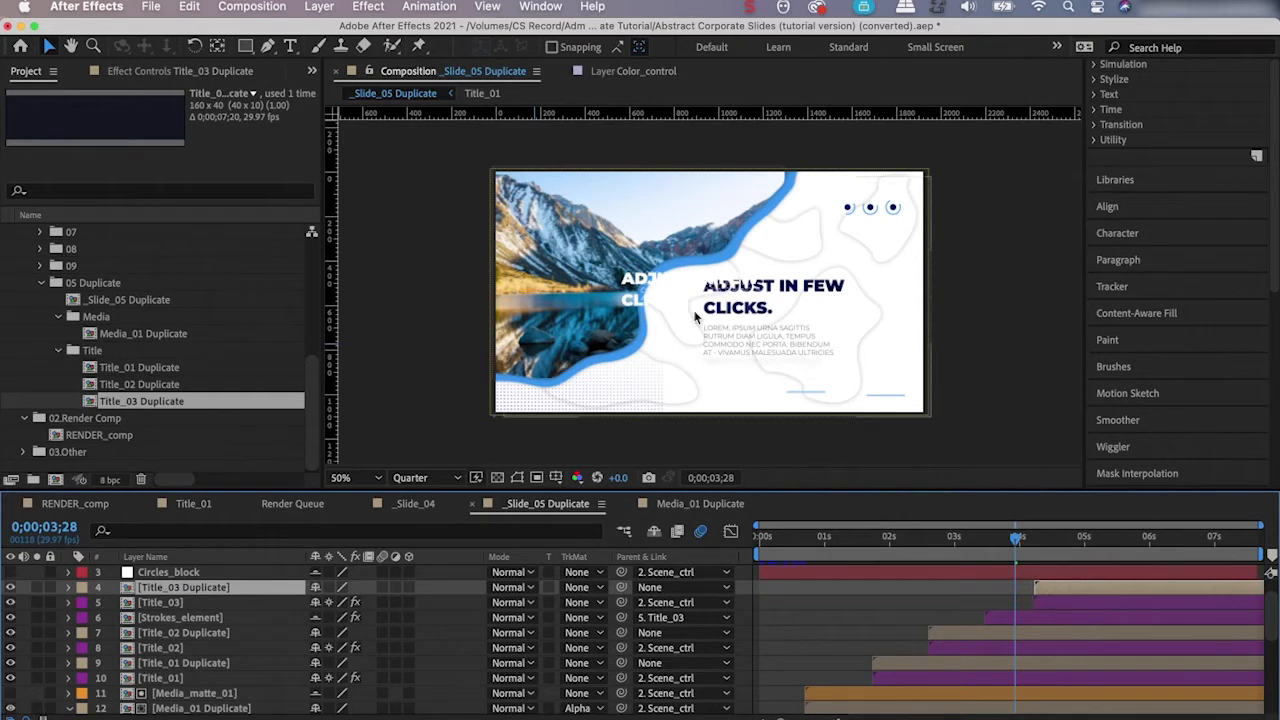
{"action": "left_click", "coordinate": [157, 619]}
{"action": "left_click", "coordinate": [168, 588]}
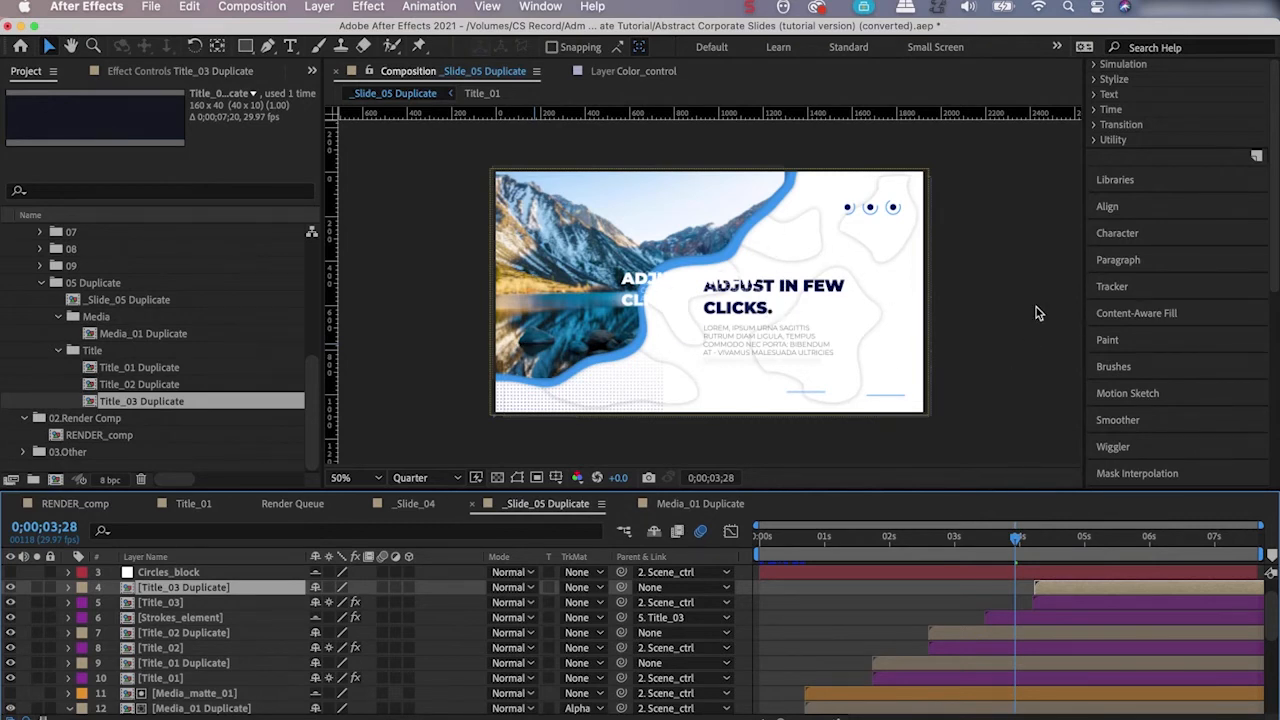
Find the Fill effect and apply it to the Title_03 Duplicate, Title_01 Duplicate and Title_02 Duplicate layers.
{"action": "scroll", "coordinate": [1160, 133], "scroll_direction": "up", "scroll_amount": 5}
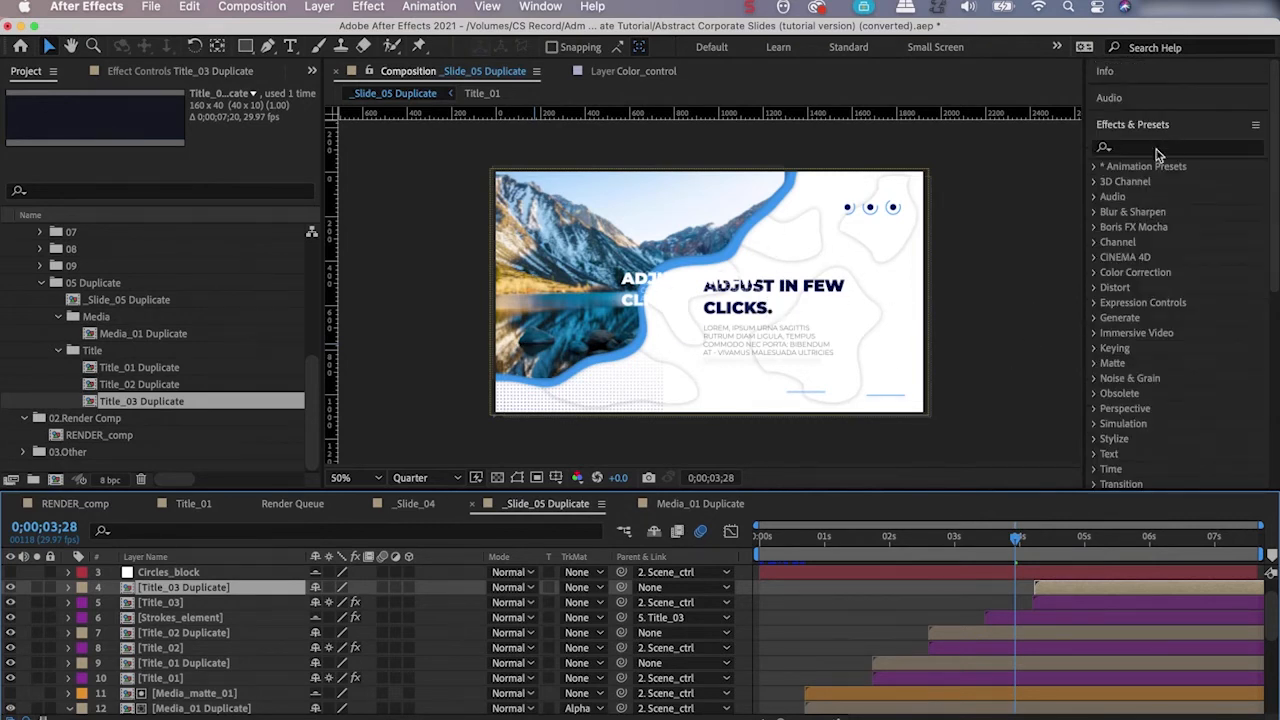
{"action": "left_click", "coordinate": [1140, 150]}
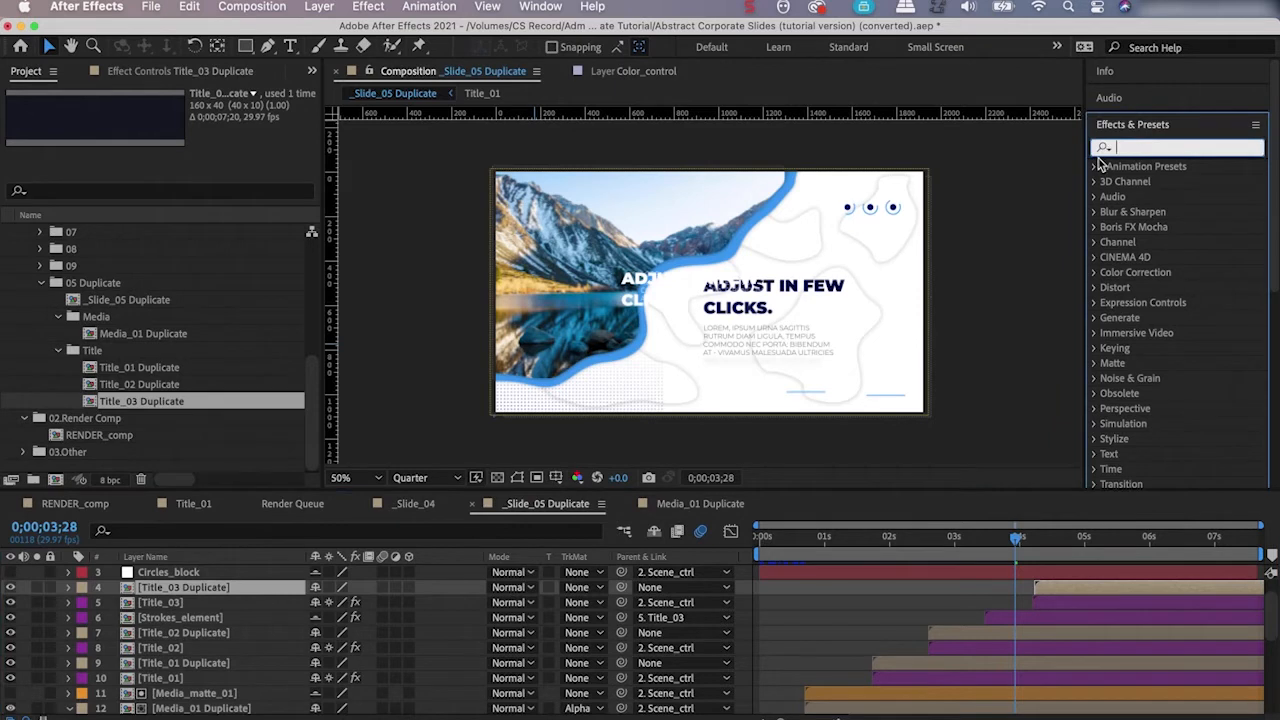
{"action": "type", "text": "fill"}
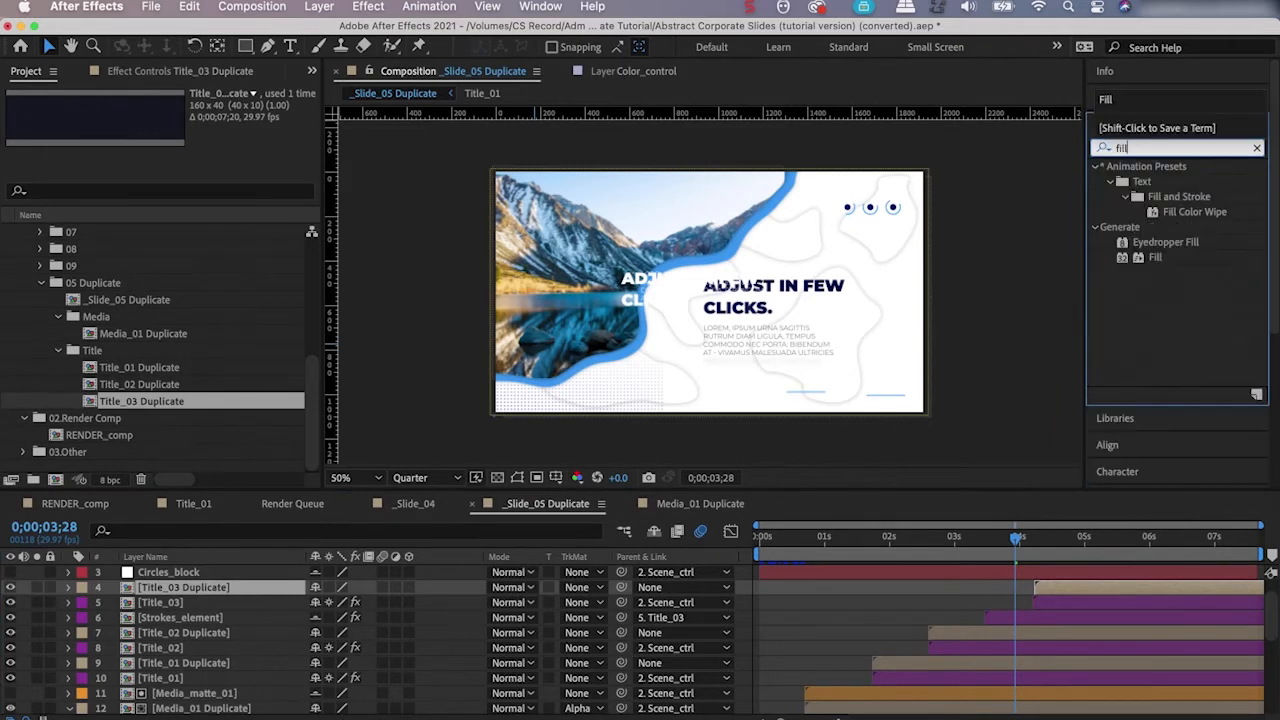
{"action": "left_click_drag", "start_coordinate": [1163, 260], "coordinate": [247, 622]}
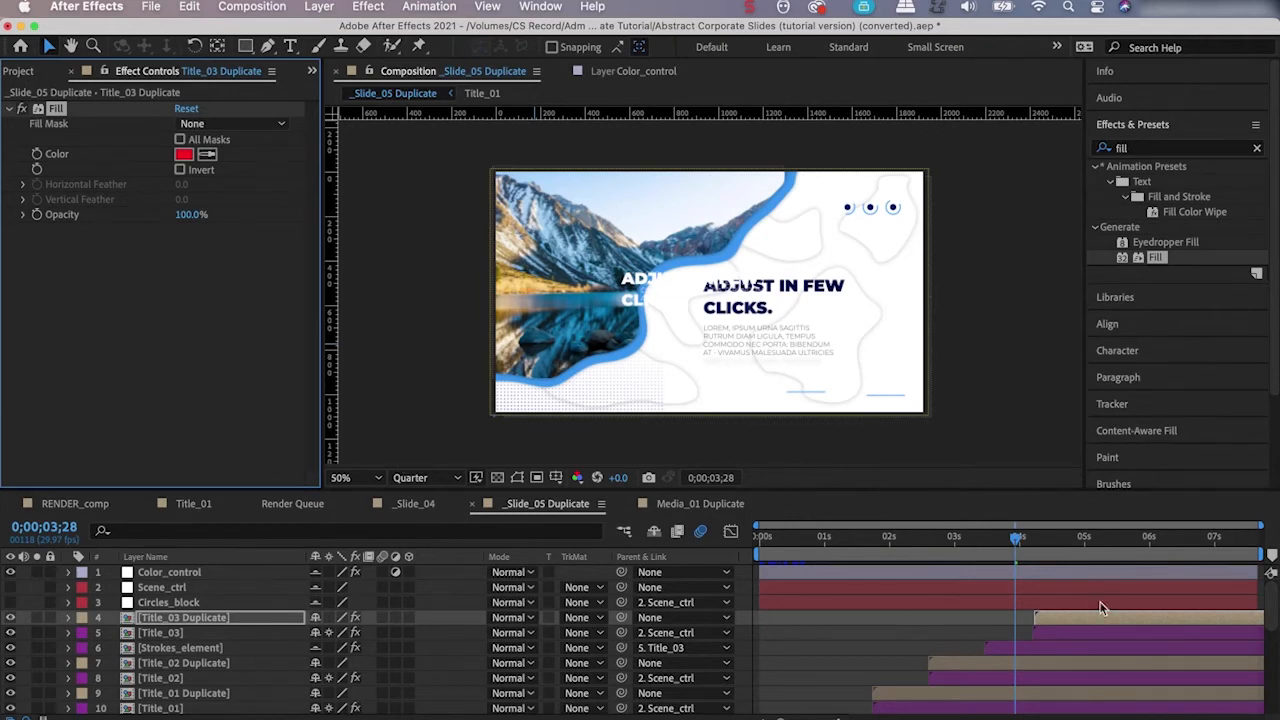
{"action": "scroll", "coordinate": [1101, 608], "scroll_direction": "down", "scroll_amount": 2}
{"action": "left_click_drag", "start_coordinate": [1157, 258], "coordinate": [1068, 663]}
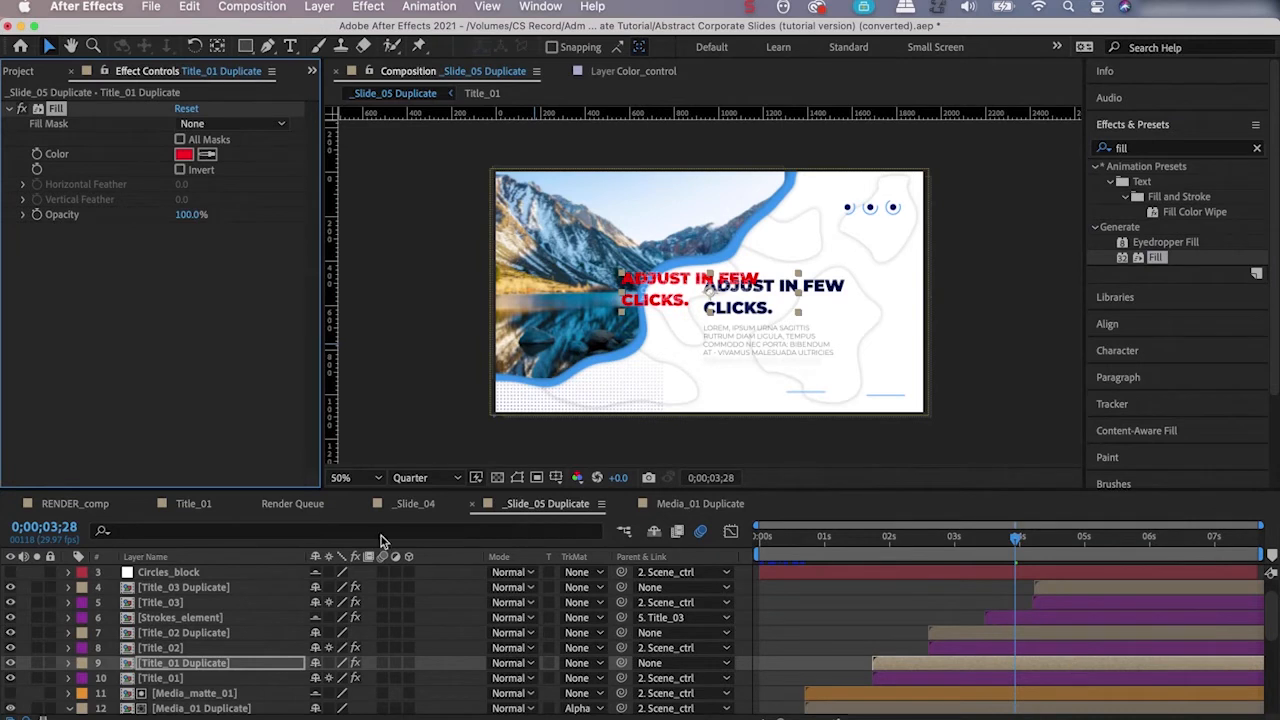
{"action": "left_click_drag", "start_coordinate": [1155, 262], "coordinate": [1005, 635]}
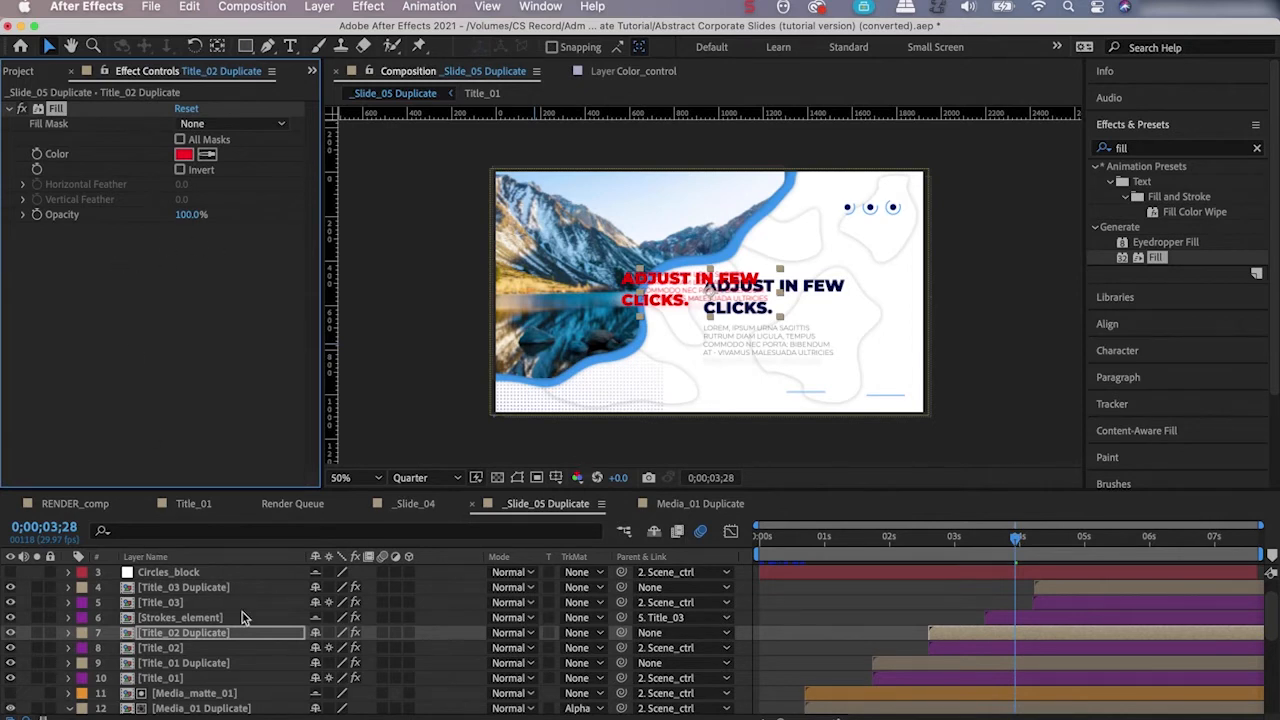
Move Title_02 Duplicate over the slide's original paragraph text and Title_01 Duplicate over the original "ADJUST IN FEW CLICKS." heading.
{"action": "left_click", "coordinate": [181, 636]}
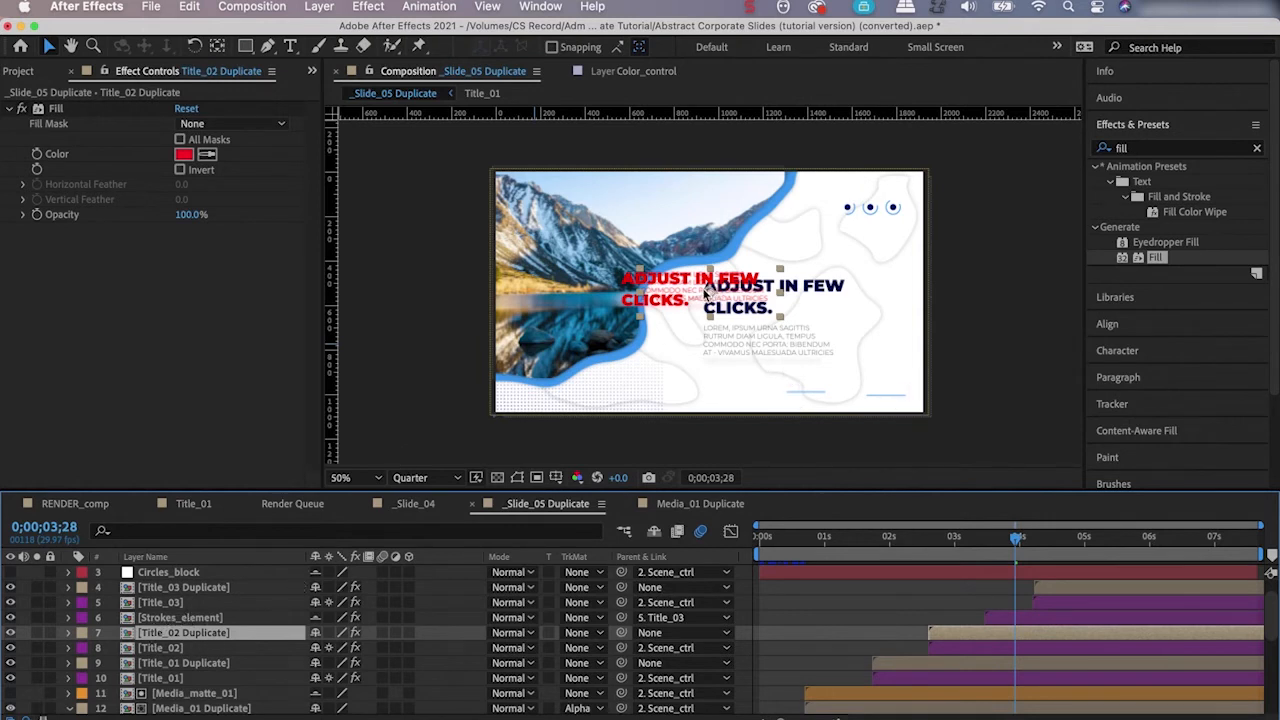
{"action": "left_click_drag", "start_coordinate": [707, 293], "coordinate": [774, 352]}
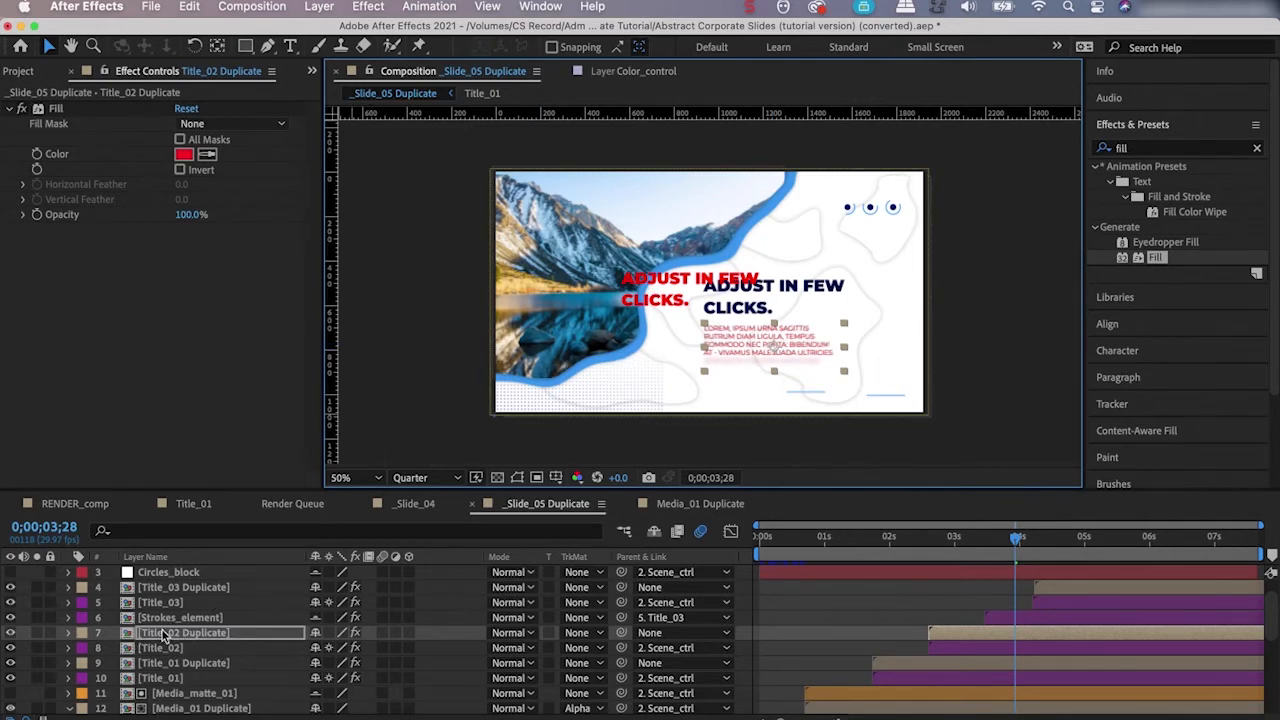
{"action": "left_click", "coordinate": [162, 678]}
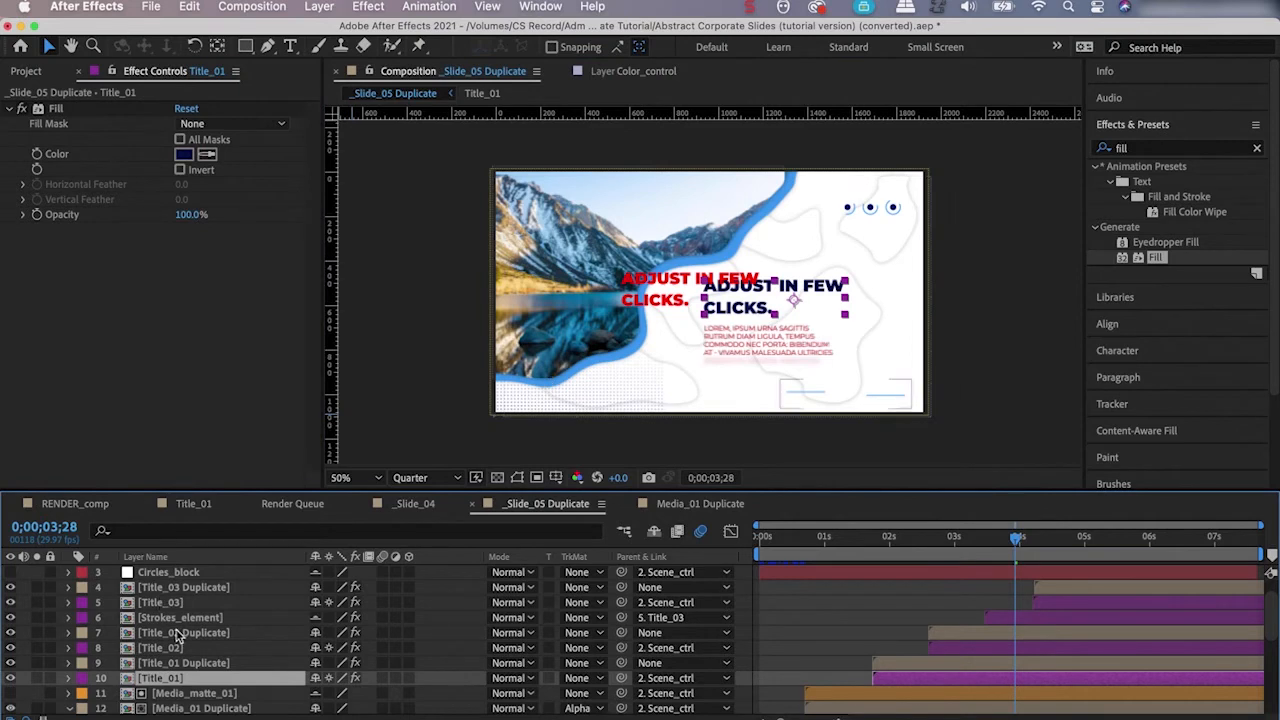
{"action": "left_click", "coordinate": [648, 285]}
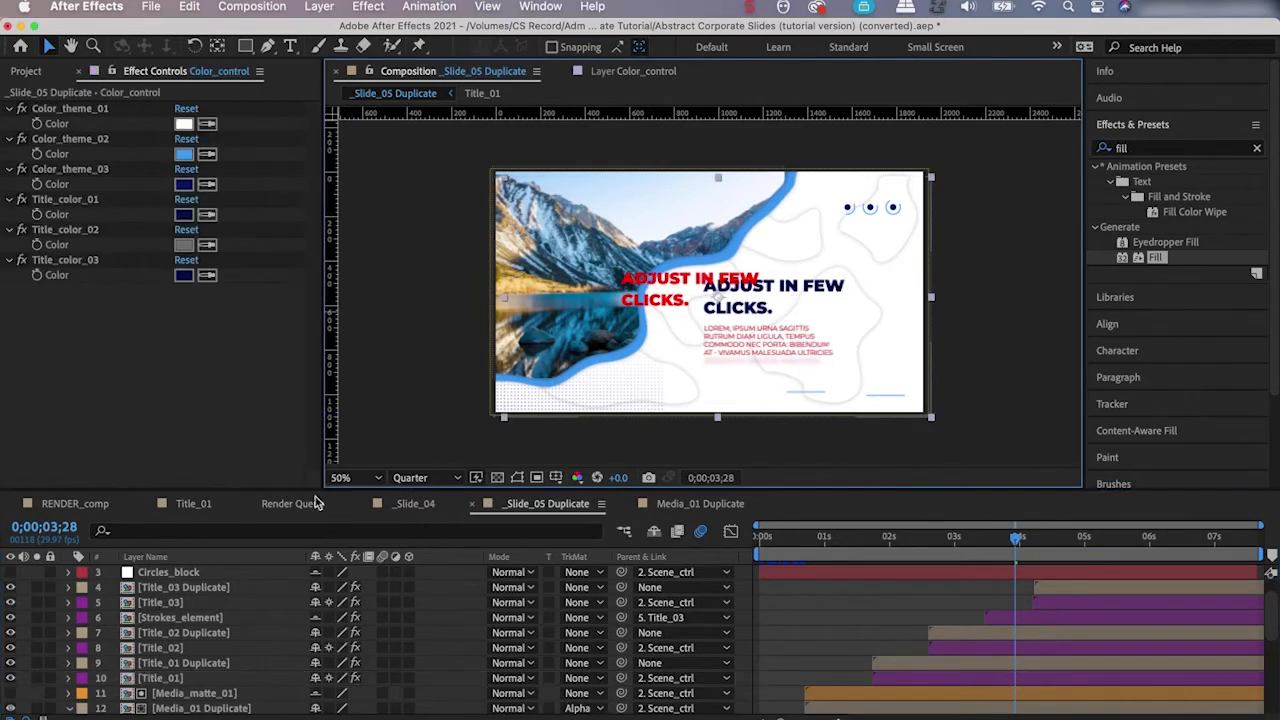
{"action": "left_click", "coordinate": [186, 662]}
{"action": "left_click_drag", "start_coordinate": [659, 309], "coordinate": [733, 310]}
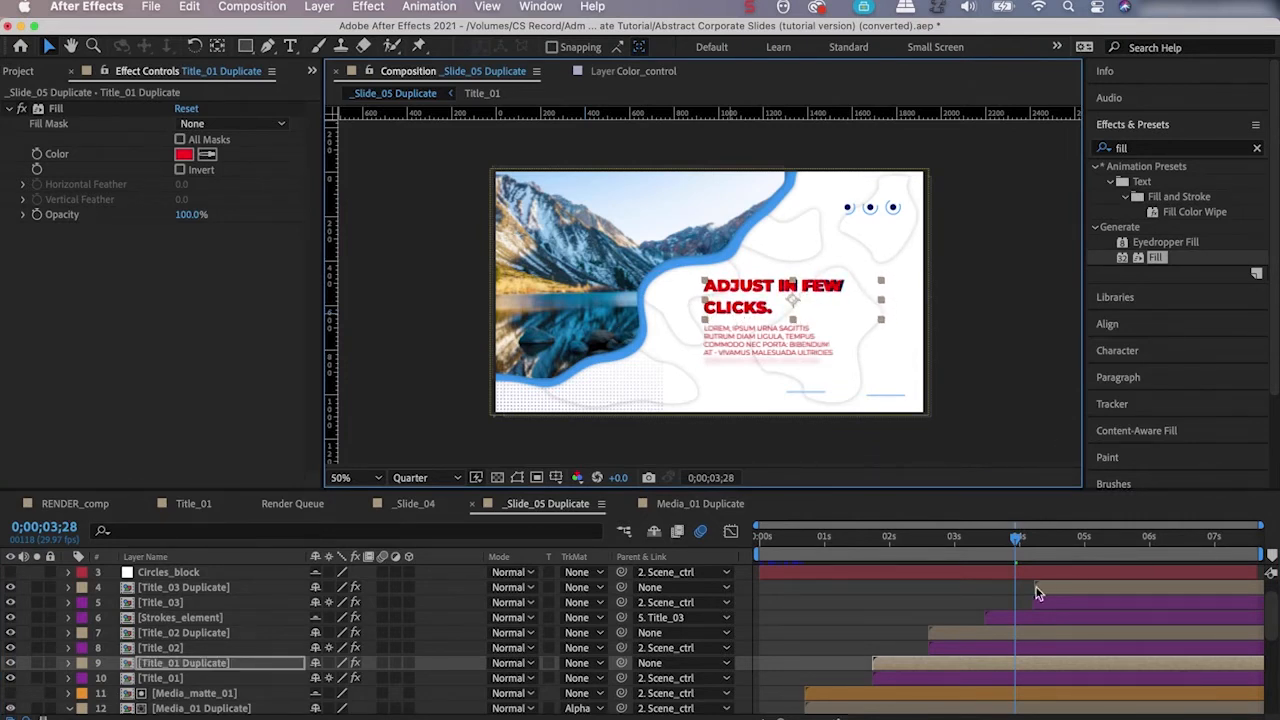
Go to 0;00;06;04 and move Title_03 Duplicate onto the original #SMOOTH text between the blue strokes.
{"action": "left_click_drag", "start_coordinate": [1018, 543], "coordinate": [1157, 557]}
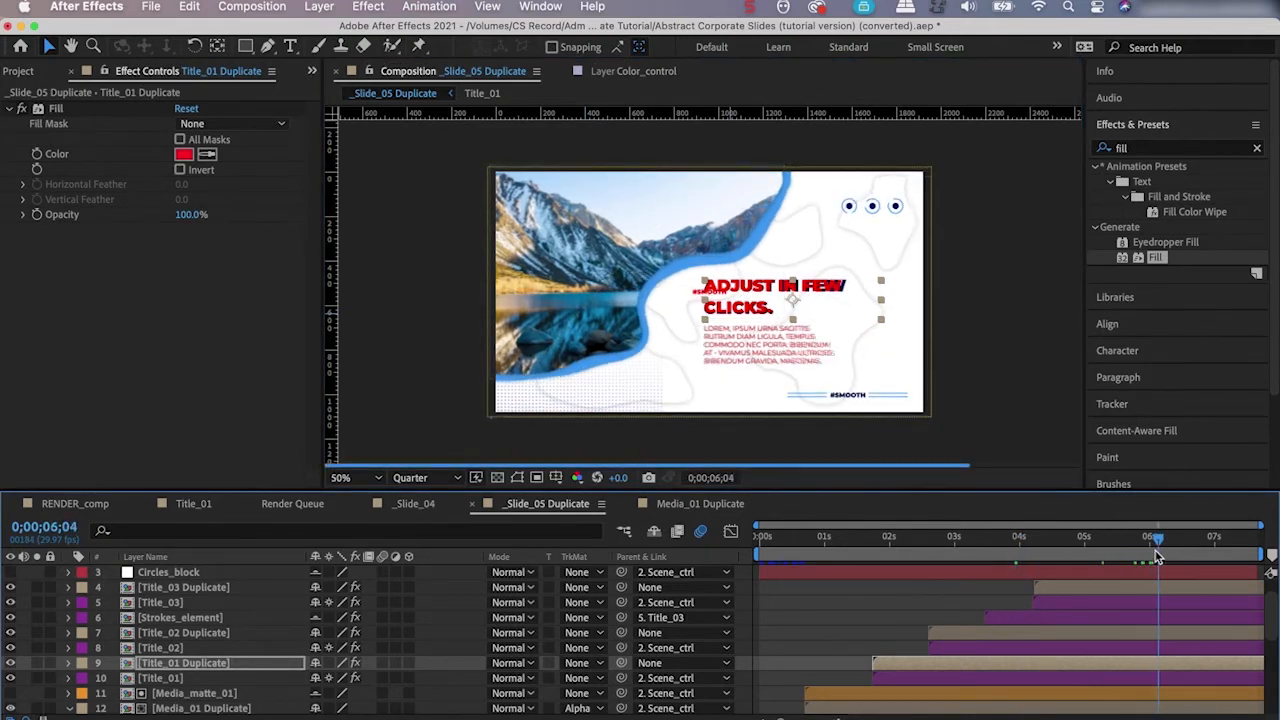
{"action": "left_click", "coordinate": [162, 590]}
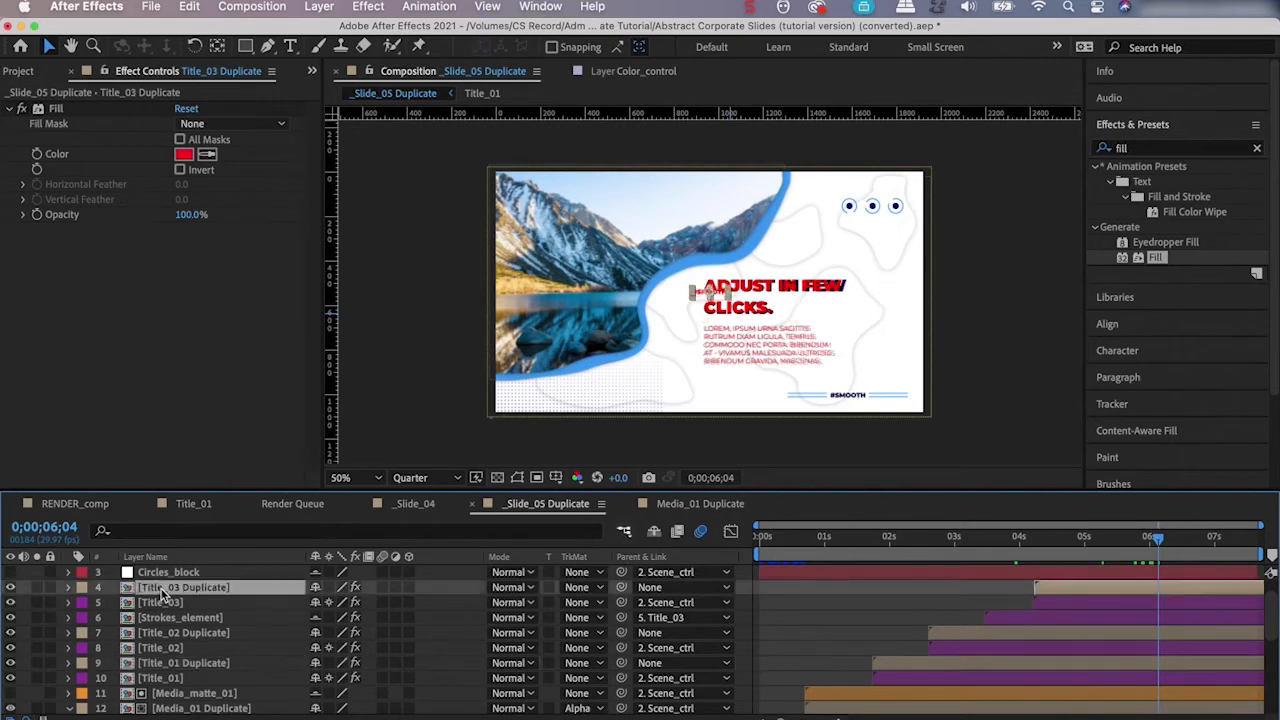
{"action": "left_click_drag", "start_coordinate": [718, 288], "coordinate": [852, 398]}
Fine-tune the position of Title_03 Duplicate at 200% magnification to match the original #SMOOTH text, and return to the 50% full-slide view.
{"action": "key", "text": "period"}
{"action": "key", "text": "period"}
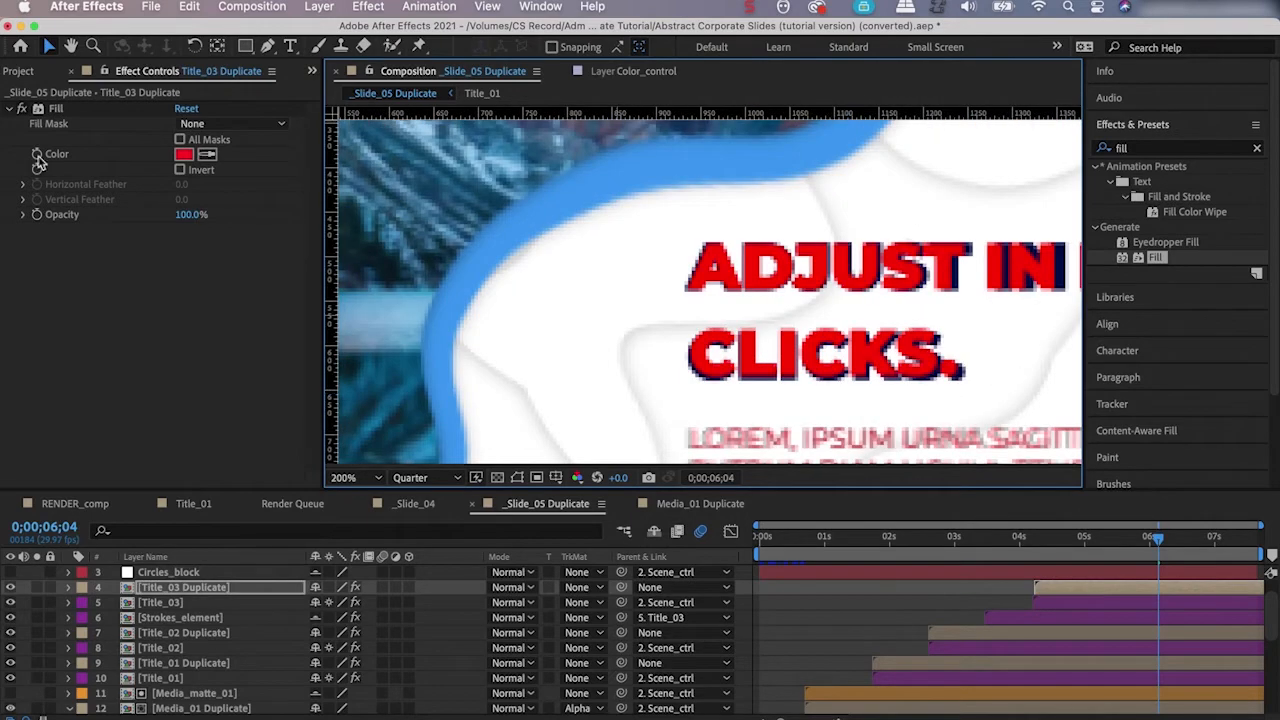
{"action": "left_click", "coordinate": [71, 46]}
{"action": "left_click_drag", "start_coordinate": [660, 274], "coordinate": [420, 30]}
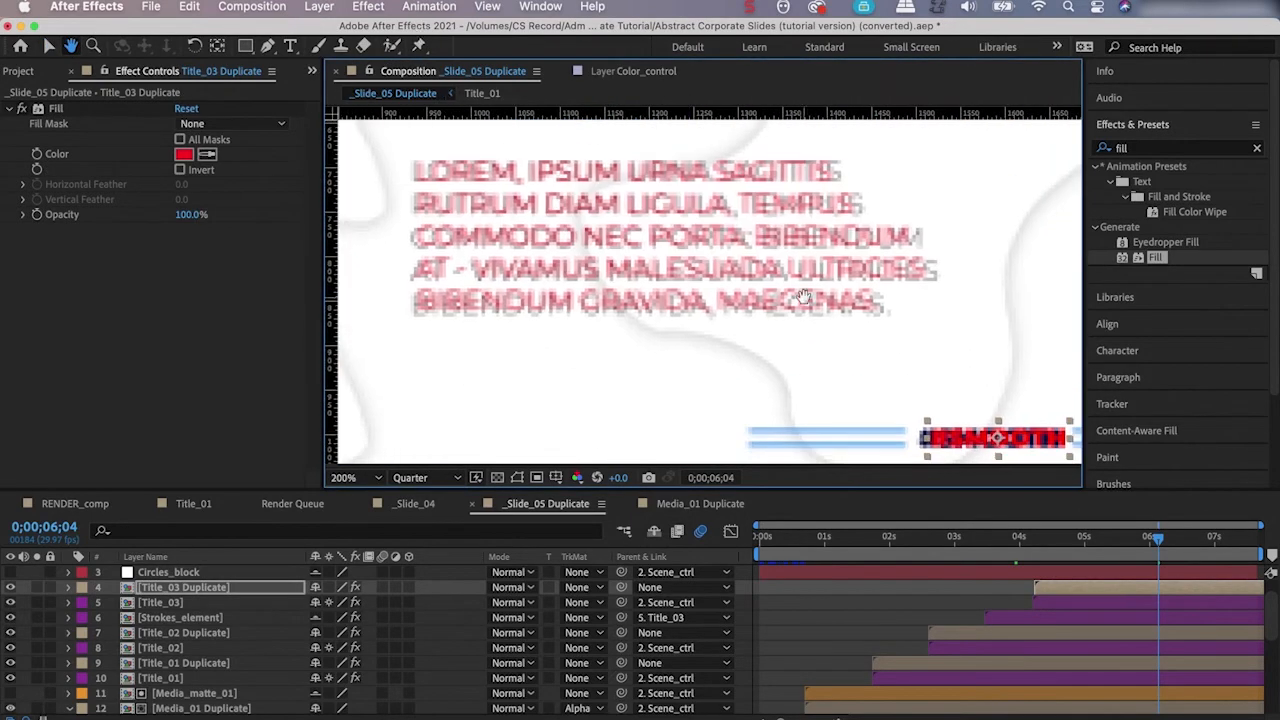
{"action": "left_click_drag", "start_coordinate": [804, 297], "coordinate": [651, 205]}
{"action": "left_click", "coordinate": [47, 47]}
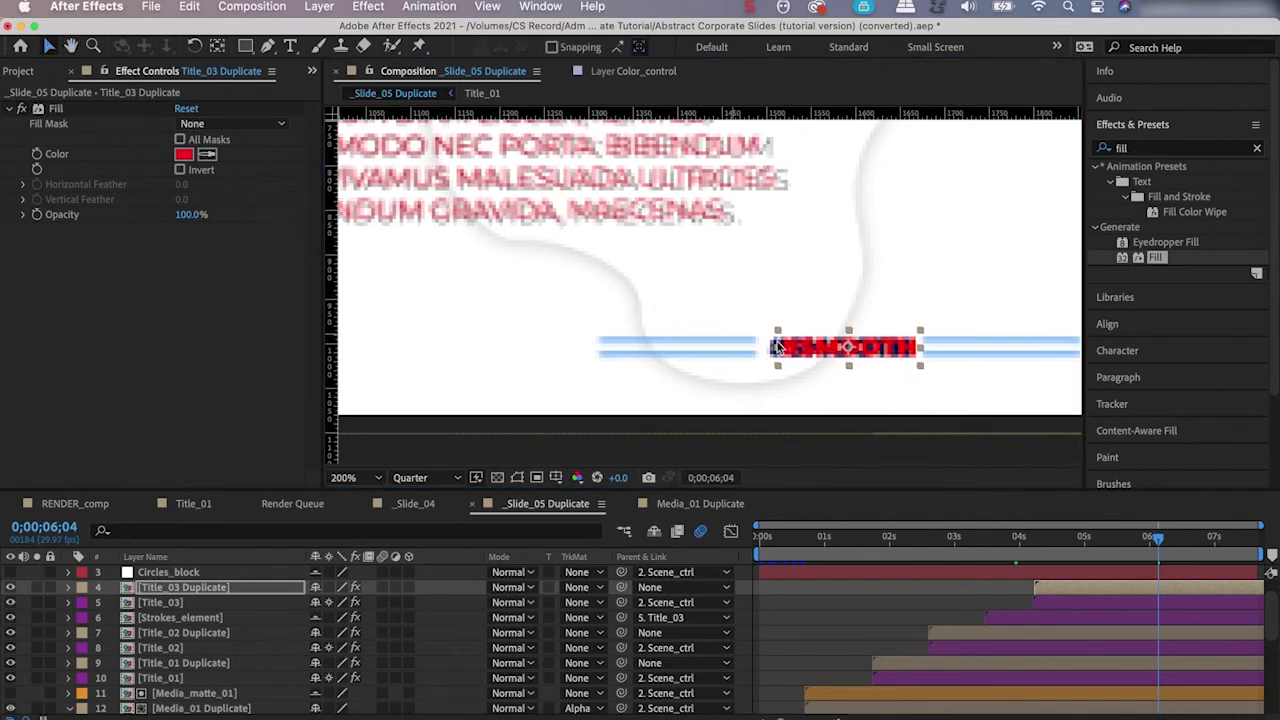
{"action": "left_click_drag", "start_coordinate": [840, 347], "coordinate": [830, 347]}
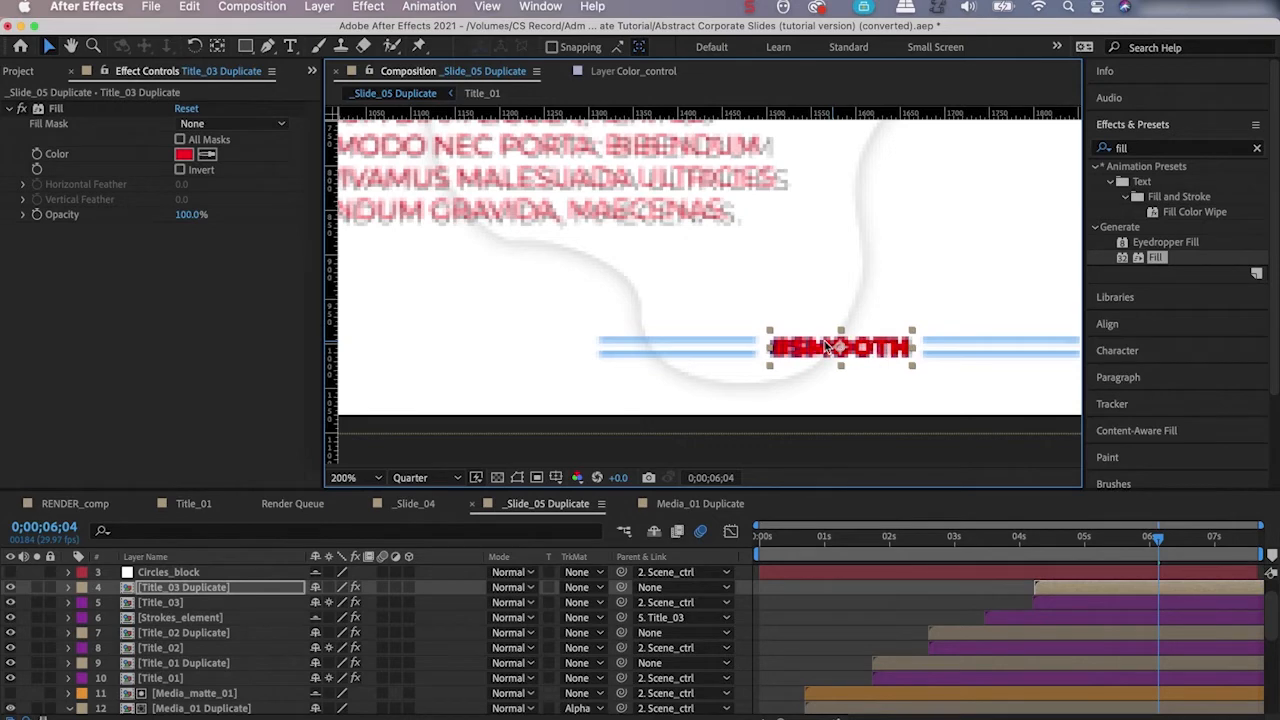
{"action": "key", "text": "comma"}
{"action": "key", "text": "comma"}
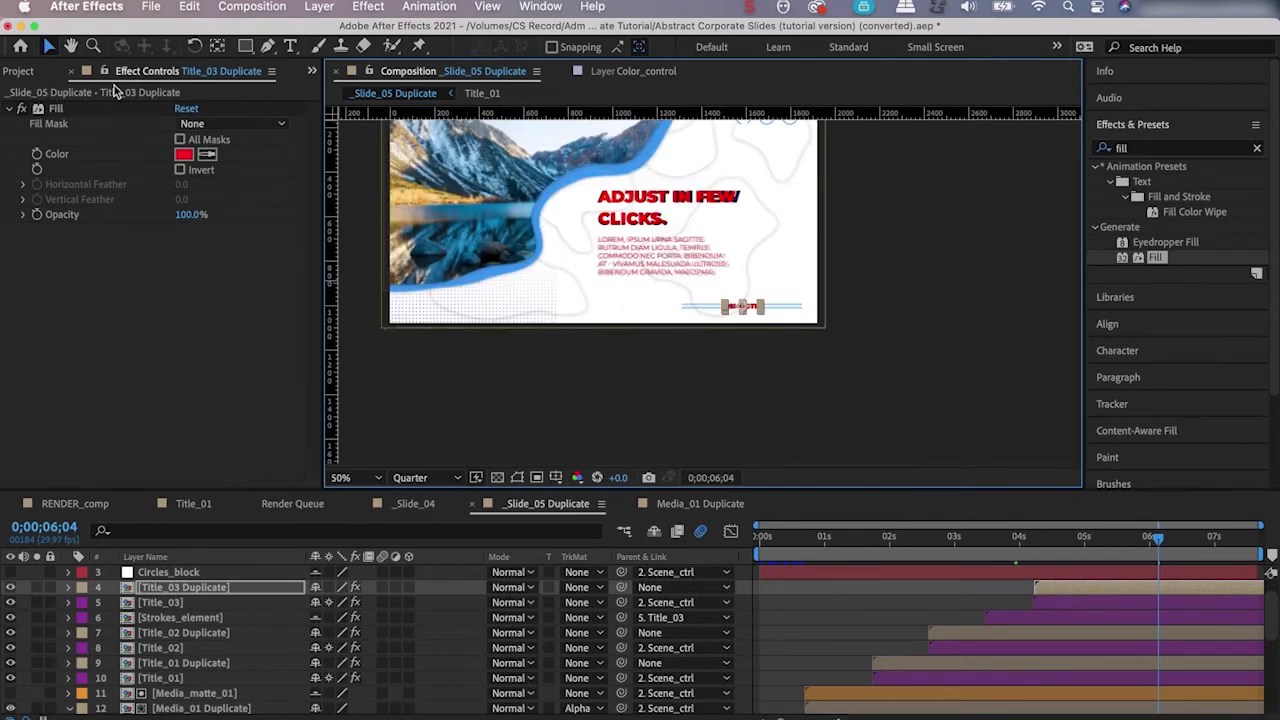
{"action": "key", "text": "h"}
{"action": "left_click_drag", "start_coordinate": [509, 357], "coordinate": [641, 434]}
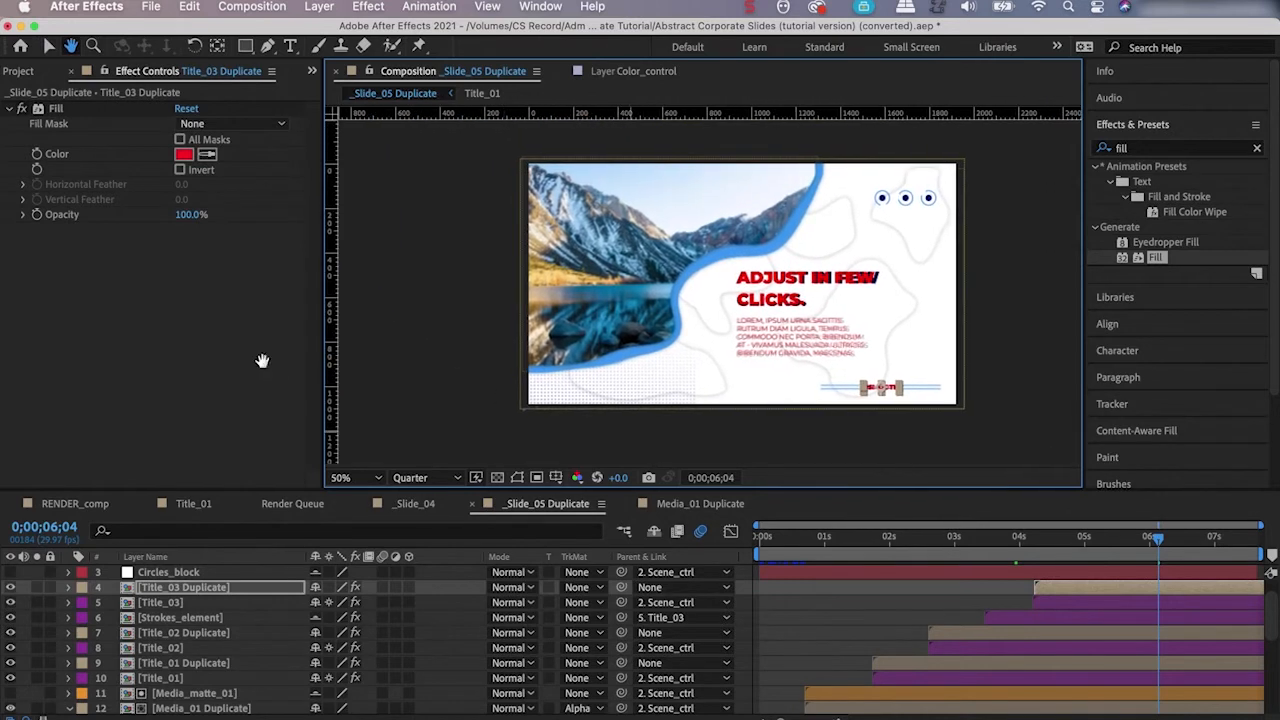
{"action": "left_click", "coordinate": [50, 47]}
{"action": "left_click", "coordinate": [463, 340]}
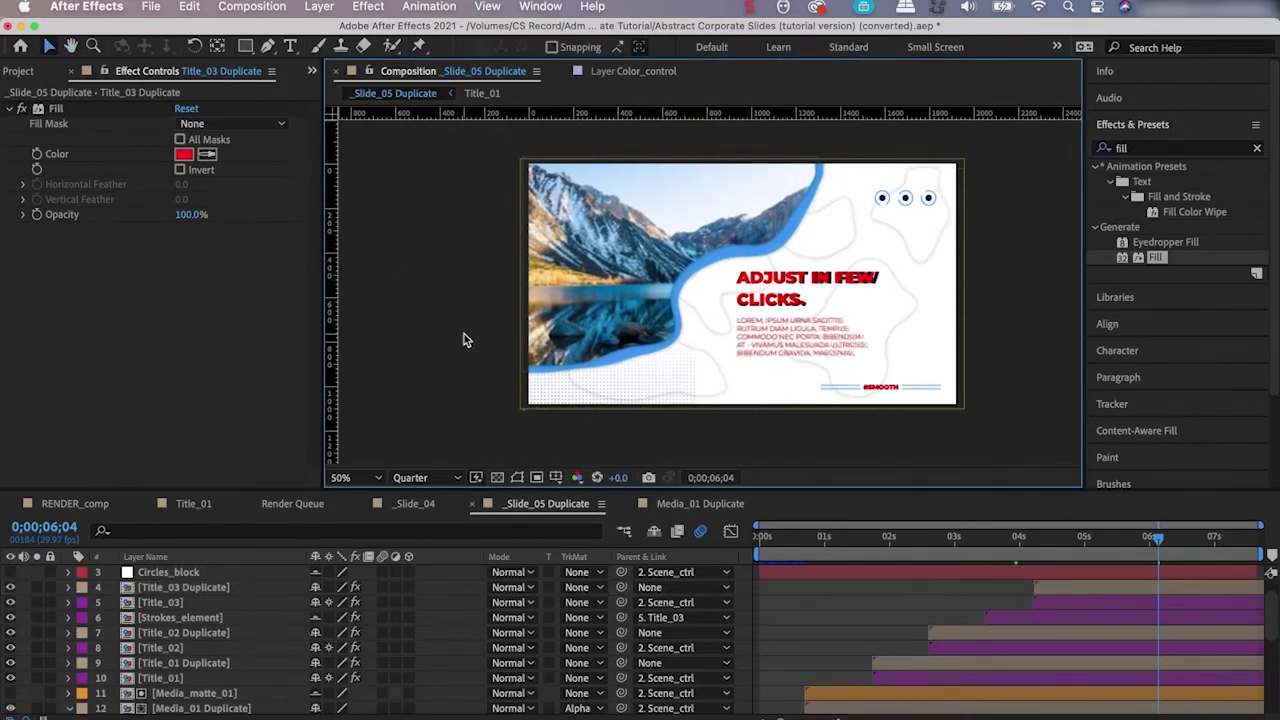
Change the parent of the Strokes_element layer from Title_03 to Title_03 Duplicate.
{"action": "left_click", "coordinate": [161, 603]}
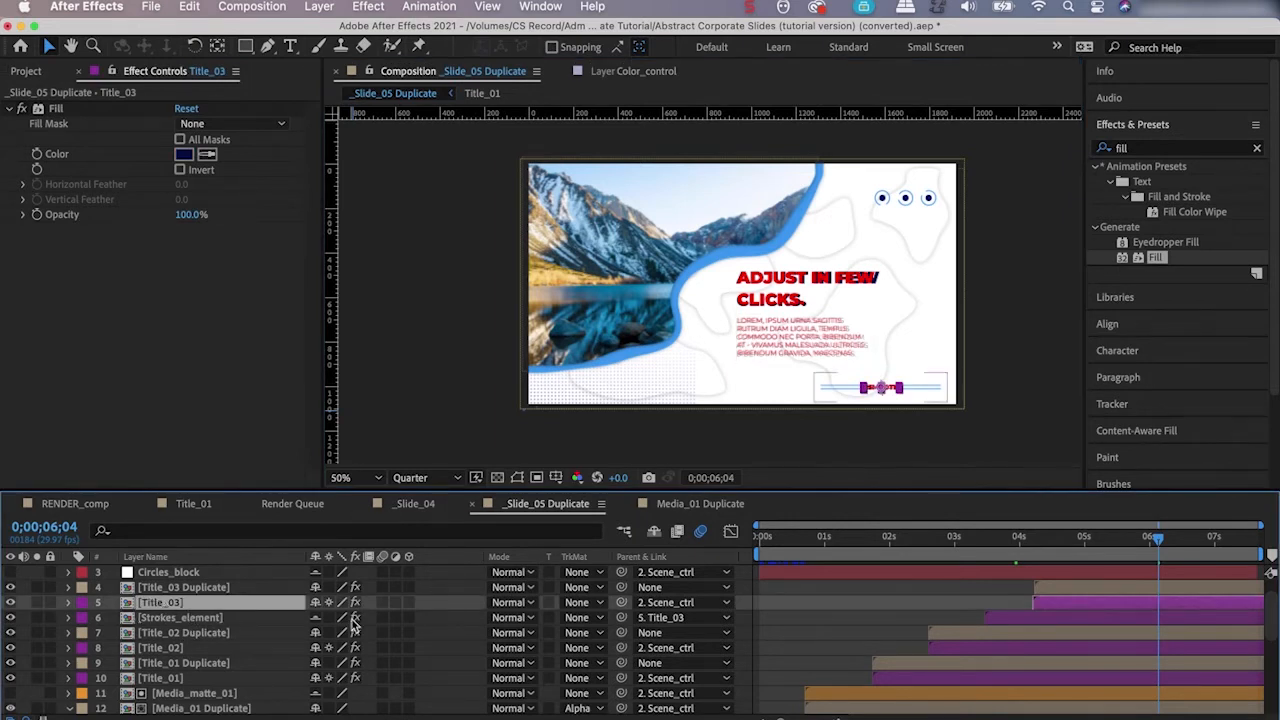
{"action": "left_click", "coordinate": [170, 618]}
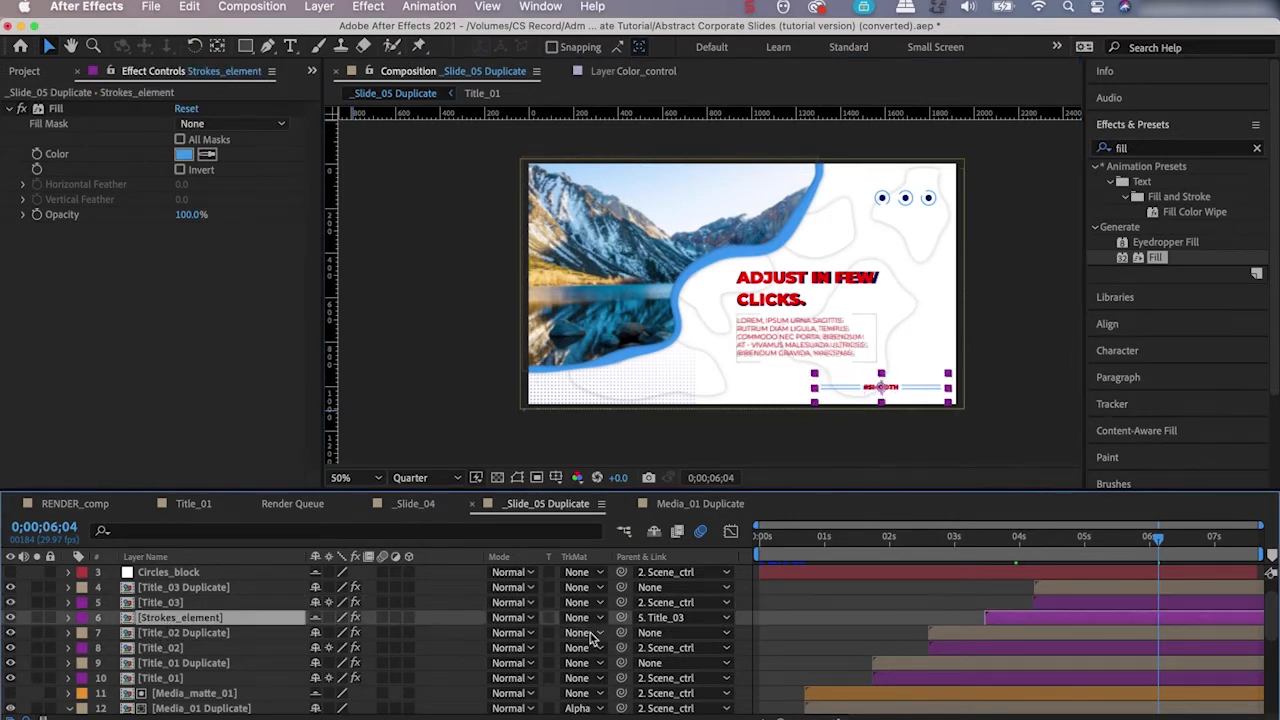
{"action": "left_click", "coordinate": [678, 619]}
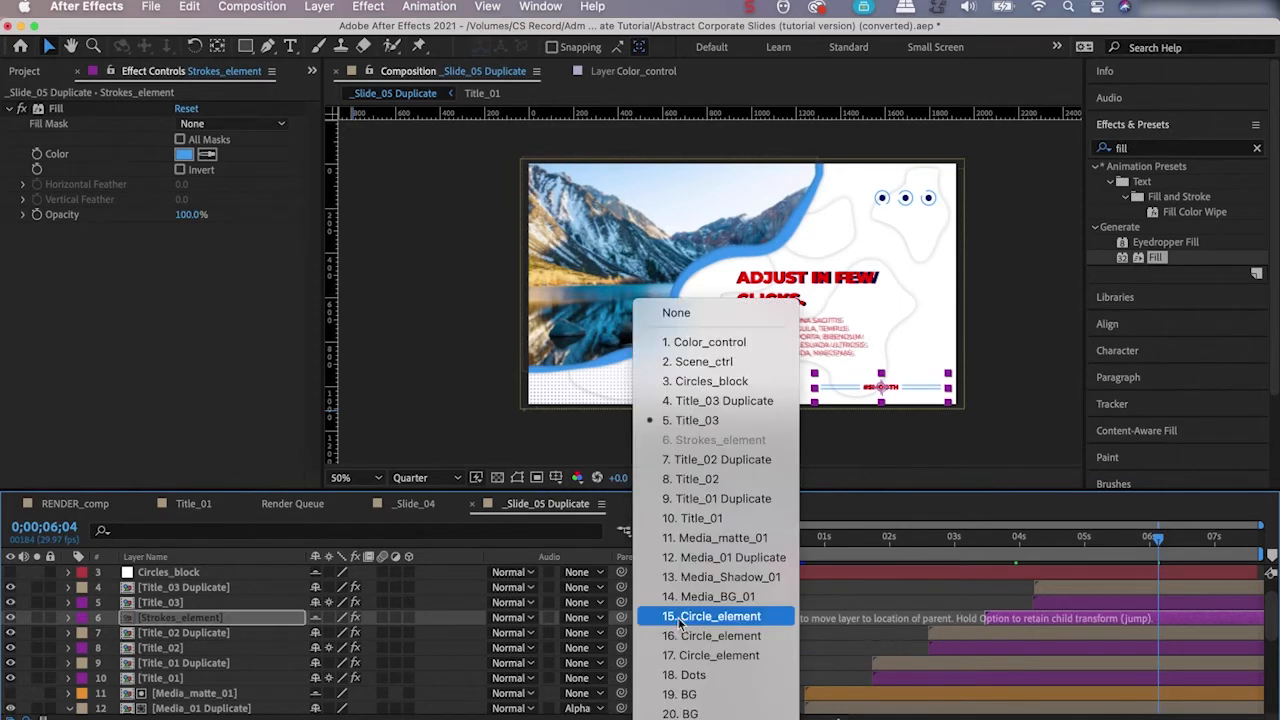
{"action": "left_click", "coordinate": [734, 405]}
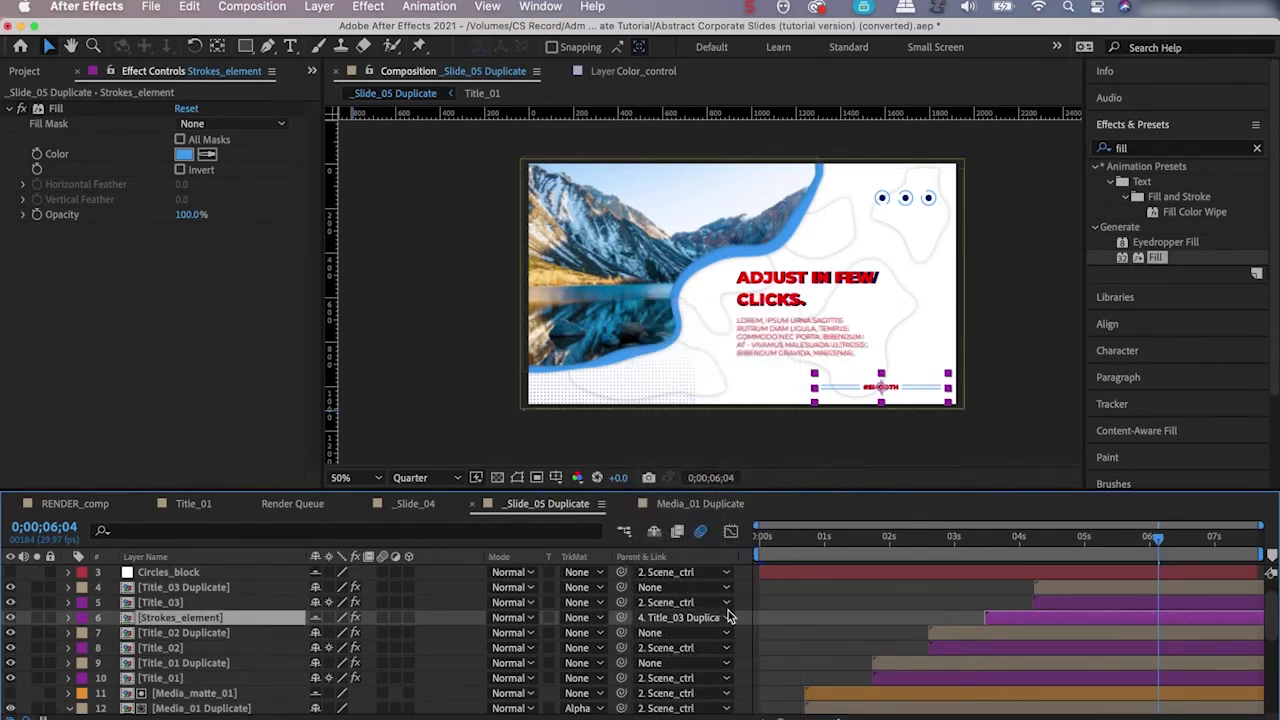
Delete the original Title_01 and Title_02 layers from the _Slide_05 Duplicate composition.
{"action": "left_click", "coordinate": [162, 604]}
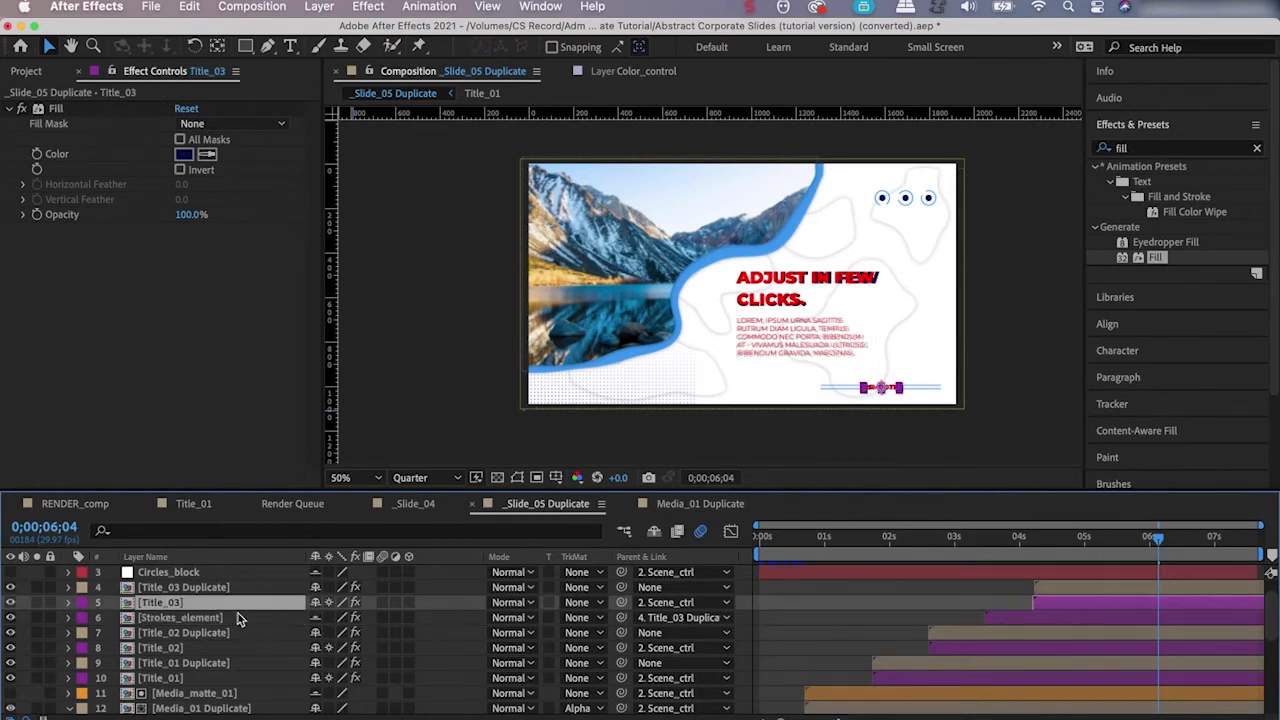
{"action": "left_click", "coordinate": [160, 679]}
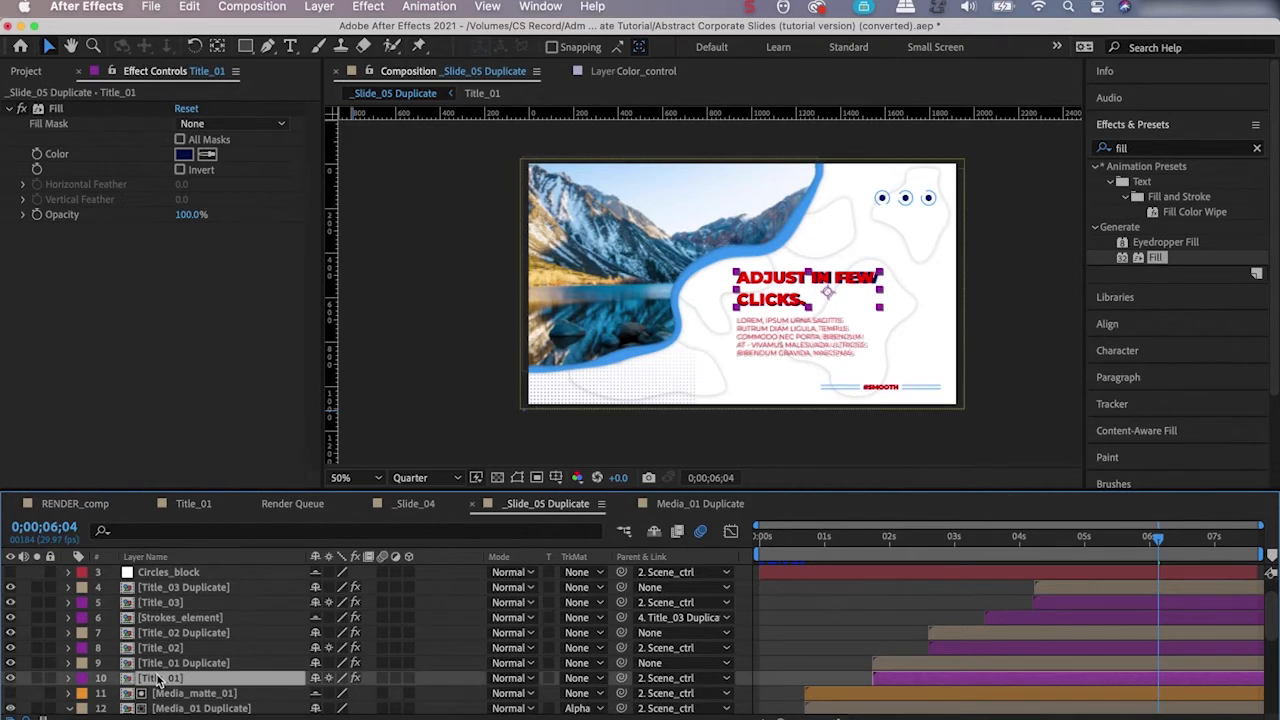
{"action": "key", "text": "Delete"}
{"action": "left_click", "coordinate": [166, 649]}
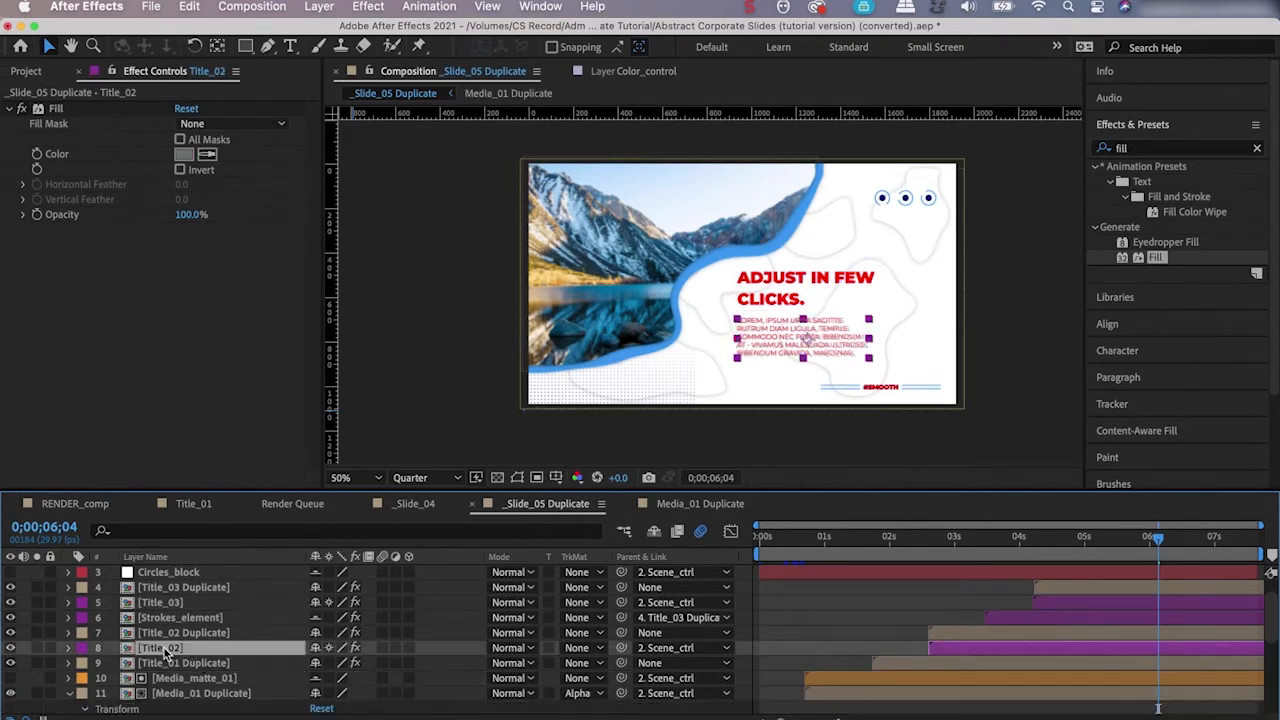
{"action": "key", "text": "Delete"}
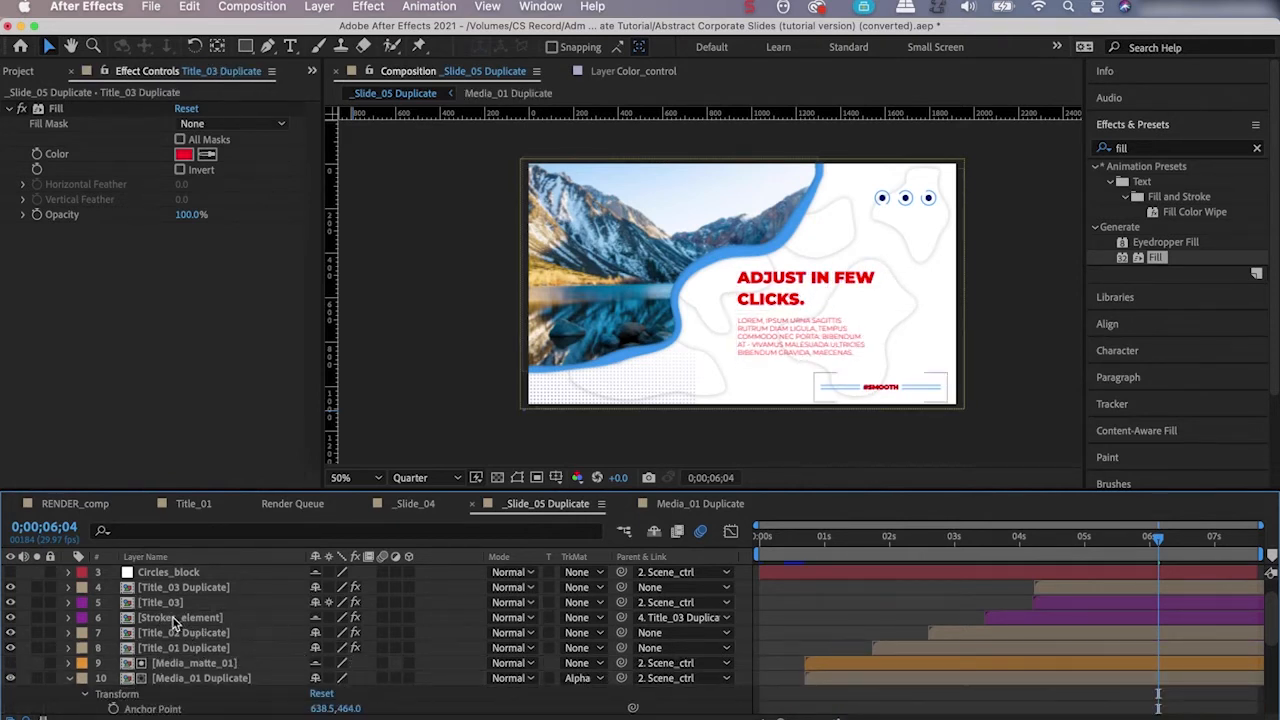
Delete the original Title_03 layer and set the label color of the Title_03, Title_02 and Title_01 Duplicate layers to Purple.
{"action": "left_click", "coordinate": [153, 605]}
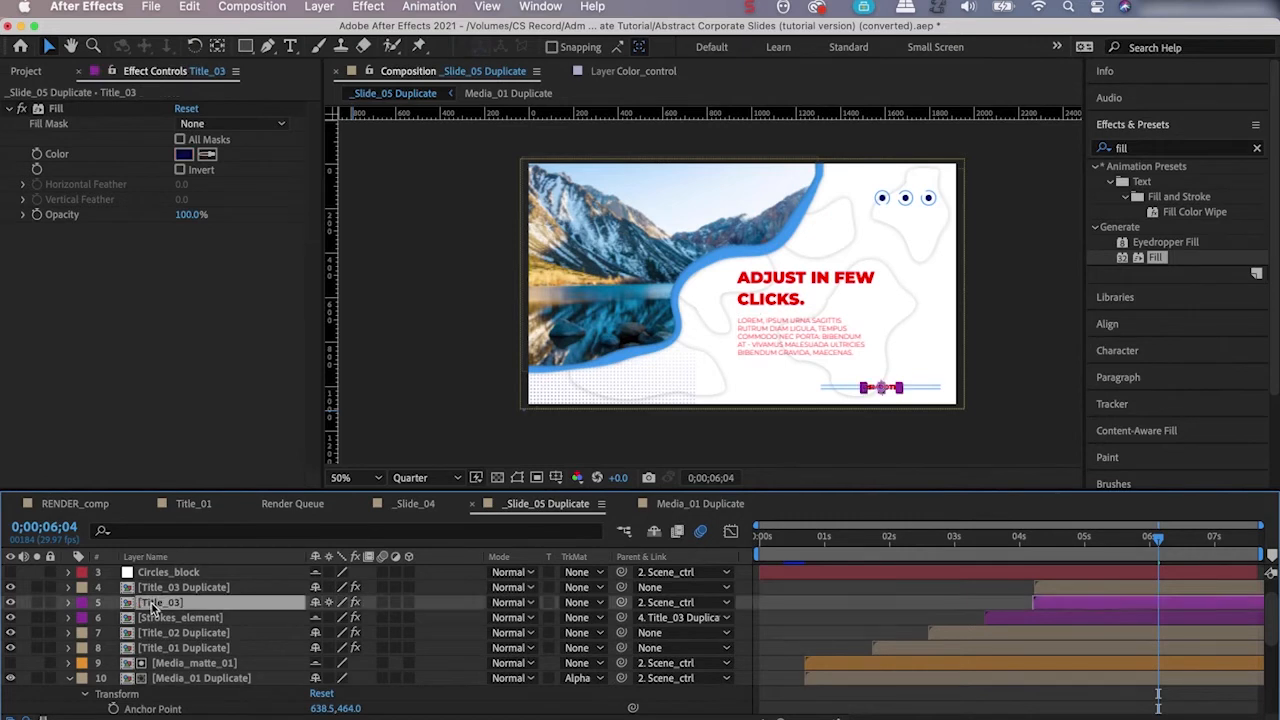
{"action": "key", "text": "Delete"}
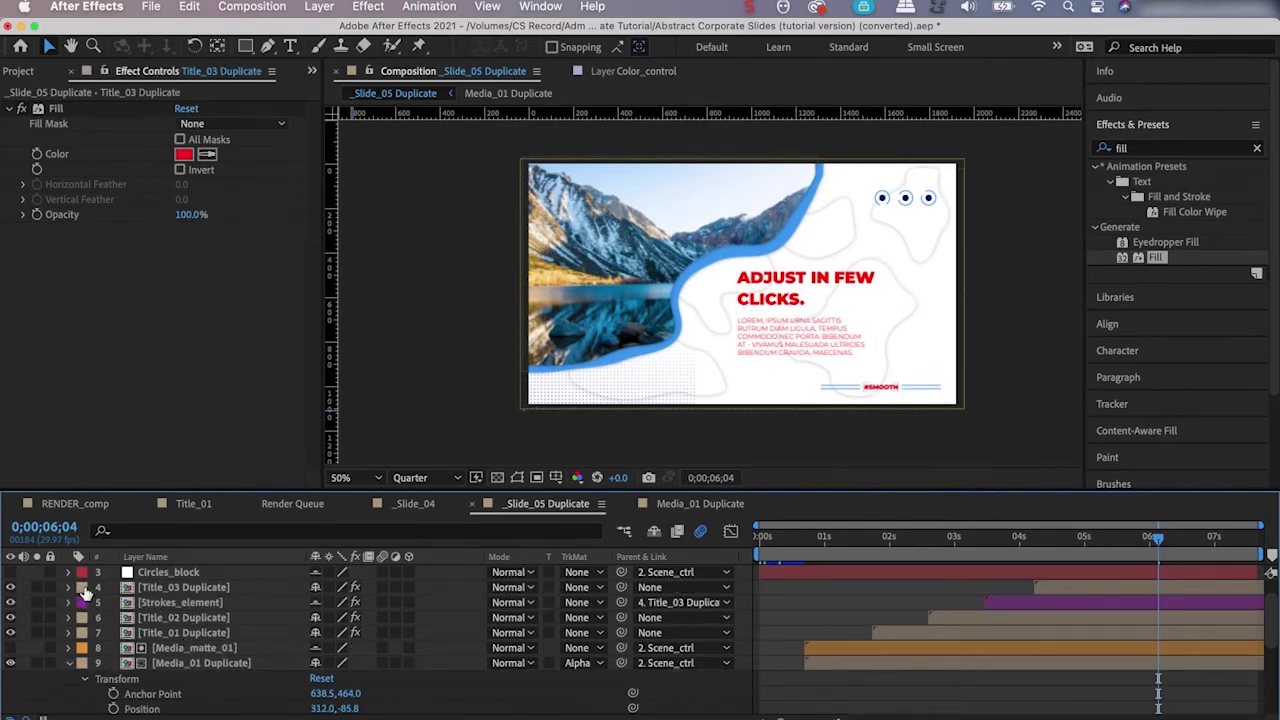
{"action": "left_click", "coordinate": [82, 592]}
{"action": "left_click", "coordinate": [140, 640]}
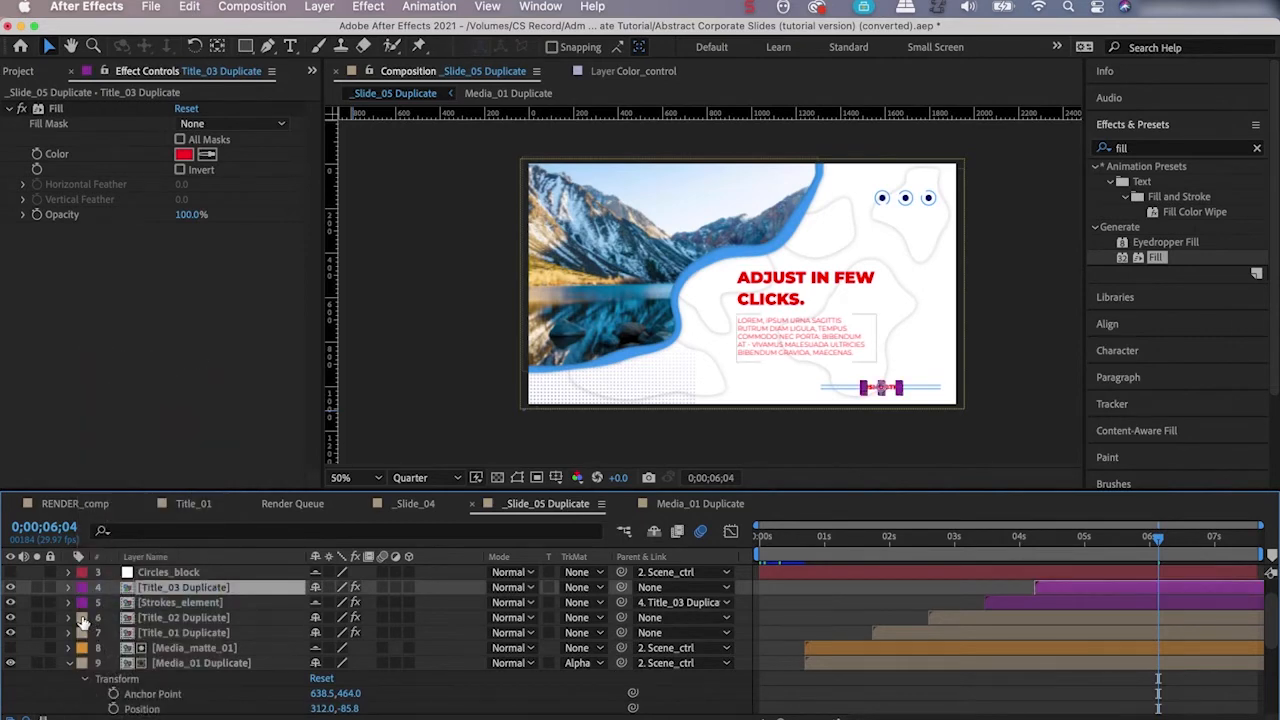
{"action": "left_click", "coordinate": [82, 617]}
{"action": "left_click", "coordinate": [135, 646]}
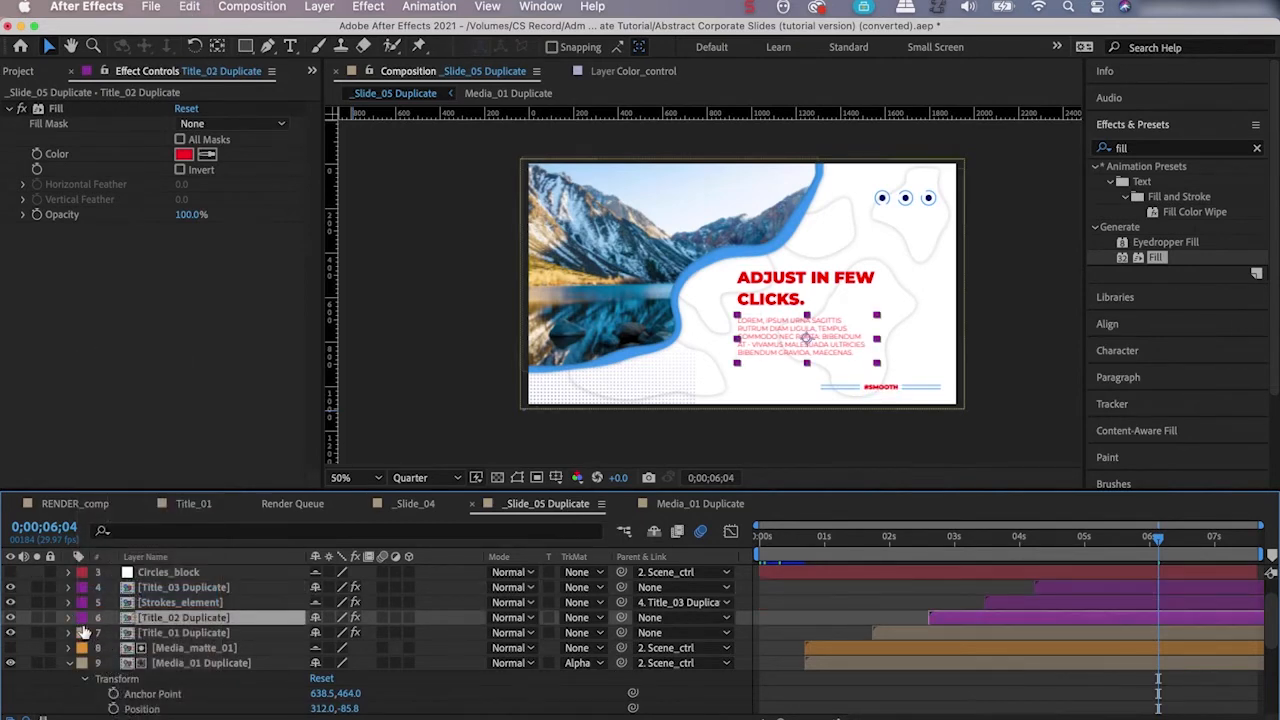
{"action": "left_click", "coordinate": [82, 632]}
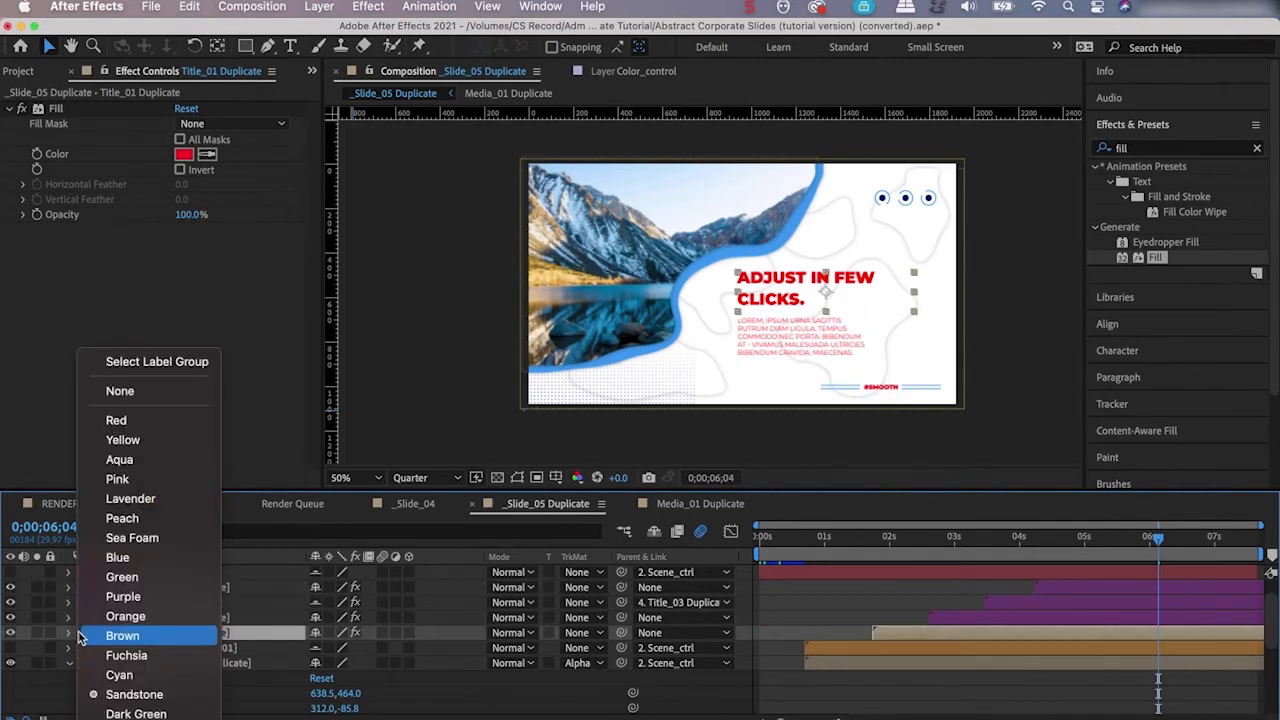
{"action": "left_click", "coordinate": [123, 596]}
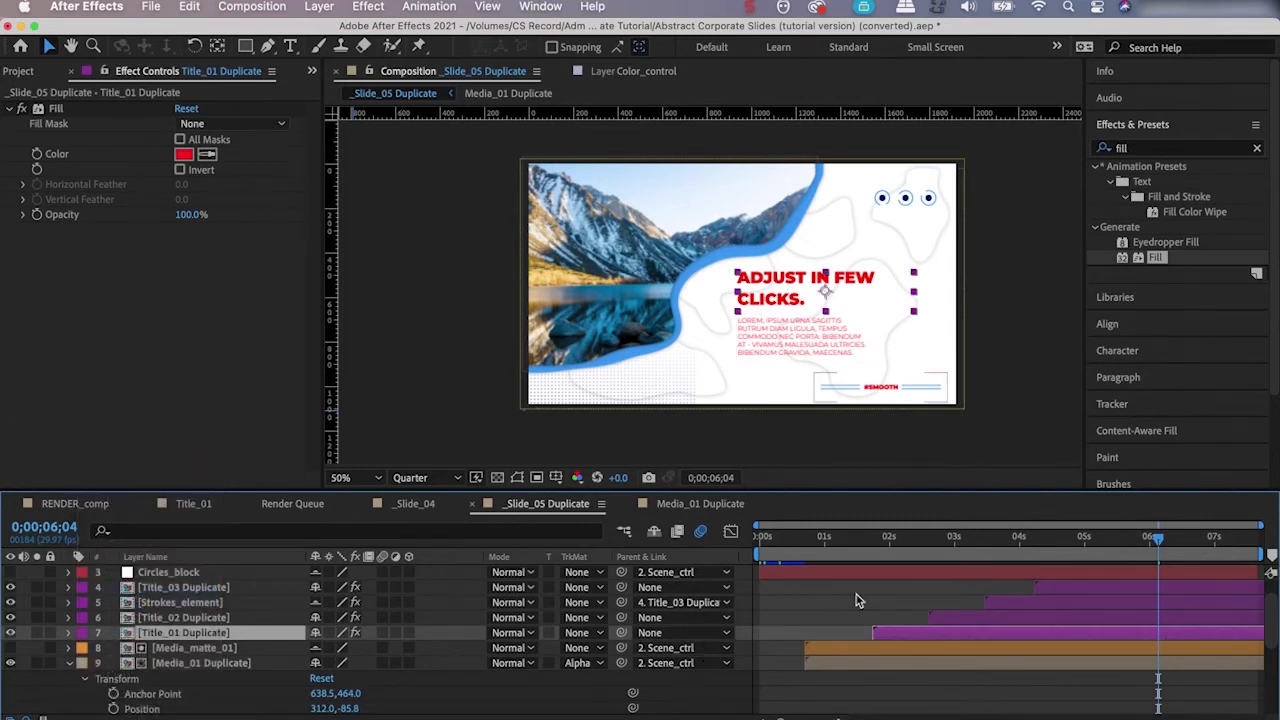
Check the duplicate slide at 0;00;05;18, and open RENDER_comp at 0;00;27;23.
{"action": "left_click", "coordinate": [710, 368]}
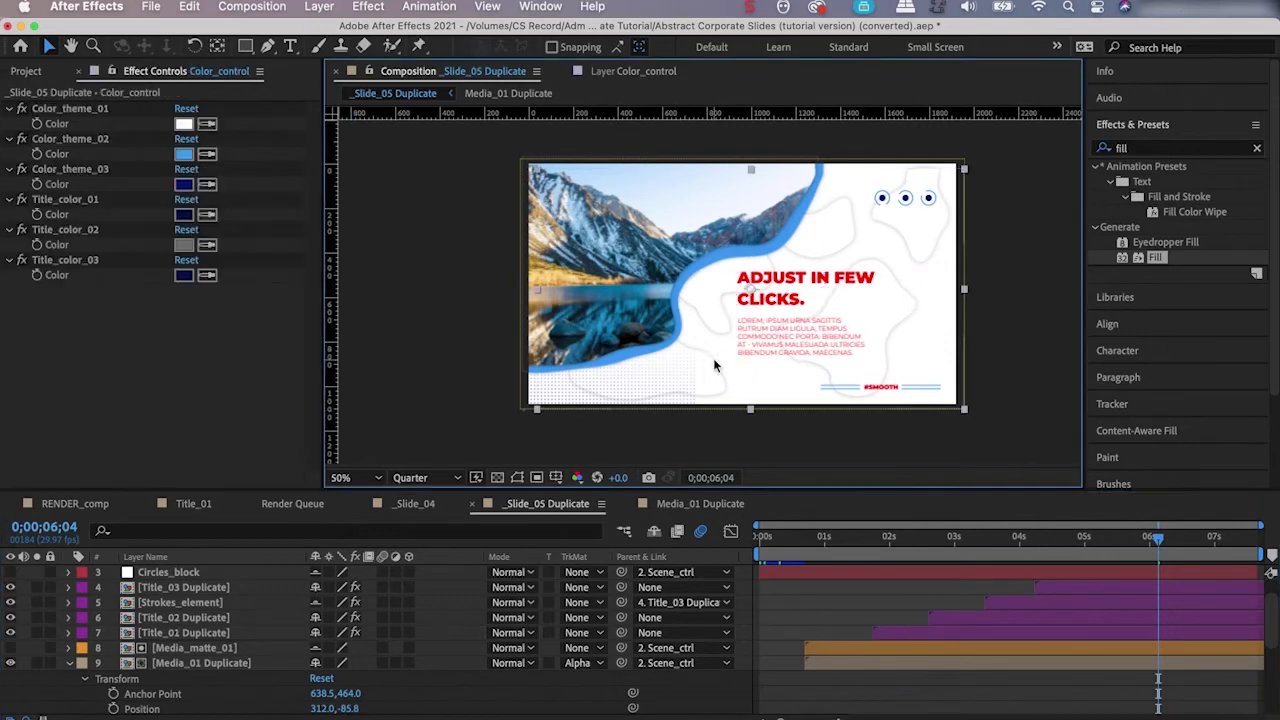
{"action": "left_click_drag", "start_coordinate": [1210, 537], "coordinate": [1129, 576]}
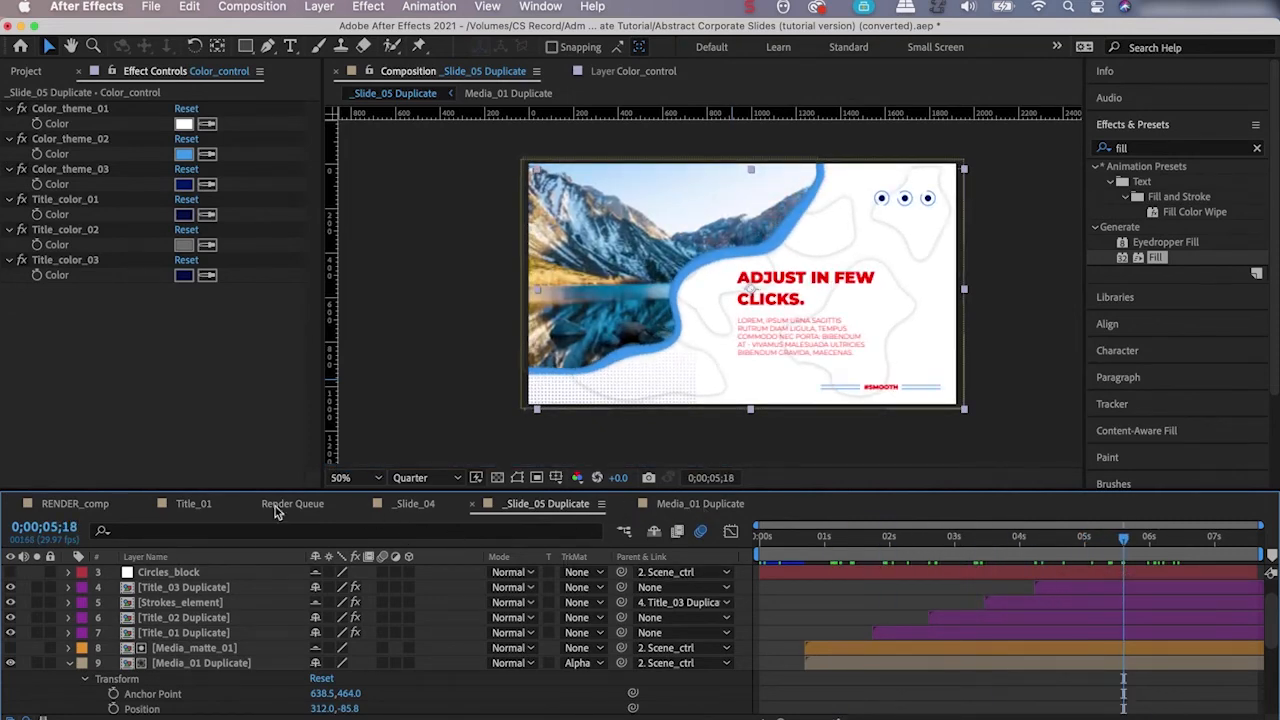
{"action": "left_click", "coordinate": [73, 507]}
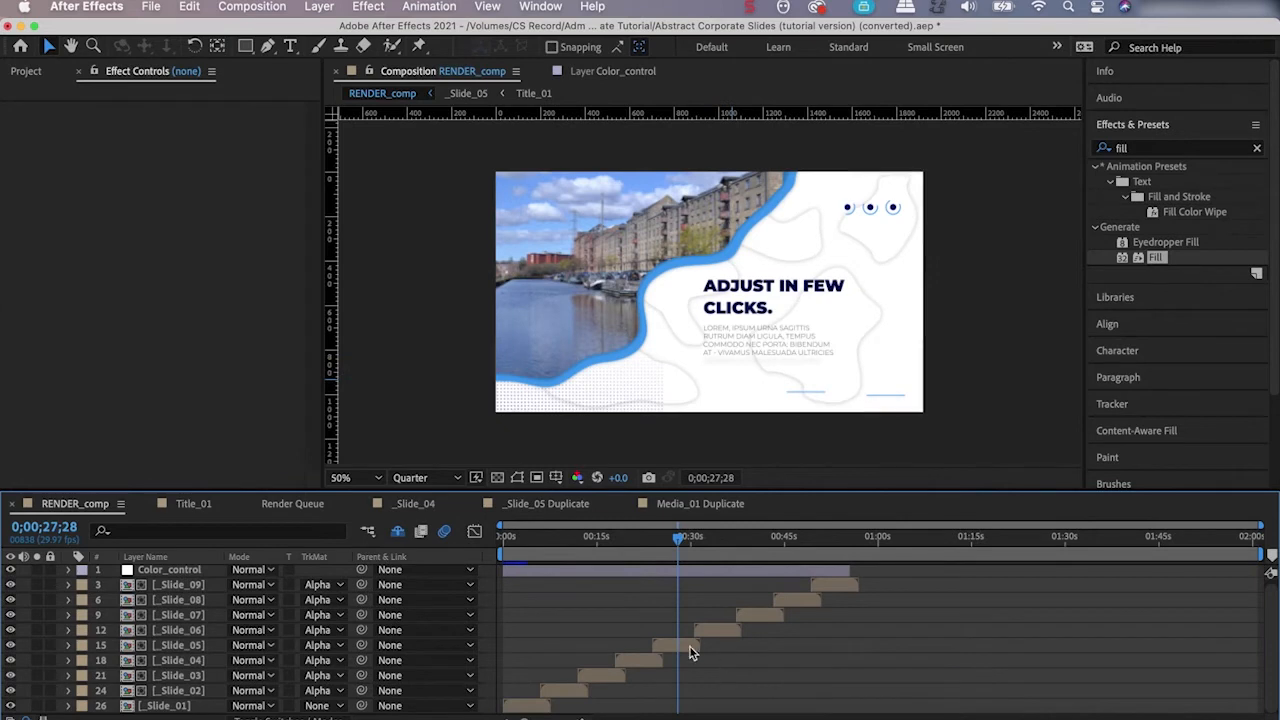
{"action": "mouse_move", "coordinate": [680, 555]}
{"action": "left_mouse_down"}
{"action": "mouse_move", "coordinate": [668, 555]}
{"action": "mouse_move", "coordinate": [690, 552]}
{"action": "mouse_move", "coordinate": [660, 560]}
{"action": "mouse_move", "coordinate": [679, 562]}
{"action": "left_mouse_up"}
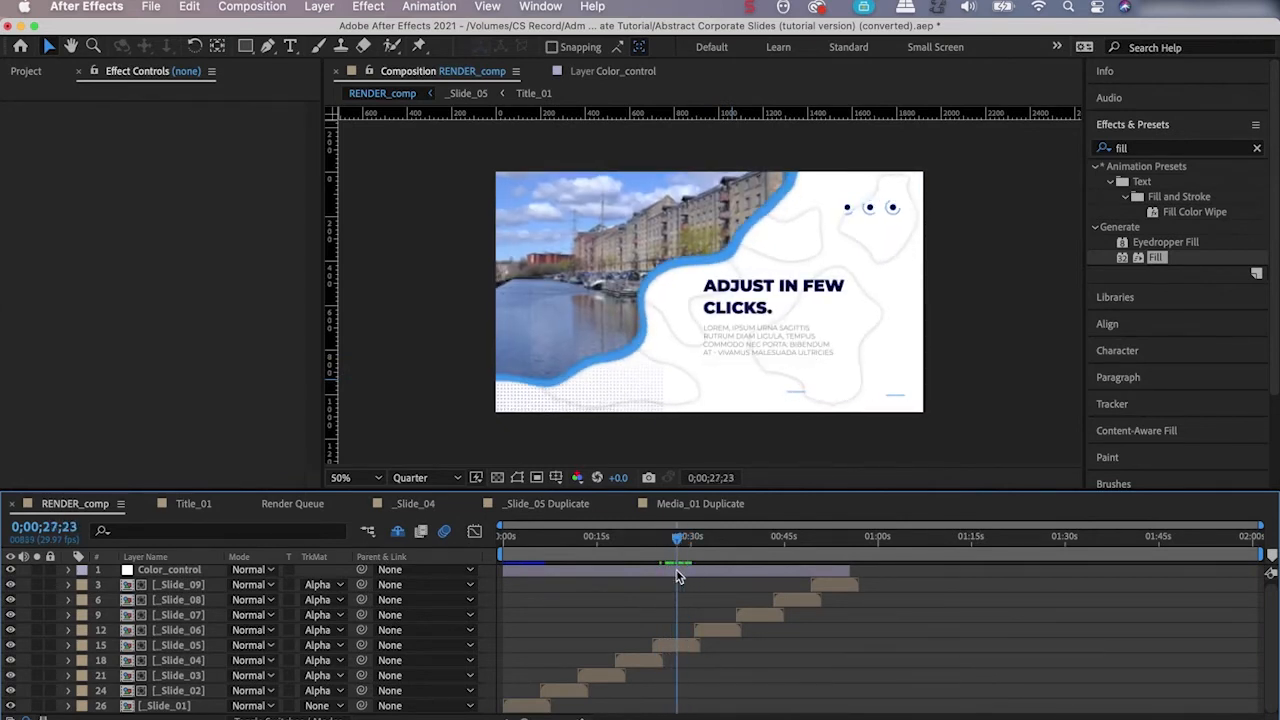
Examine how the _Slide_05 layer is stacked and timed with its Transition matte and Transition_color 4 layers in RENDER_comp.
{"action": "left_click", "coordinate": [674, 637]}
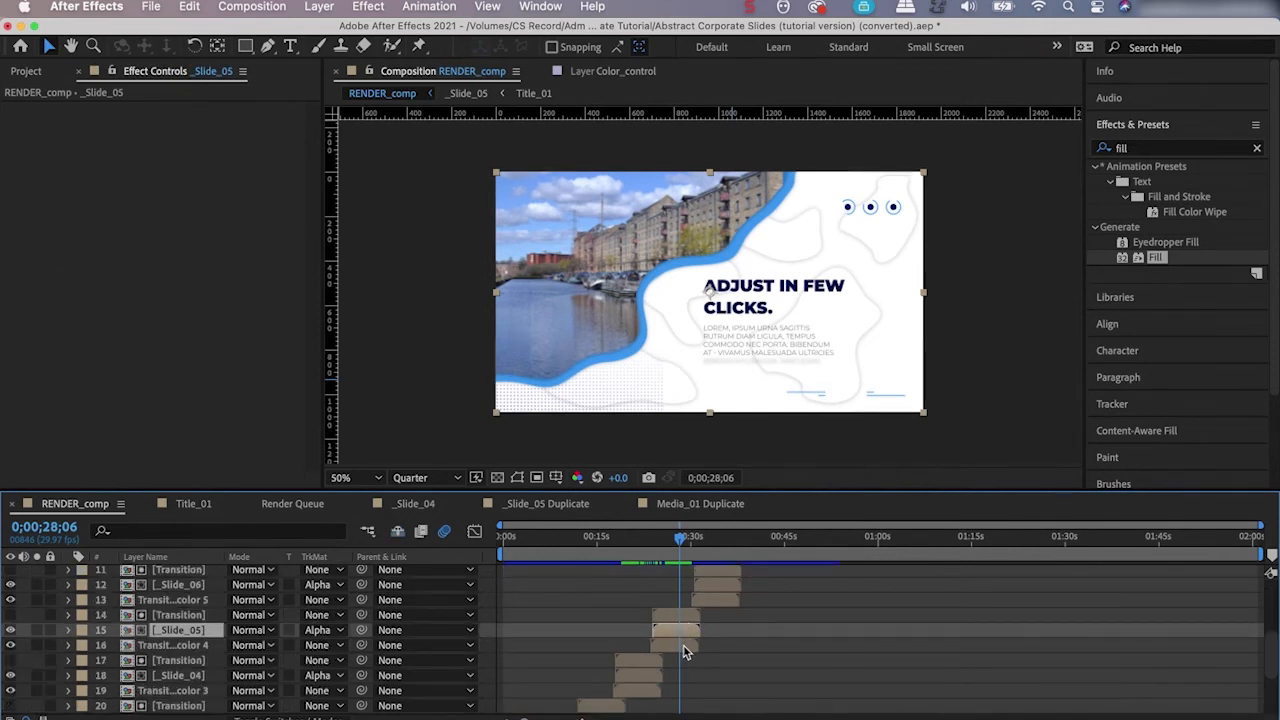
{"action": "scroll", "coordinate": [682, 650], "scroll_direction": "up", "scroll_amount": 2}
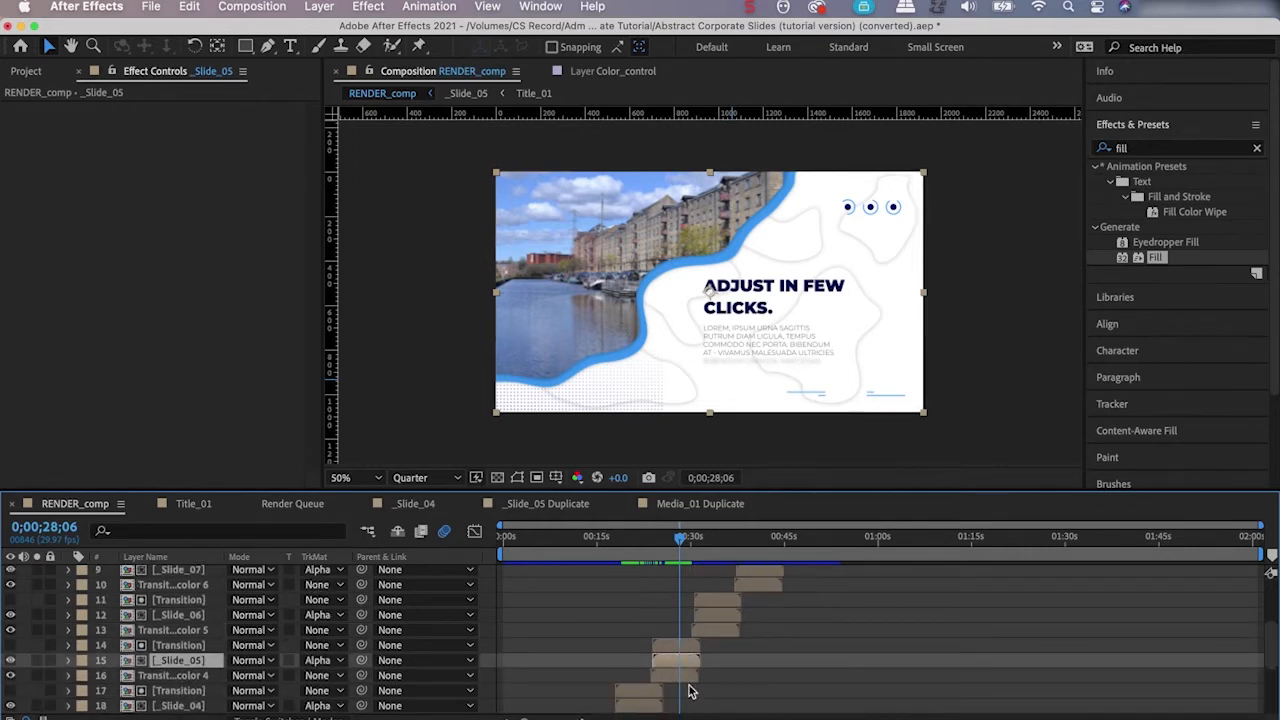
{"action": "scroll", "coordinate": [684, 676], "scroll_direction": "down", "scroll_amount": 3}
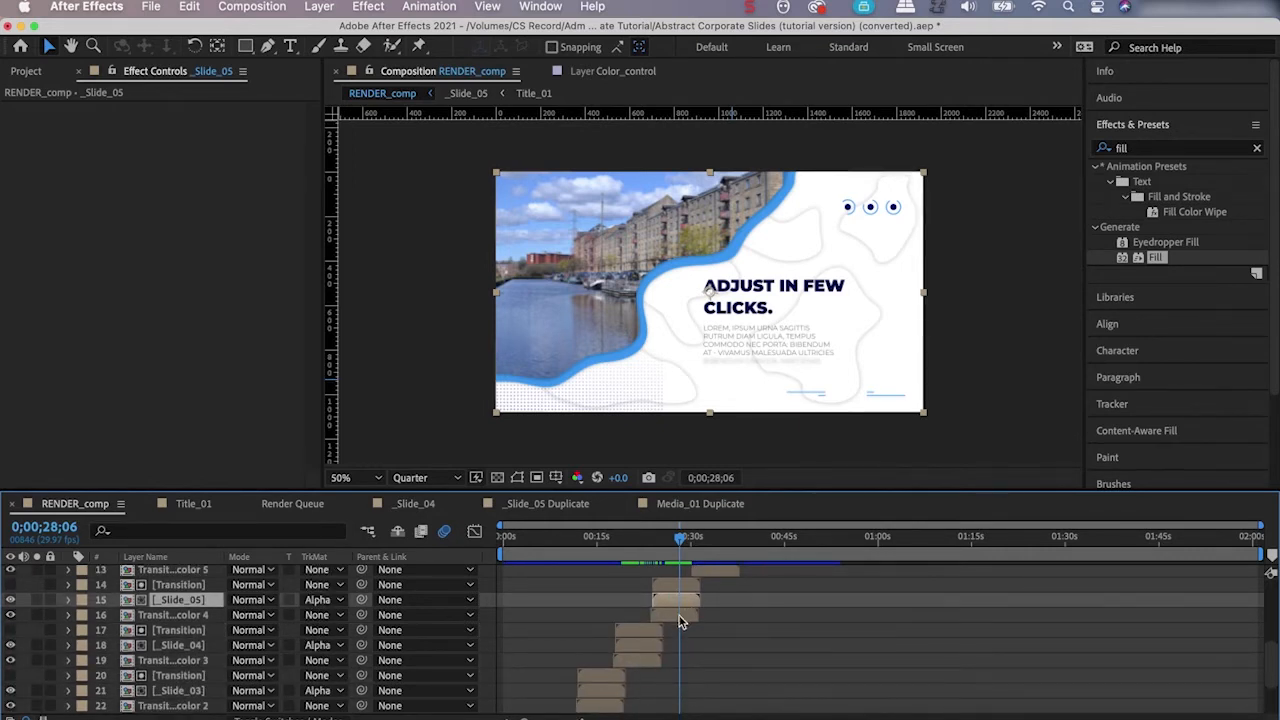
{"action": "scroll", "coordinate": [680, 625], "scroll_direction": "up", "scroll_amount": 2}
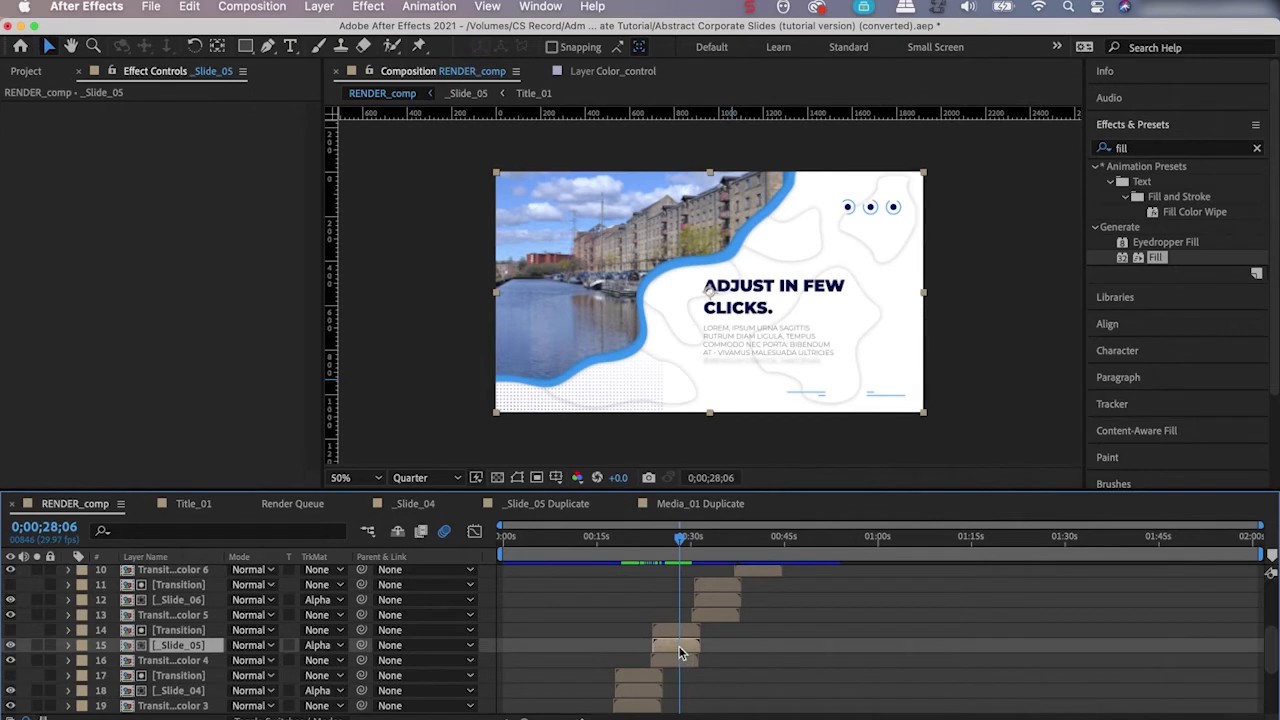
{"action": "scroll", "coordinate": [680, 655], "scroll_direction": "down", "scroll_amount": 1}
{"action": "left_click", "coordinate": [668, 648]}
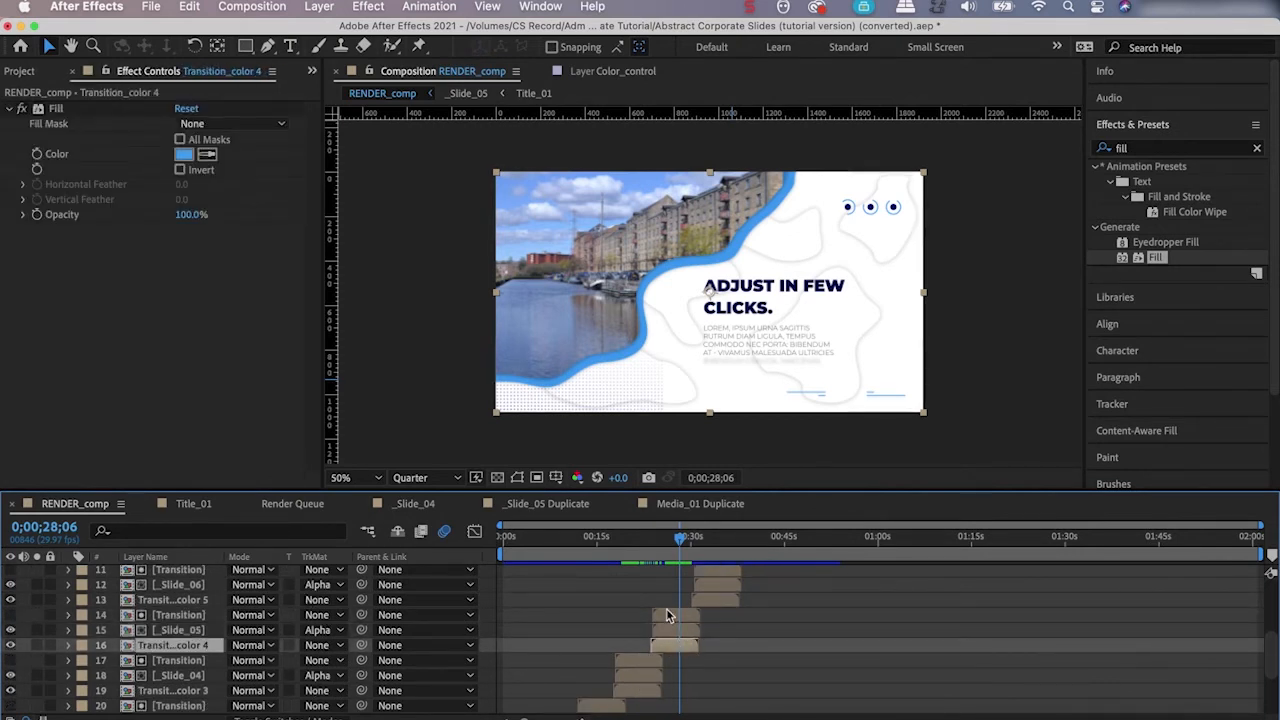
{"action": "left_click", "coordinate": [670, 630]}
{"action": "left_click", "coordinate": [682, 542]}
{"action": "left_click_drag", "start_coordinate": [682, 542], "coordinate": [677, 584]}
{"action": "left_click", "coordinate": [675, 620]}
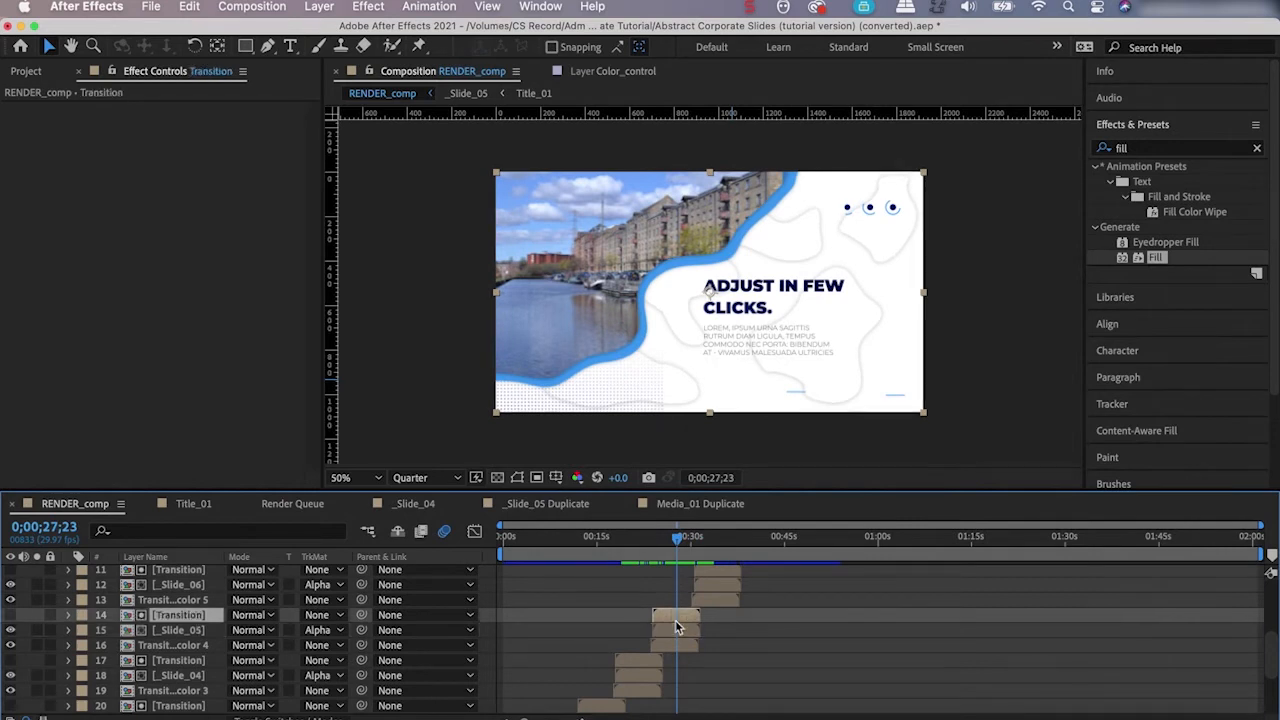
{"action": "left_click", "coordinate": [673, 632]}
Add the _Slide_05 Duplicate composition to RENDER_comp directly above the _Slide_05 Transition layer, starting near the end of _Slide_05.
{"action": "left_click", "coordinate": [28, 74]}
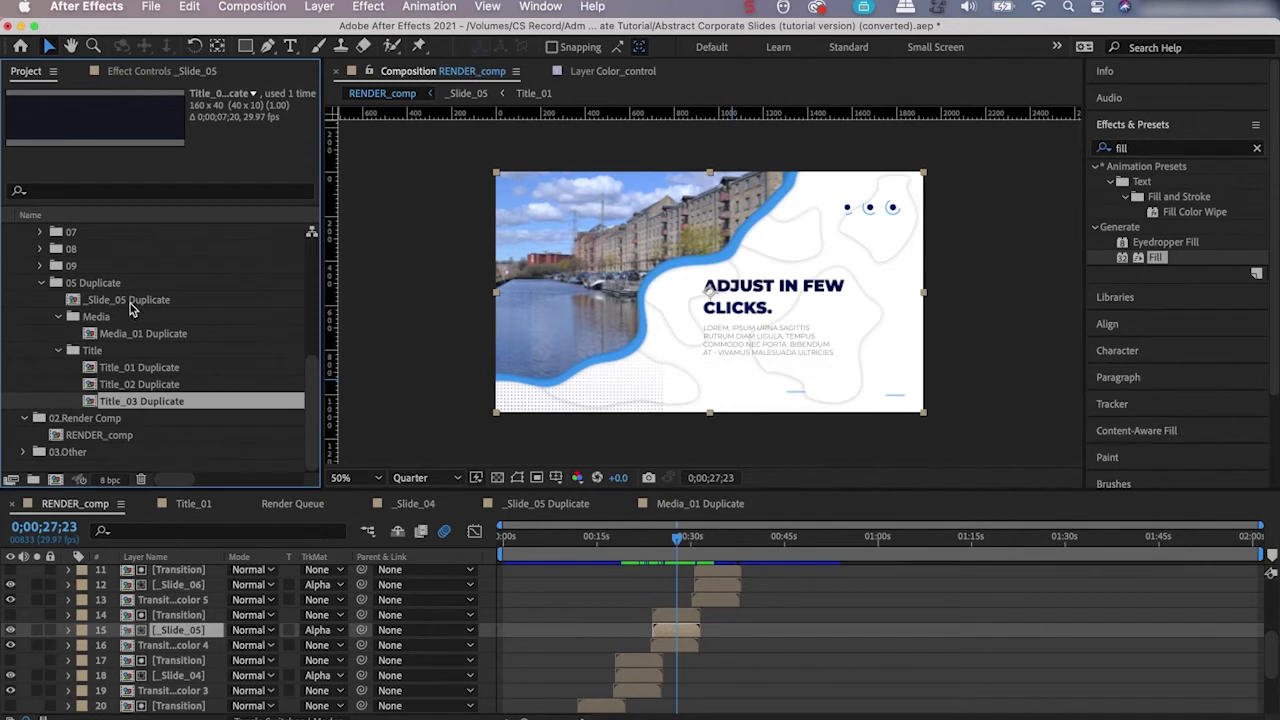
{"action": "left_click_drag", "start_coordinate": [125, 303], "coordinate": [711, 622]}
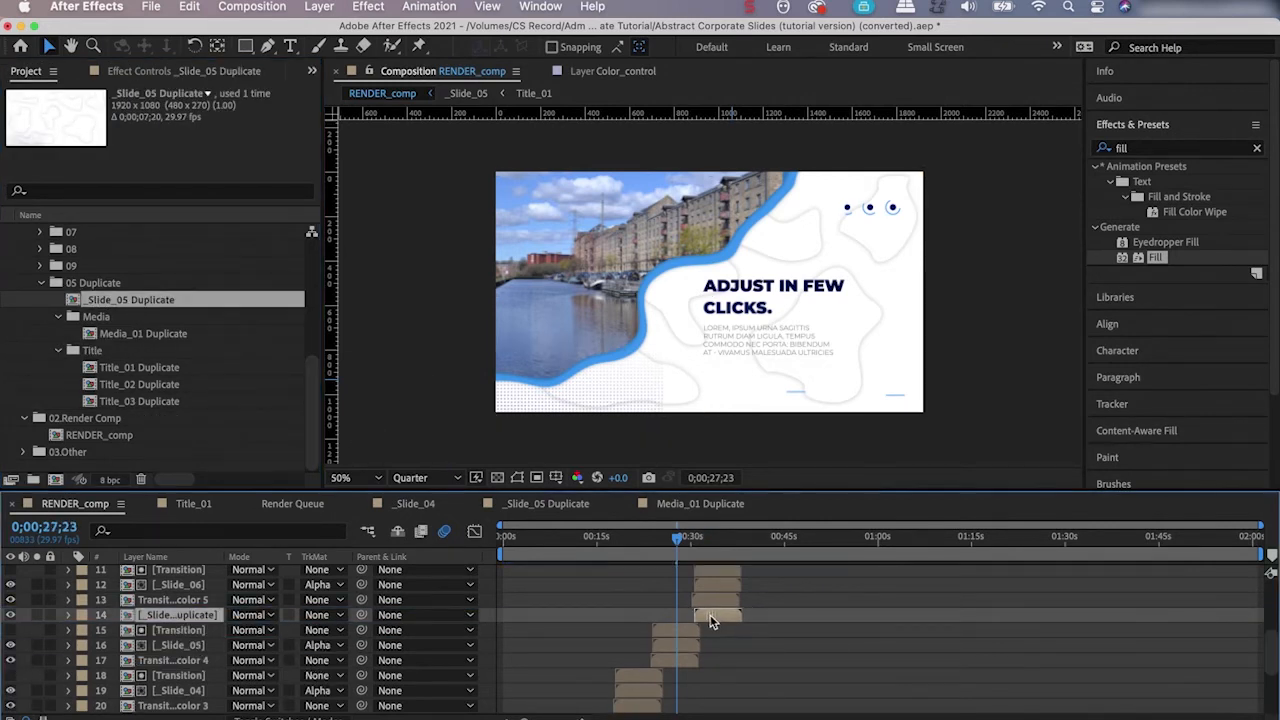
{"action": "scroll", "coordinate": [747, 647], "scroll_direction": "up", "scroll_amount": 1}
{"action": "left_click_drag", "start_coordinate": [706, 631], "coordinate": [712, 631]}
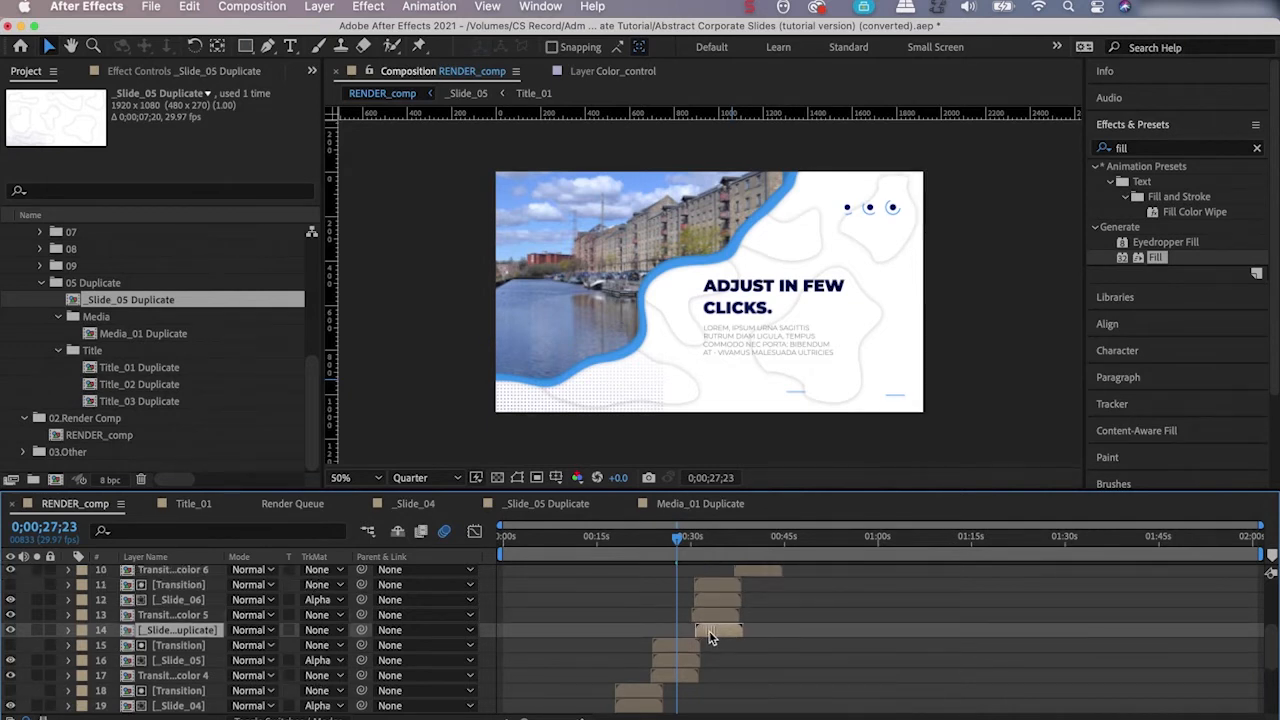
Shift all slide and transition layers from Transition_color 5 and _Slide_06 upward later in time, starting near the end of _Slide_05 Duplicate.
{"action": "scroll", "coordinate": [747, 615], "scroll_direction": "up", "scroll_amount": 5}
{"action": "left_click", "coordinate": [838, 590]}
{"action": "scroll", "coordinate": [794, 646], "scroll_direction": "down", "scroll_amount": 6}
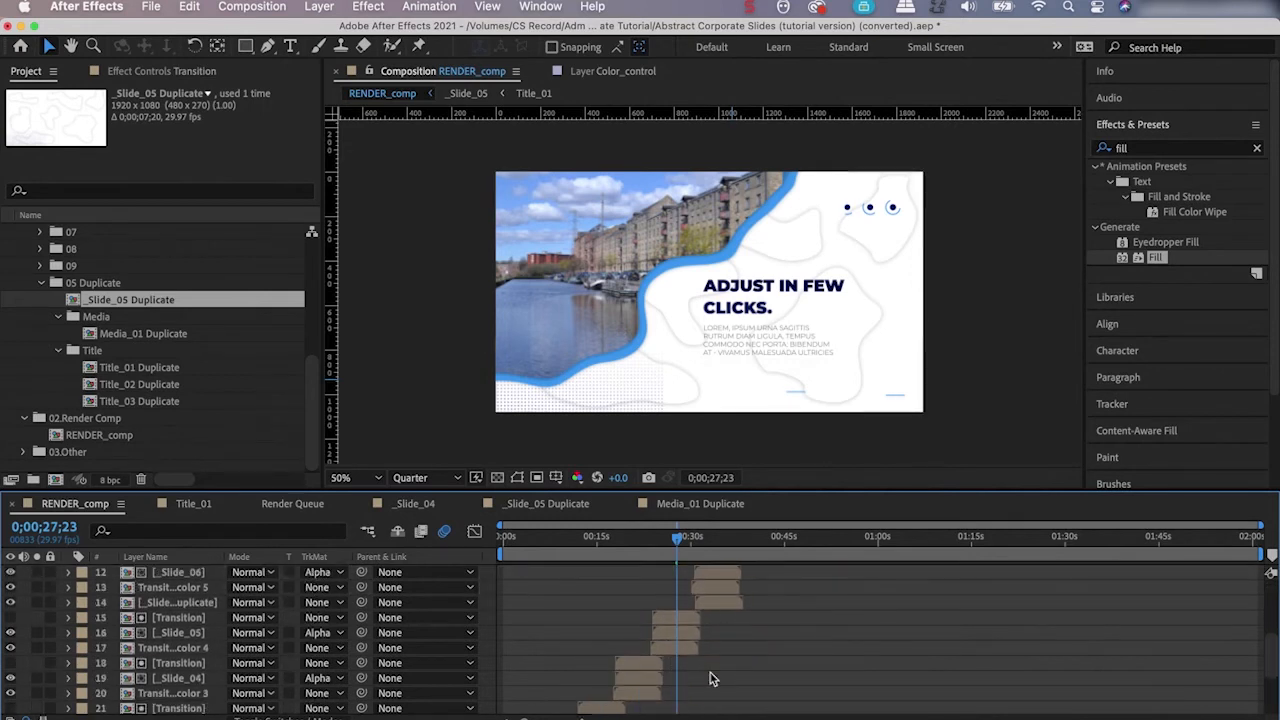
{"action": "scroll", "coordinate": [686, 663], "scroll_direction": "up", "scroll_amount": 3}
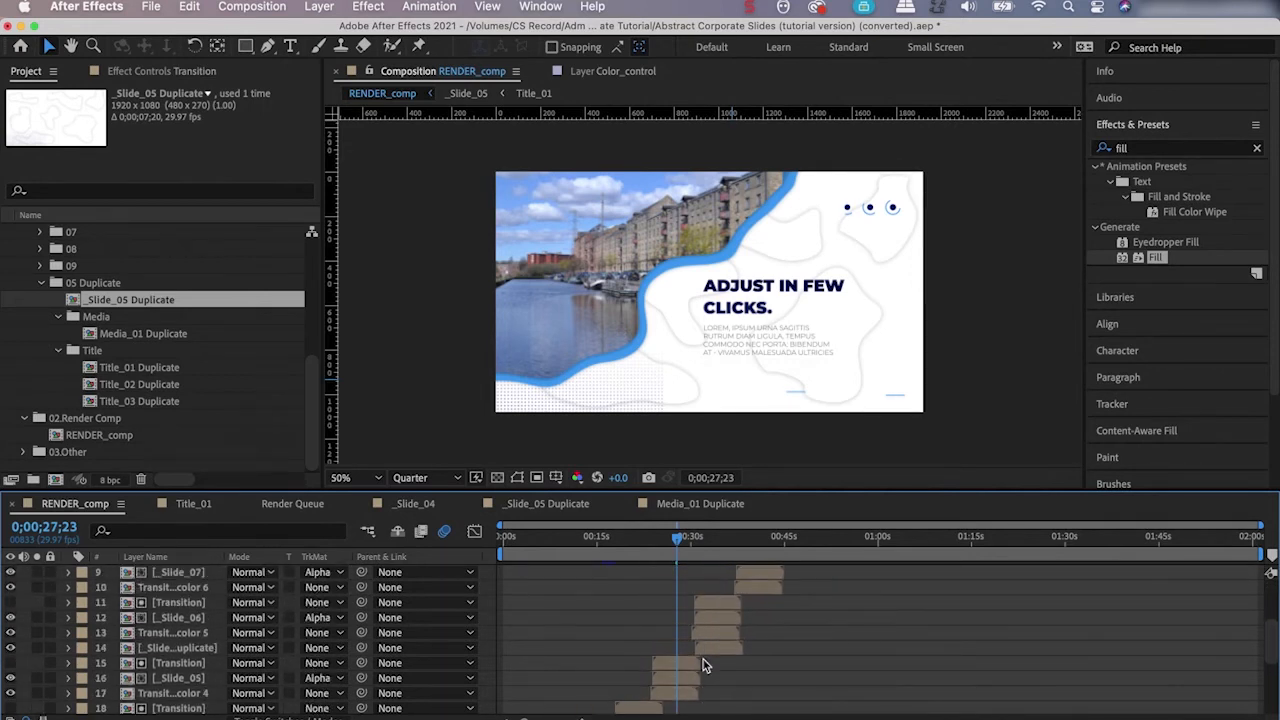
{"action": "left_click_drag", "start_coordinate": [703, 640], "coordinate": [757, 638]}
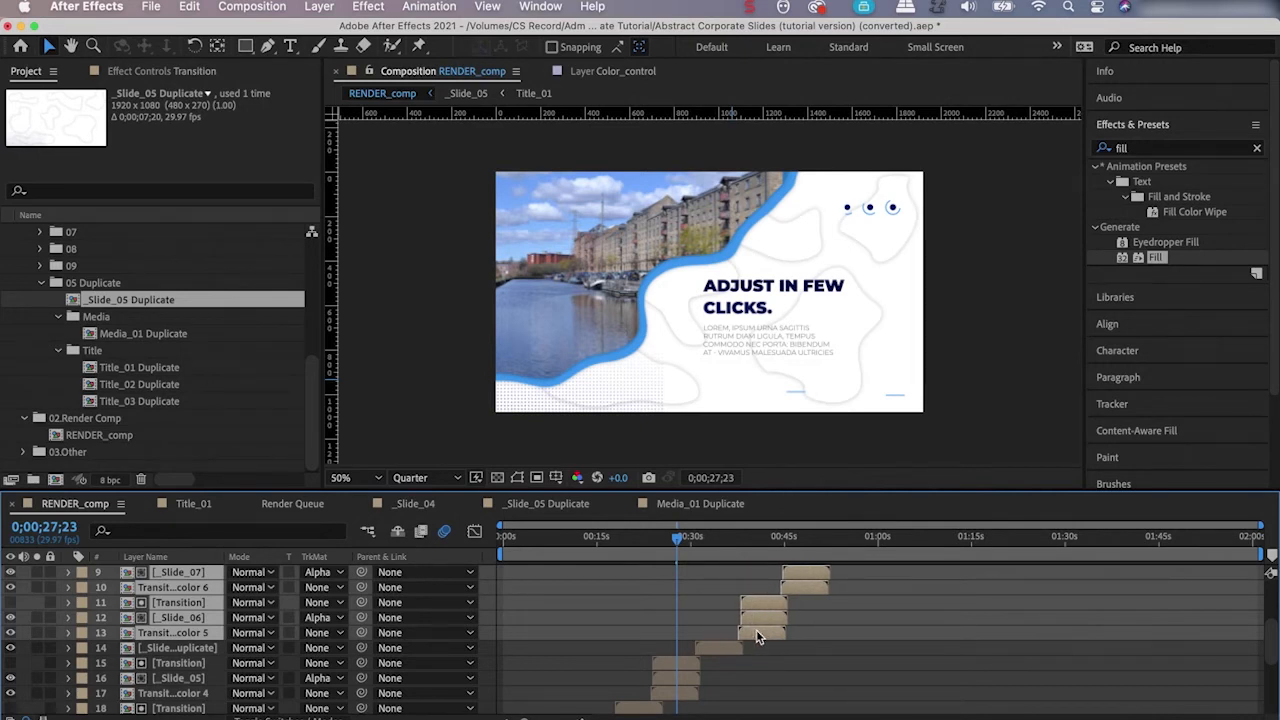
Duplicate the Transition layer of _Slide_05, place the copy directly above _Slide_05 Duplicate and align it with that slide's time span.
{"action": "left_click", "coordinate": [668, 667]}
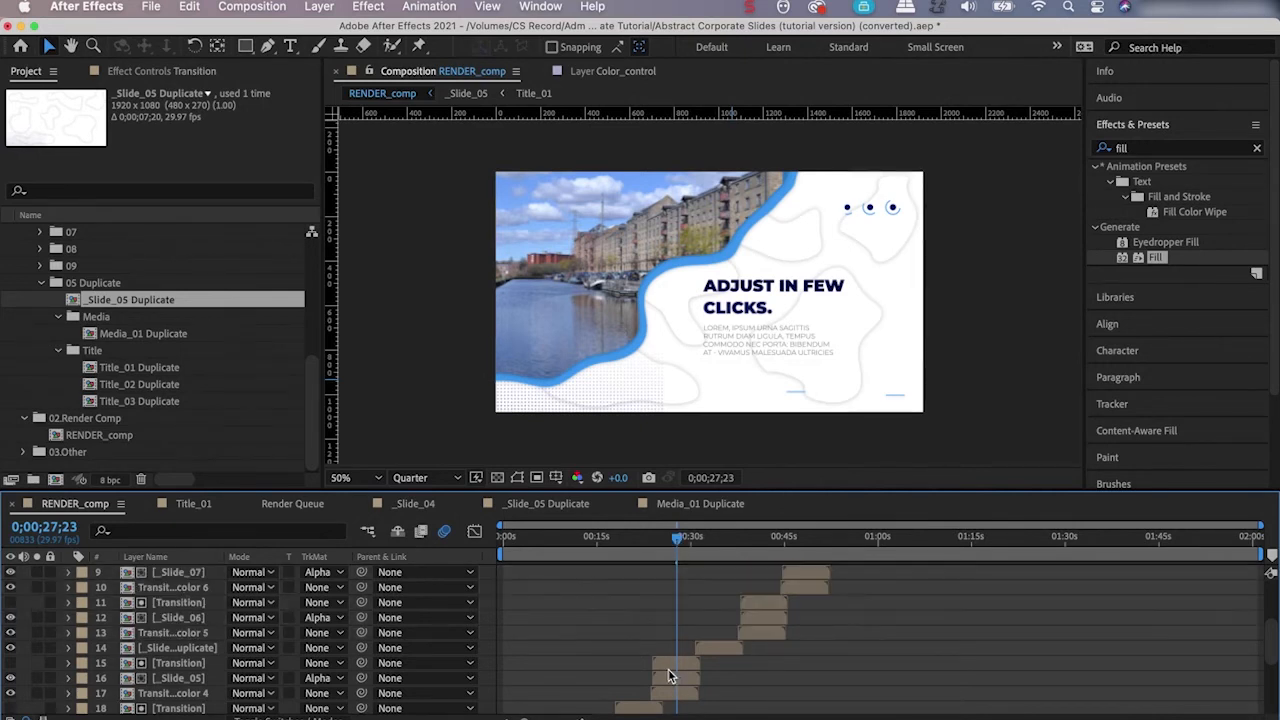
{"action": "left_click", "coordinate": [665, 698]}
{"action": "left_click", "coordinate": [668, 668]}
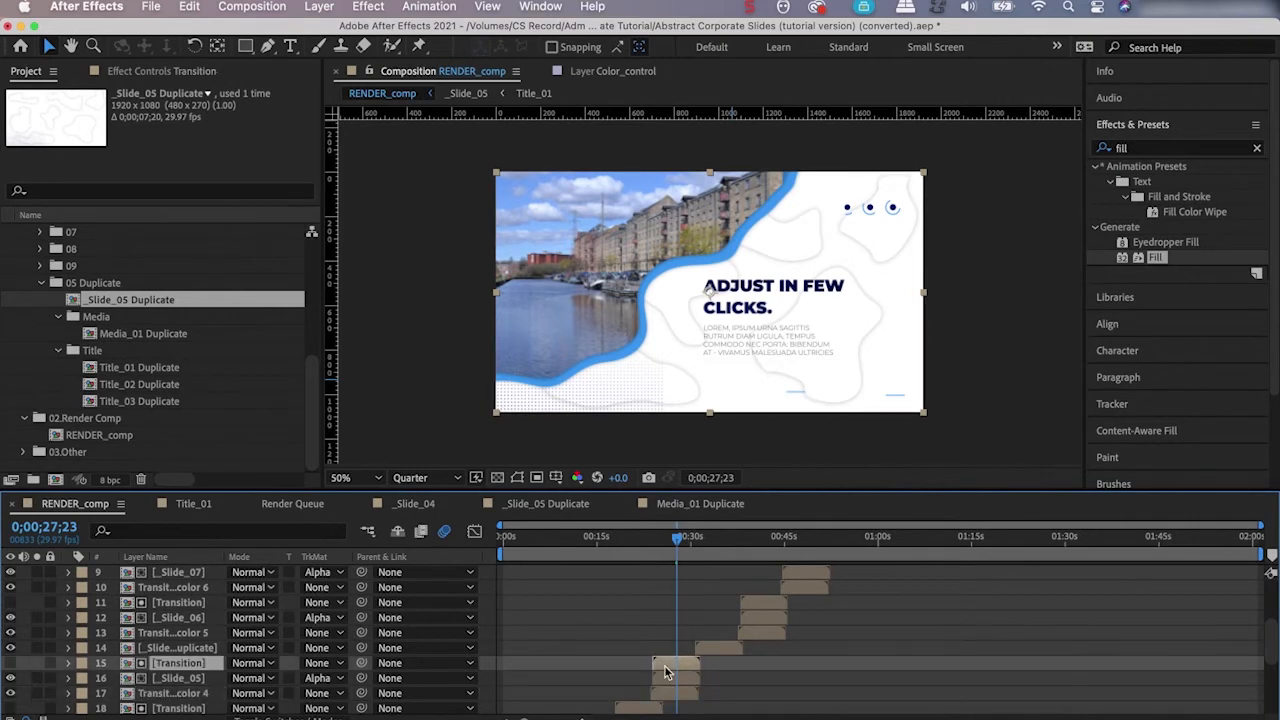
{"action": "left_click", "coordinate": [728, 652]}
{"action": "left_click", "coordinate": [662, 670]}
{"action": "scroll", "coordinate": [821, 627], "scroll_direction": "down", "scroll_amount": 5}
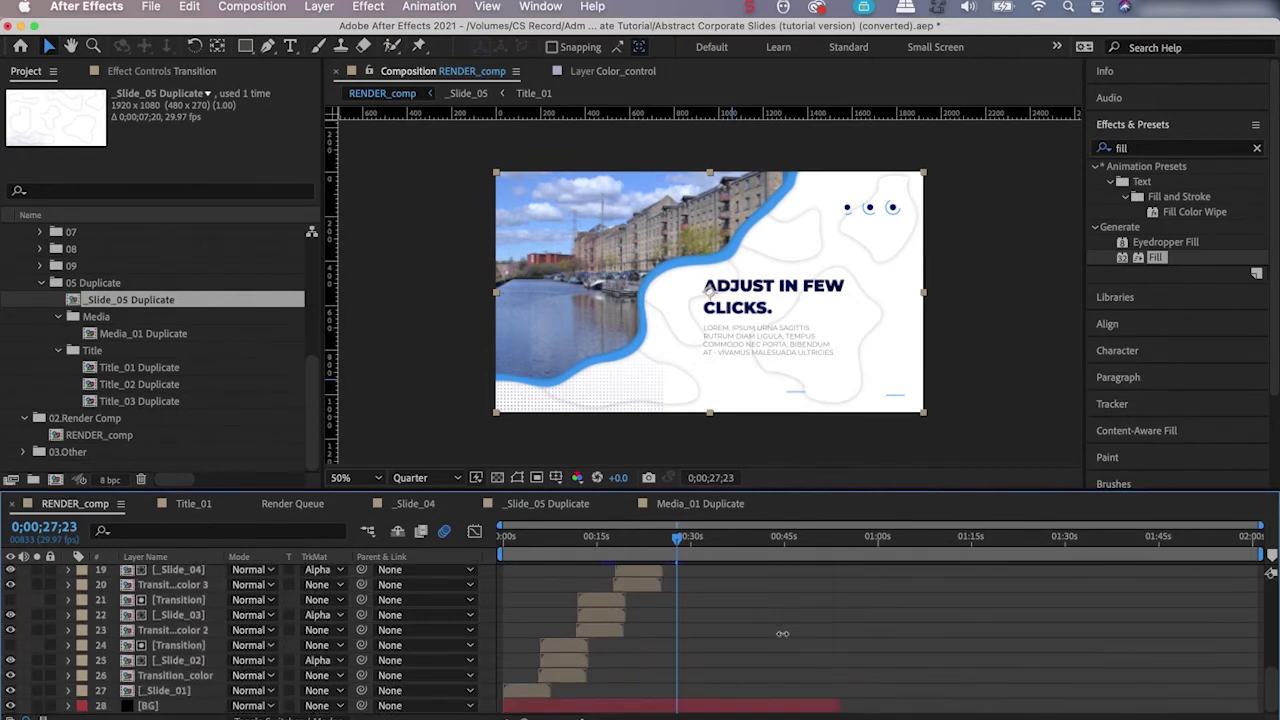
{"action": "scroll", "coordinate": [782, 633], "scroll_direction": "up", "scroll_amount": 5}
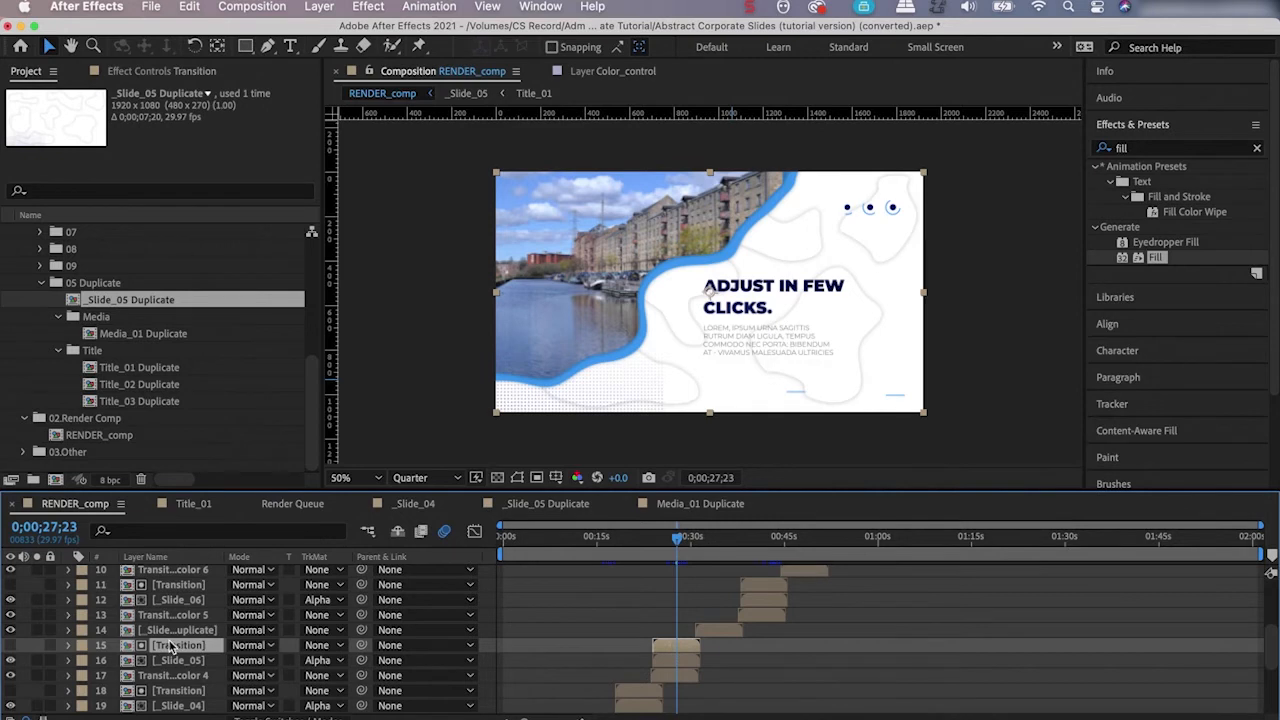
{"action": "key", "text": "ctrl+d"}
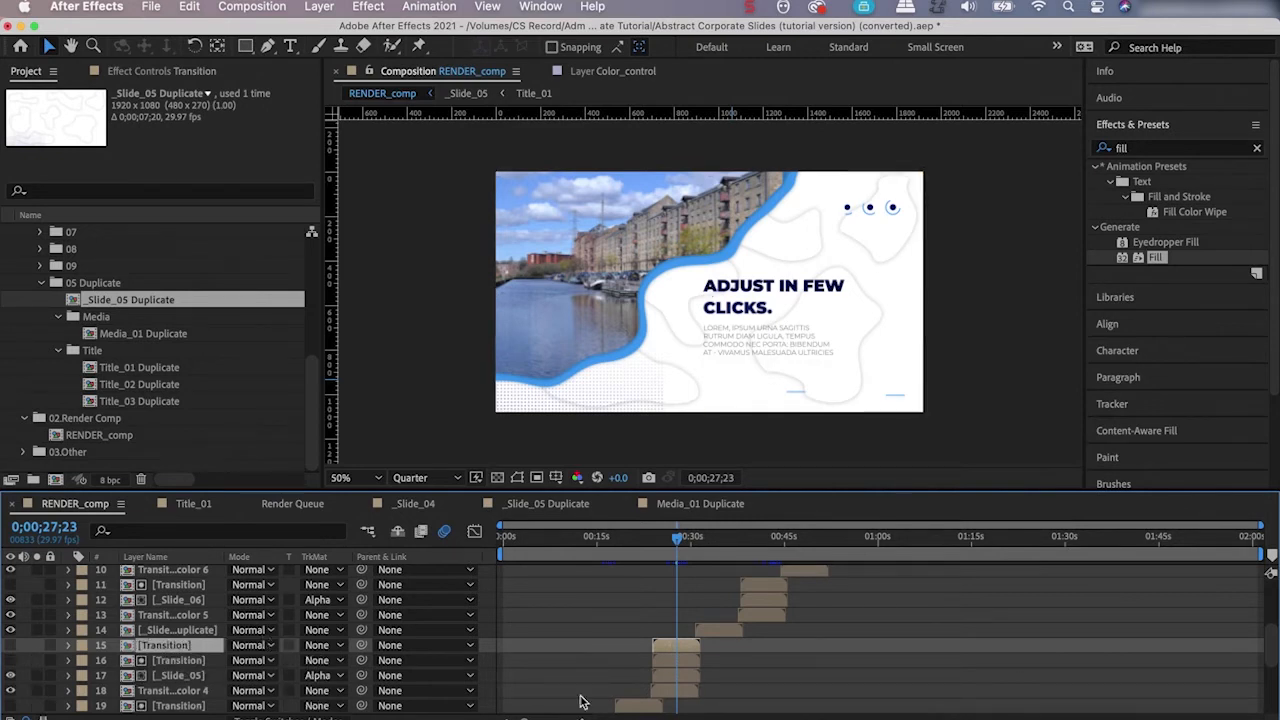
{"action": "left_click_drag", "start_coordinate": [148, 648], "coordinate": [172, 622]}
{"action": "left_click_drag", "start_coordinate": [682, 632], "coordinate": [728, 640]}
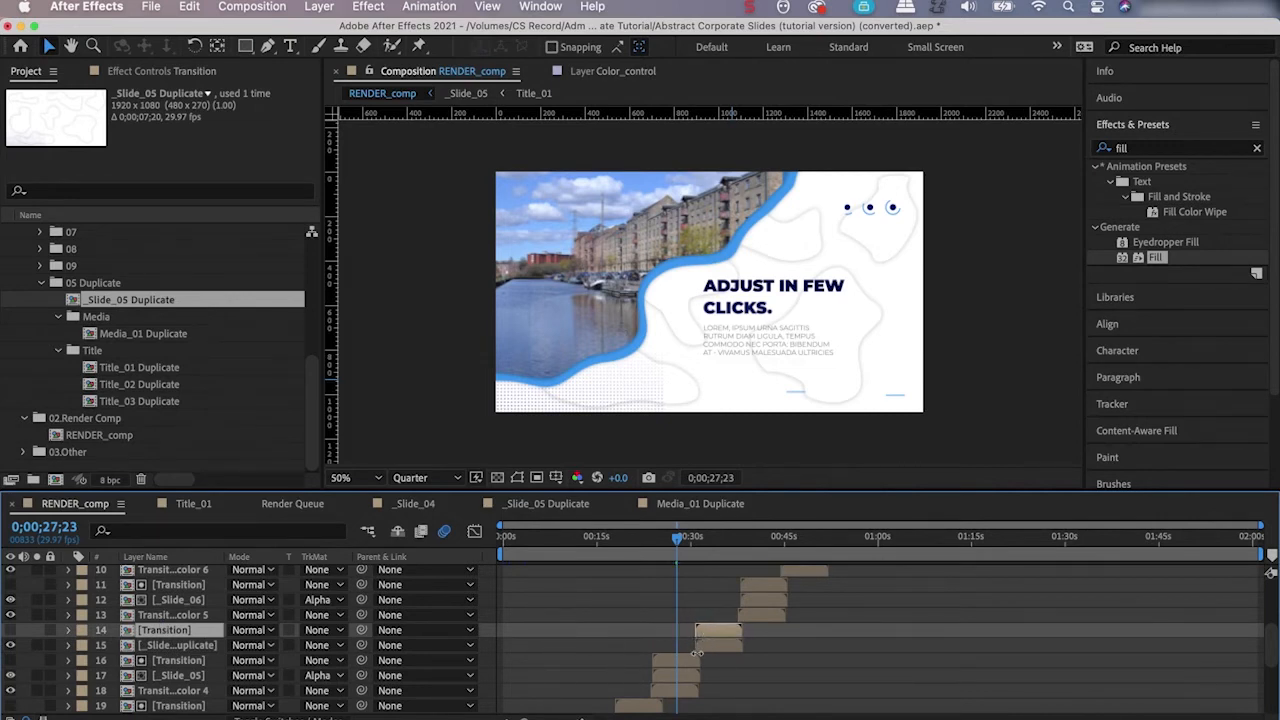
Duplicate the Transition_color 4 layer, place the copy directly below _Slide_05 Duplicate and shift it to start just before that slide.
{"action": "left_click", "coordinate": [668, 693]}
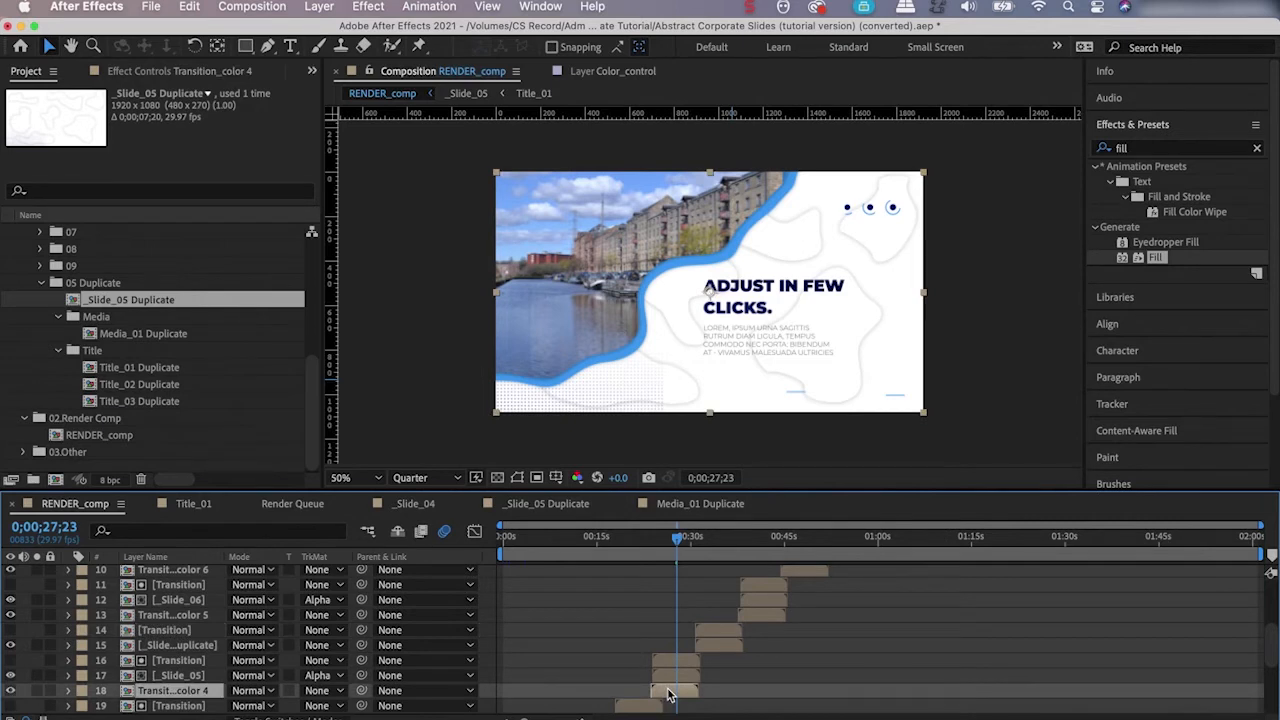
{"action": "key", "text": "super+d"}
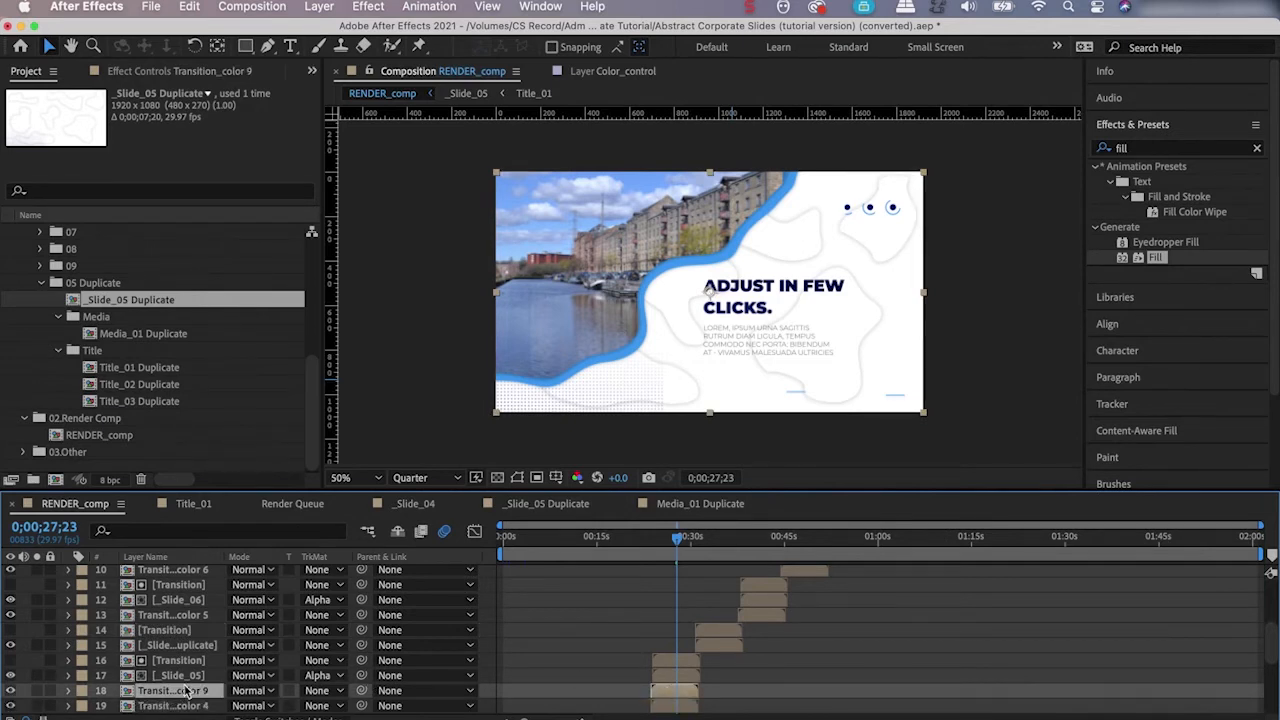
{"action": "left_click_drag", "start_coordinate": [175, 697], "coordinate": [184, 664]}
{"action": "left_click_drag", "start_coordinate": [676, 663], "coordinate": [714, 663]}
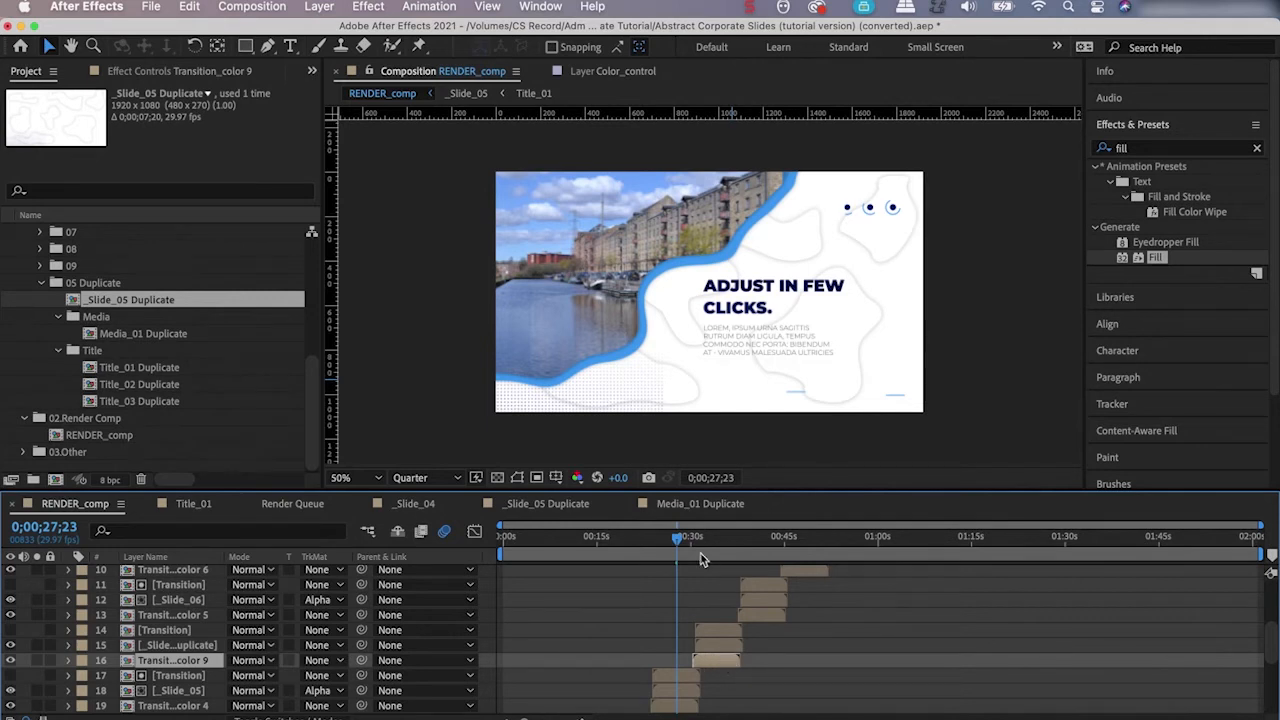
Check the start alignment of the copied transition layers and _Slide_05 Duplicate against the _Slide_05 group at 0;00;30;11.
{"action": "key", "text": "="}
{"action": "key", "text": "="}
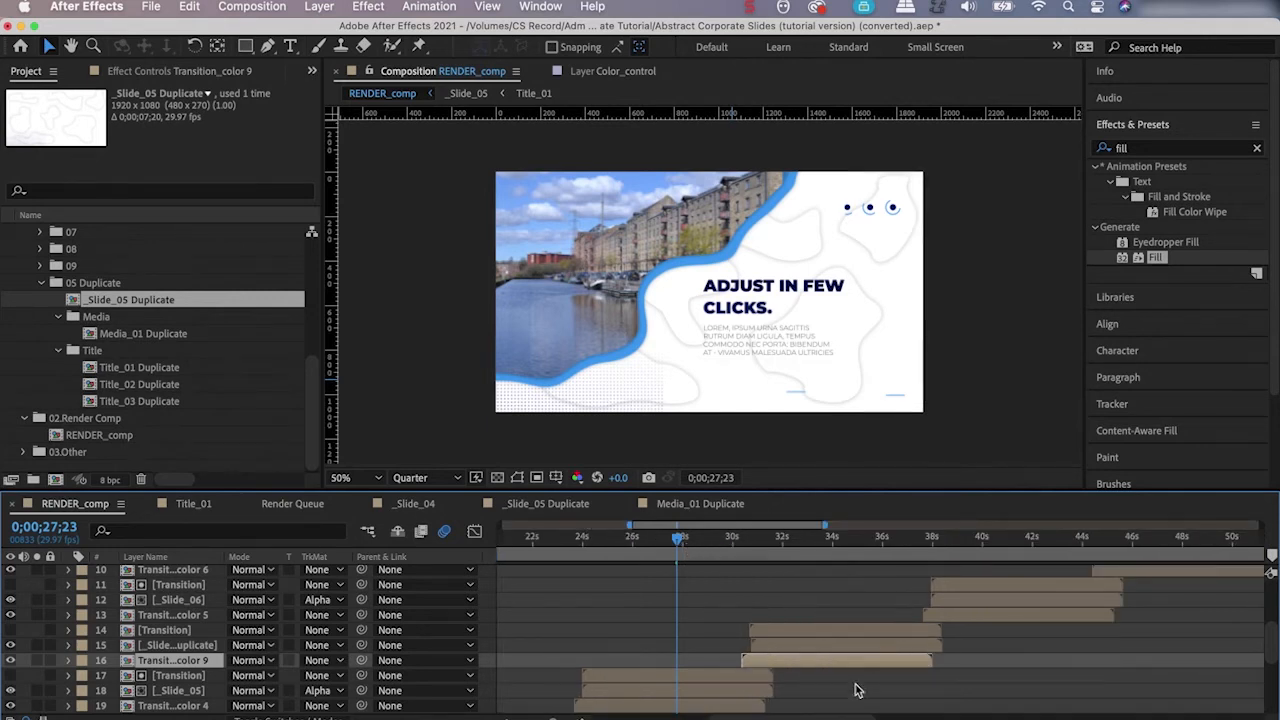
{"action": "left_click_drag", "start_coordinate": [720, 545], "coordinate": [742, 553]}
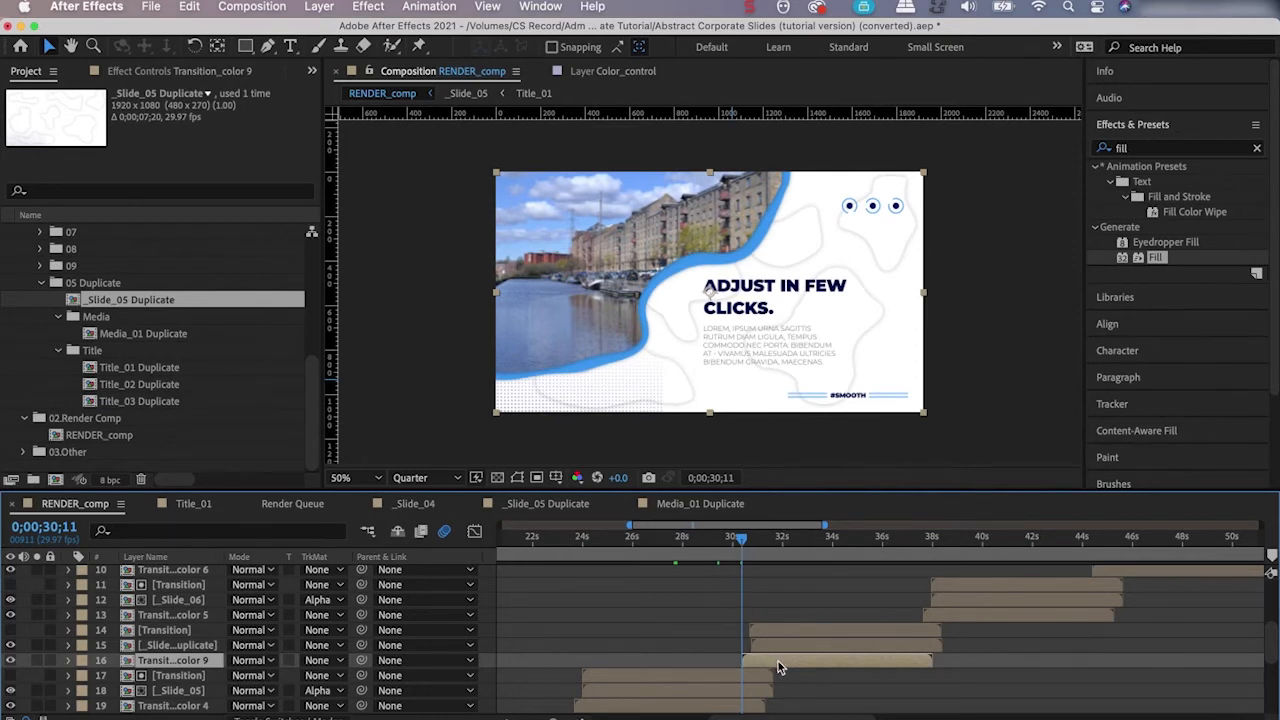
{"action": "scroll", "coordinate": [775, 670], "scroll_direction": "down", "scroll_amount": 3}
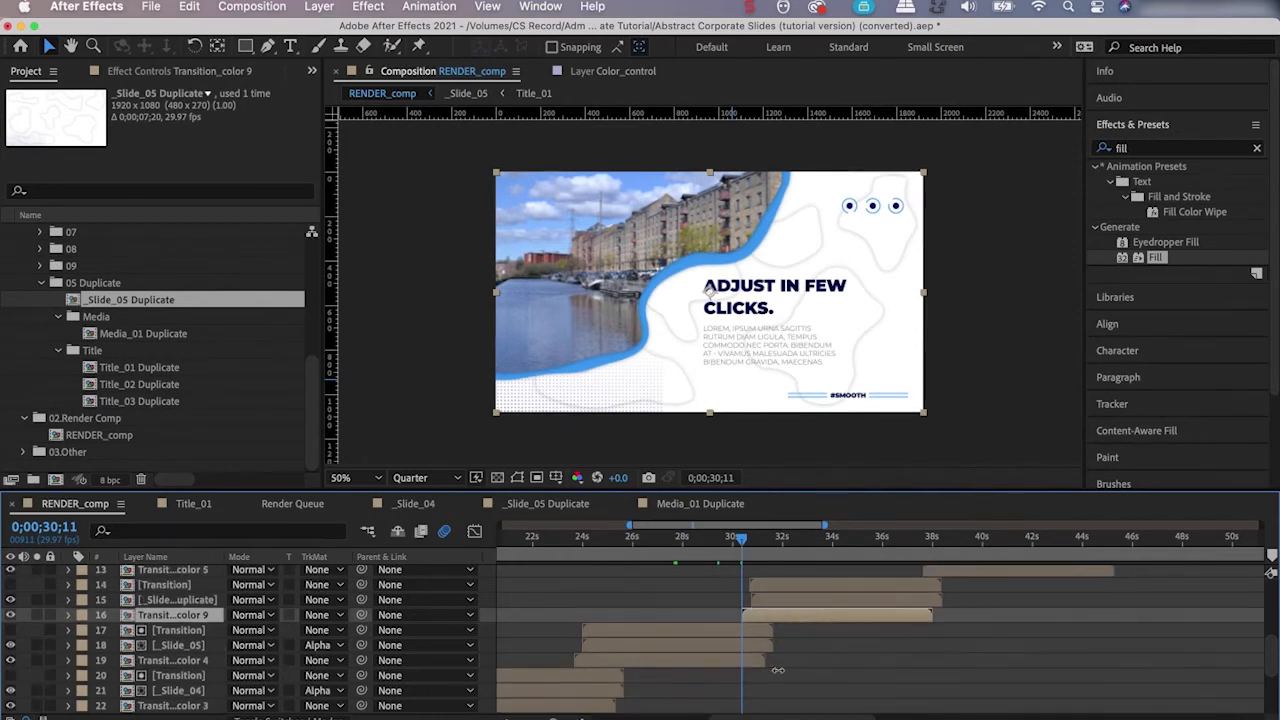
{"action": "scroll", "coordinate": [869, 633], "scroll_direction": "up", "scroll_amount": 2}
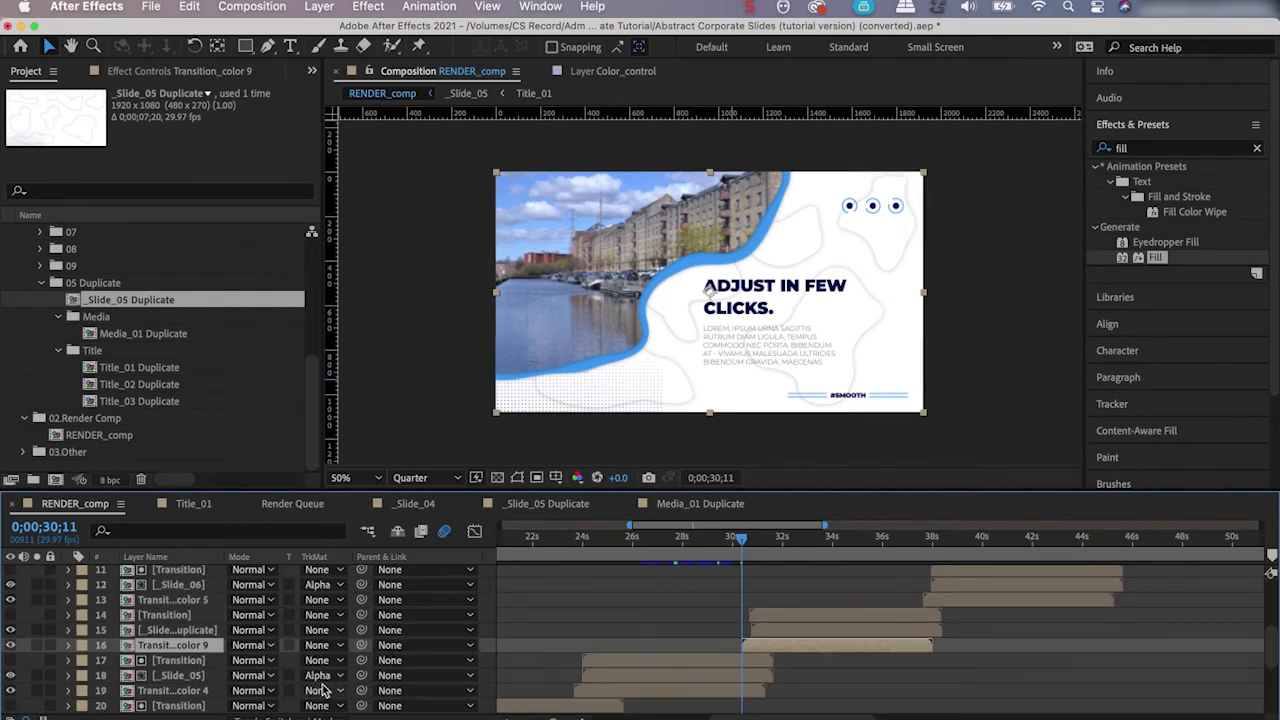
Set the track matte of _Slide_05 Duplicate to Alpha Matte "[Transition]" and preview the transition into that slide.
{"action": "left_click", "coordinate": [180, 676]}
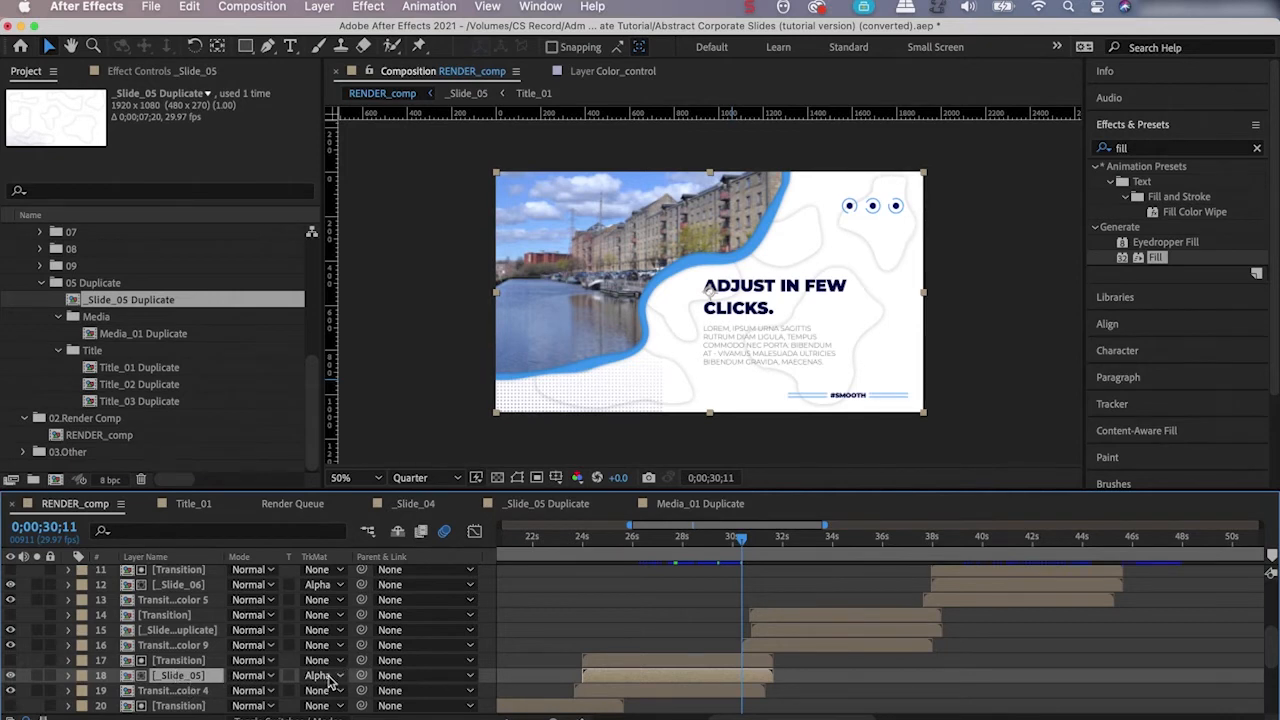
{"action": "left_click", "coordinate": [172, 664]}
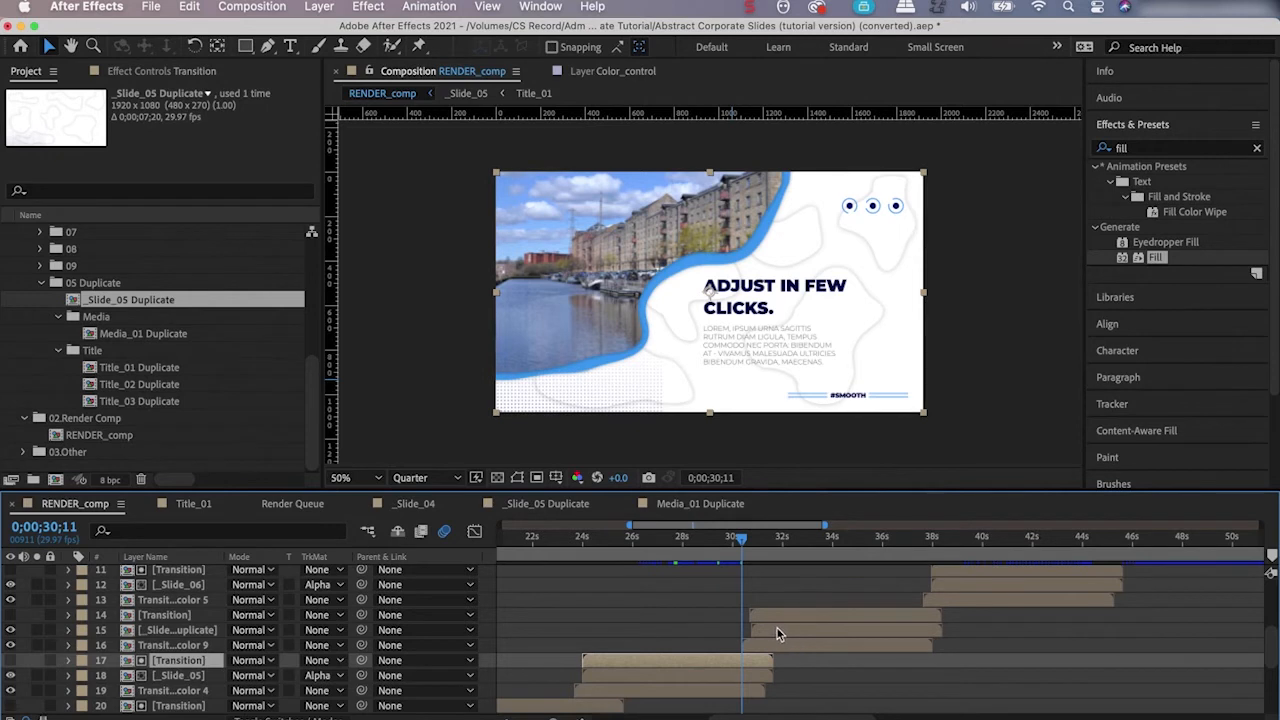
{"action": "left_click", "coordinate": [318, 630]}
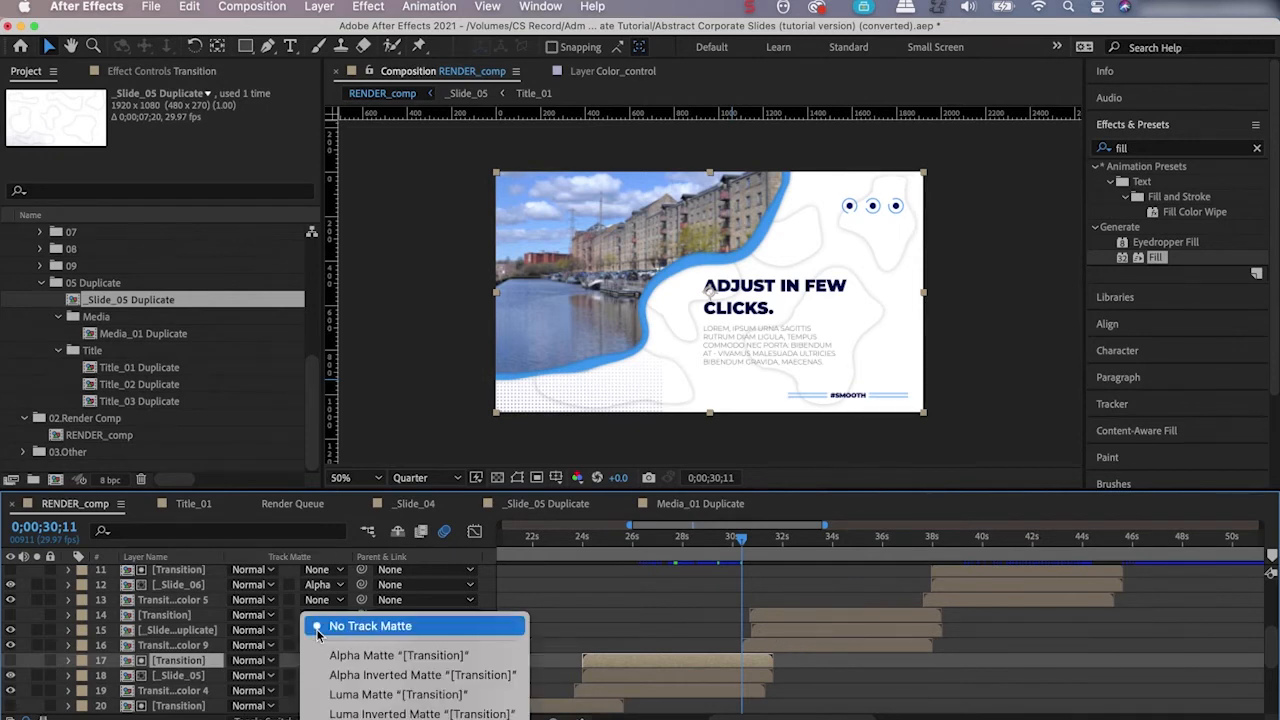
{"action": "left_click", "coordinate": [365, 657]}
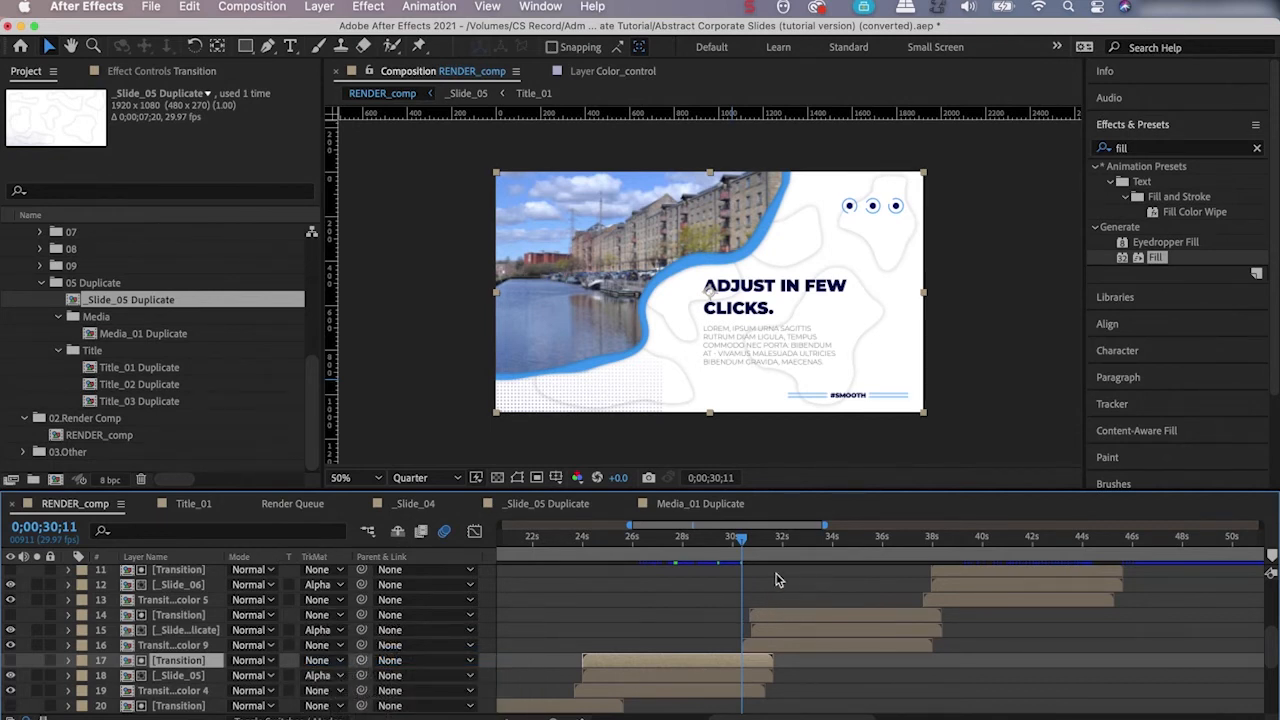
{"action": "left_click_drag", "start_coordinate": [745, 541], "coordinate": [777, 617]}
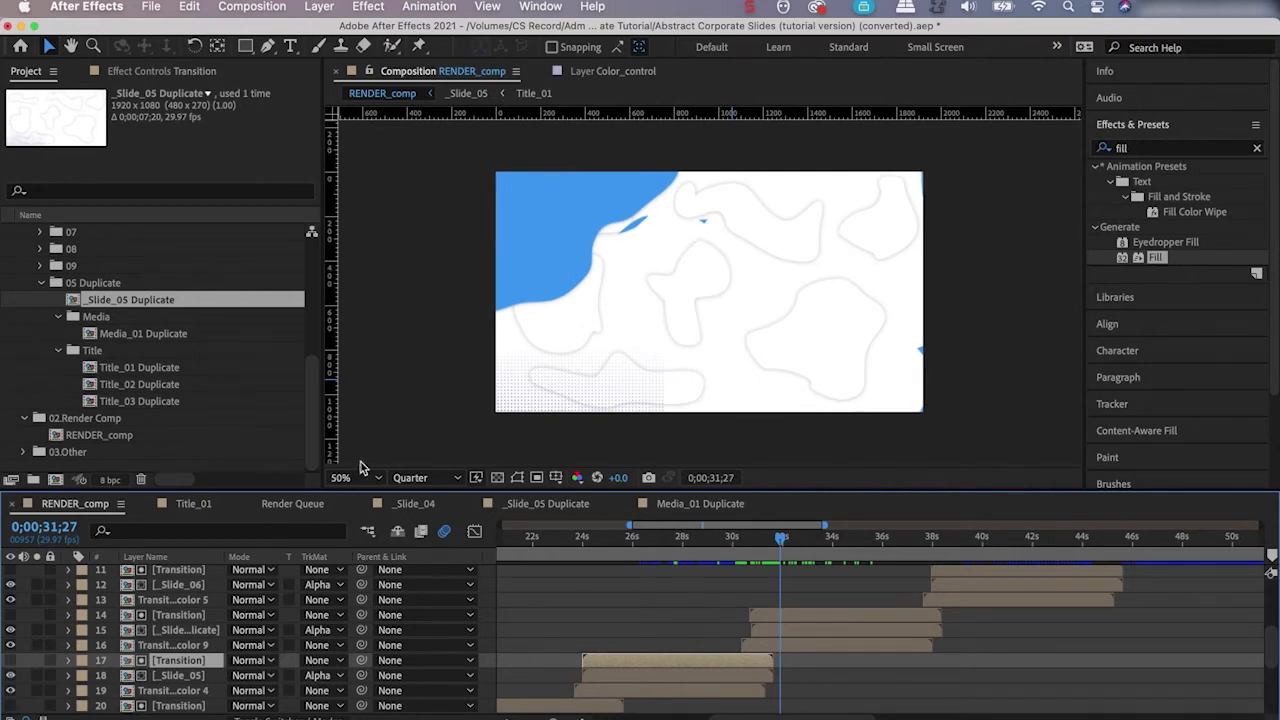
Collapse the 05 Duplicate folder and look through the slide folders 01 to 09 and 05 Duplicate in the project.
{"action": "left_click", "coordinate": [42, 285]}
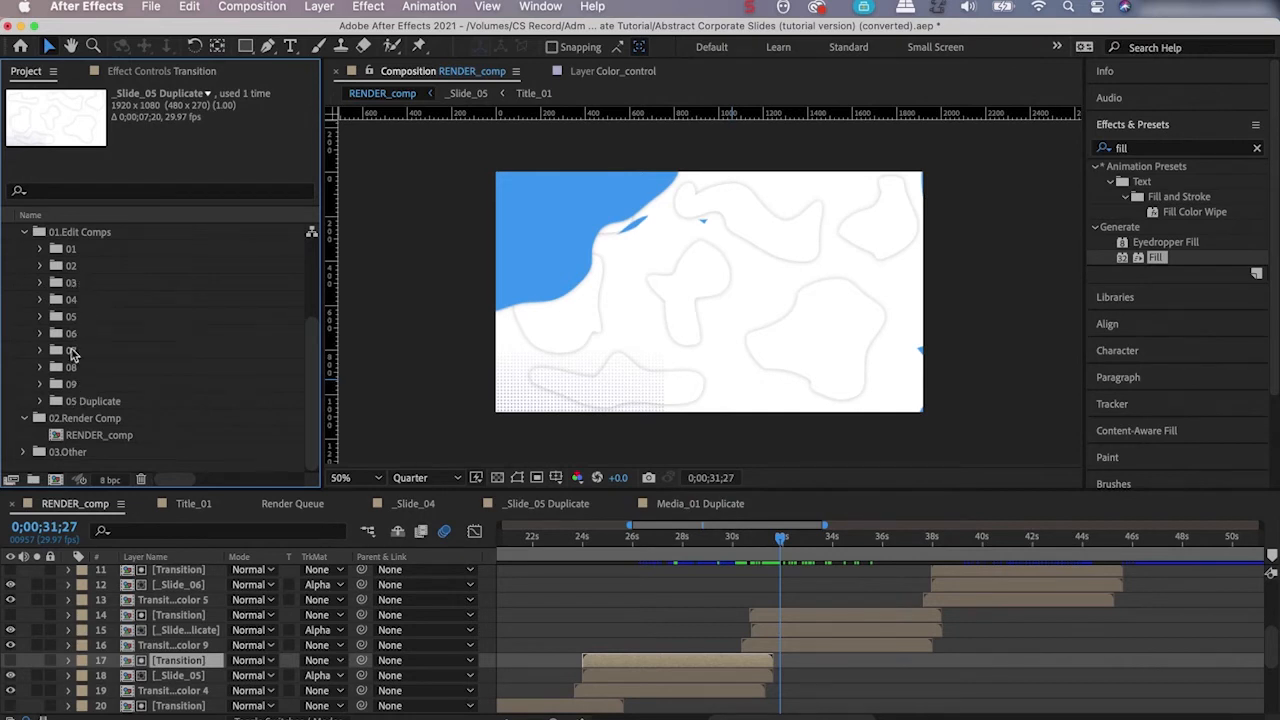
{"action": "left_click", "coordinate": [88, 400]}
{"action": "left_click", "coordinate": [73, 301]}
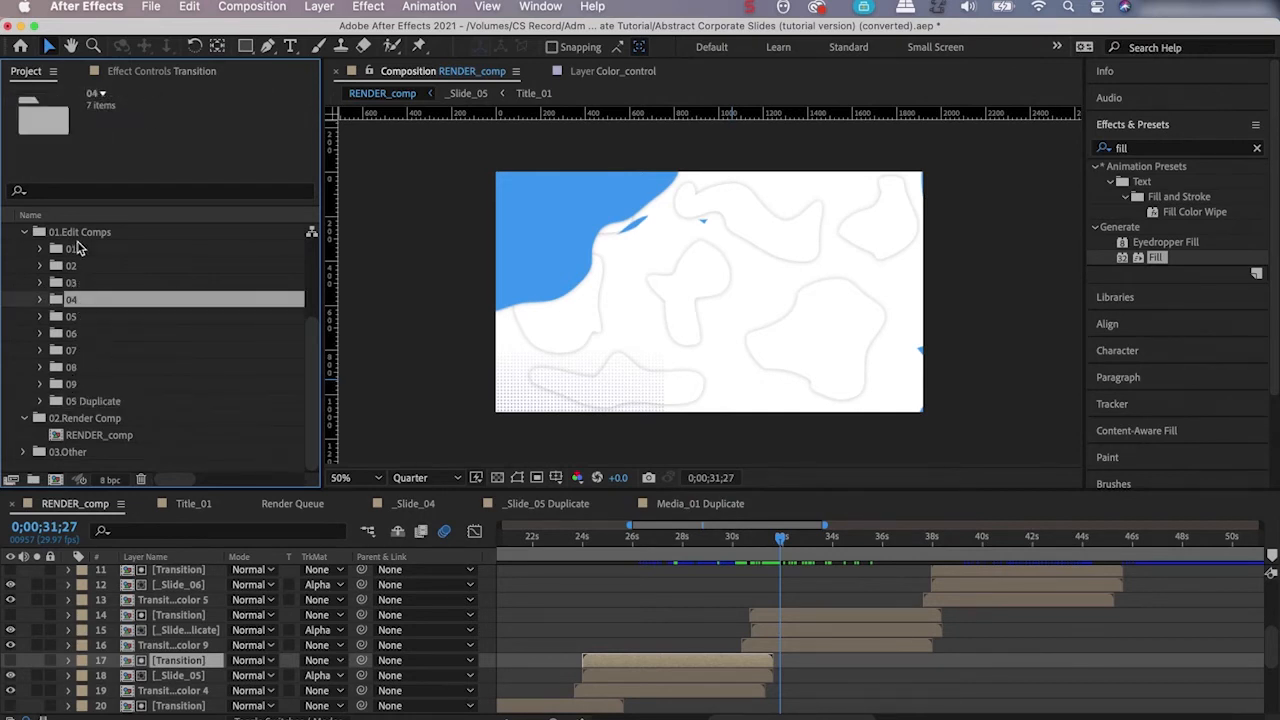
{"action": "left_click", "coordinate": [70, 251]}
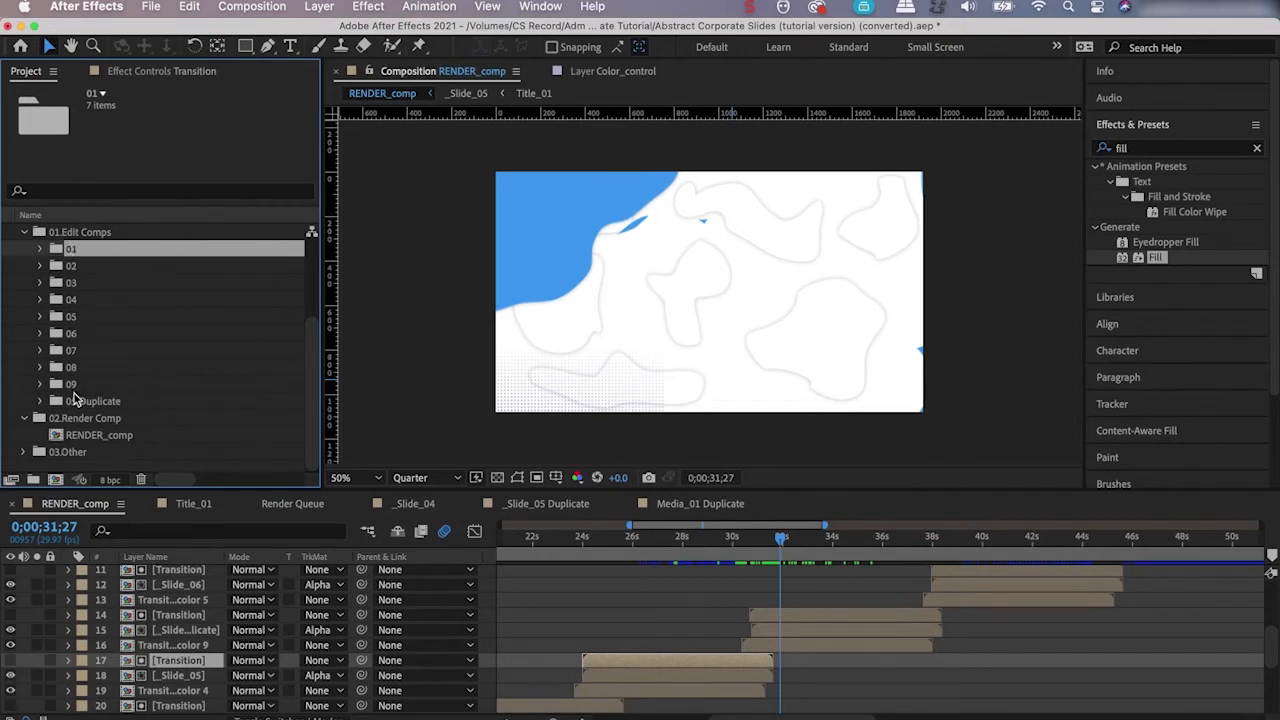
{"action": "left_click", "coordinate": [77, 266]}
{"action": "left_click", "coordinate": [75, 299]}
{"action": "left_click", "coordinate": [71, 318]}
{"action": "left_click", "coordinate": [72, 351]}
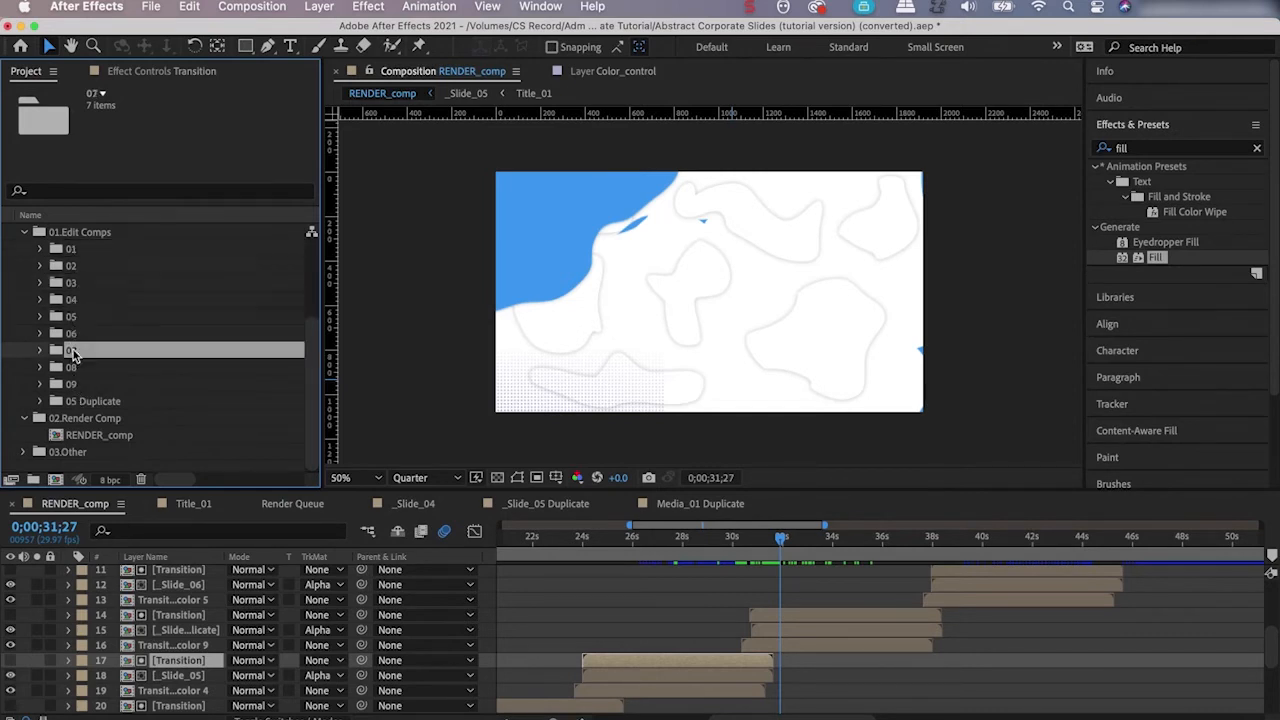
{"action": "left_click", "coordinate": [70, 335]}
{"action": "left_click", "coordinate": [72, 384]}
{"action": "left_click", "coordinate": [85, 402]}
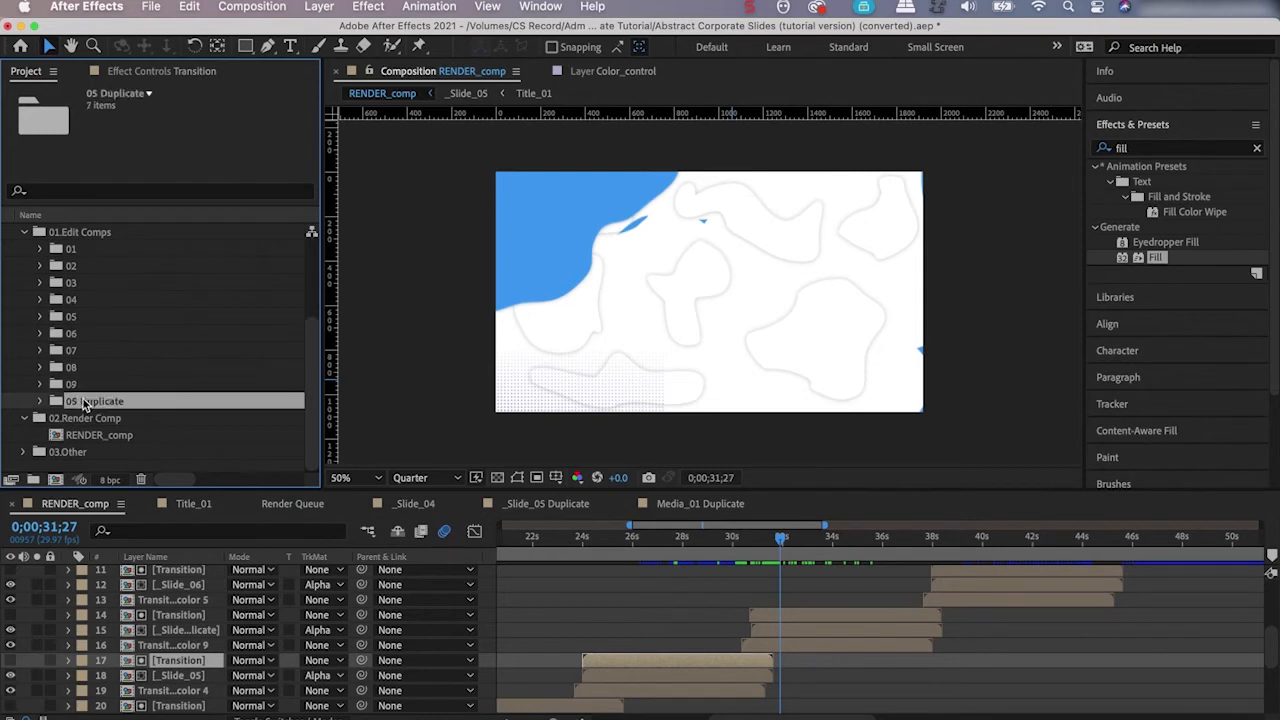
{"action": "left_click", "coordinate": [74, 385]}
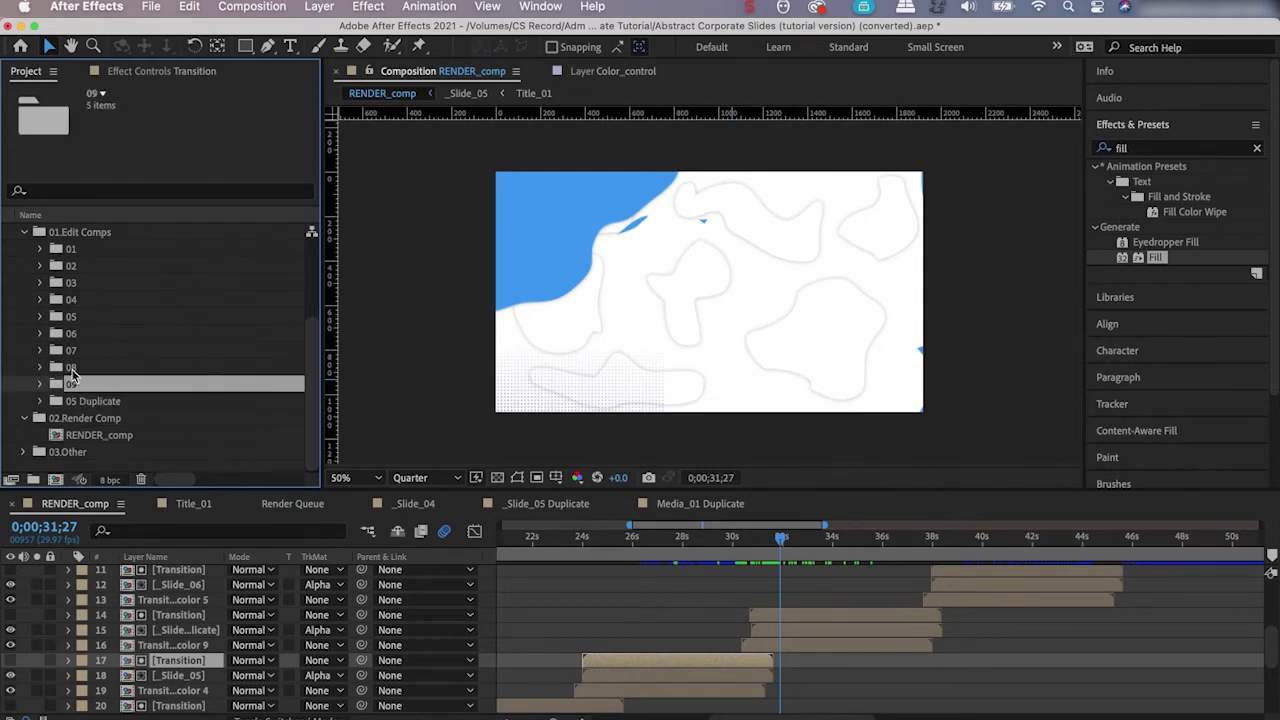
{"action": "left_click", "coordinate": [72, 368]}
{"action": "left_click", "coordinate": [74, 401]}
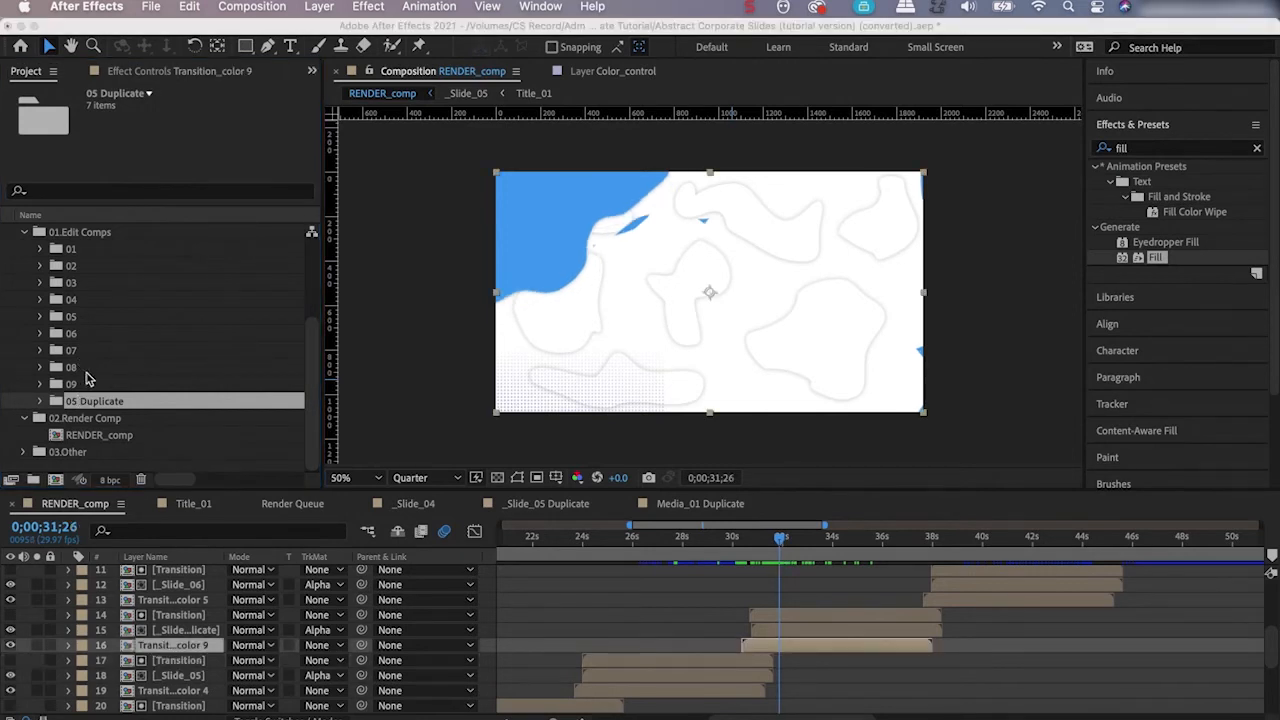
Expand the 05 Duplicate folder and review its slide, Media_01 Duplicate and Title_01 to Title_03 Duplicate compositions.
{"action": "left_click", "coordinate": [40, 402]}
{"action": "left_click", "coordinate": [122, 354]}
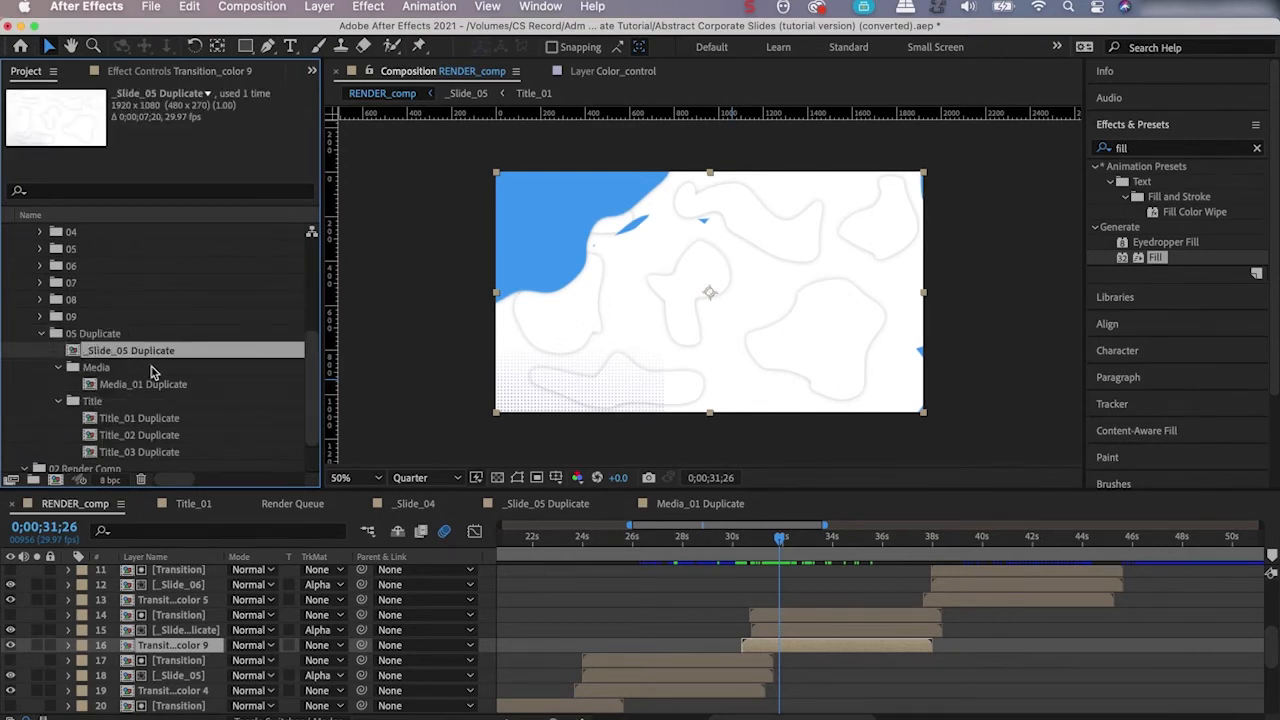
{"action": "left_click", "coordinate": [121, 388]}
{"action": "left_click", "coordinate": [118, 424]}
{"action": "left_click", "coordinate": [121, 435]}
{"action": "left_click", "coordinate": [122, 452]}
{"action": "left_click", "coordinate": [122, 436]}
{"action": "left_click", "coordinate": [112, 352]}
{"action": "left_click", "coordinate": [118, 388]}
{"action": "left_click", "coordinate": [120, 421]}
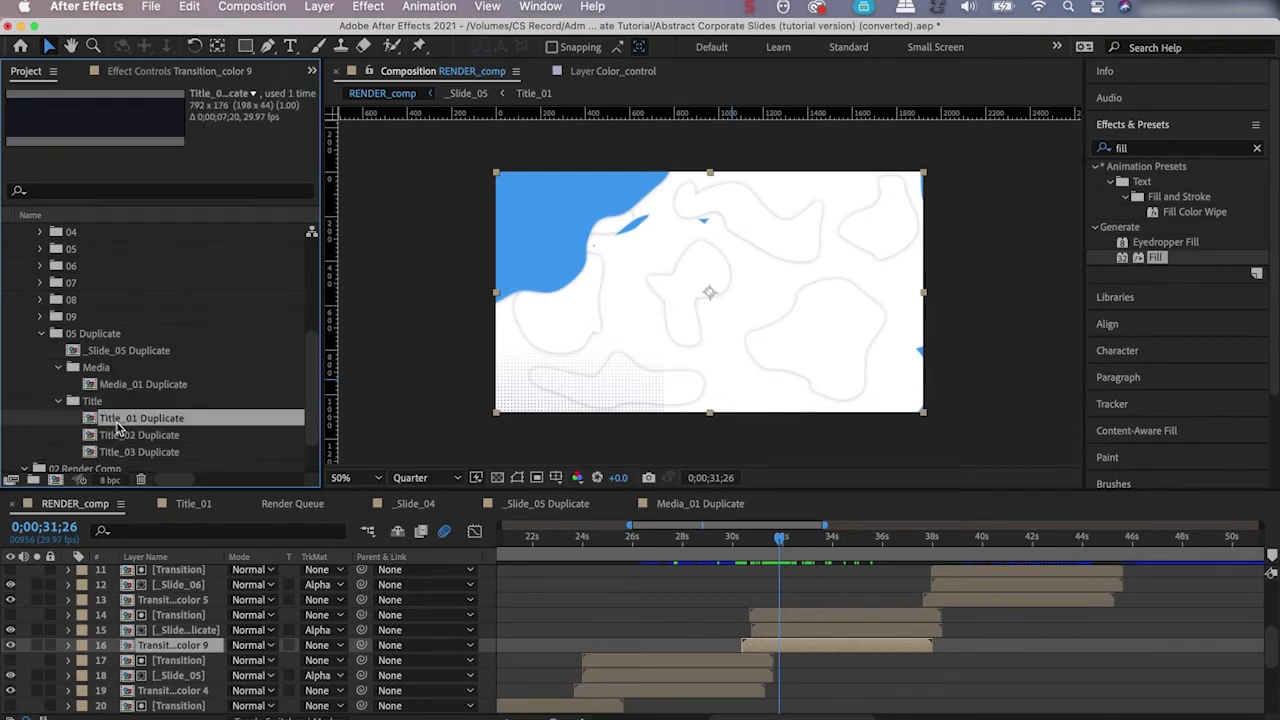
{"action": "left_click", "coordinate": [120, 437]}
{"action": "left_click", "coordinate": [119, 454]}
{"action": "left_click", "coordinate": [122, 419]}
{"action": "left_click", "coordinate": [122, 386]}
{"action": "left_click", "coordinate": [100, 350]}
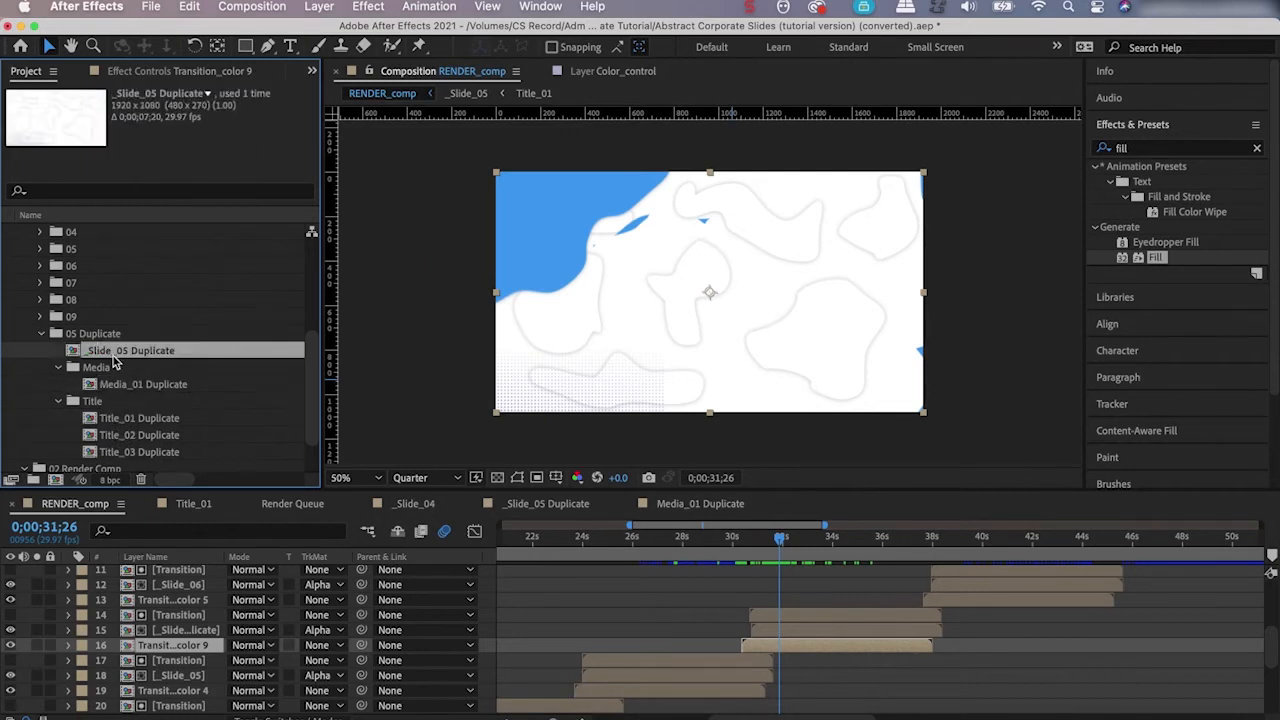
{"action": "left_click", "coordinate": [113, 387]}
{"action": "left_click", "coordinate": [112, 421]}
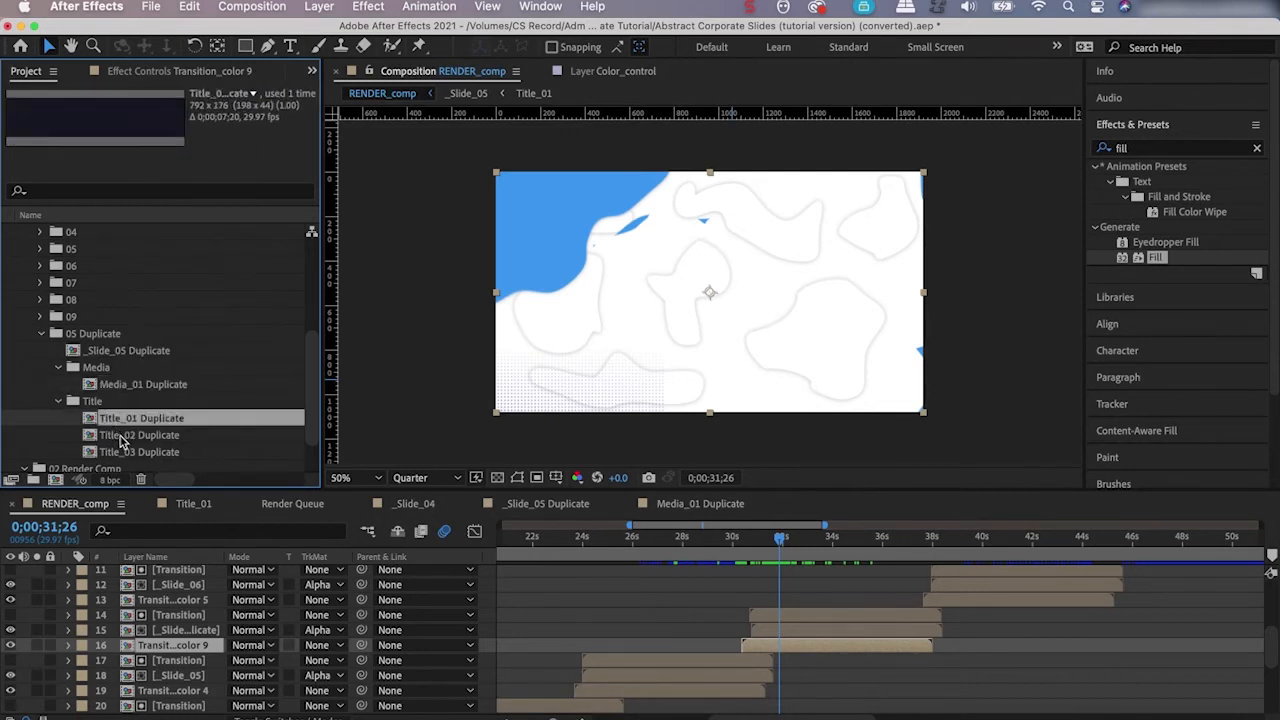
{"action": "left_click", "coordinate": [120, 437]}
{"action": "left_click", "coordinate": [122, 454]}
{"action": "left_click", "coordinate": [121, 420]}
Hide the shy layers in RENDER_comp, open the _Slide_05 Duplicate composition and review its layers and animation.
{"action": "left_click", "coordinate": [398, 533]}
{"action": "left_click", "coordinate": [398, 533]}
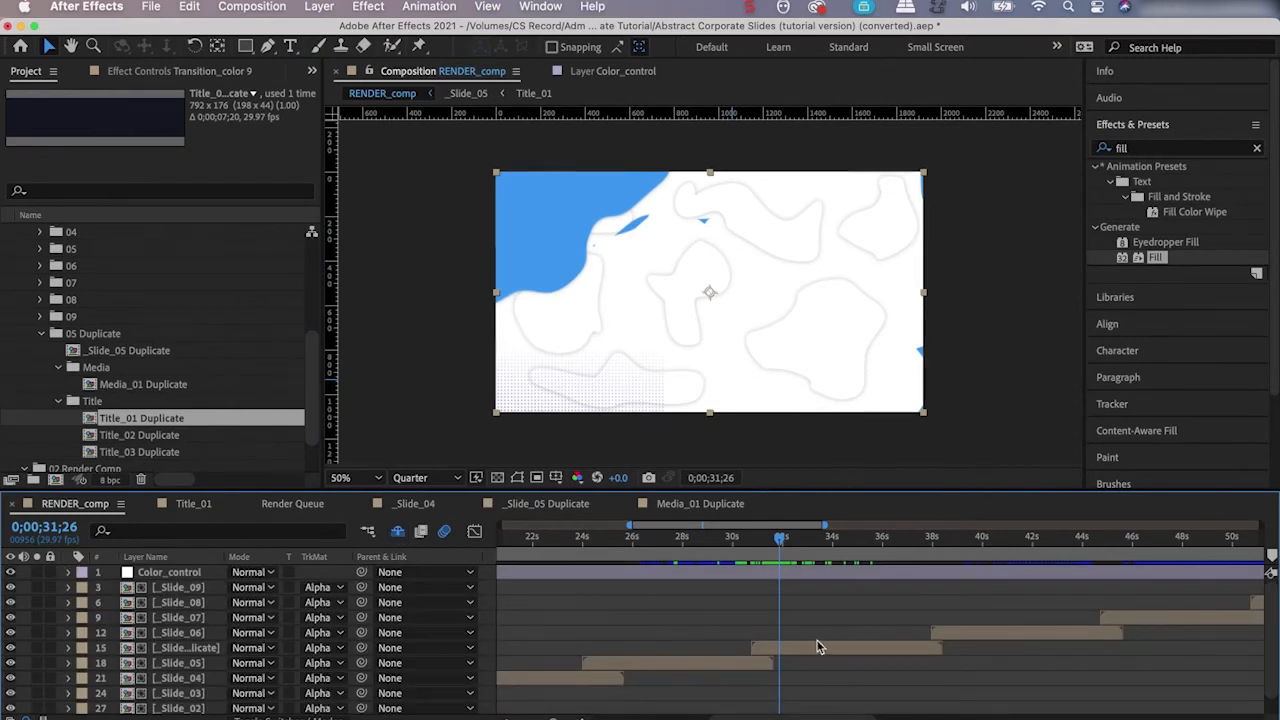
{"action": "left_click", "coordinate": [812, 650]}
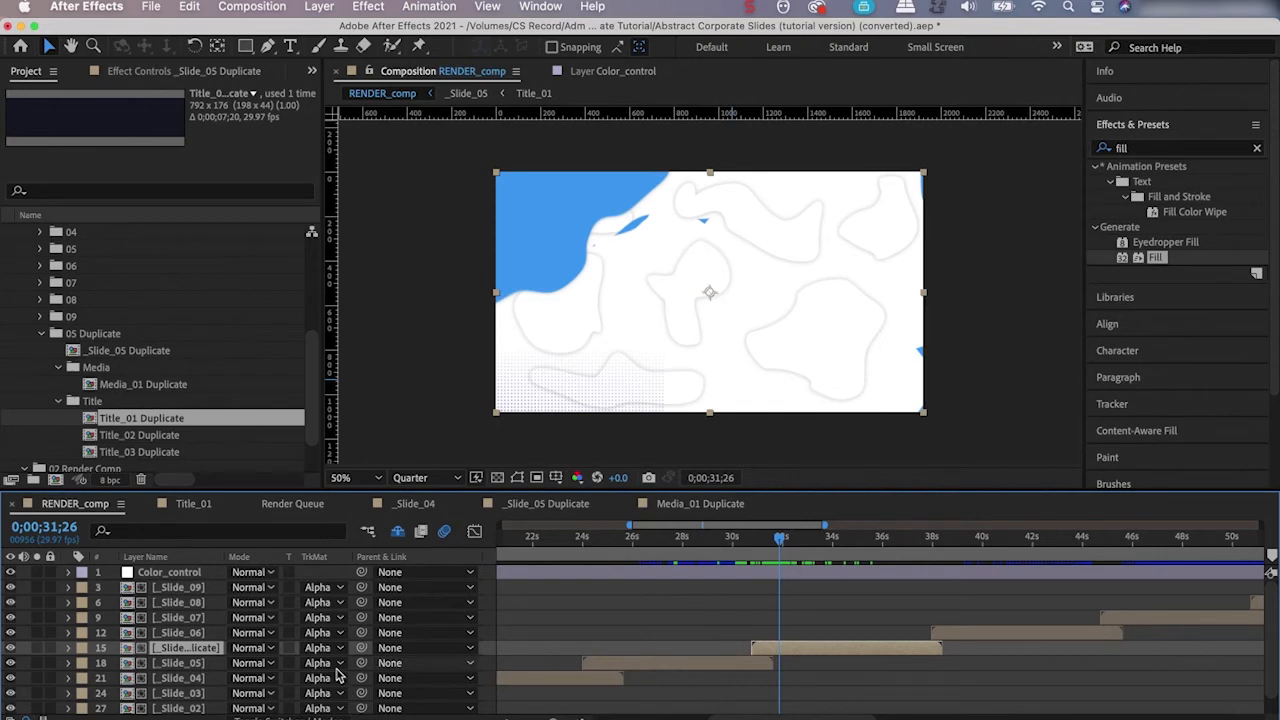
{"action": "double_click", "coordinate": [838, 652]}
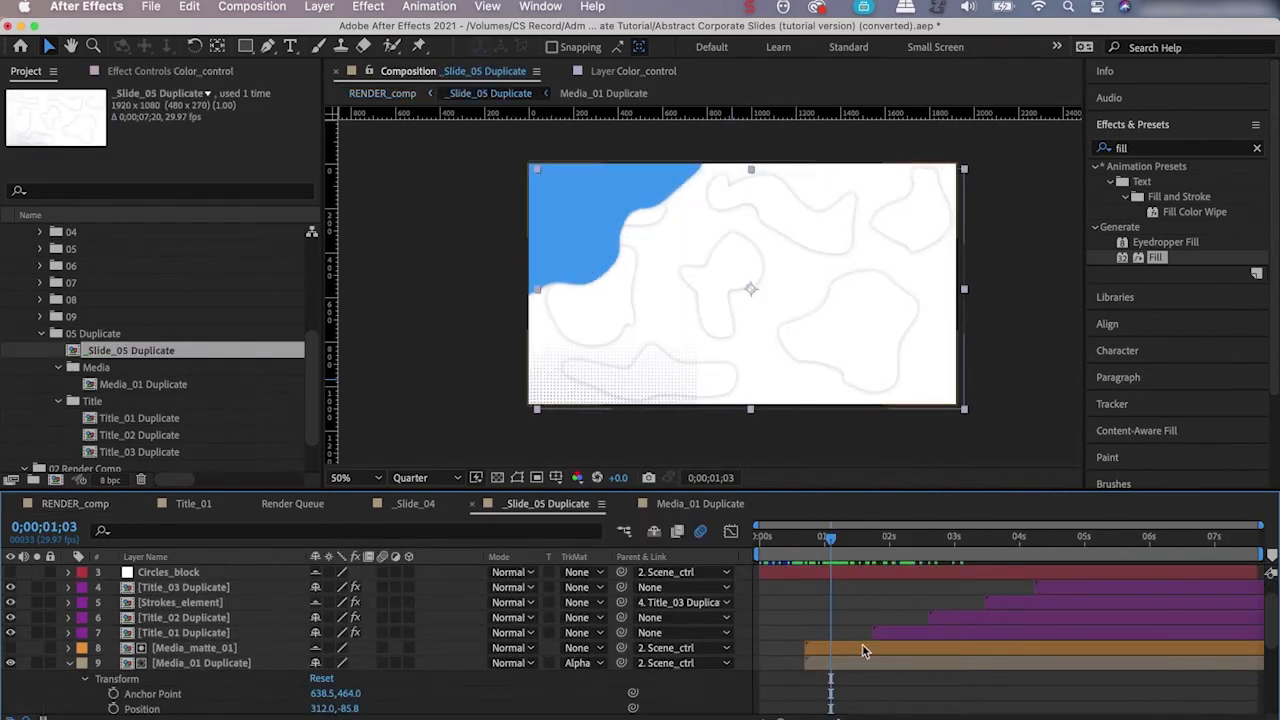
{"action": "scroll", "coordinate": [277, 676], "scroll_direction": "down", "scroll_amount": 1}
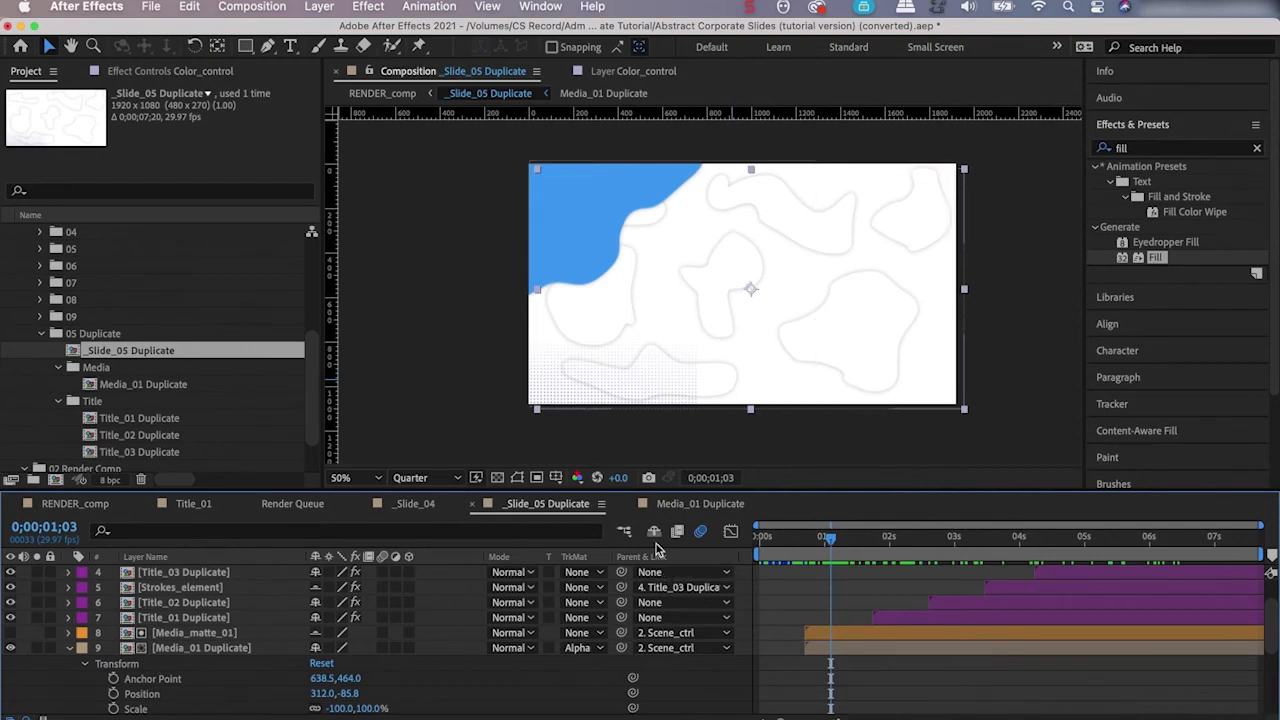
{"action": "scroll", "coordinate": [507, 683], "scroll_direction": "down", "scroll_amount": 5}
{"action": "scroll", "coordinate": [507, 683], "scroll_direction": "up", "scroll_amount": 6}
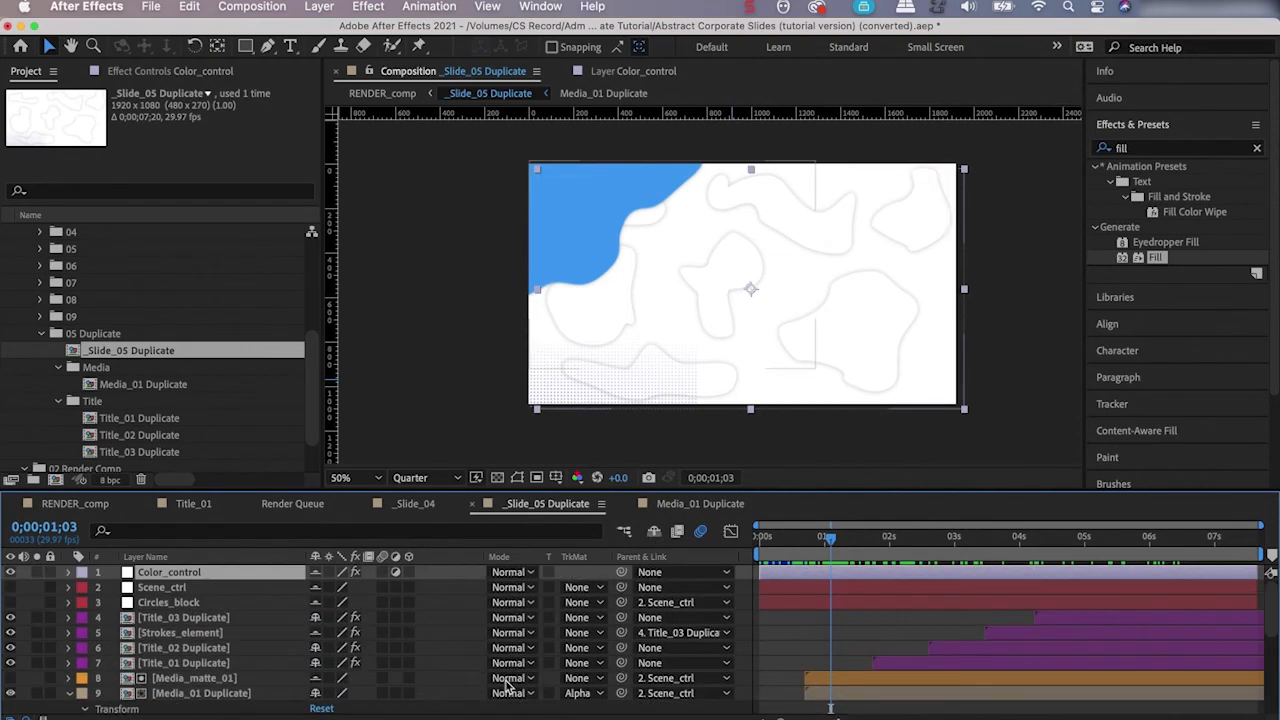
{"action": "left_click_drag", "start_coordinate": [818, 555], "coordinate": [928, 645]}
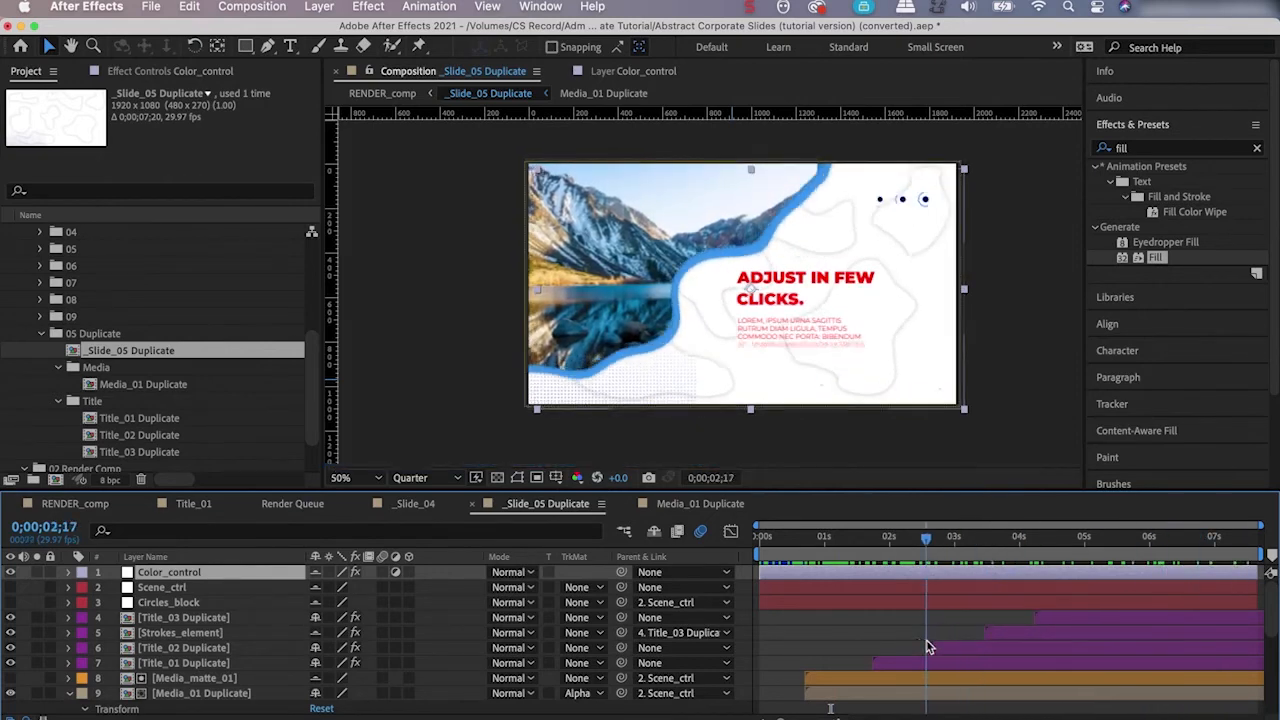
Set the duration of the _Slide_05 Duplicate composition to 0;00;15;00.
{"action": "left_click", "coordinate": [257, 10]}
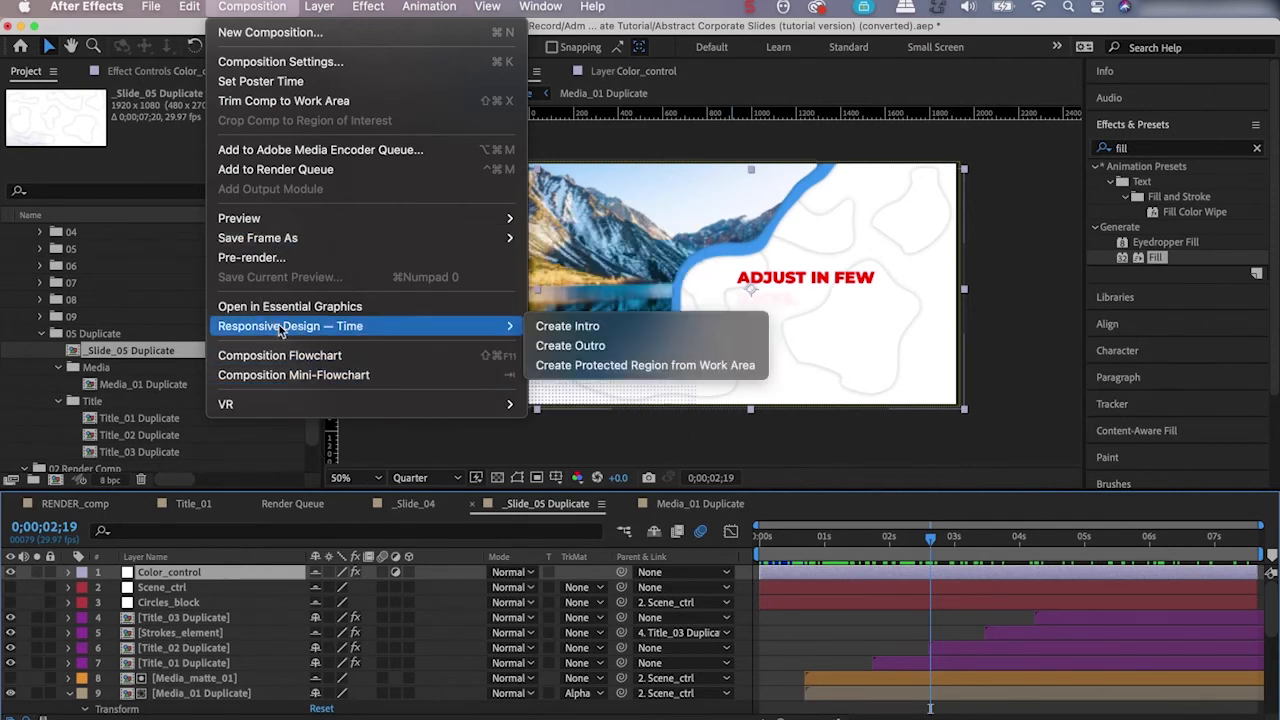
{"action": "left_click", "coordinate": [281, 61]}
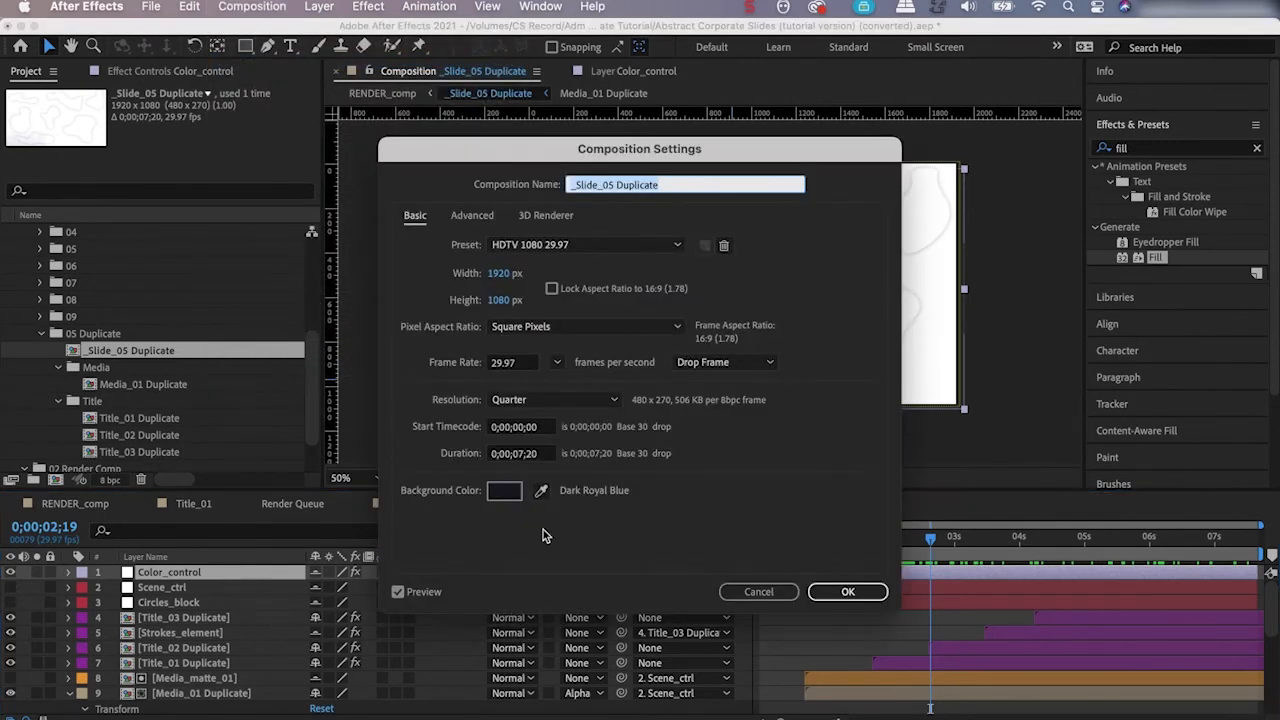
{"action": "left_click", "coordinate": [521, 454]}
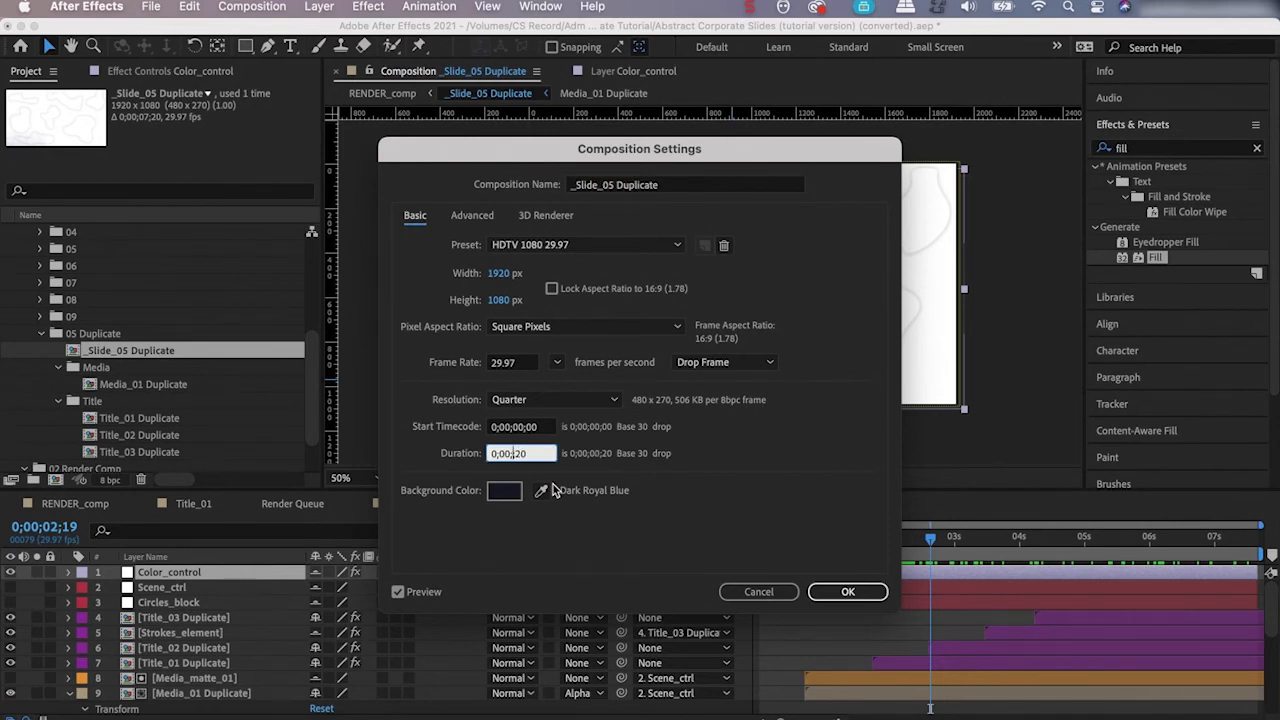
{"action": "type", "text": "15"}
{"action": "key", "text": "Return"}
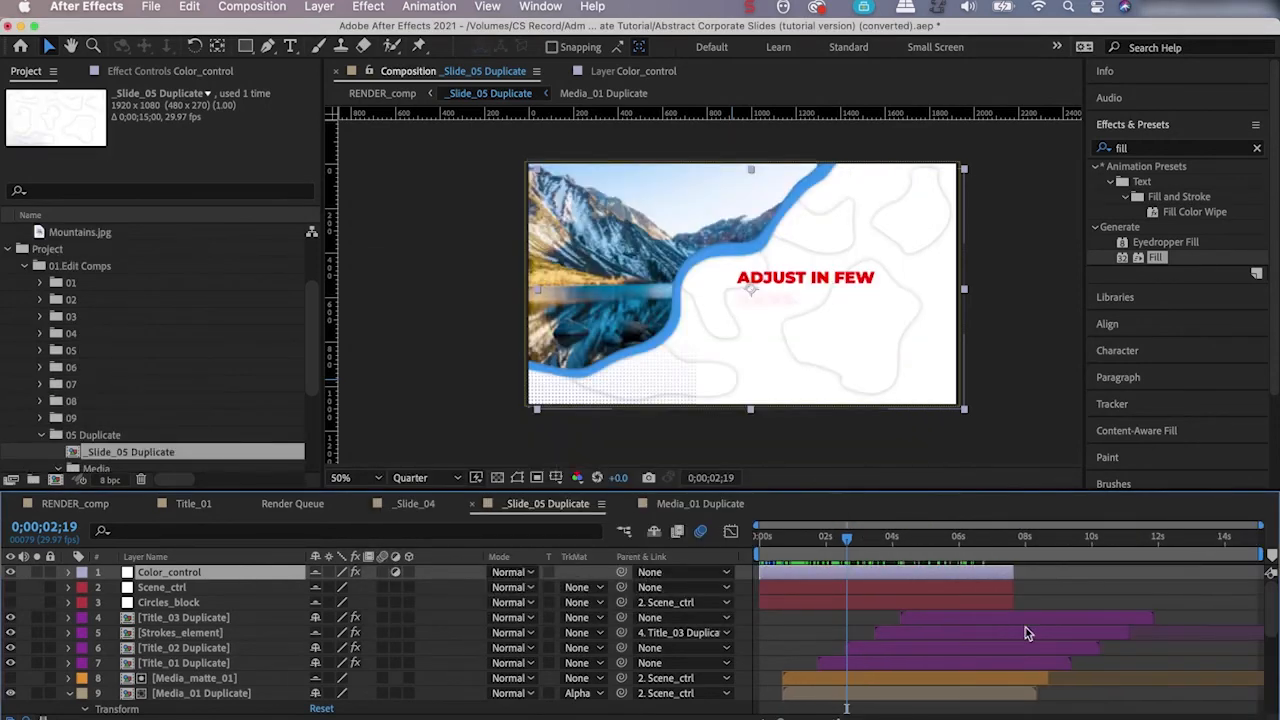
Extend the Color_control and Scene_ctrl layers to the end of the lengthened _Slide_05 Duplicate composition.
{"action": "scroll", "coordinate": [1030, 633], "scroll_direction": "down", "scroll_amount": 5}
{"action": "scroll", "coordinate": [1030, 633], "scroll_direction": "up", "scroll_amount": 5}
{"action": "left_click_drag", "start_coordinate": [843, 545], "coordinate": [997, 583]}
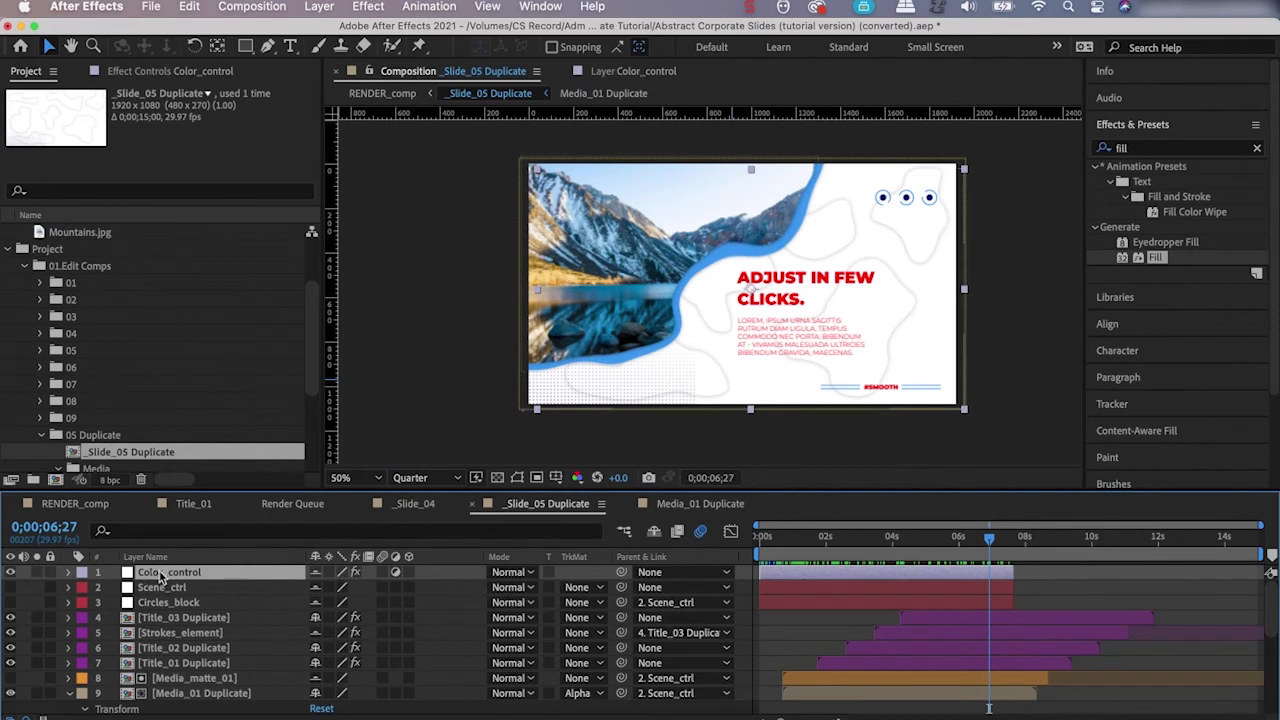
{"action": "left_click_drag", "start_coordinate": [1010, 569], "coordinate": [1247, 592]}
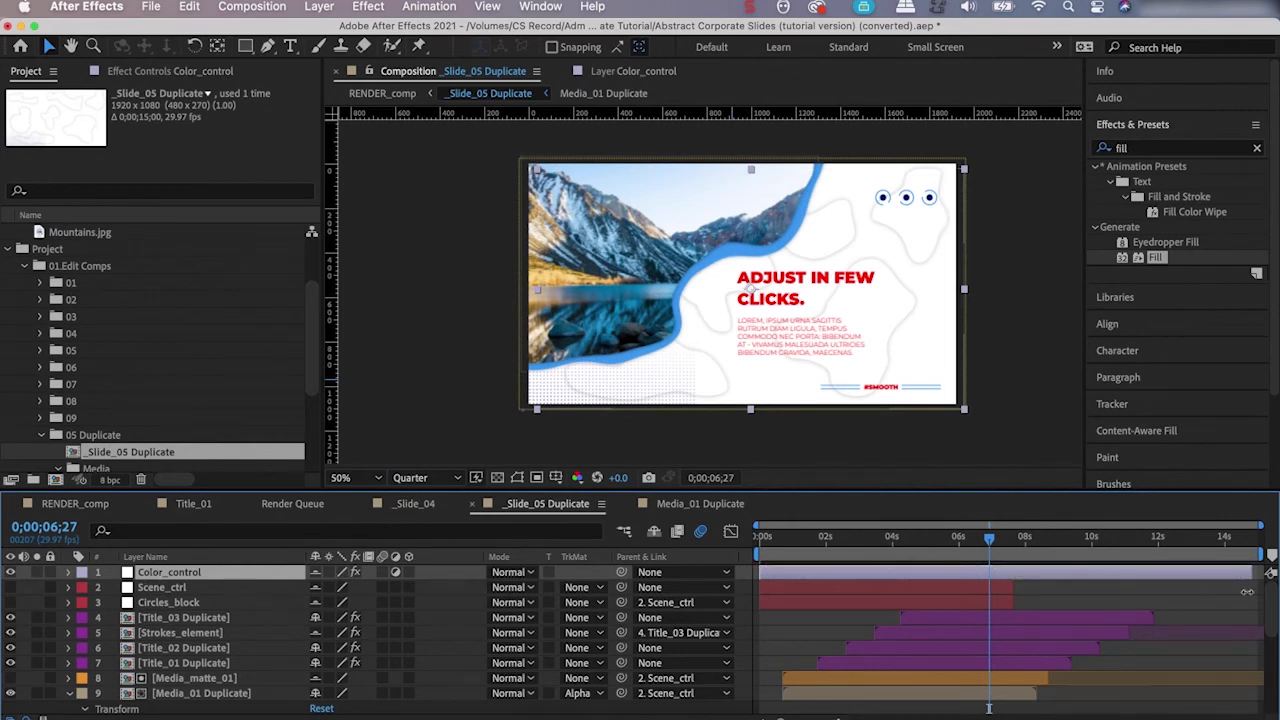
{"action": "left_click", "coordinate": [870, 587]}
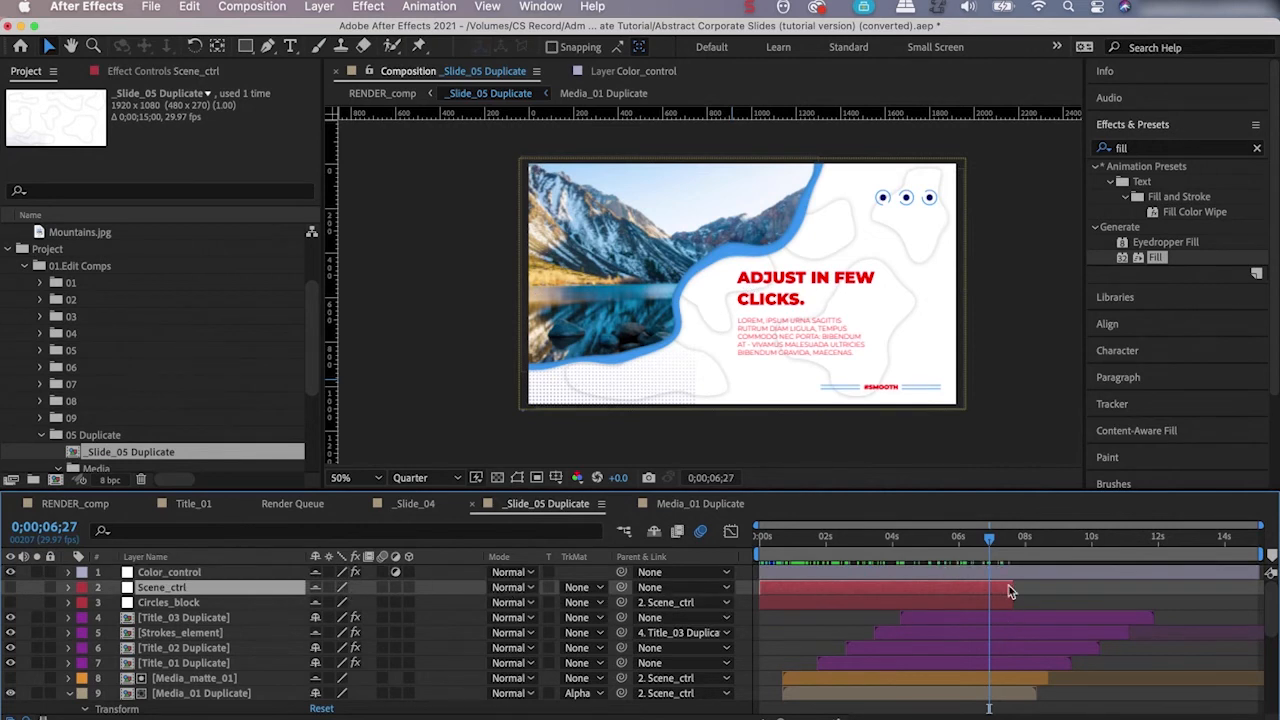
{"action": "left_click_drag", "start_coordinate": [1010, 587], "coordinate": [1262, 599]}
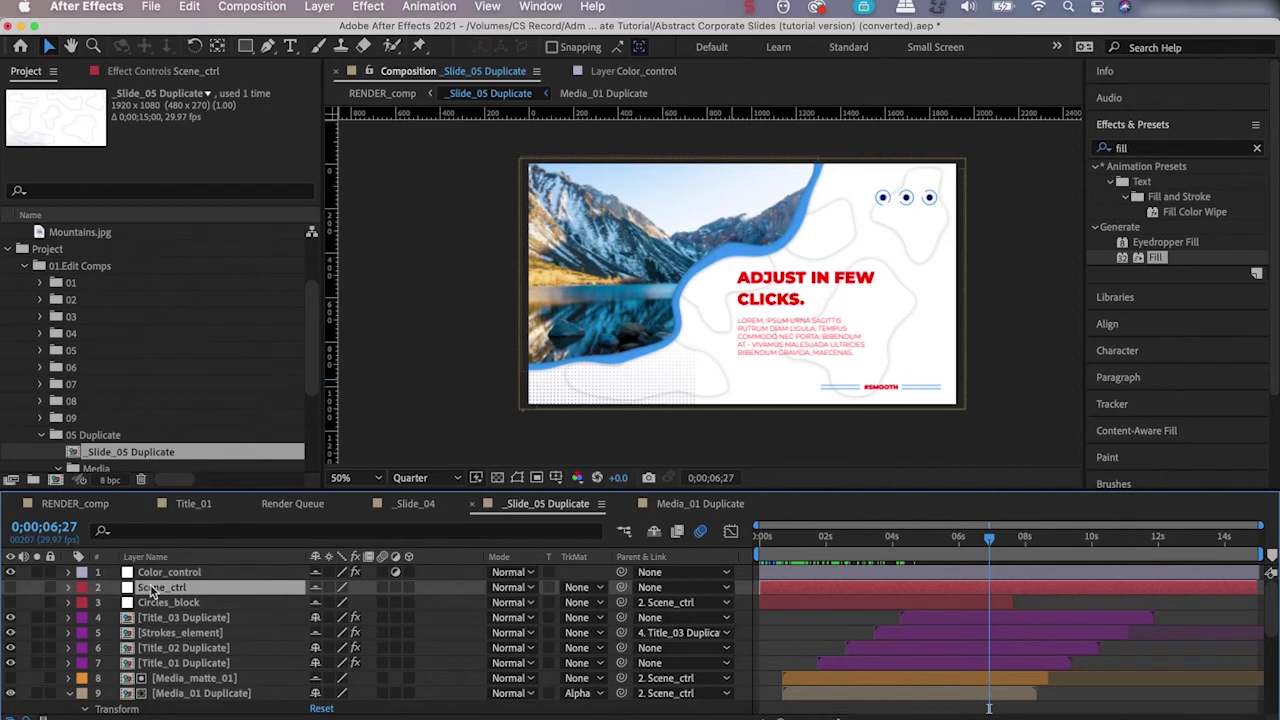
Reveal the Transform properties of Scene_ctrl and examine its Scale keyframes while previewing the slide's animation.
{"action": "left_click", "coordinate": [68, 588]}
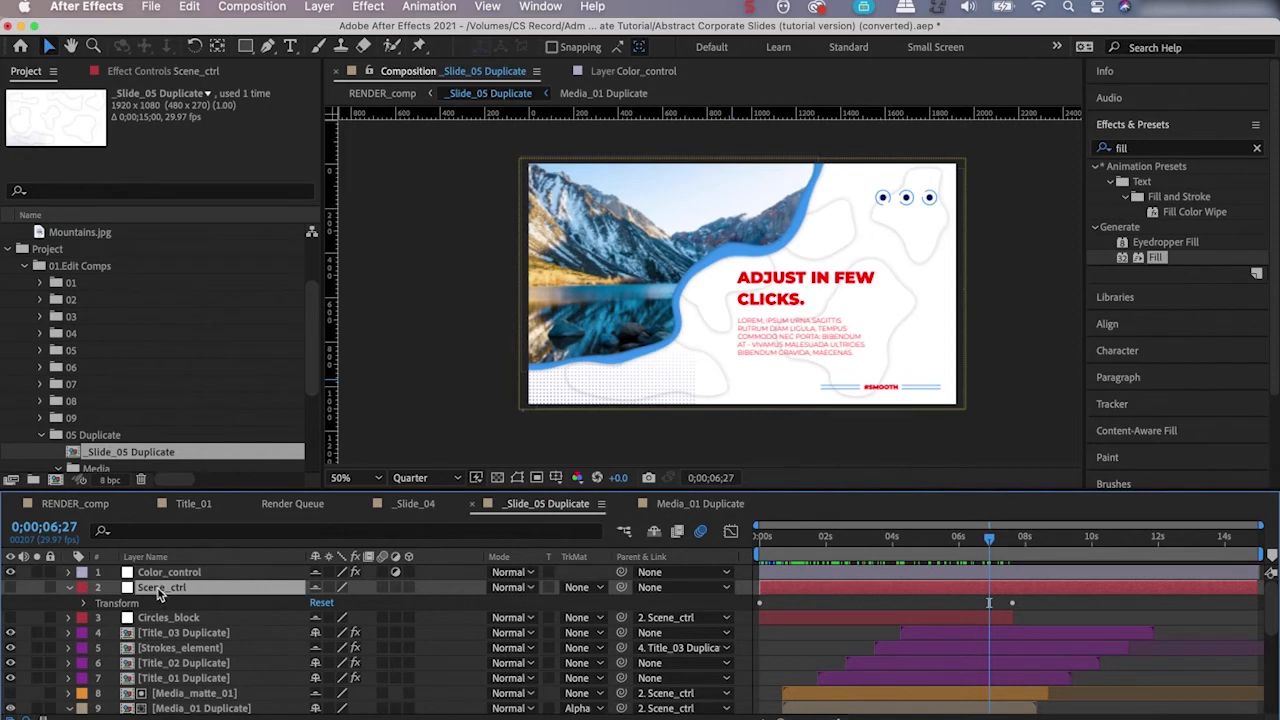
{"action": "left_click_drag", "start_coordinate": [990, 540], "coordinate": [987, 584]}
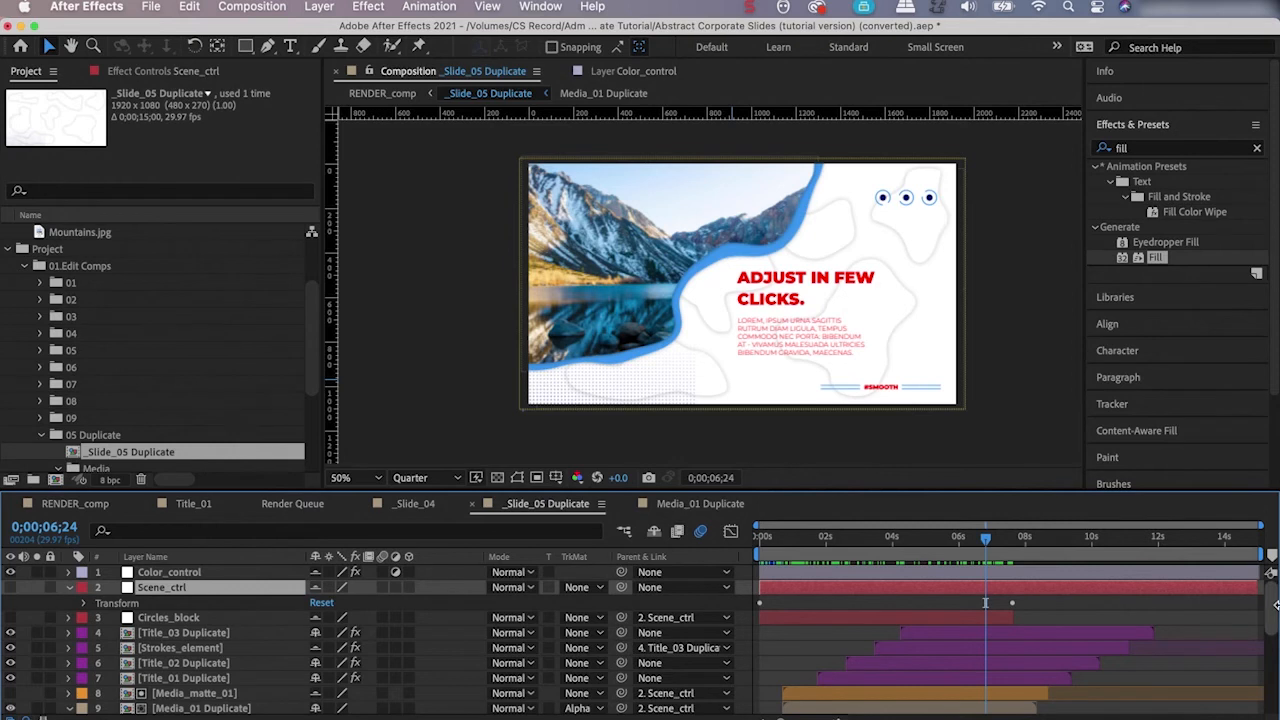
{"action": "left_click_drag", "start_coordinate": [987, 545], "coordinate": [992, 617]}
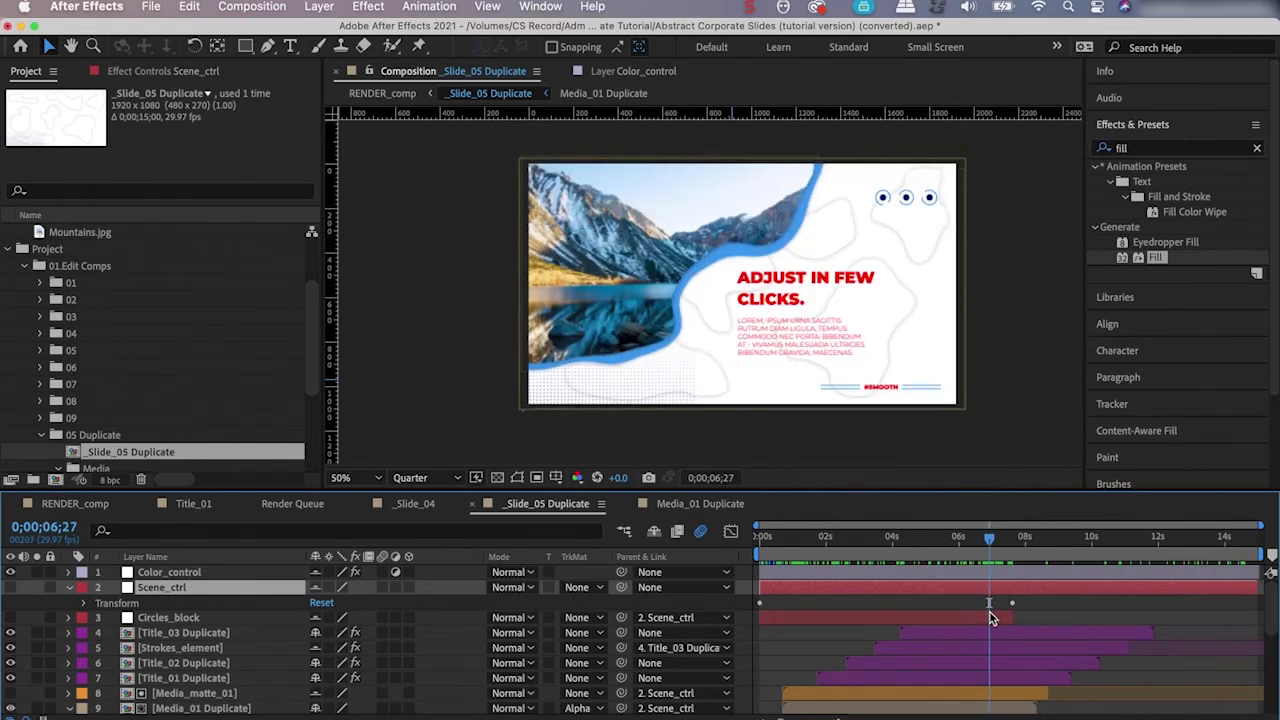
{"action": "left_click", "coordinate": [85, 604]}
{"action": "left_click", "coordinate": [151, 650]}
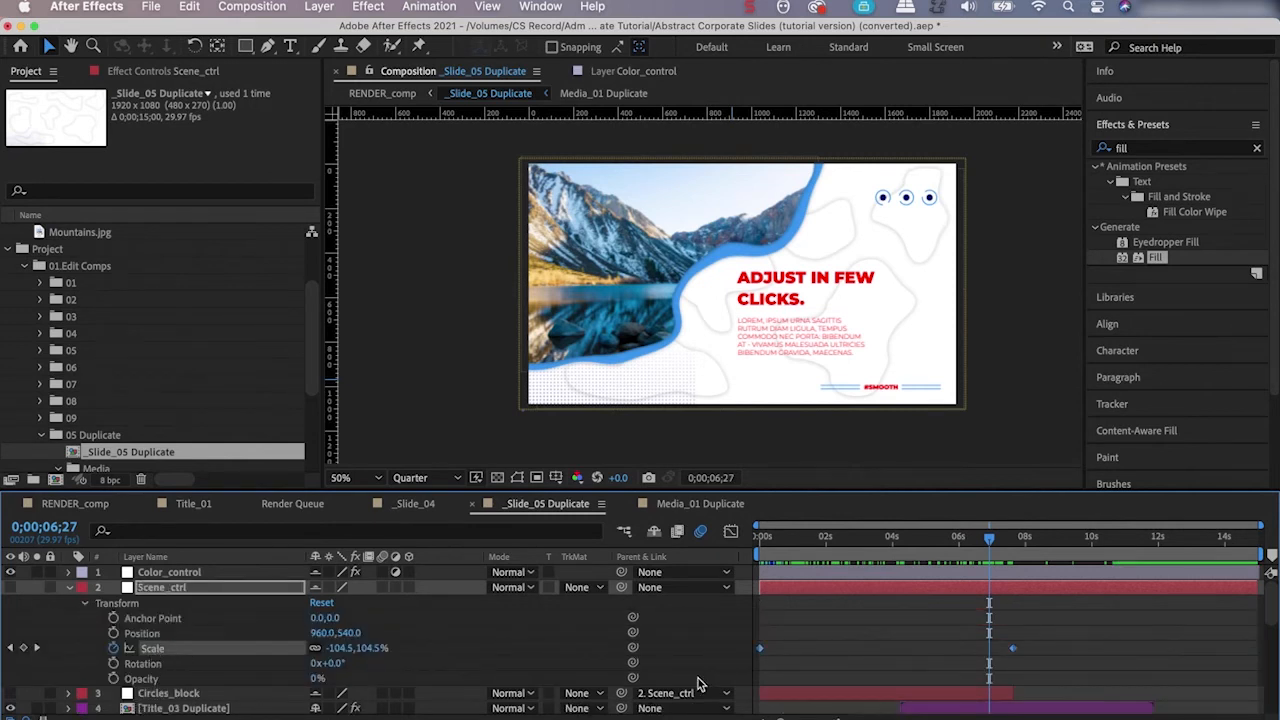
{"action": "left_click_drag", "start_coordinate": [990, 556], "coordinate": [898, 603]}
{"action": "key", "text": "space"}
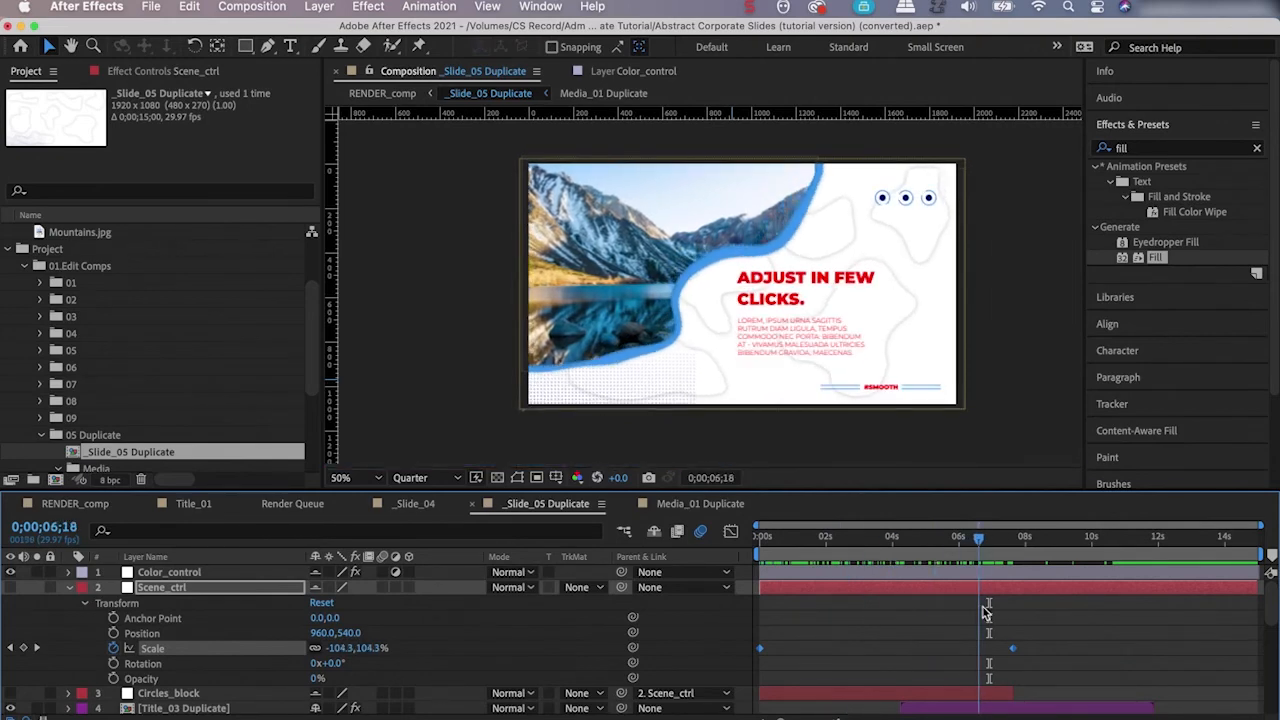
Apply Easy Ease to both Scale keyframes of the Scene_ctrl layer.
{"action": "left_click_drag", "start_coordinate": [862, 628], "coordinate": [986, 650]}
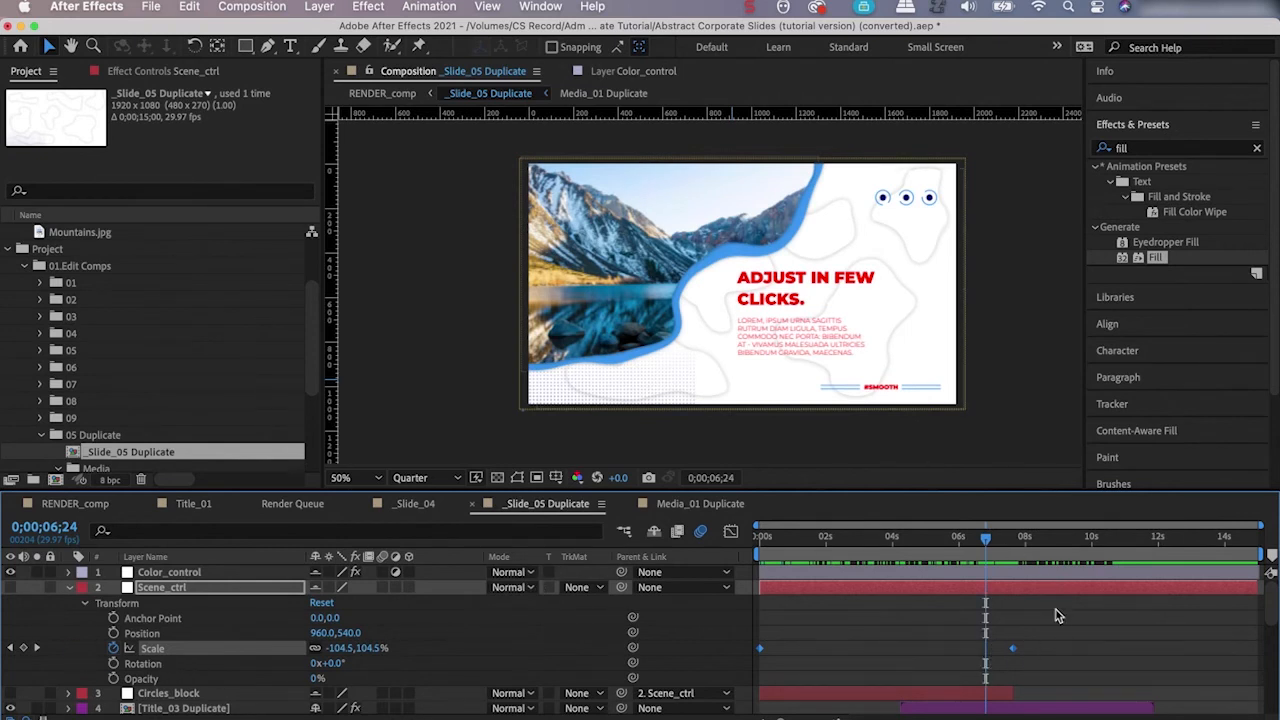
{"action": "left_click_drag", "start_coordinate": [1047, 628], "coordinate": [755, 668]}
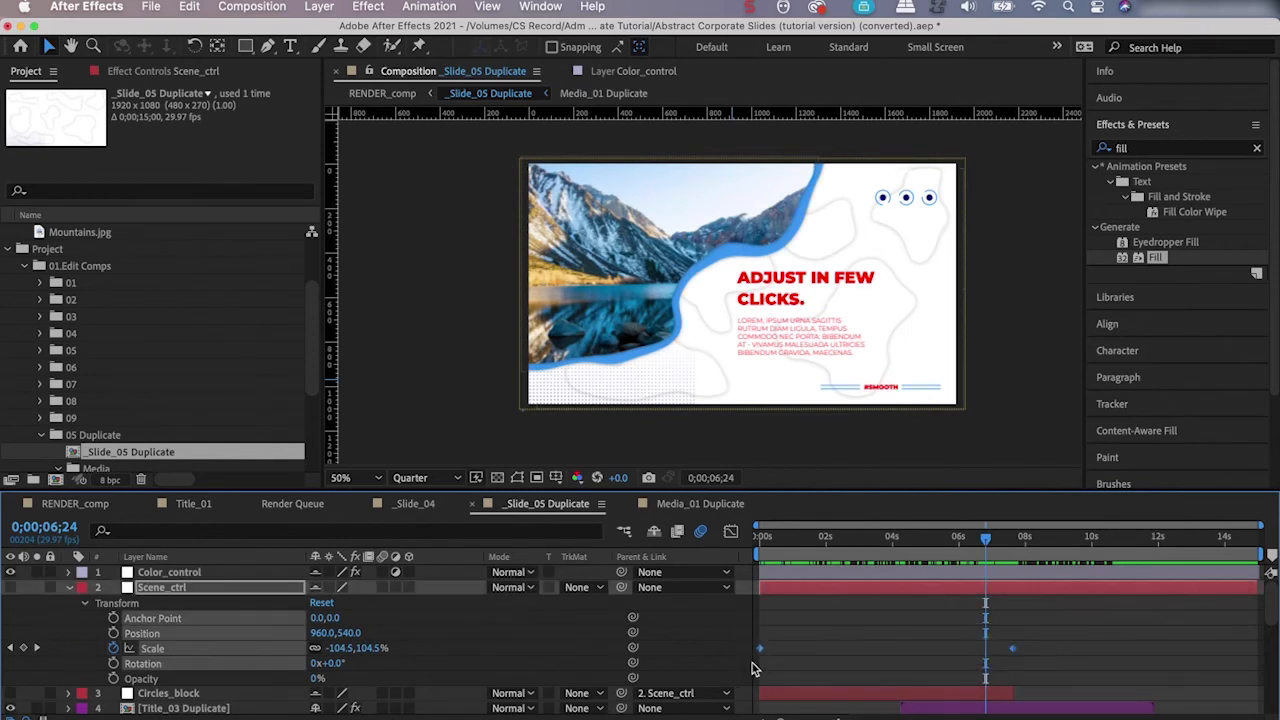
{"action": "right_click", "coordinate": [761, 652]}
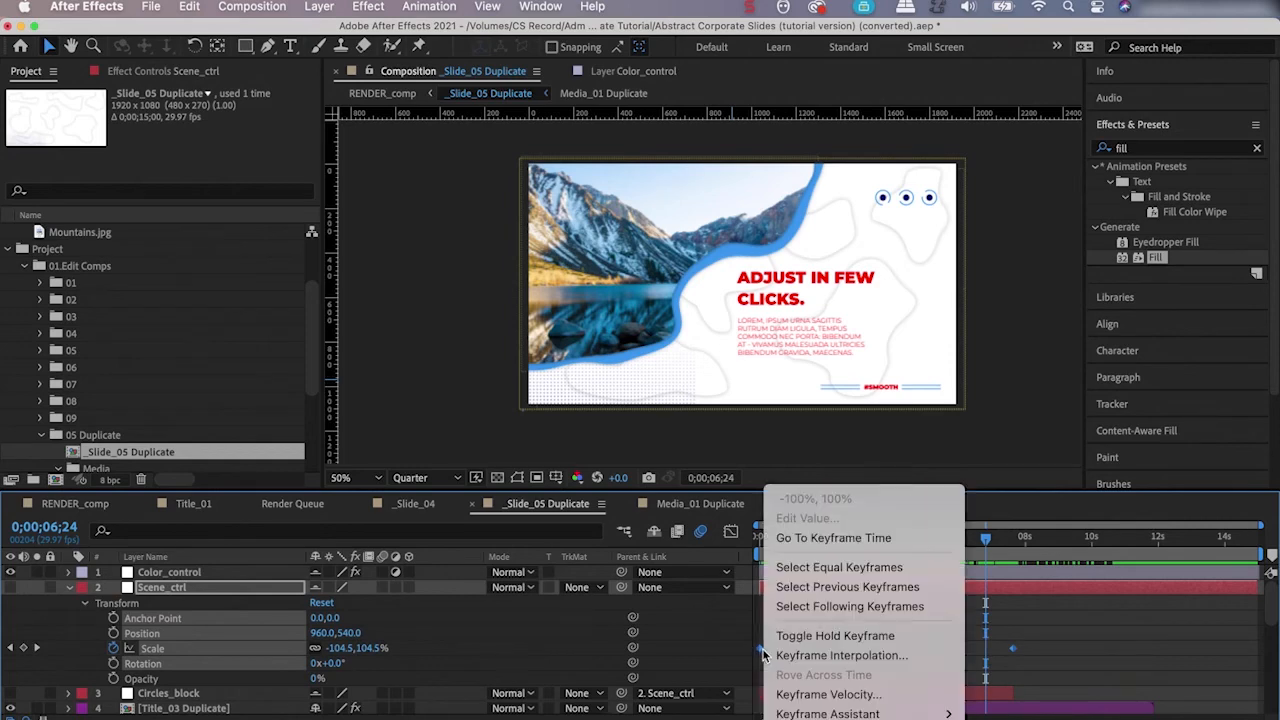
{"action": "mouse_move", "coordinate": [810, 713]}
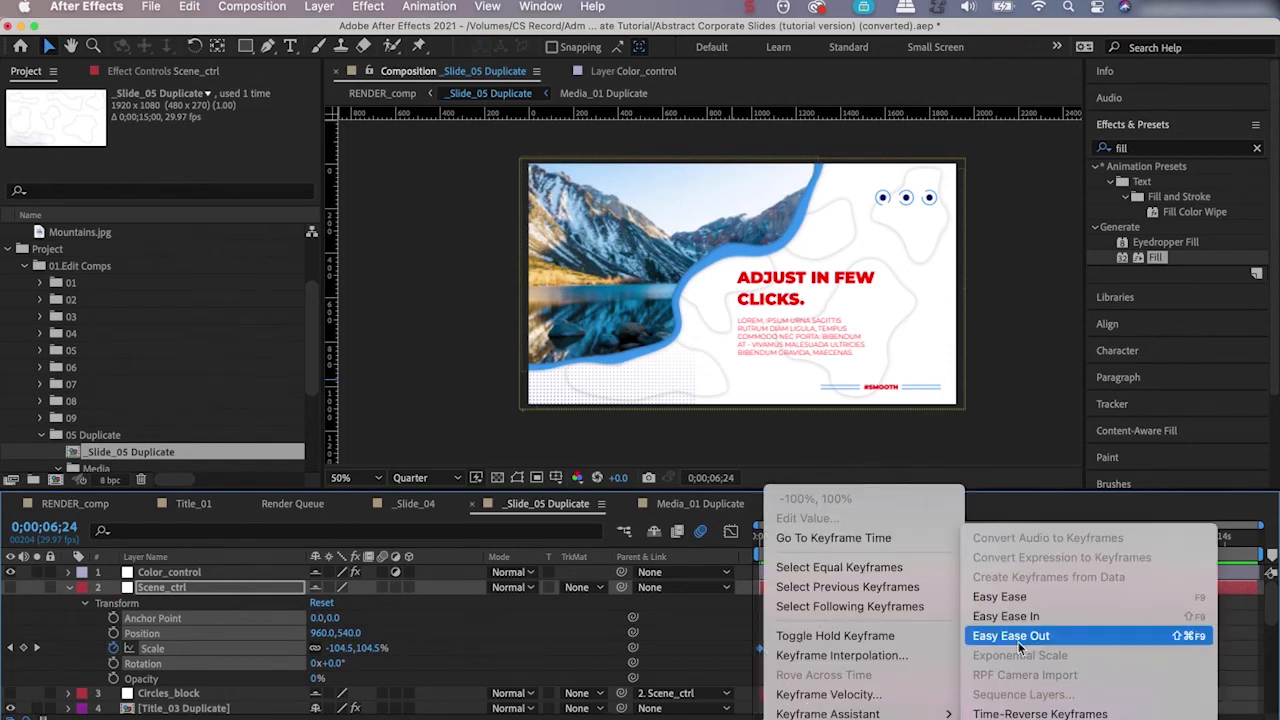
{"action": "left_click", "coordinate": [1000, 596]}
{"action": "left_click", "coordinate": [841, 650]}
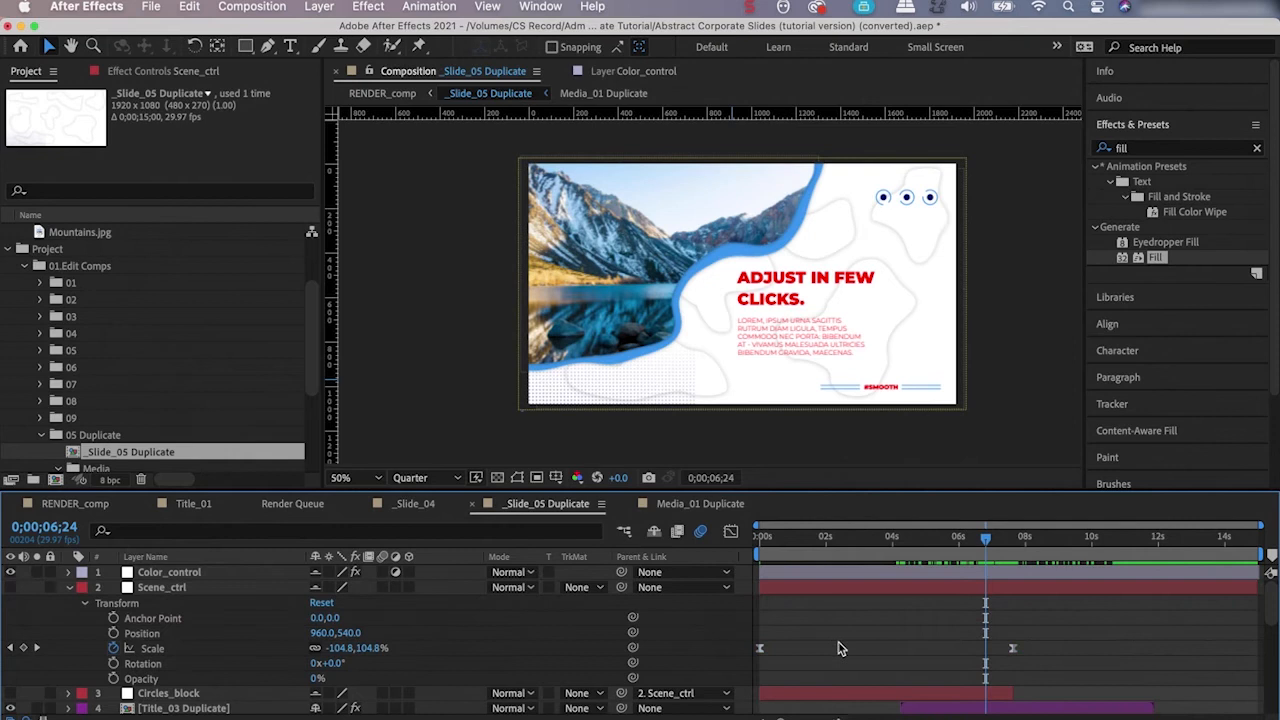
Extend the Circles_block layer to the end of the composition and check the three Circle_element layers parented to it.
{"action": "left_click", "coordinate": [70, 588]}
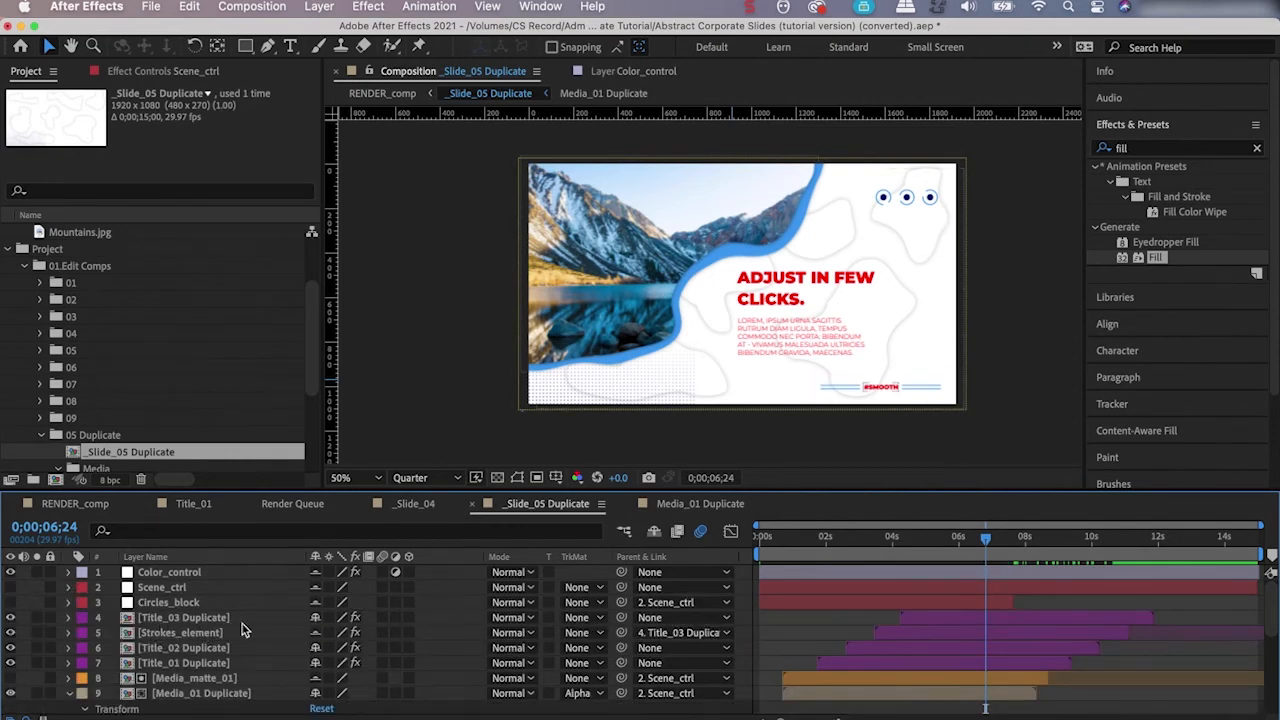
{"action": "left_click", "coordinate": [1014, 603]}
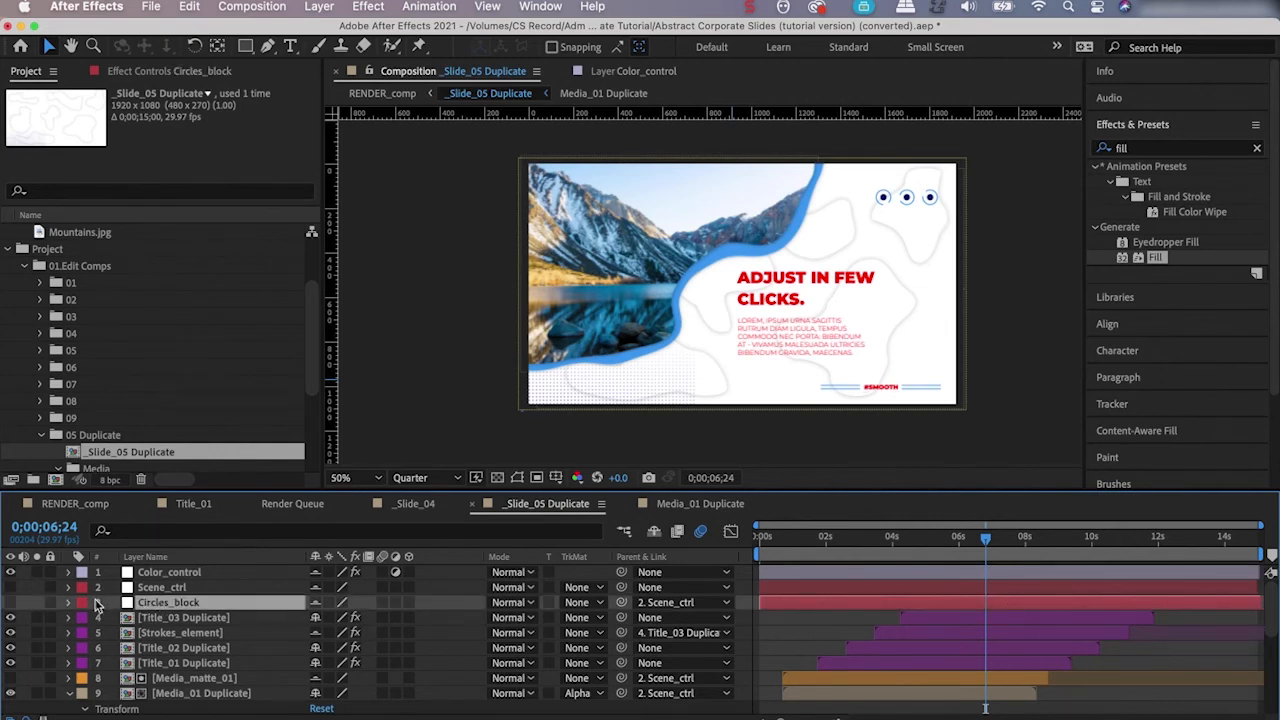
{"action": "scroll", "coordinate": [190, 640], "scroll_direction": "down", "scroll_amount": 6}
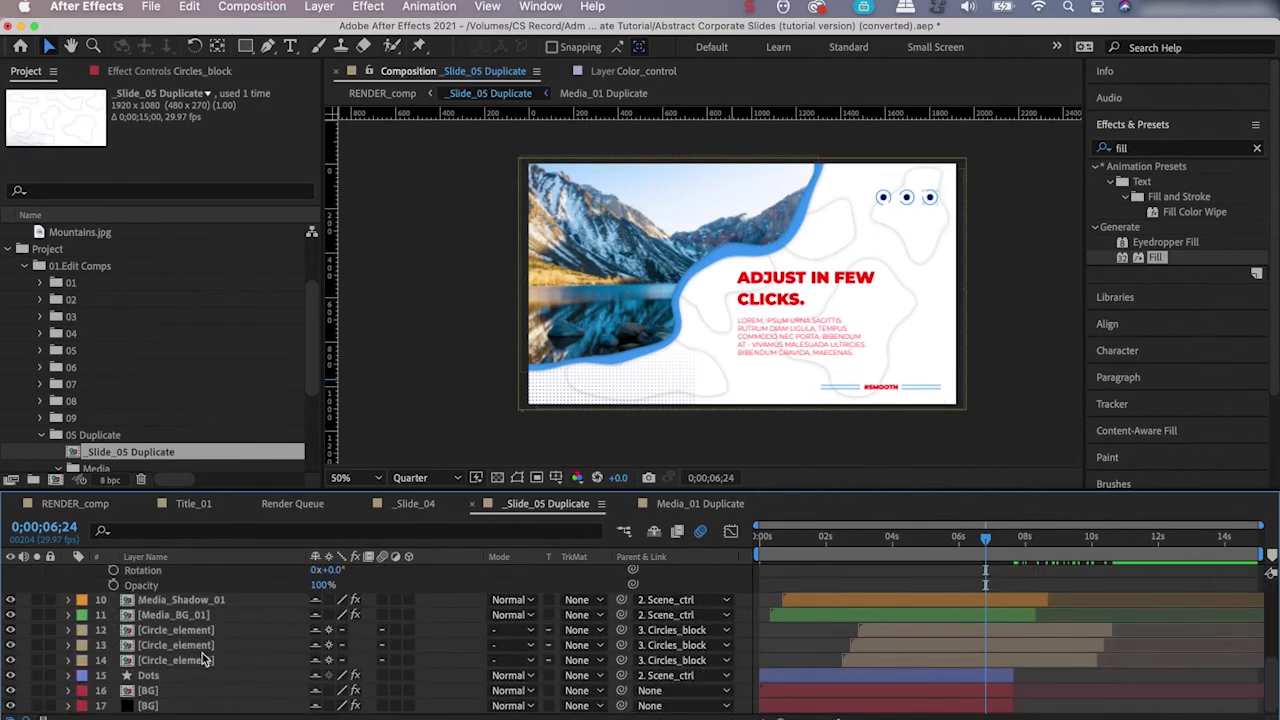
{"action": "left_click", "coordinate": [165, 630]}
{"action": "left_click", "coordinate": [160, 645]}
{"action": "left_click", "coordinate": [158, 660]}
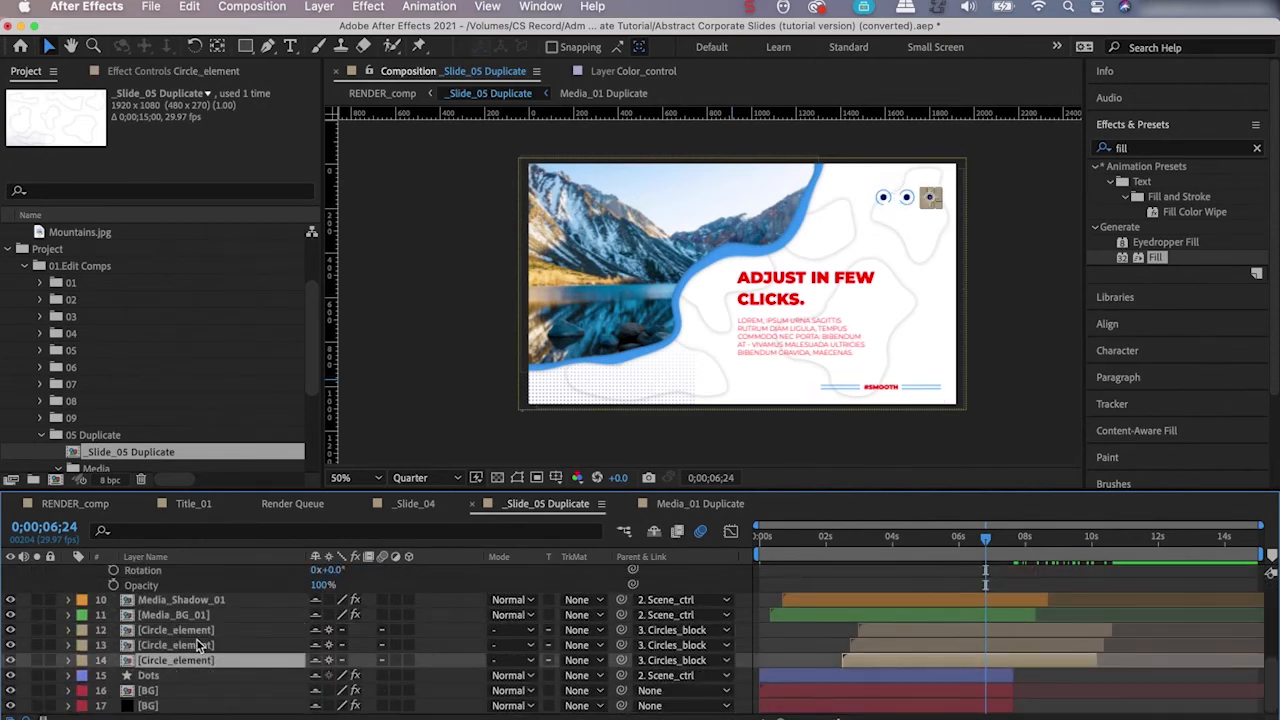
{"action": "scroll", "coordinate": [200, 648], "scroll_direction": "up", "scroll_amount": 6}
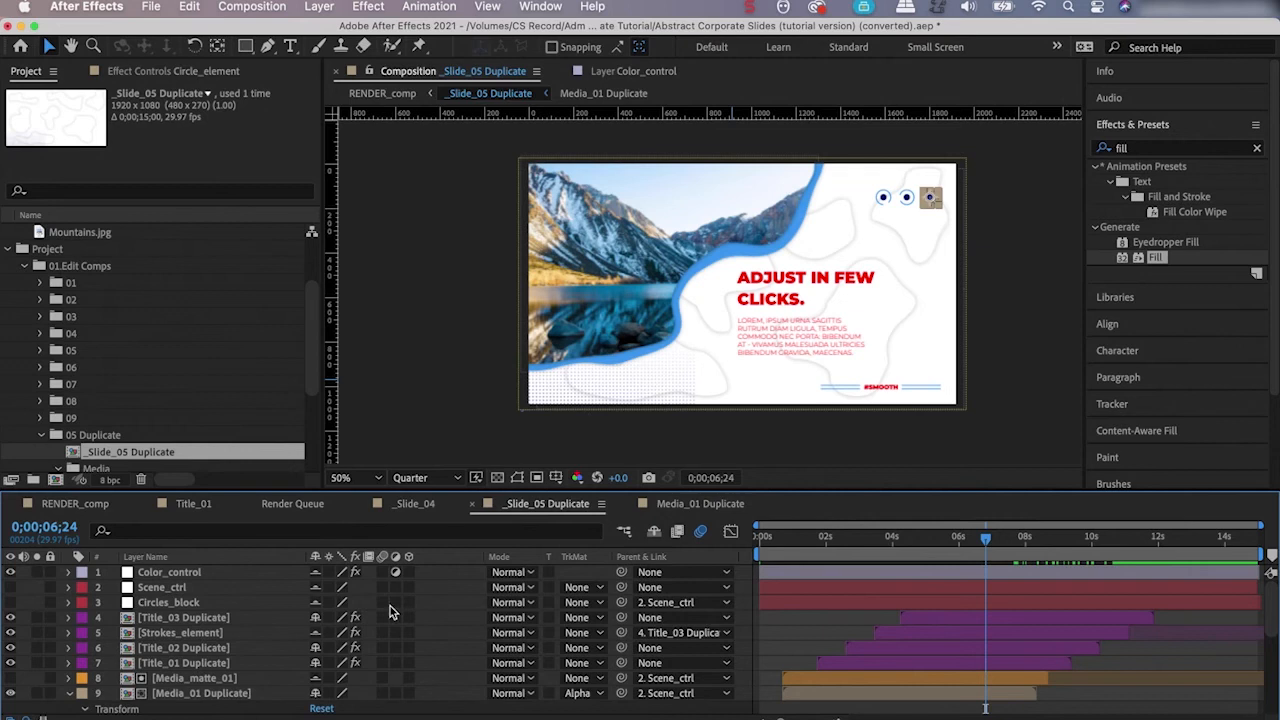
Open the Title_03 Duplicate composition and set its duration to 0;00;15;00.
{"action": "left_click", "coordinate": [180, 633]}
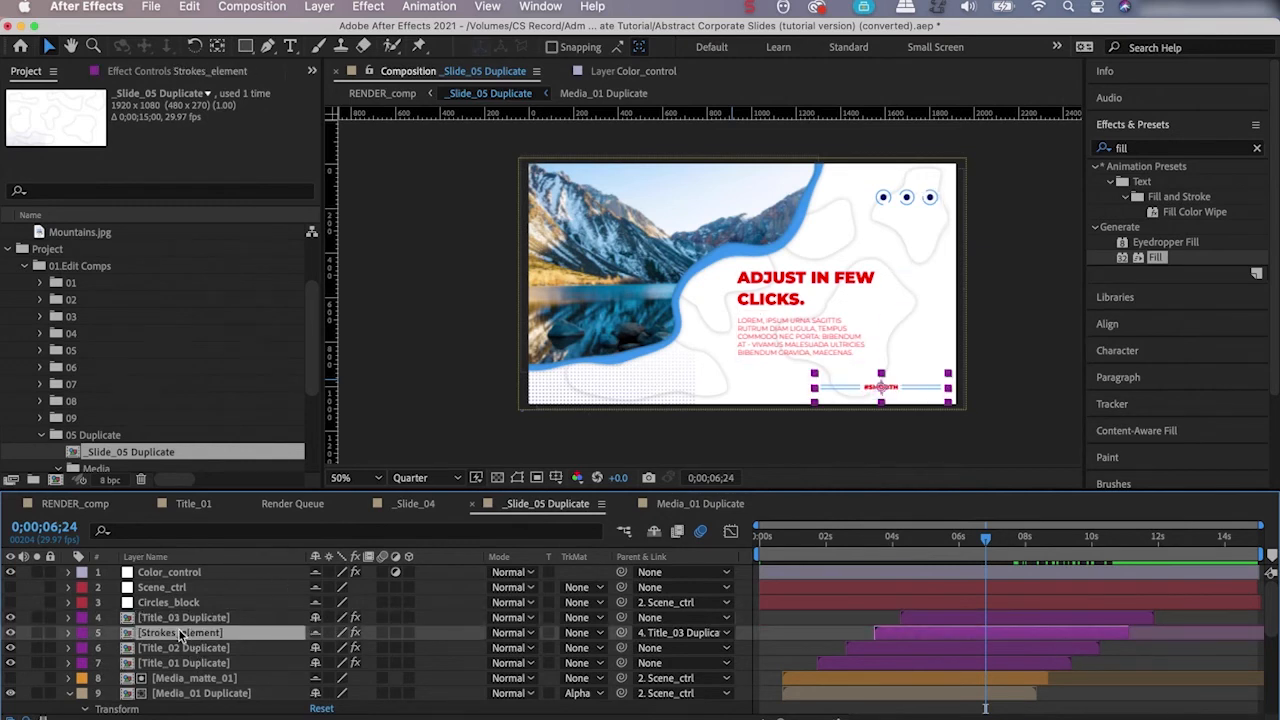
{"action": "left_click", "coordinate": [199, 620]}
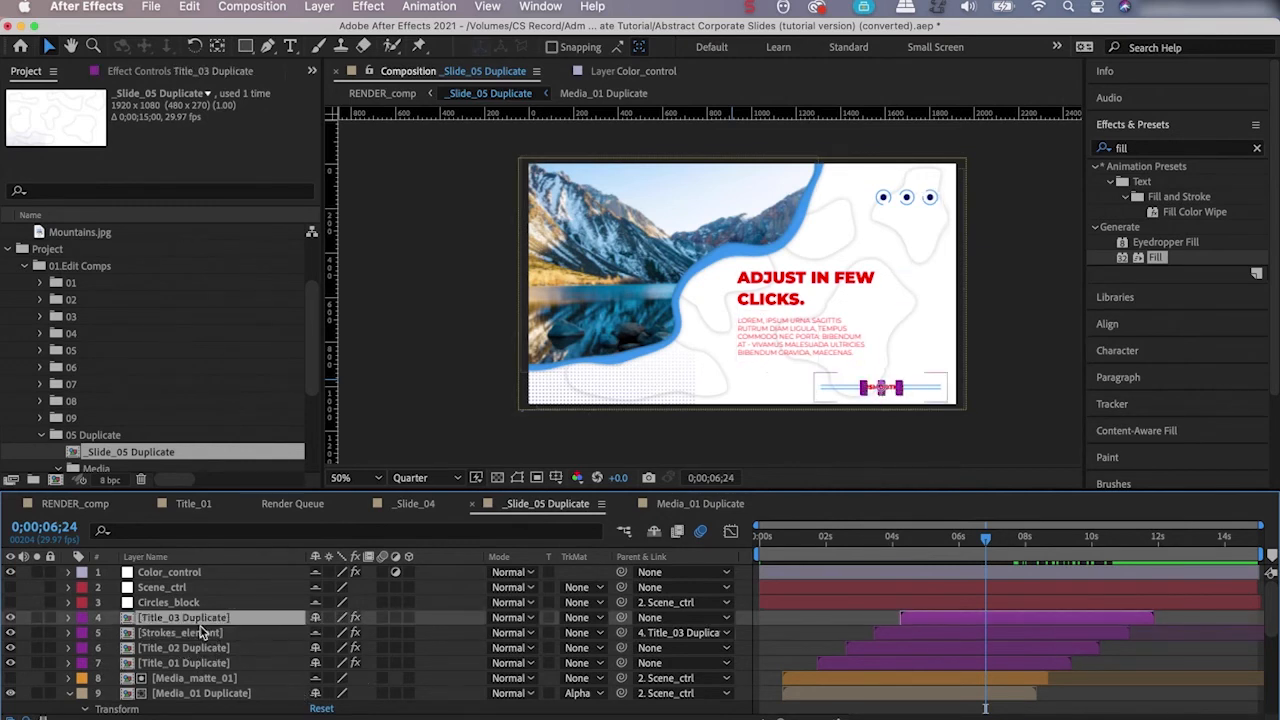
{"action": "double_click", "coordinate": [178, 624]}
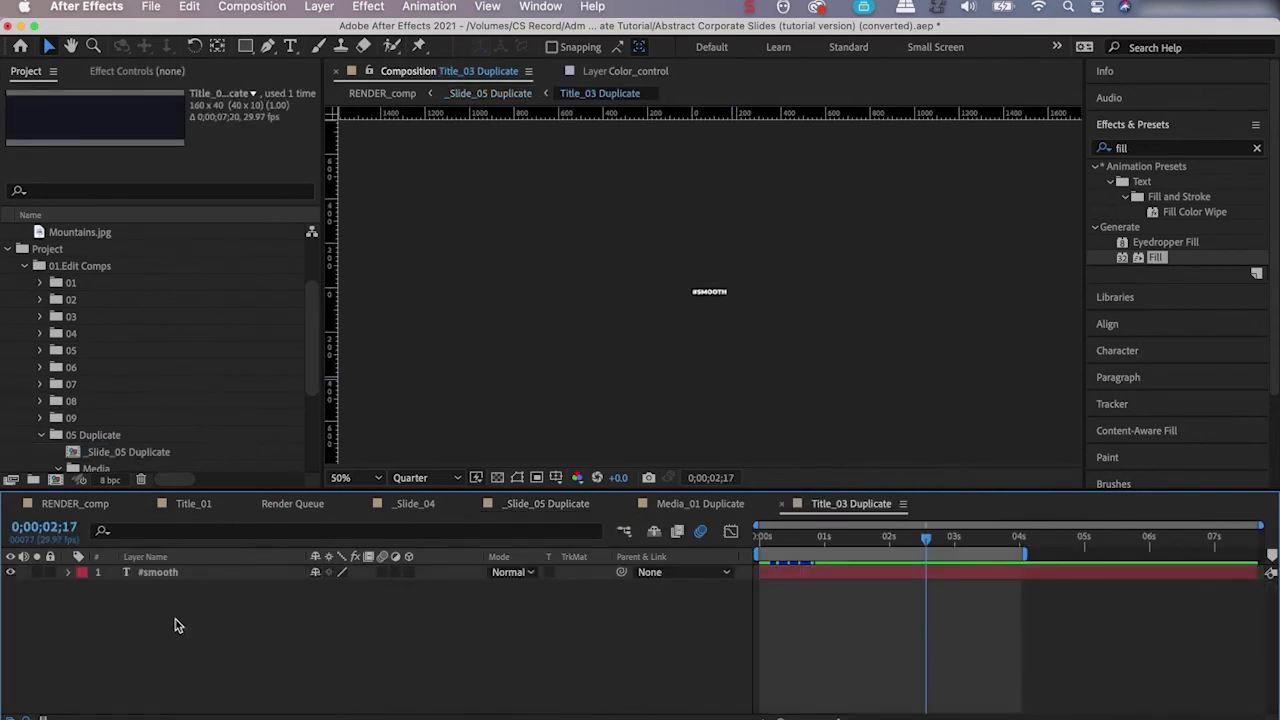
{"action": "left_click", "coordinate": [267, 3]}
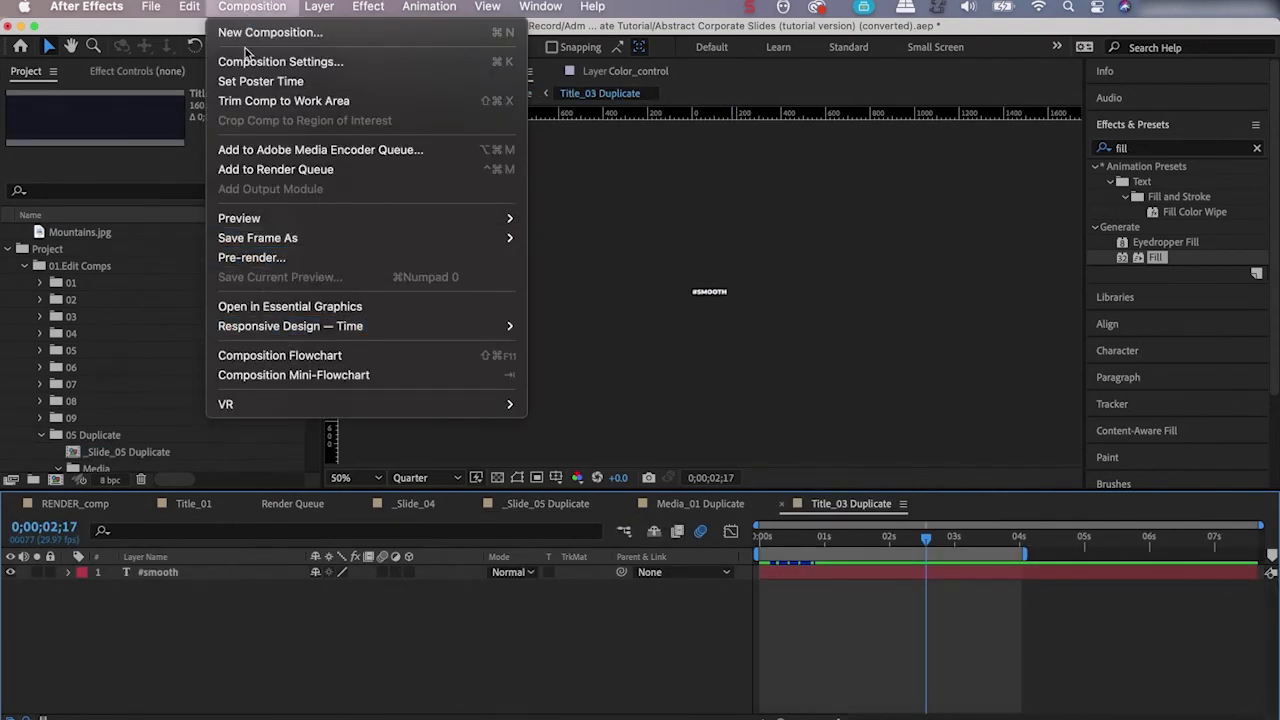
{"action": "left_click", "coordinate": [280, 61]}
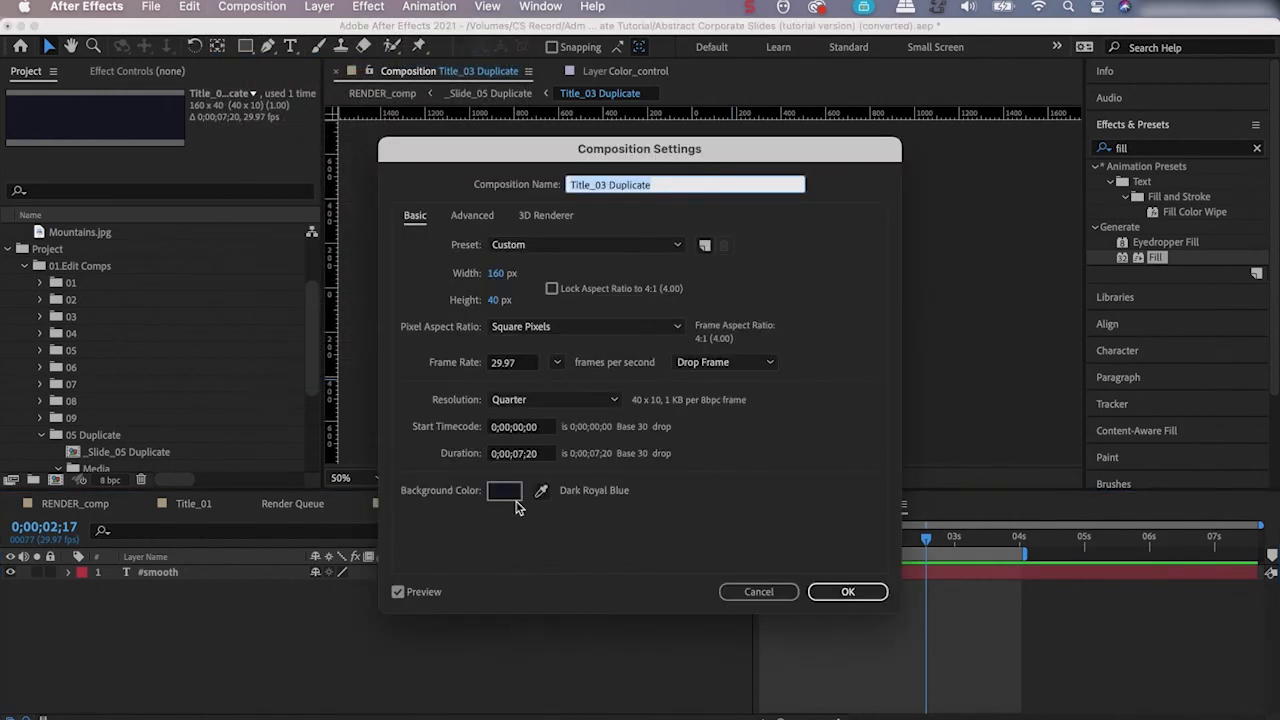
{"action": "left_click", "coordinate": [524, 454]}
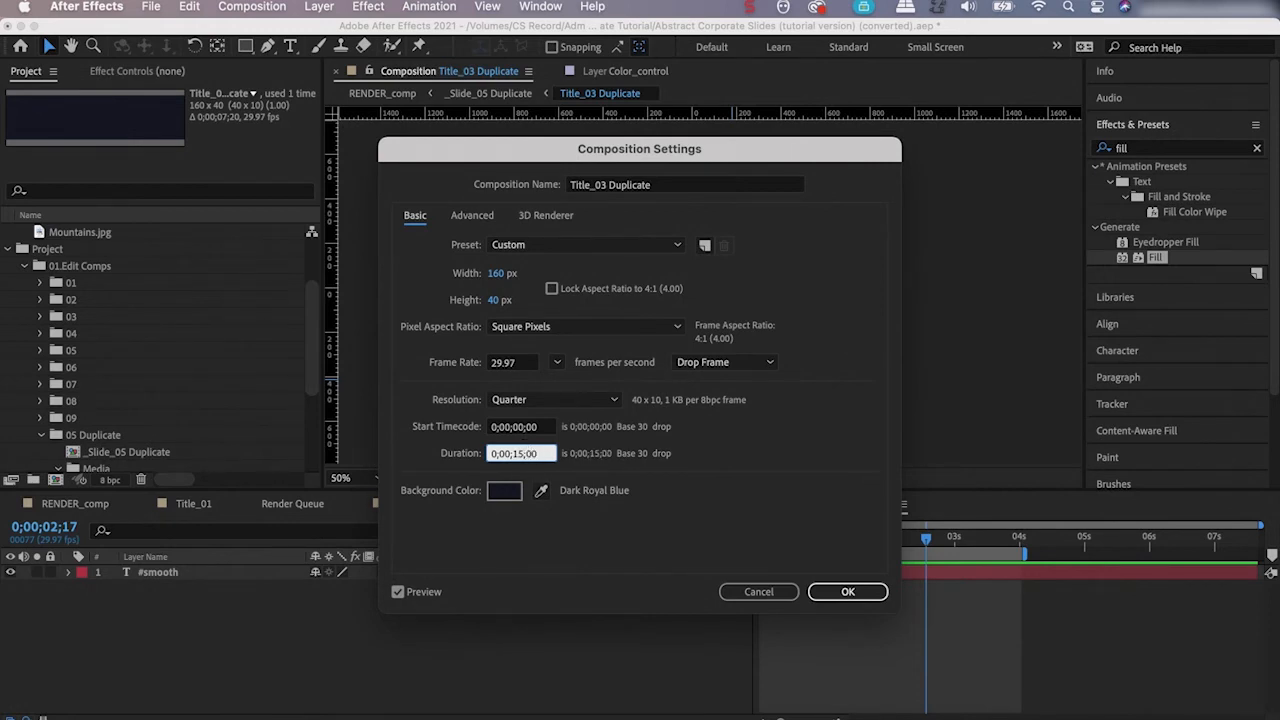
{"action": "key", "text": "Return"}
Change the duration of the Title_03 Duplicate composition to 0;00;18;00.
{"action": "left_click", "coordinate": [246, 6]}
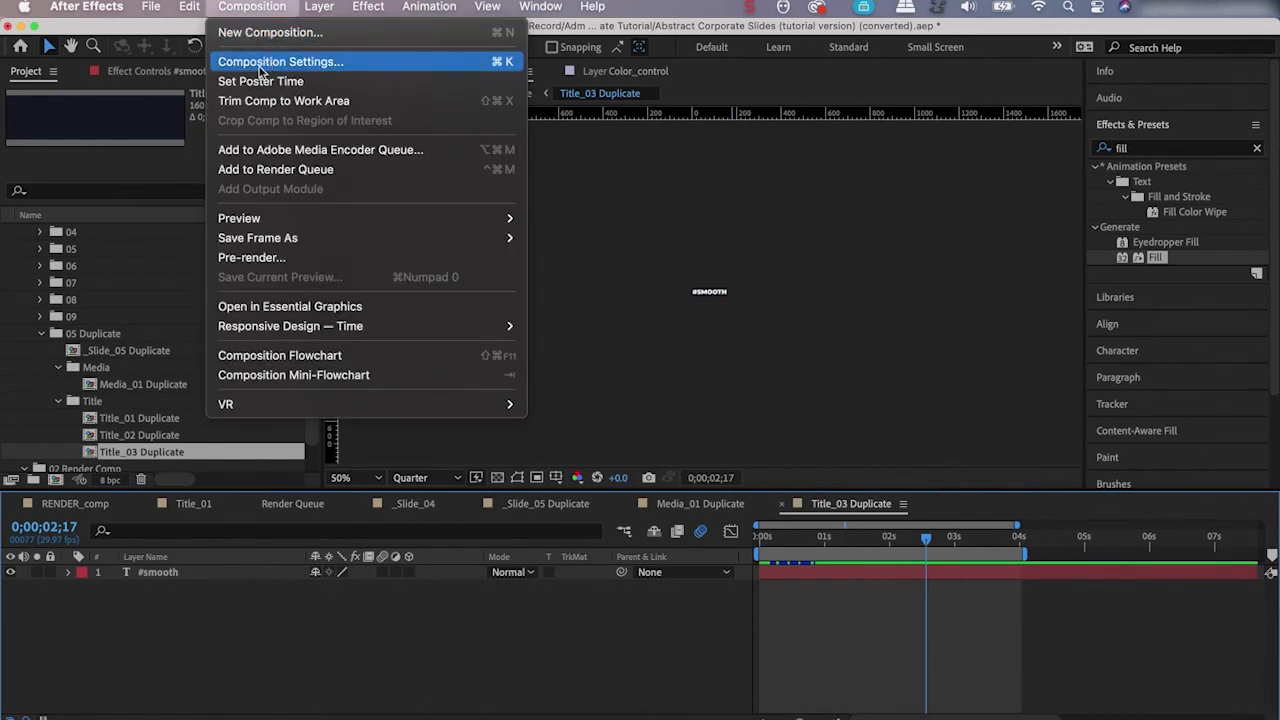
{"action": "left_click", "coordinate": [260, 66]}
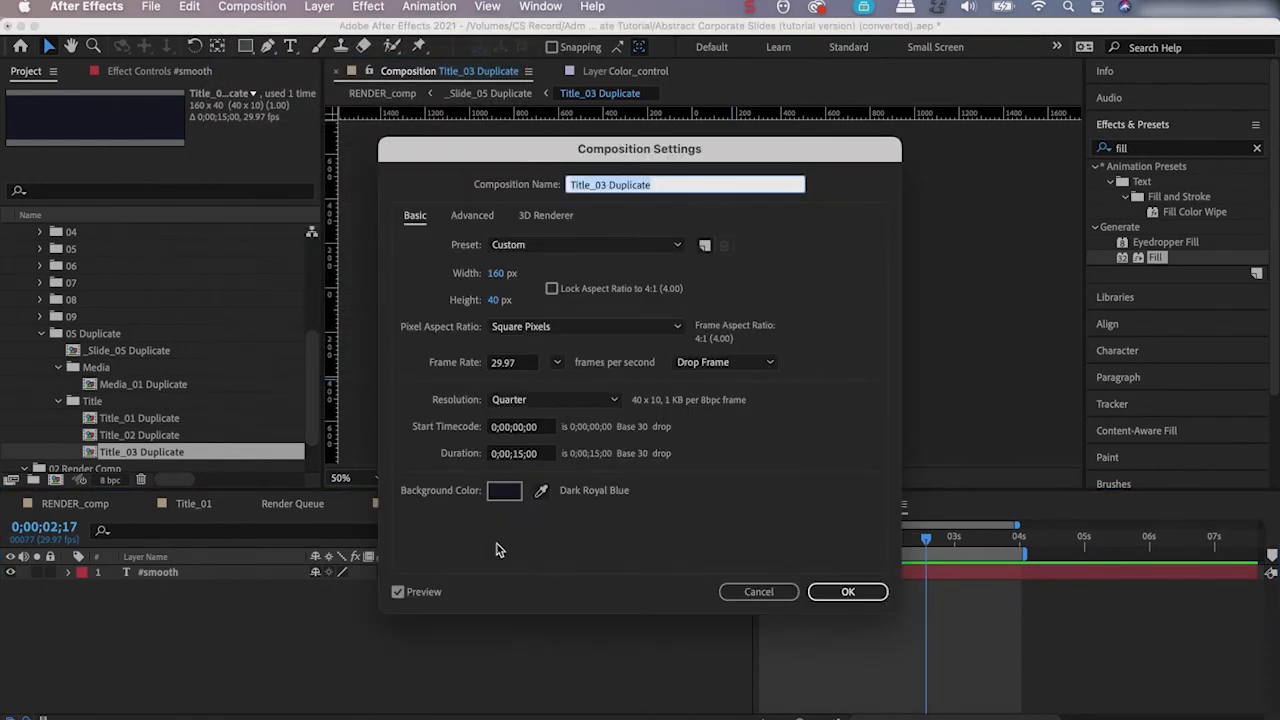
{"action": "left_click", "coordinate": [523, 454]}
{"action": "key", "text": "BackSpace"}
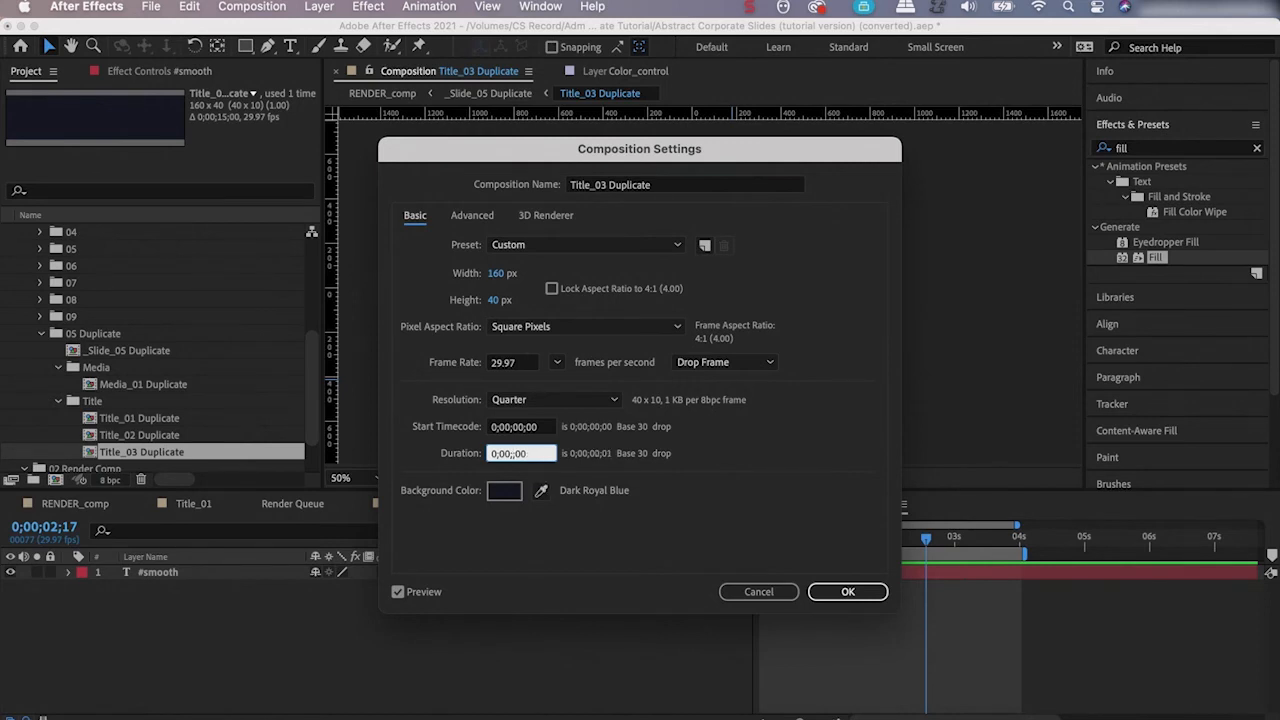
{"action": "key", "text": "Return"}
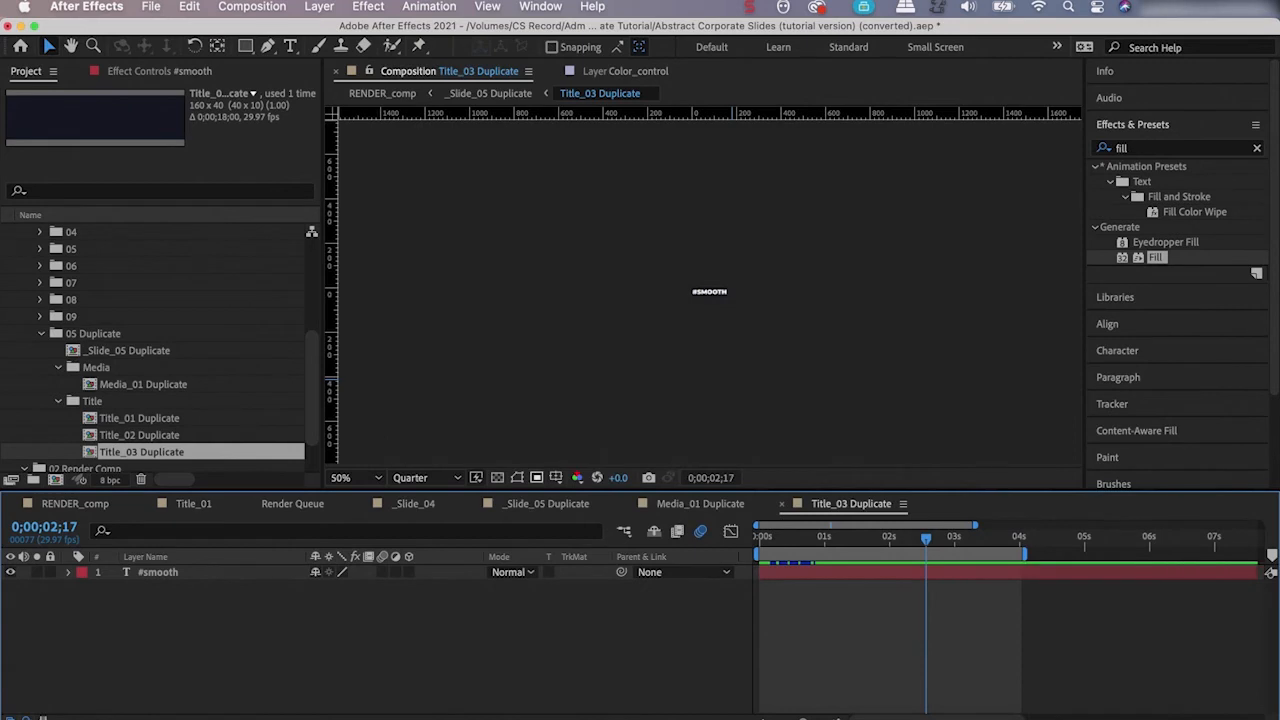
Extend the #smooth text layer to the end of Title_03 Duplicate and inspect its Range Selector 1 Start keyframes.
{"action": "left_click", "coordinate": [155, 578]}
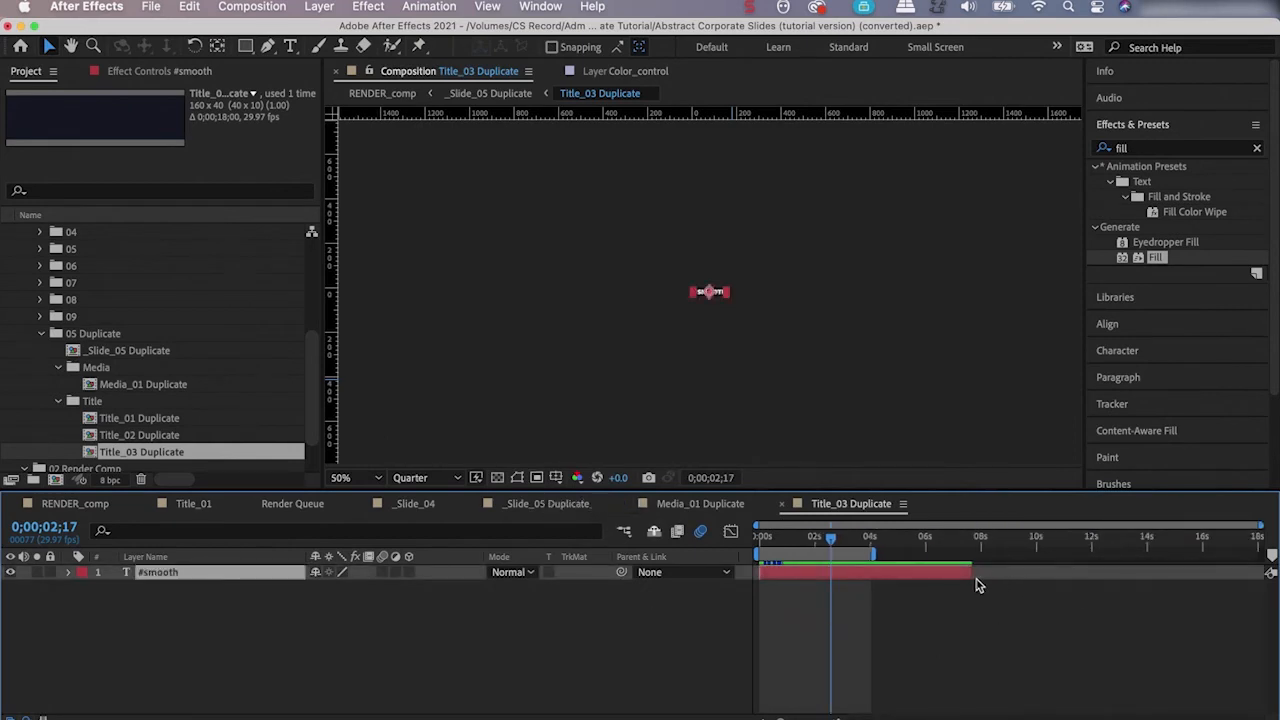
{"action": "left_click_drag", "start_coordinate": [970, 572], "coordinate": [1262, 570]}
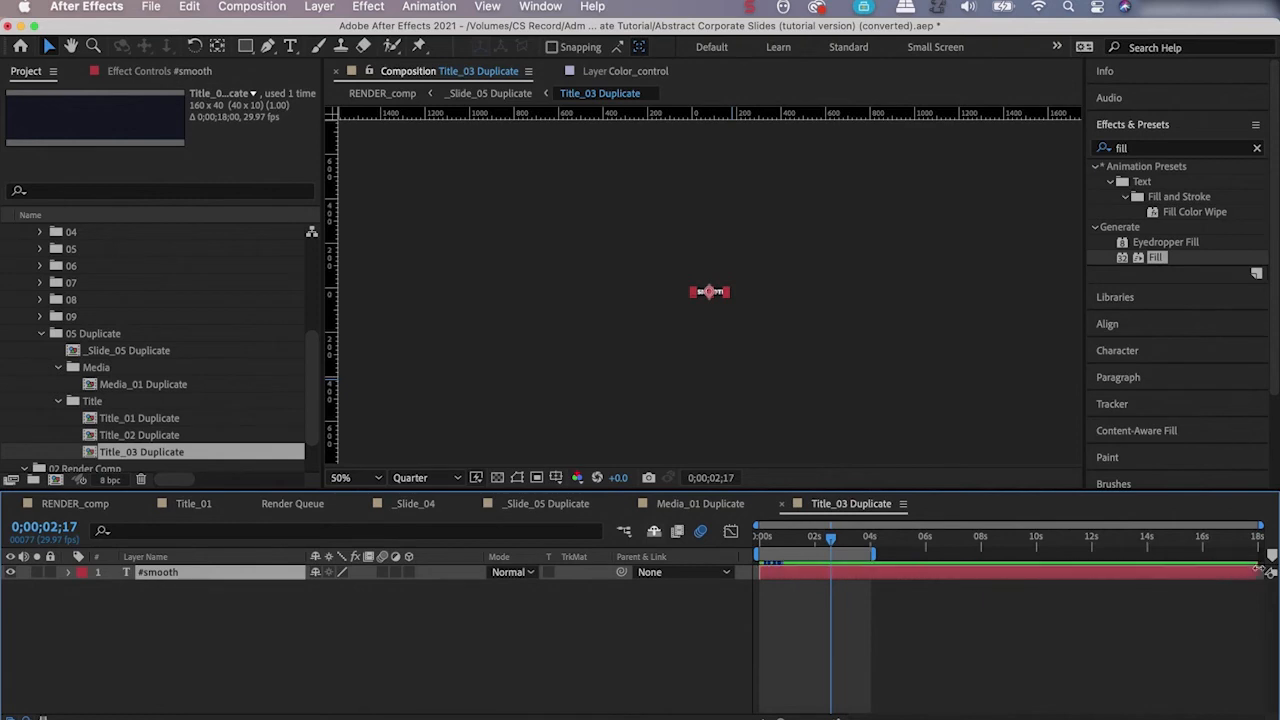
{"action": "left_click", "coordinate": [67, 573]}
{"action": "left_click", "coordinate": [85, 588]}
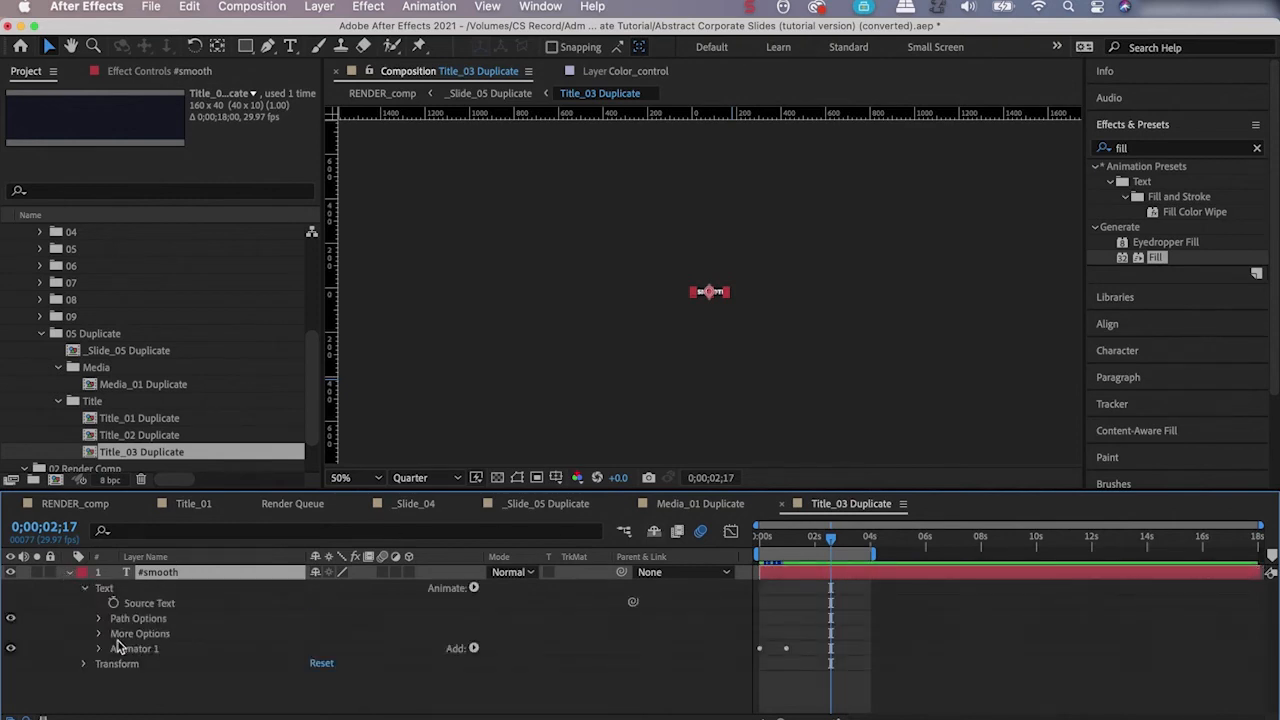
{"action": "left_click", "coordinate": [99, 648]}
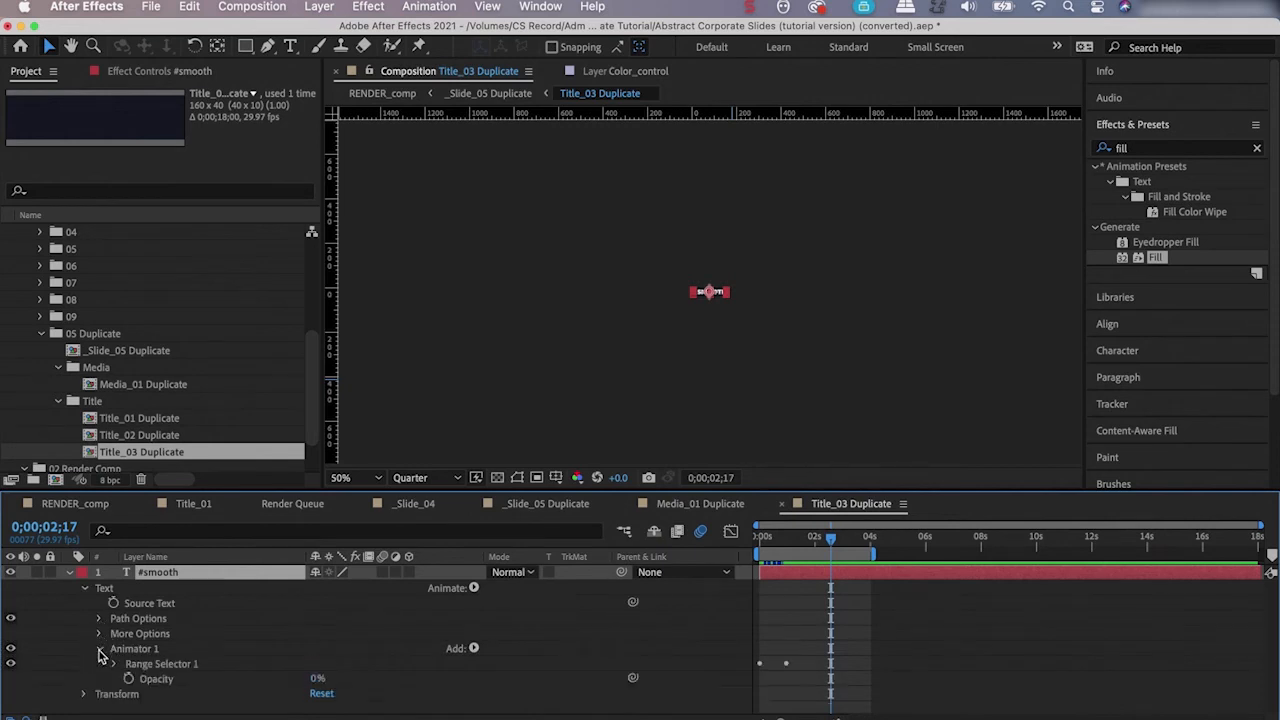
{"action": "left_click", "coordinate": [115, 665]}
{"action": "scroll", "coordinate": [105, 682], "scroll_direction": "down", "scroll_amount": 2}
{"action": "left_click_drag", "start_coordinate": [826, 540], "coordinate": [800, 550]}
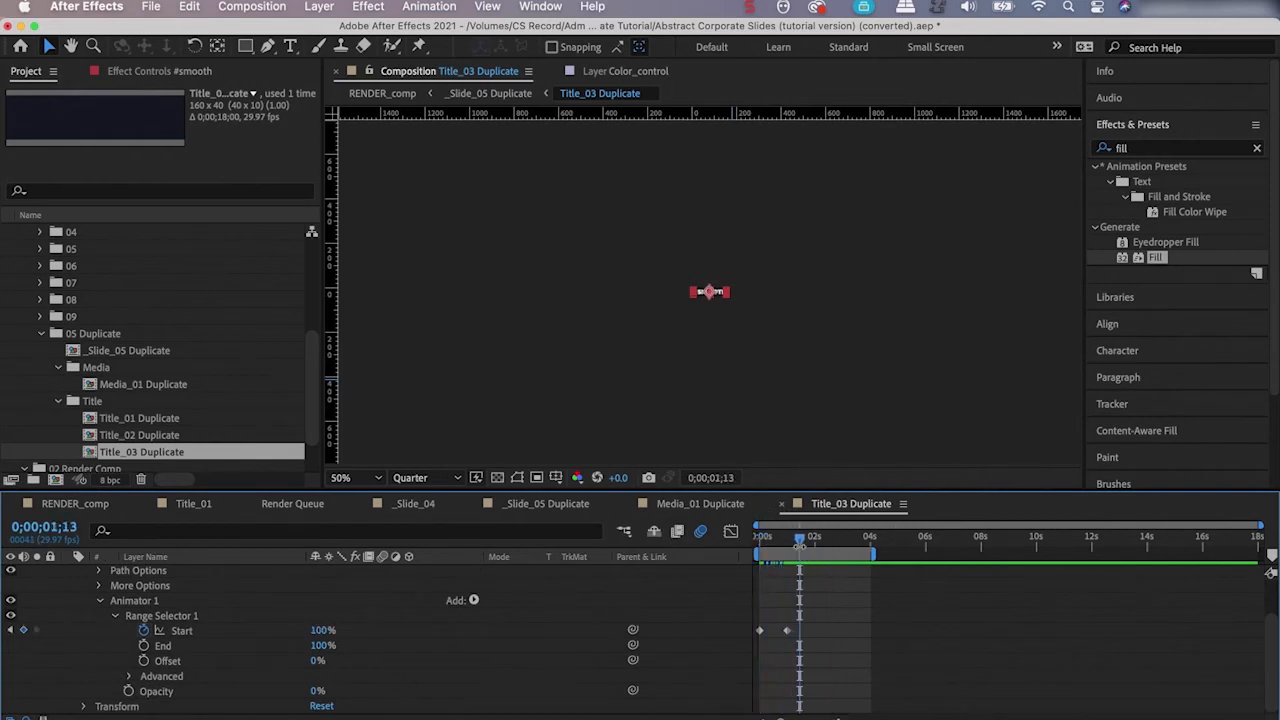
{"action": "scroll", "coordinate": [430, 680], "scroll_direction": "up", "scroll_amount": 3}
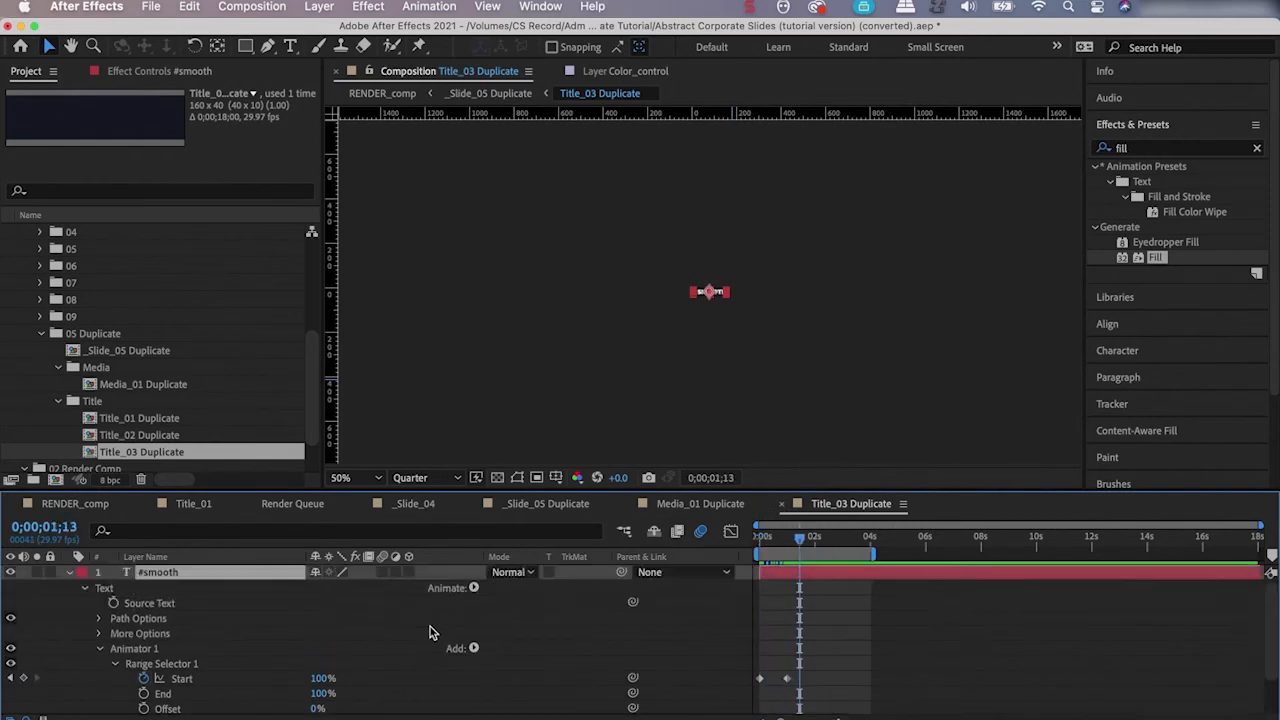
Extend the Title_03 Duplicate work area to the end of the composition and close the Title_03 Duplicate and Media_01 Duplicate timelines.
{"action": "left_click", "coordinate": [69, 573]}
{"action": "left_click_drag", "start_coordinate": [880, 556], "coordinate": [1266, 560]}
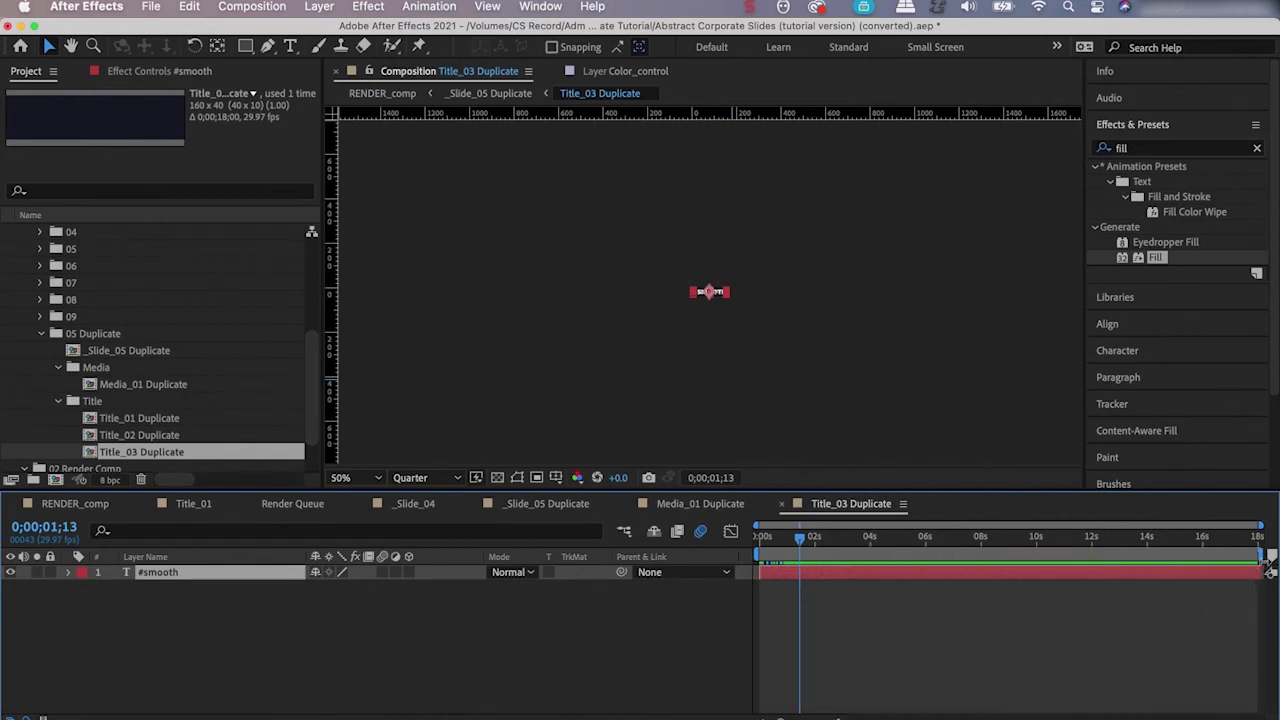
{"action": "left_click", "coordinate": [801, 542]}
{"action": "left_click", "coordinate": [783, 509]}
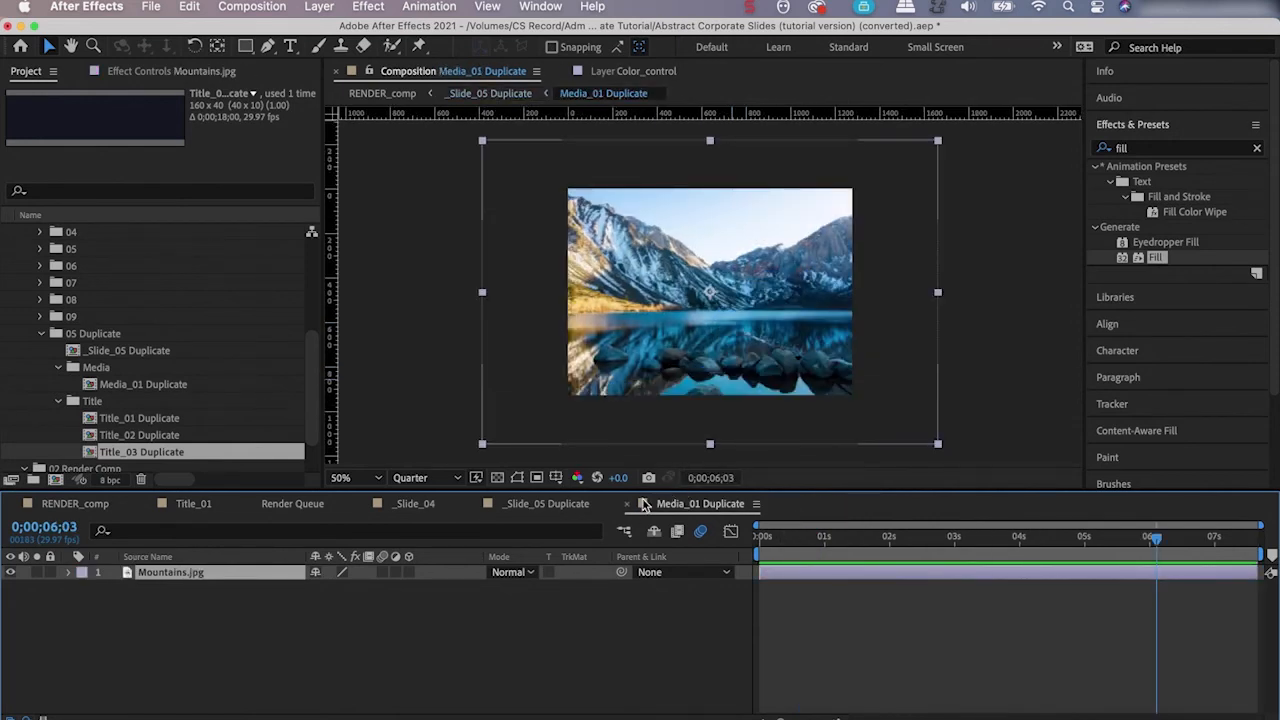
{"action": "left_click", "coordinate": [626, 507]}
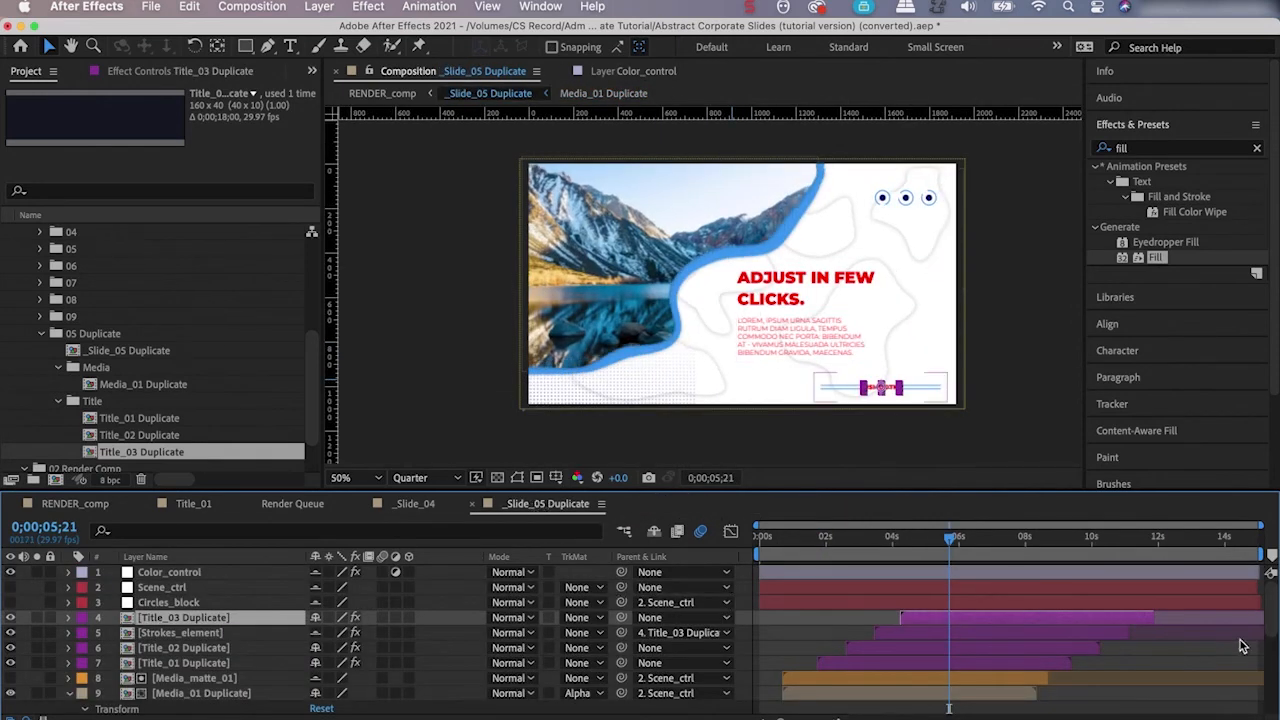
Move to 0;00;07;19 in _Slide_05 Duplicate and check that its layers span to the end of the composition.
{"action": "left_click_drag", "start_coordinate": [929, 545], "coordinate": [1013, 543]}
{"action": "scroll", "coordinate": [1076, 628], "scroll_direction": "down", "scroll_amount": 3}
{"action": "scroll", "coordinate": [1076, 628], "scroll_direction": "up", "scroll_amount": 3}
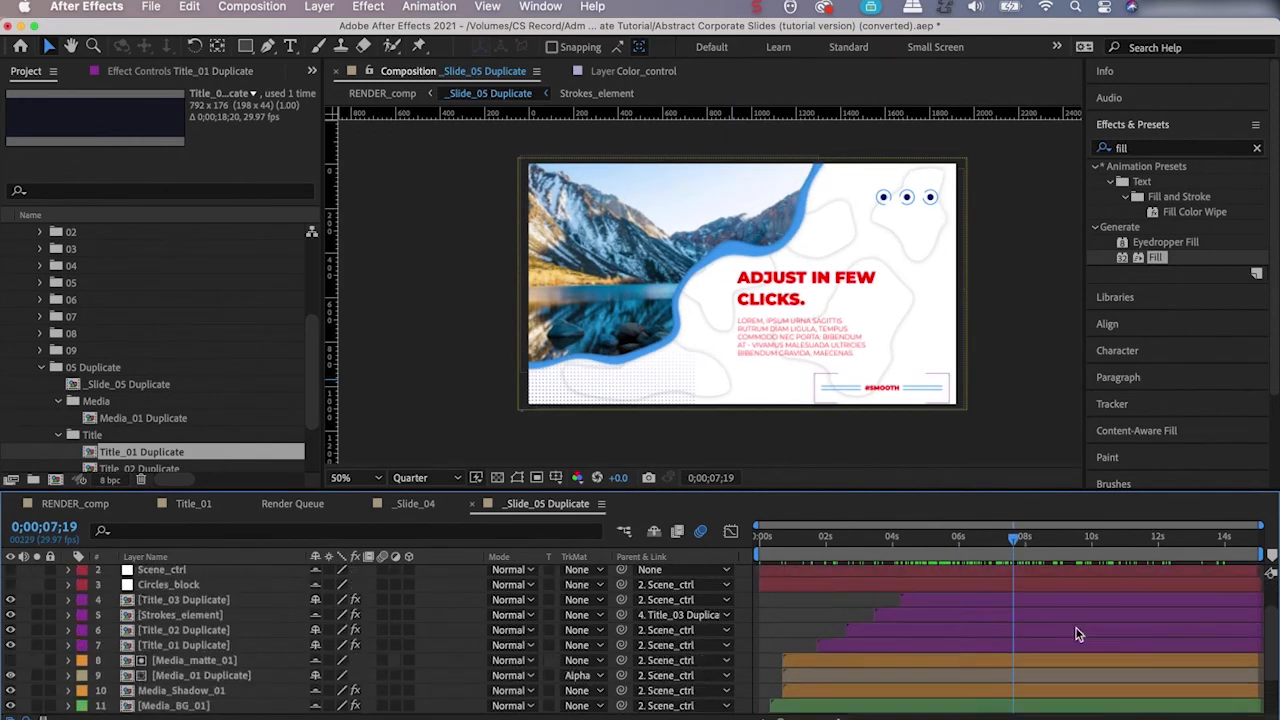
{"action": "scroll", "coordinate": [1076, 628], "scroll_direction": "down", "scroll_amount": 5}
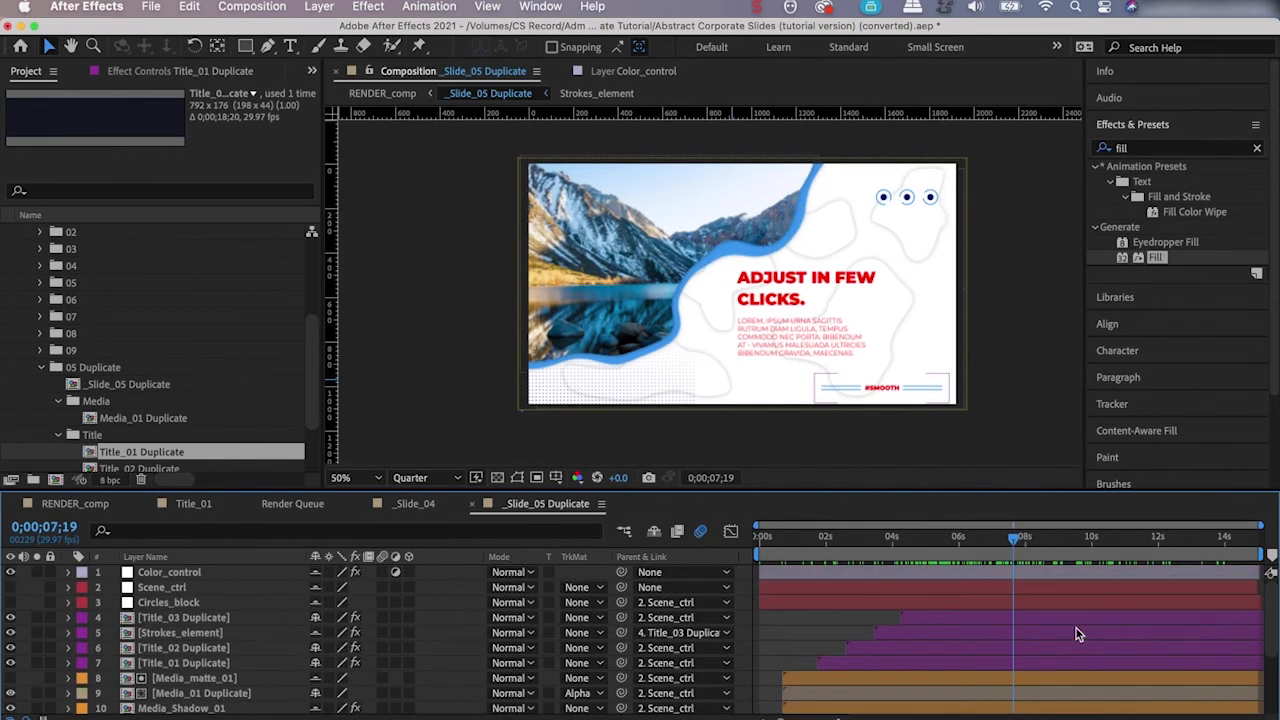
{"action": "scroll", "coordinate": [1076, 633], "scroll_direction": "up", "scroll_amount": 5}
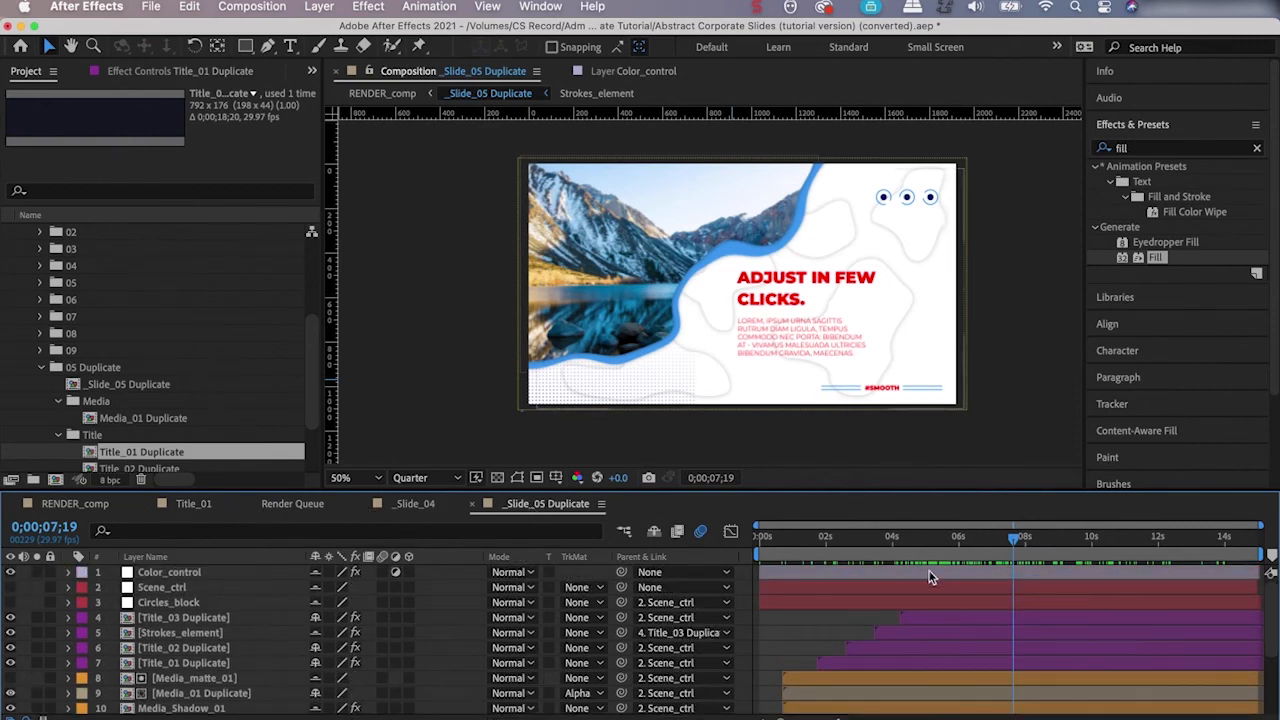
Extend the _Slide_05 Duplicate layer in RENDER_comp to the full length of its source composition.
{"action": "left_click", "coordinate": [86, 503]}
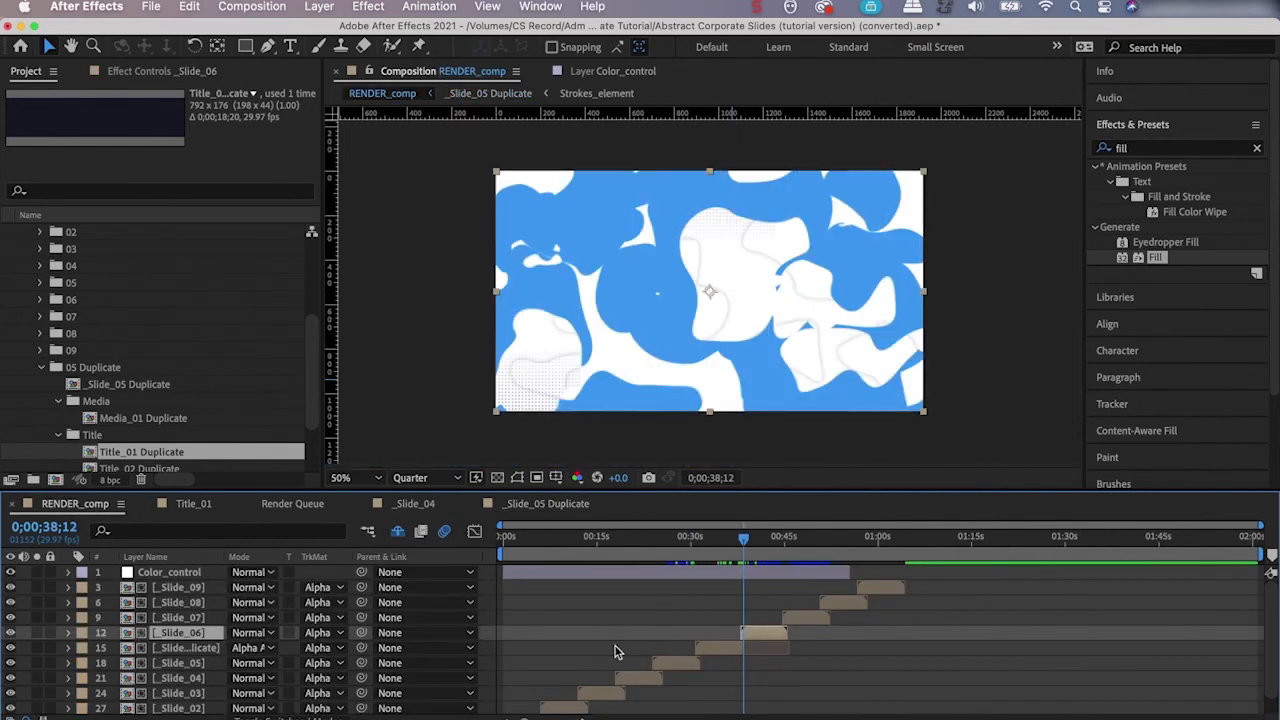
{"action": "left_click", "coordinate": [738, 541]}
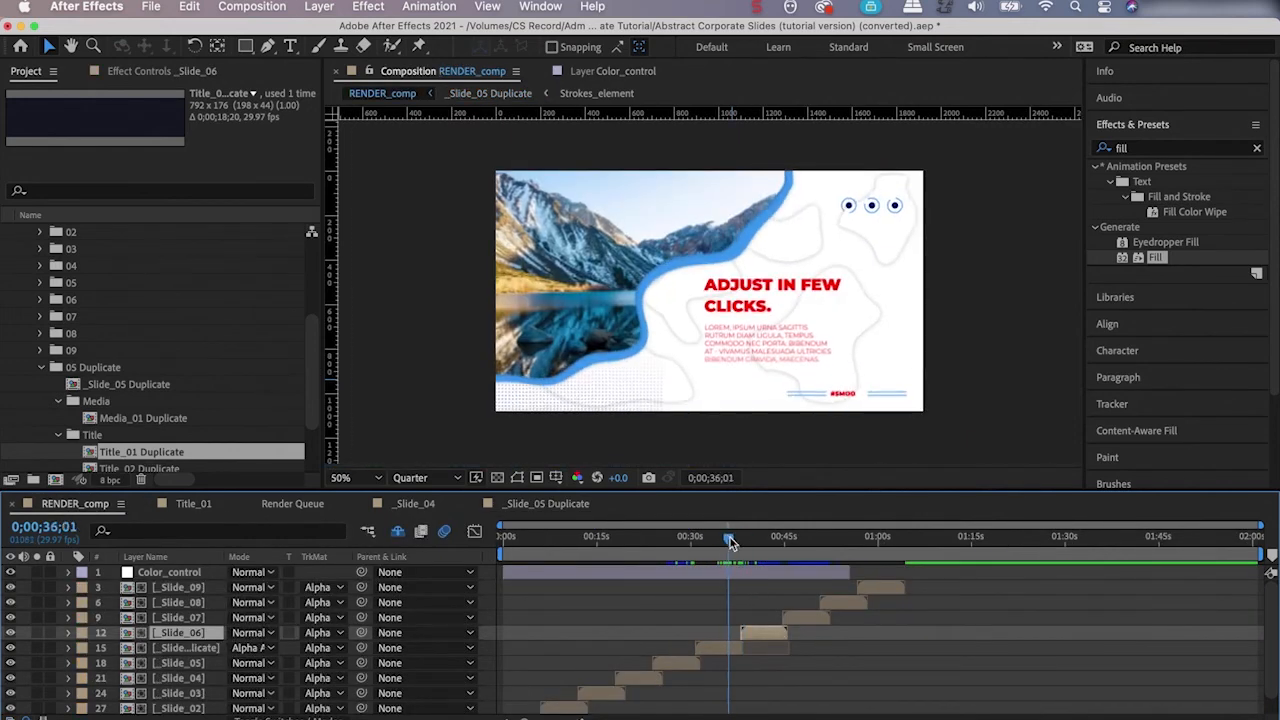
{"action": "left_click", "coordinate": [184, 648]}
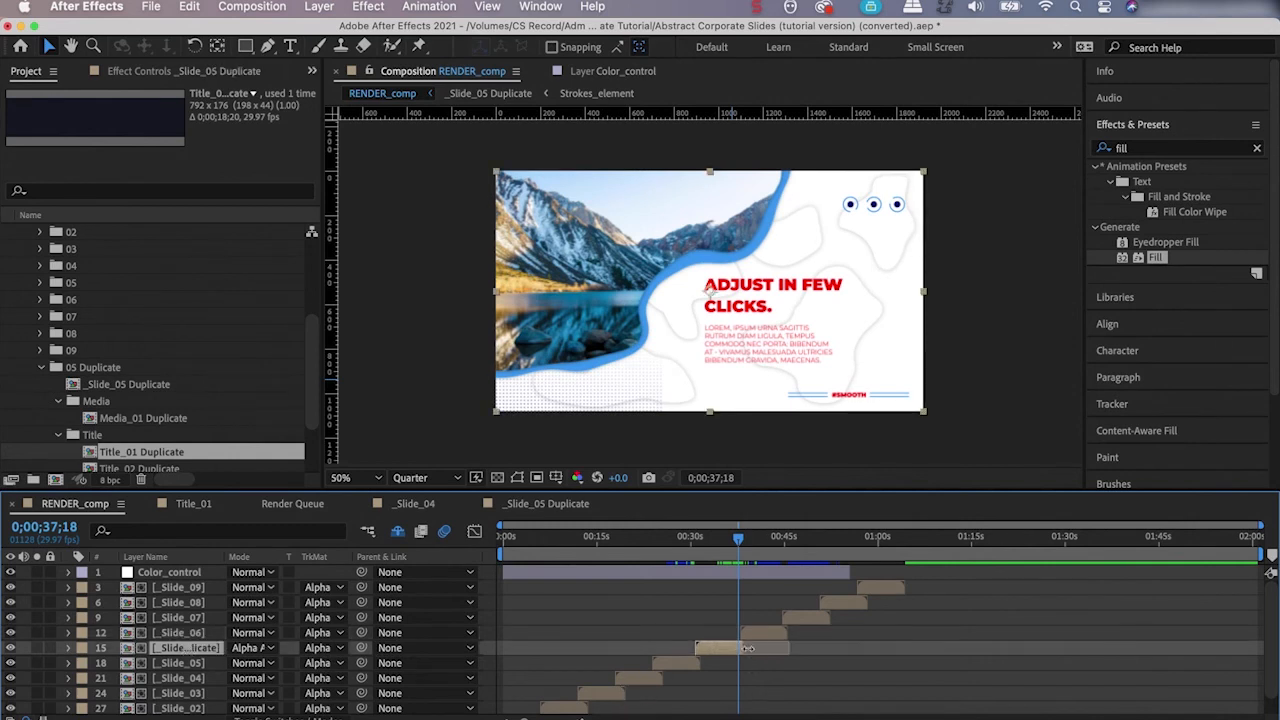
{"action": "left_click_drag", "start_coordinate": [745, 650], "coordinate": [790, 655]}
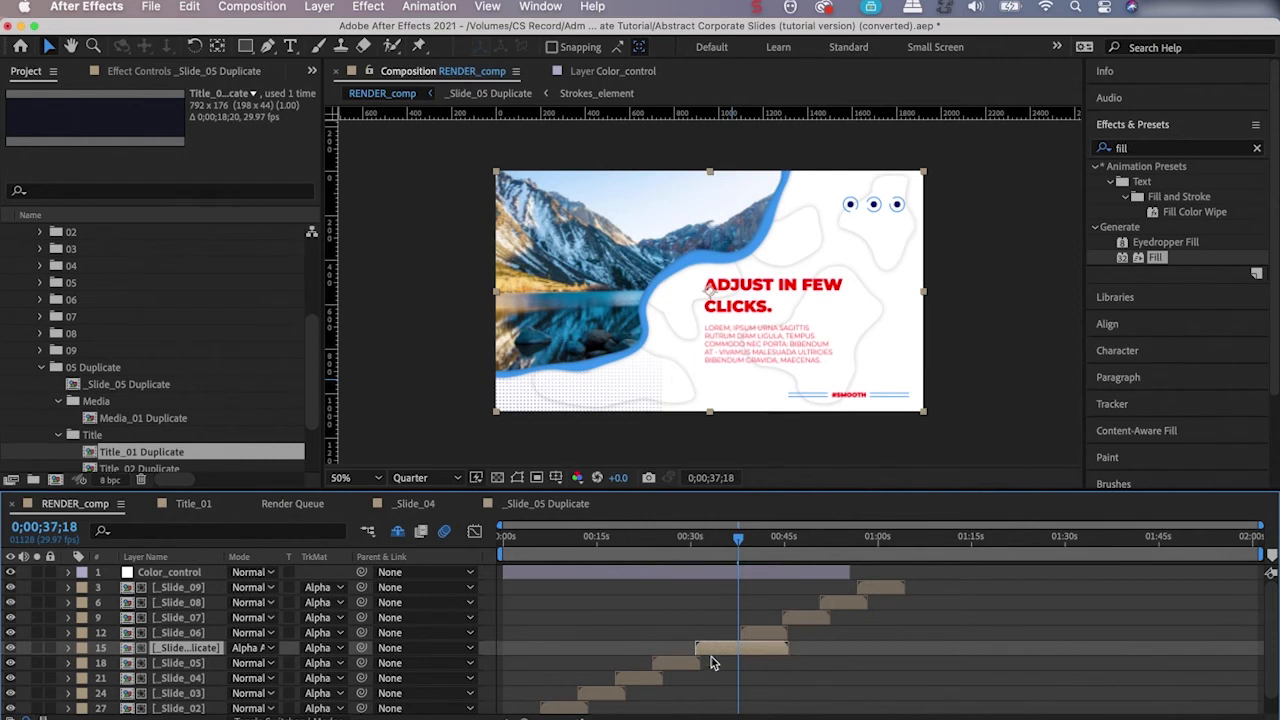
Reveal the shy layers in RENDER_comp and open the Transition composition that mattes the _Slide_05 Duplicate layer.
{"action": "left_click", "coordinate": [397, 531]}
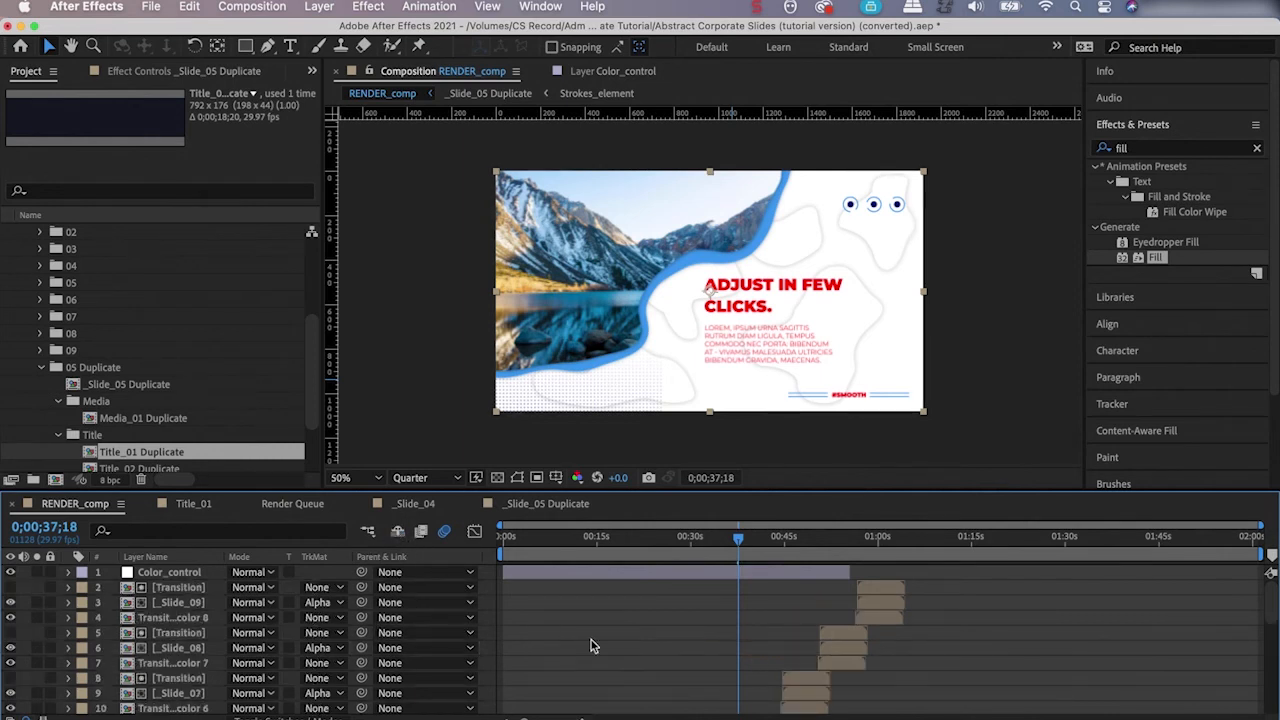
{"action": "scroll", "coordinate": [591, 645], "scroll_direction": "down", "scroll_amount": 5}
{"action": "left_click", "coordinate": [707, 654]}
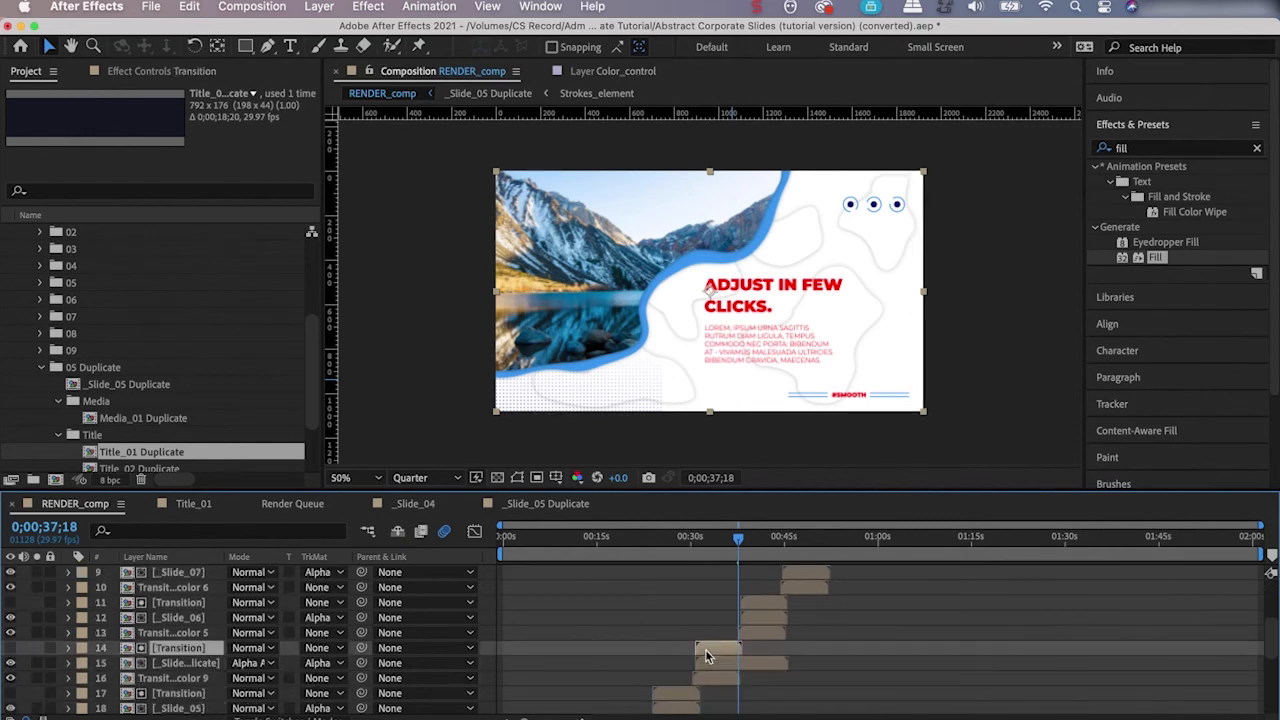
{"action": "scroll", "coordinate": [162, 645], "scroll_direction": "down", "scroll_amount": 2}
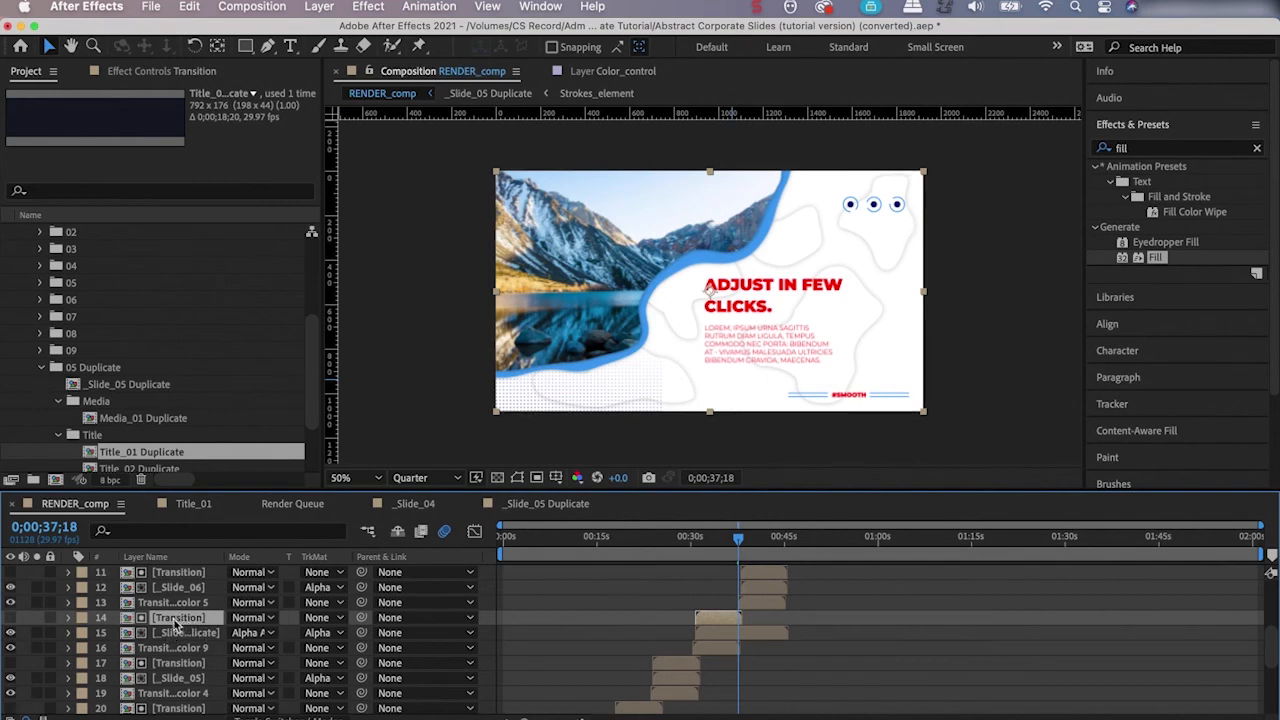
{"action": "double_click", "coordinate": [178, 619]}
Change the duration of the Transition composition to 0;00;18;20.
{"action": "left_click", "coordinate": [252, 6]}
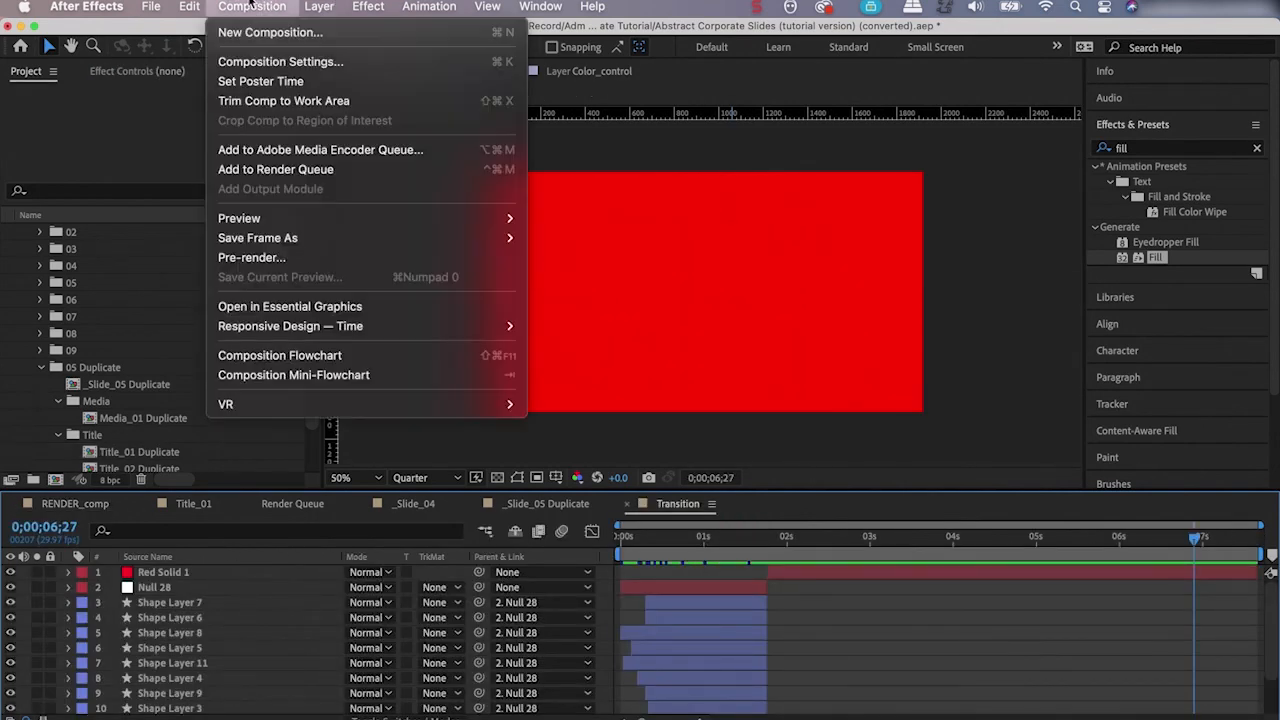
{"action": "left_click", "coordinate": [255, 67]}
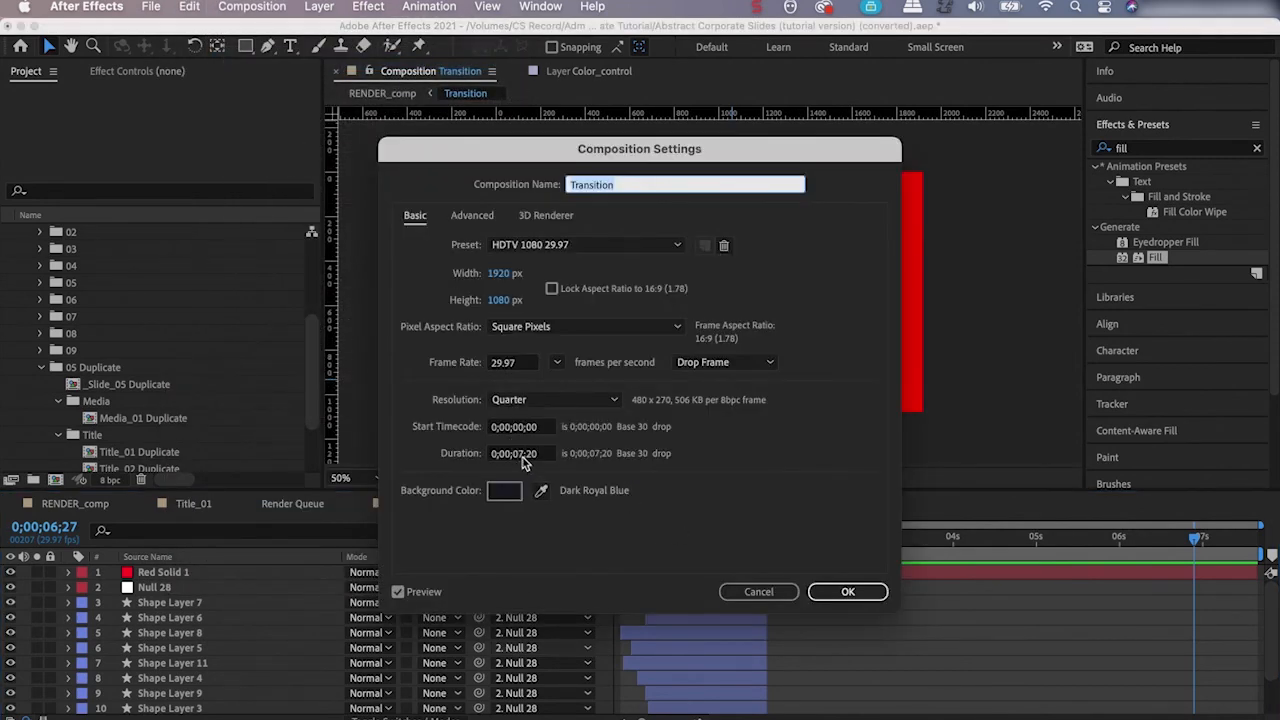
{"action": "left_click", "coordinate": [521, 455]}
{"action": "type", "text": "18"}
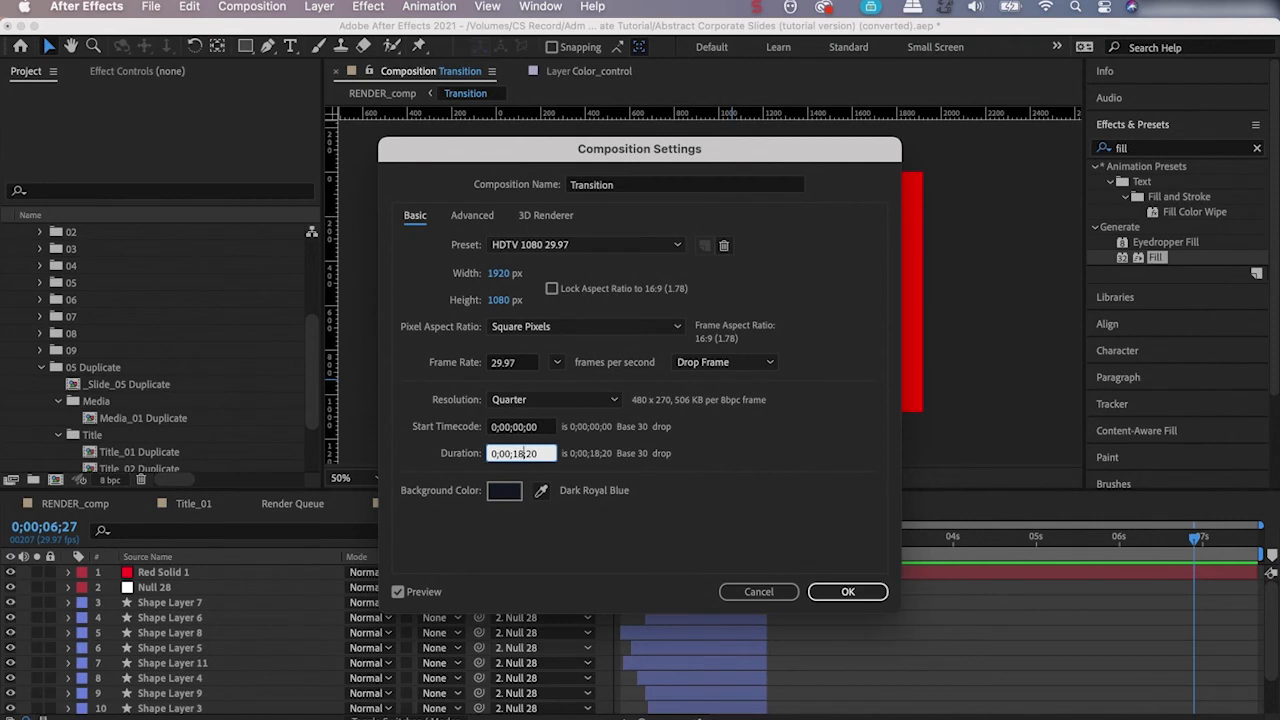
{"action": "key", "text": "Return"}
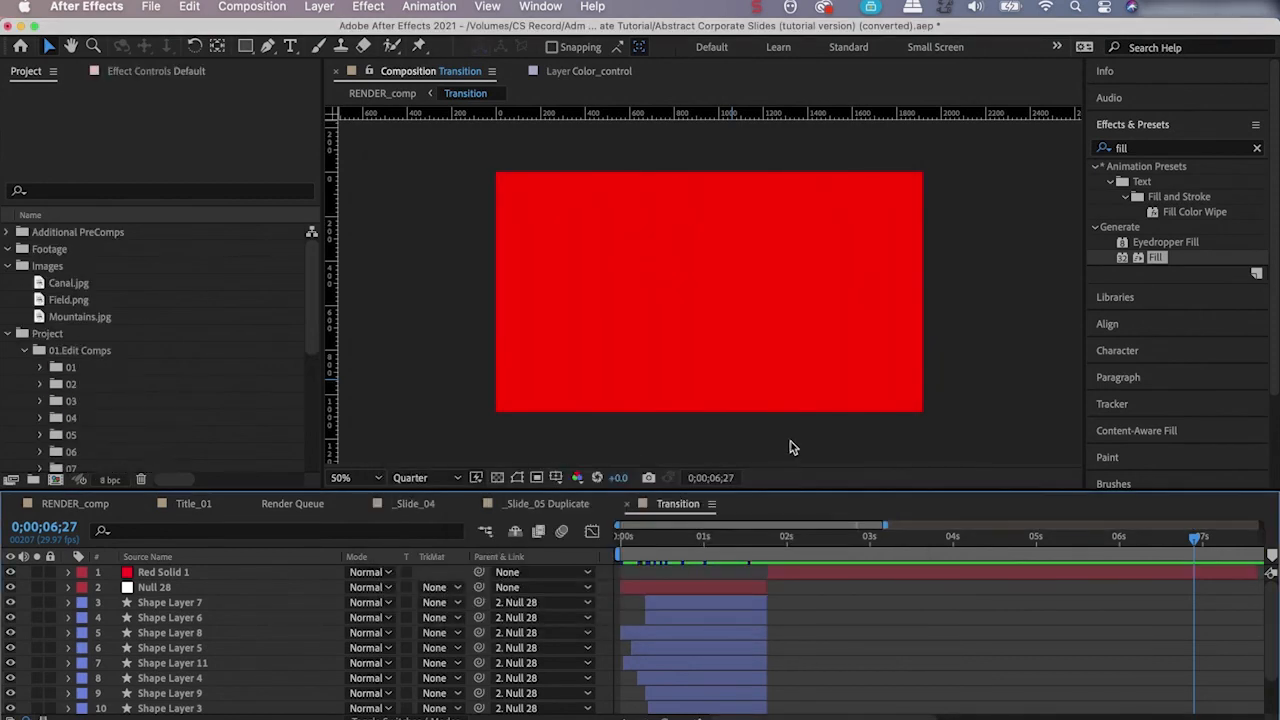
Extend the Red Solid 1 layer to the end of the Transition composition and close its timeline.
{"action": "scroll", "coordinate": [1220, 648], "scroll_direction": "down", "scroll_amount": 5}
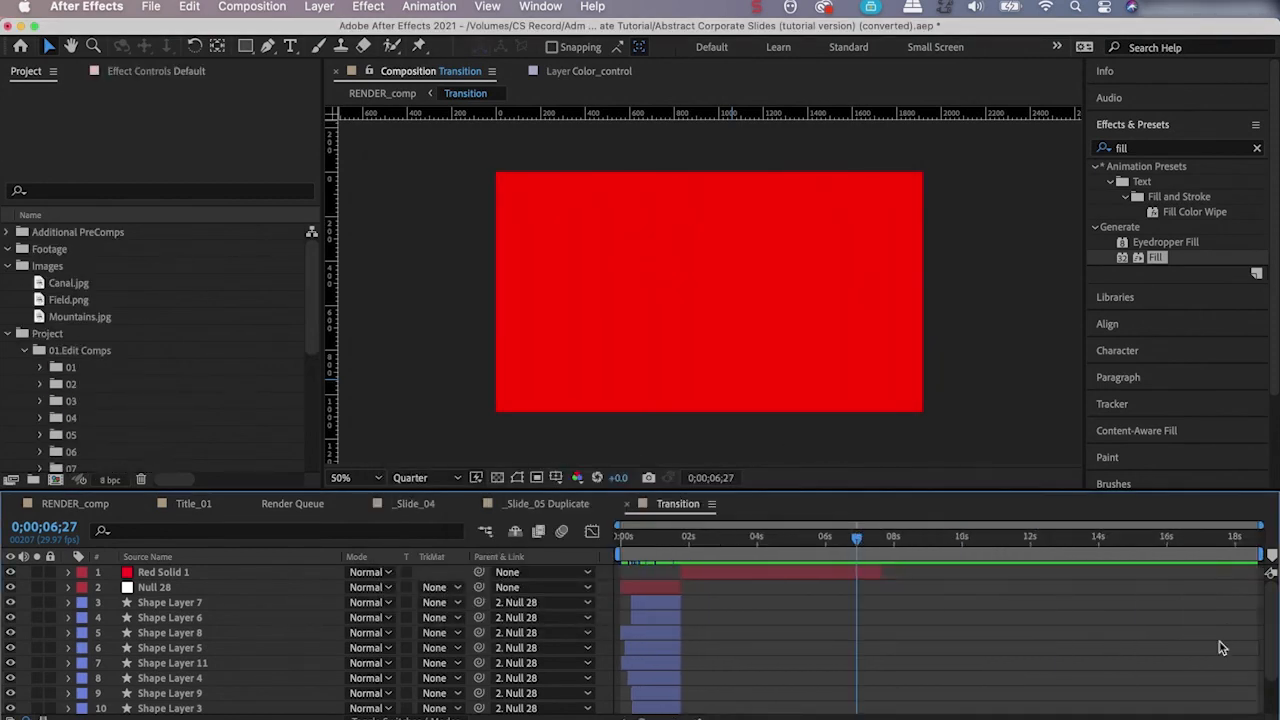
{"action": "left_click", "coordinate": [178, 572]}
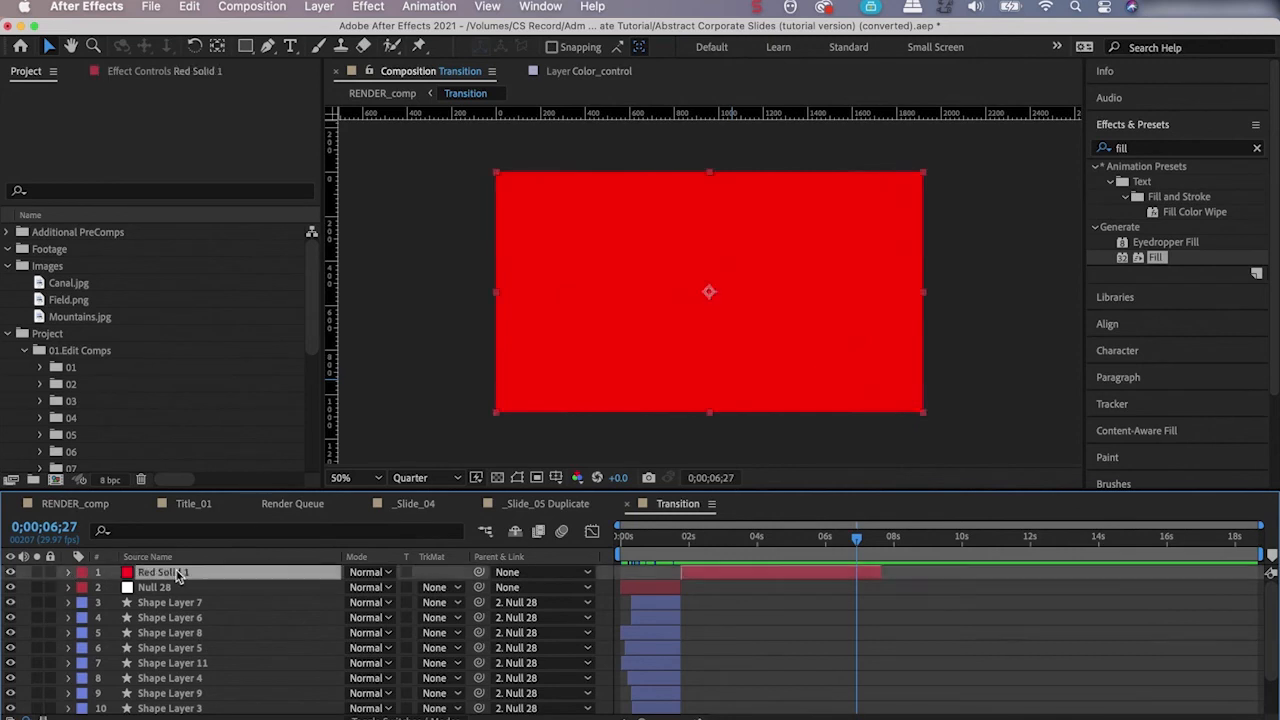
{"action": "left_click_drag", "start_coordinate": [878, 573], "coordinate": [1260, 575]}
{"action": "scroll", "coordinate": [985, 652], "scroll_direction": "down", "scroll_amount": 2}
{"action": "scroll", "coordinate": [985, 655], "scroll_direction": "up", "scroll_amount": 2}
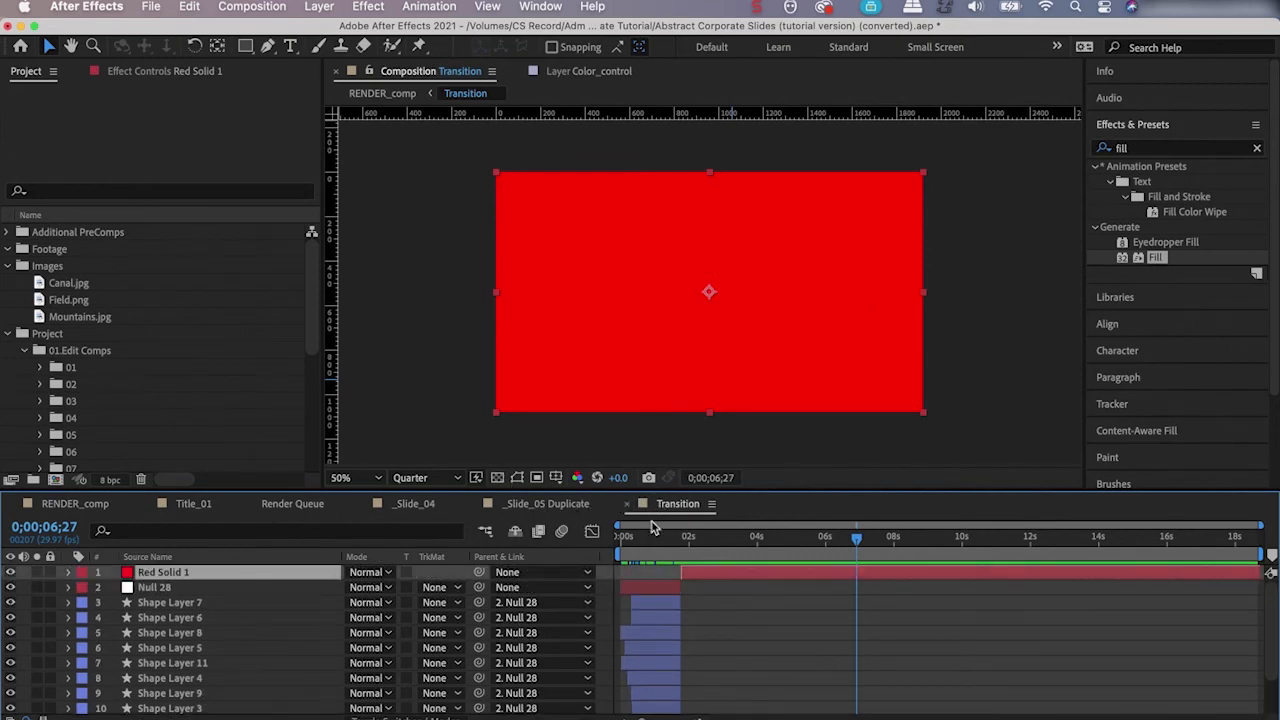
{"action": "left_click", "coordinate": [627, 505]}
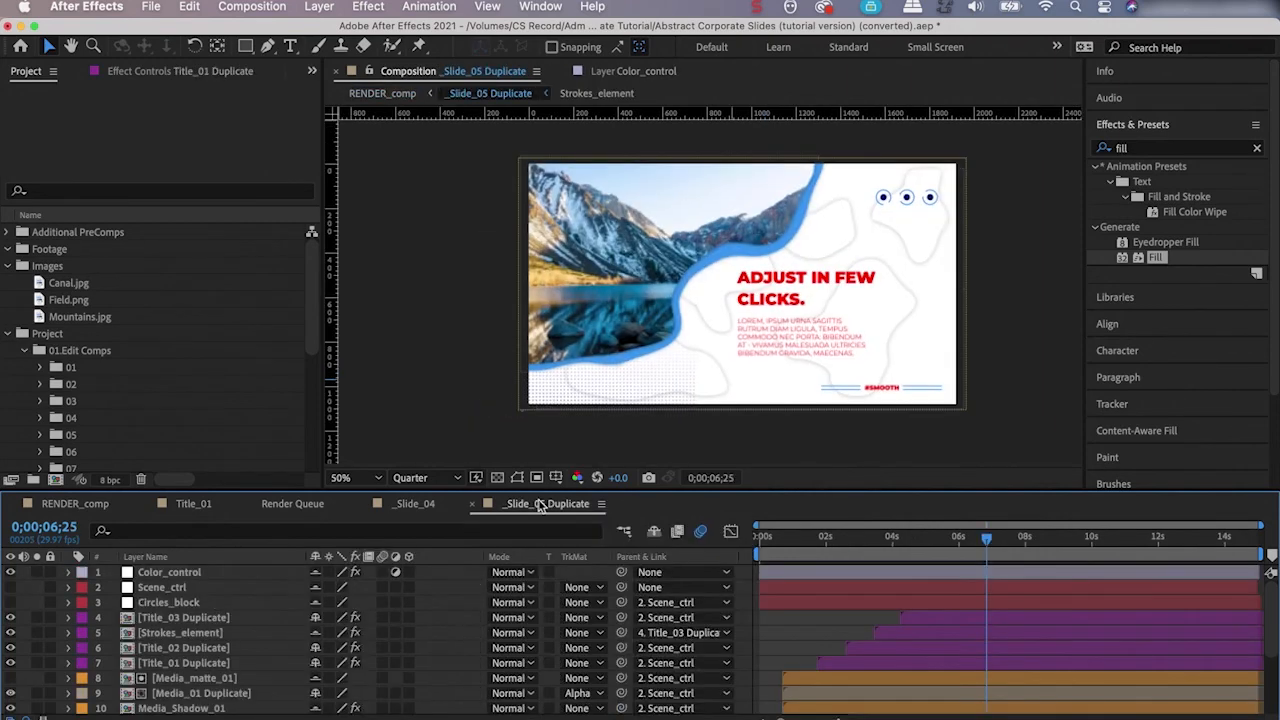
Extend the duplicate slide's Transition matte and Transition_color 9 layers in RENDER_comp to their full length.
{"action": "left_click", "coordinate": [88, 508]}
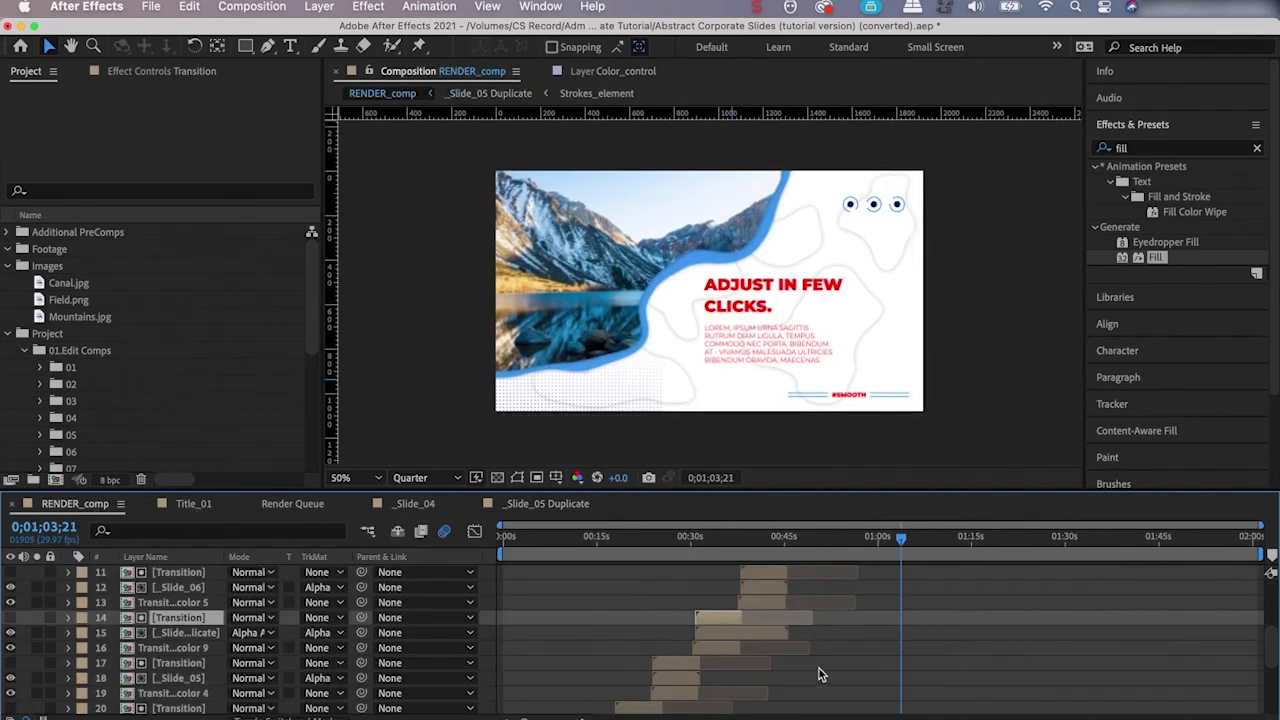
{"action": "scroll", "coordinate": [783, 631], "scroll_direction": "up", "scroll_amount": 4}
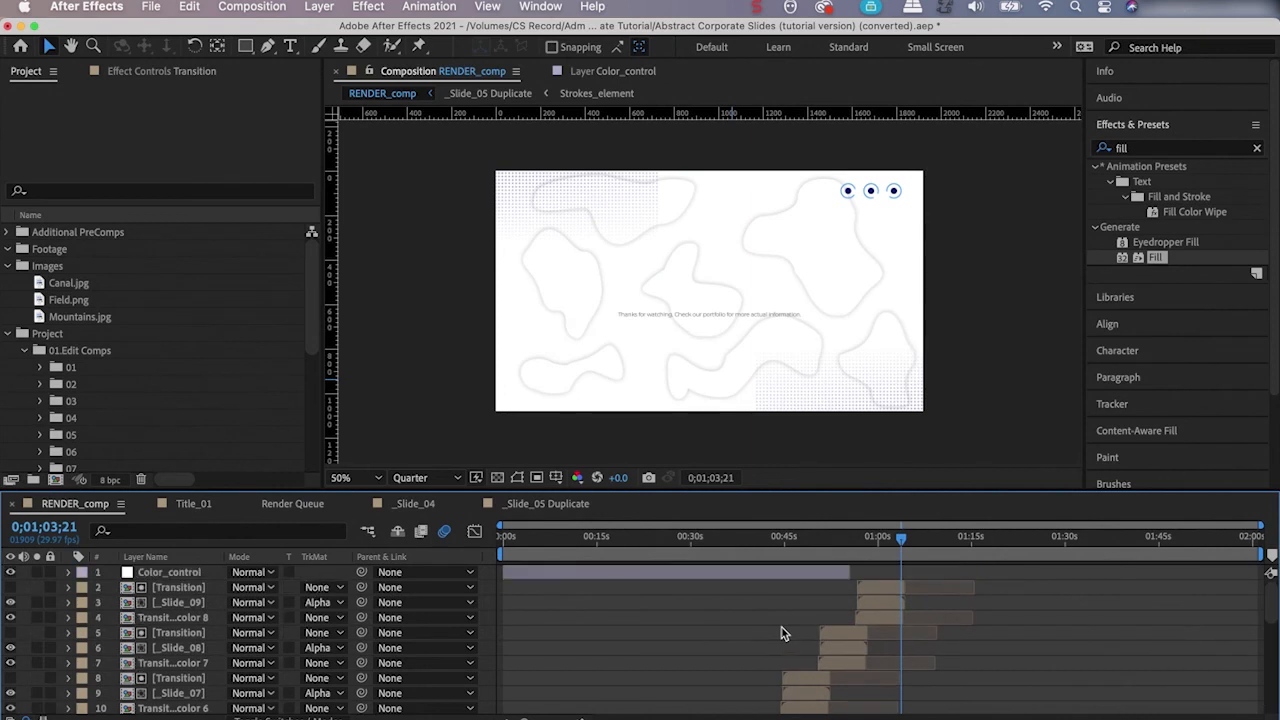
{"action": "scroll", "coordinate": [783, 633], "scroll_direction": "down", "scroll_amount": 3}
{"action": "scroll", "coordinate": [781, 630], "scroll_direction": "down", "scroll_amount": 3}
{"action": "scroll", "coordinate": [781, 630], "scroll_direction": "up", "scroll_amount": 3}
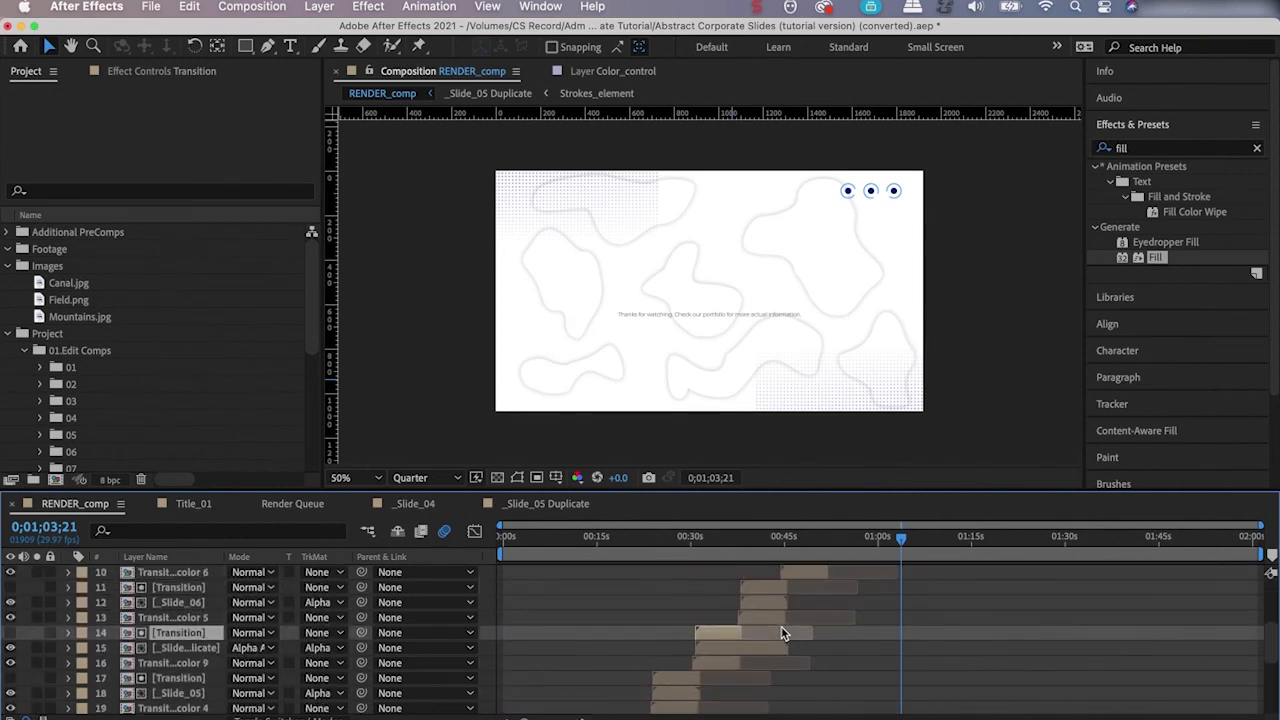
{"action": "scroll", "coordinate": [805, 640], "scroll_direction": "down", "scroll_amount": 3}
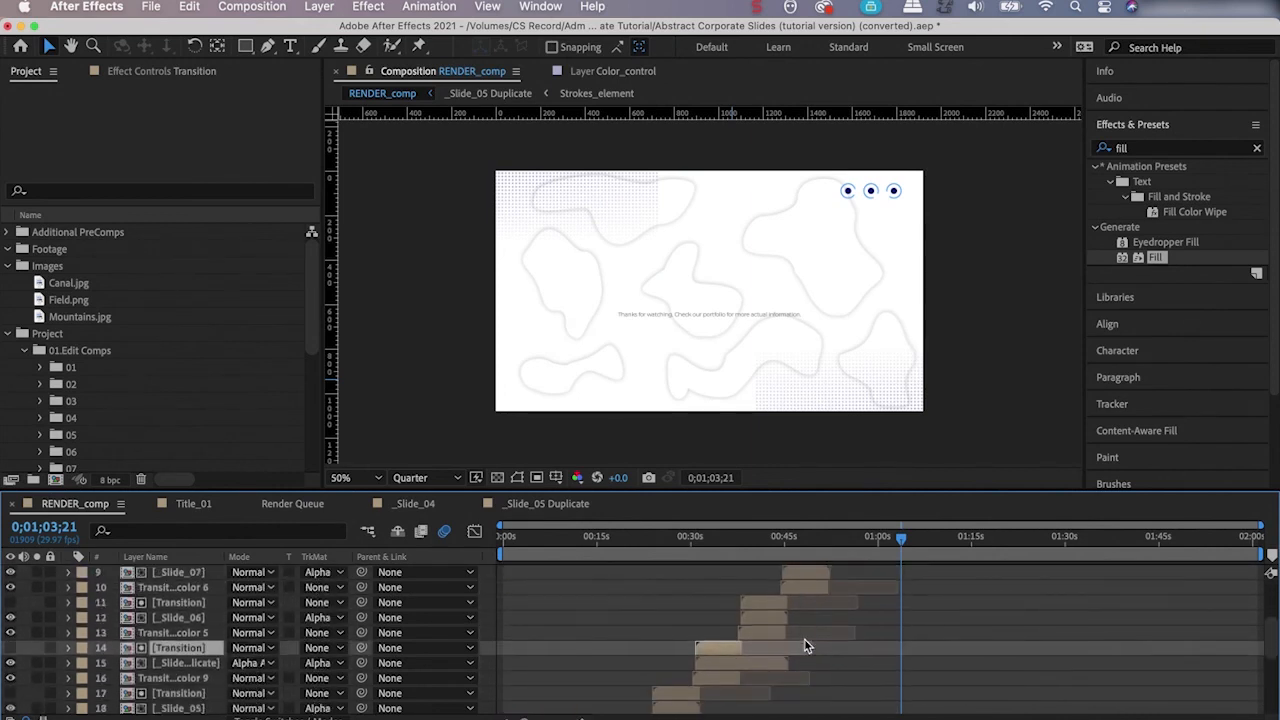
{"action": "scroll", "coordinate": [805, 640], "scroll_direction": "up", "scroll_amount": 3}
{"action": "left_click", "coordinate": [710, 643]}
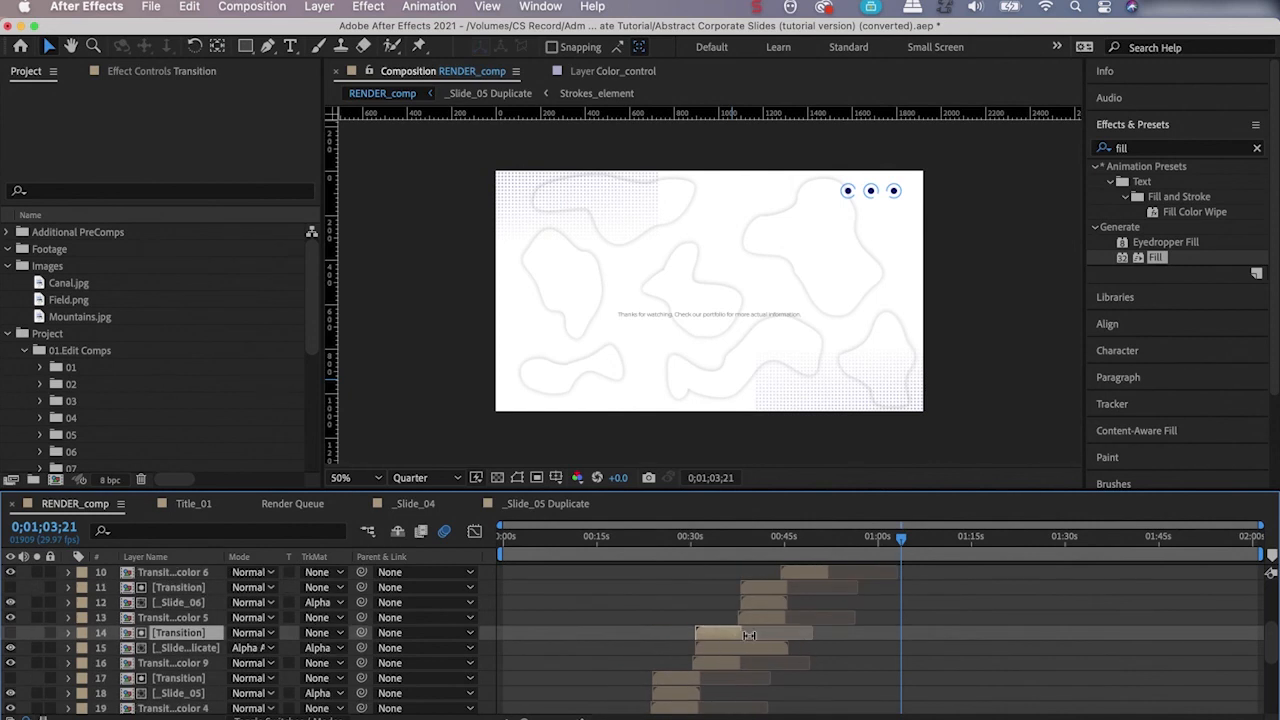
{"action": "left_click_drag", "start_coordinate": [748, 633], "coordinate": [810, 633]}
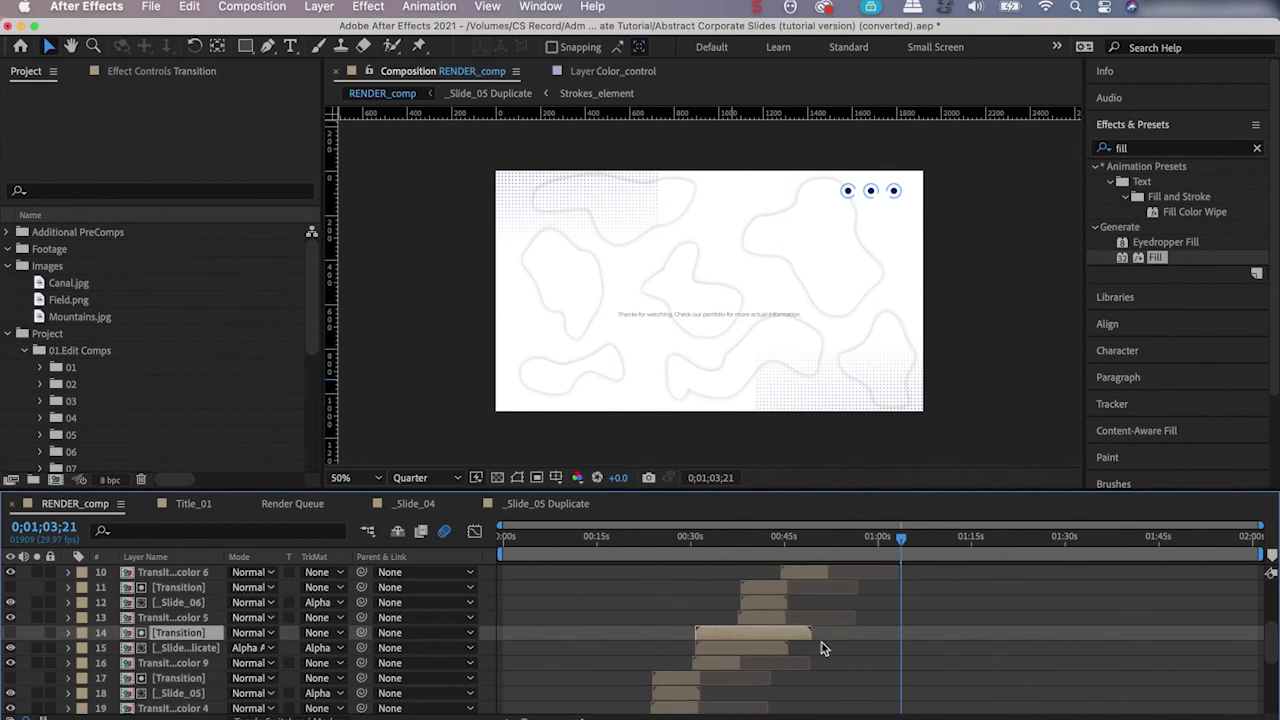
{"action": "left_click_drag", "start_coordinate": [743, 665], "coordinate": [809, 665]}
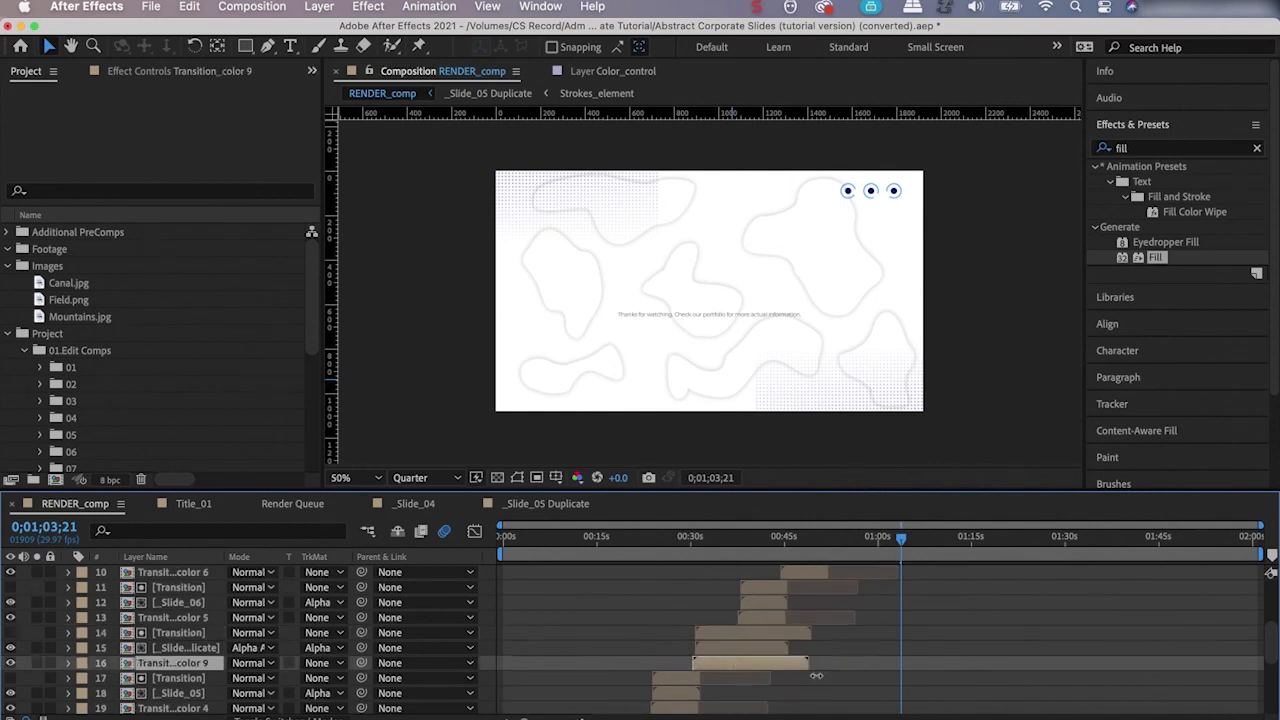
Trim the ends of the duplicate slide's Transition matte and Transition_color 9 layers to match the end of _Slide_05 Duplicate.
{"action": "left_click_drag", "start_coordinate": [897, 540], "coordinate": [762, 567]}
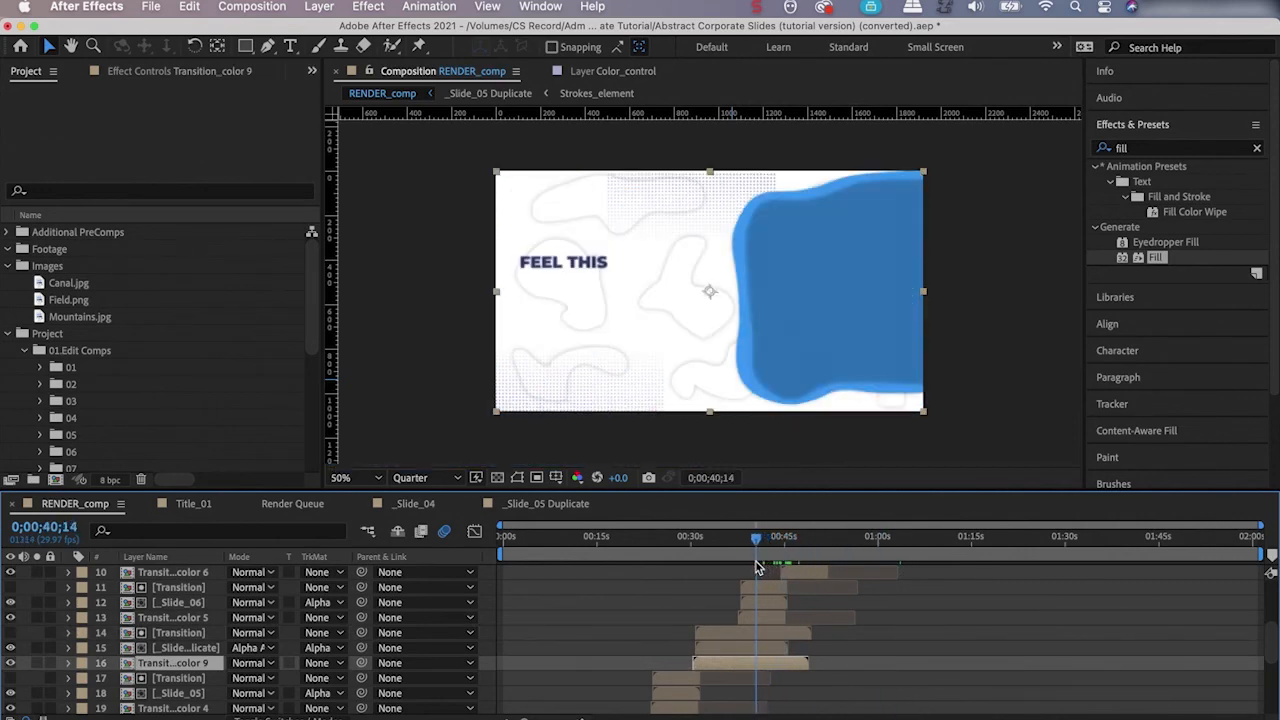
{"action": "left_click", "coordinate": [813, 632]}
{"action": "left_click_drag", "start_coordinate": [813, 632], "coordinate": [797, 634]}
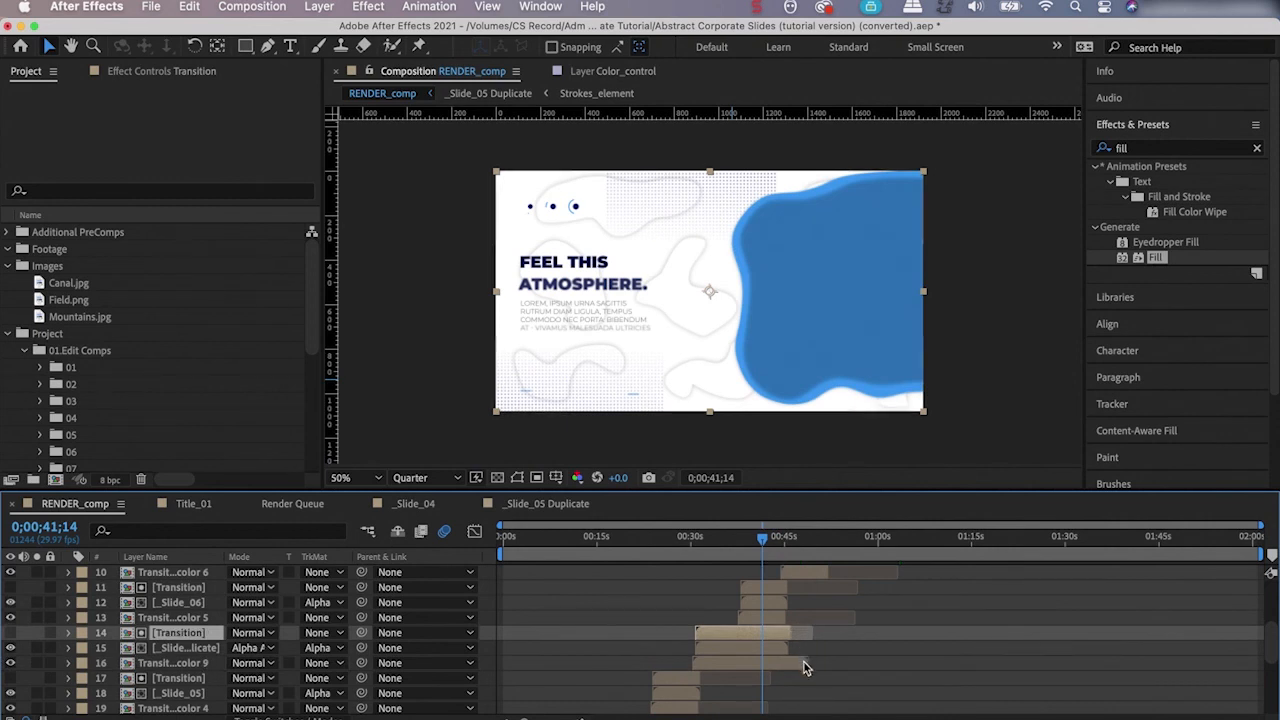
{"action": "left_click", "coordinate": [800, 662]}
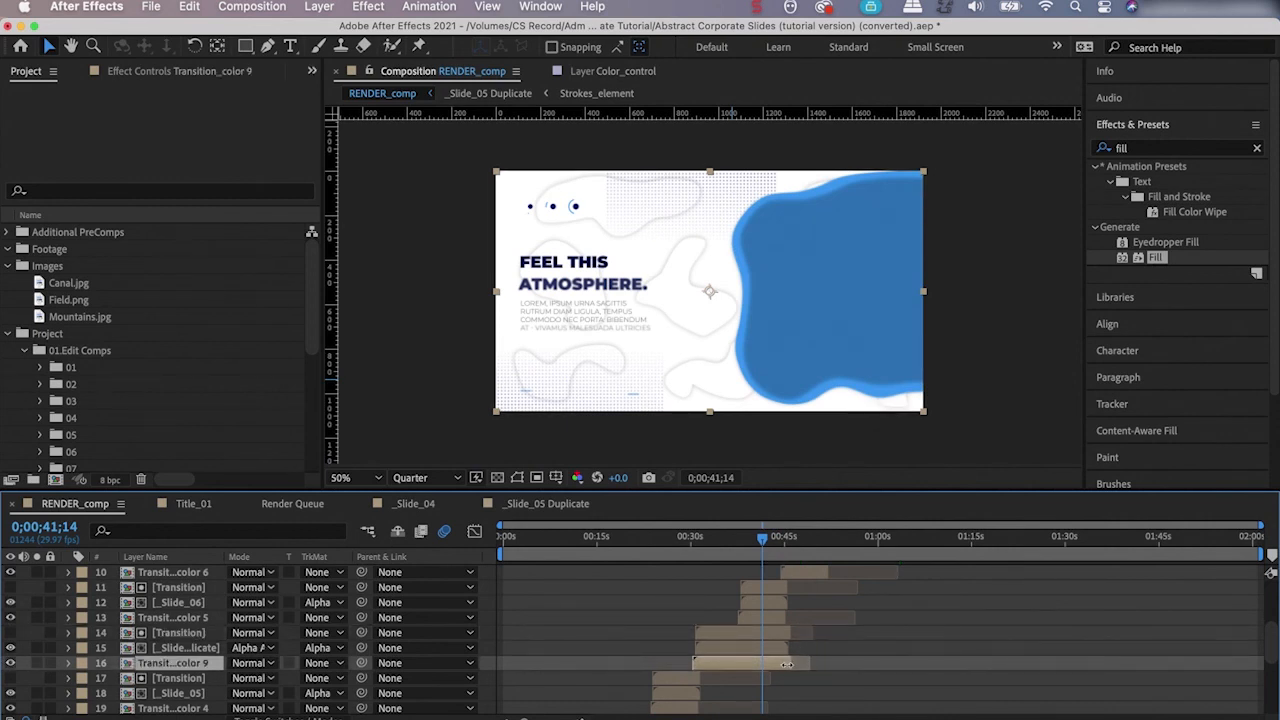
Shift layers 2 to 13, from the top Transition to Transition_color 5, later so _Slide_06 starts as _Slide_05 Duplicate ends, at about 45 seconds.
{"action": "scroll", "coordinate": [705, 616], "scroll_direction": "up", "scroll_amount": 3}
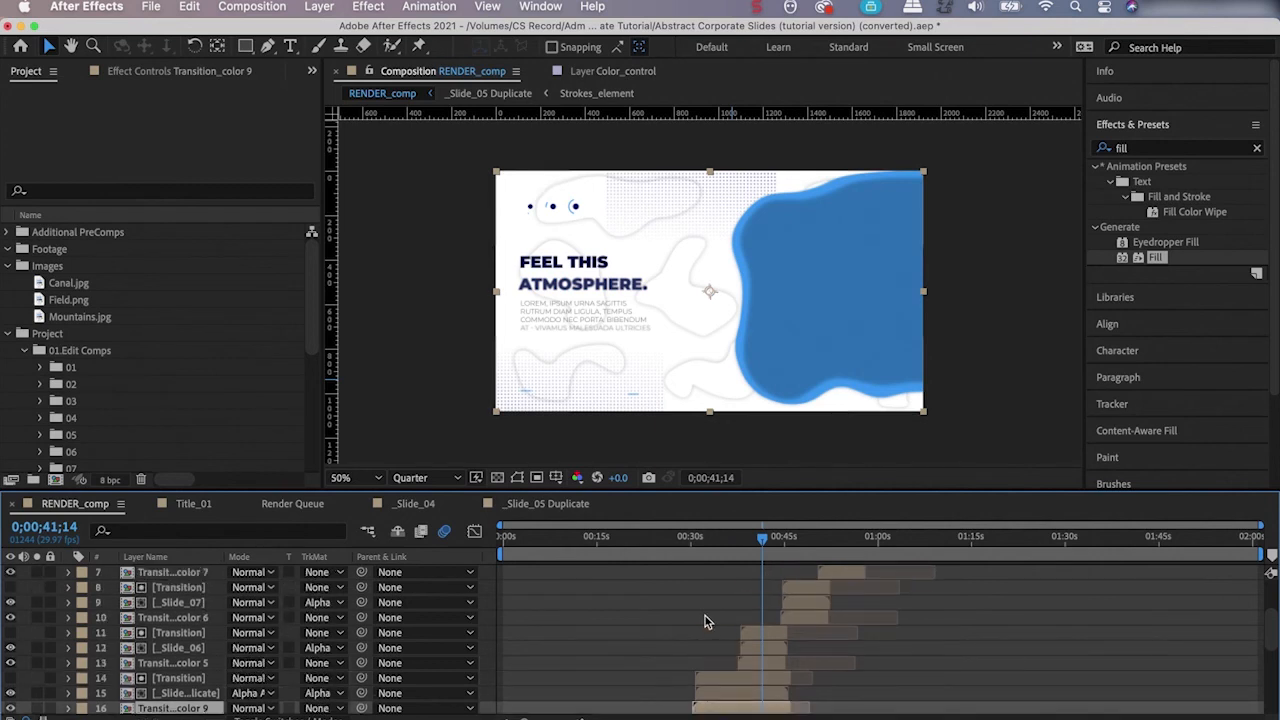
{"action": "left_click", "coordinate": [763, 660]}
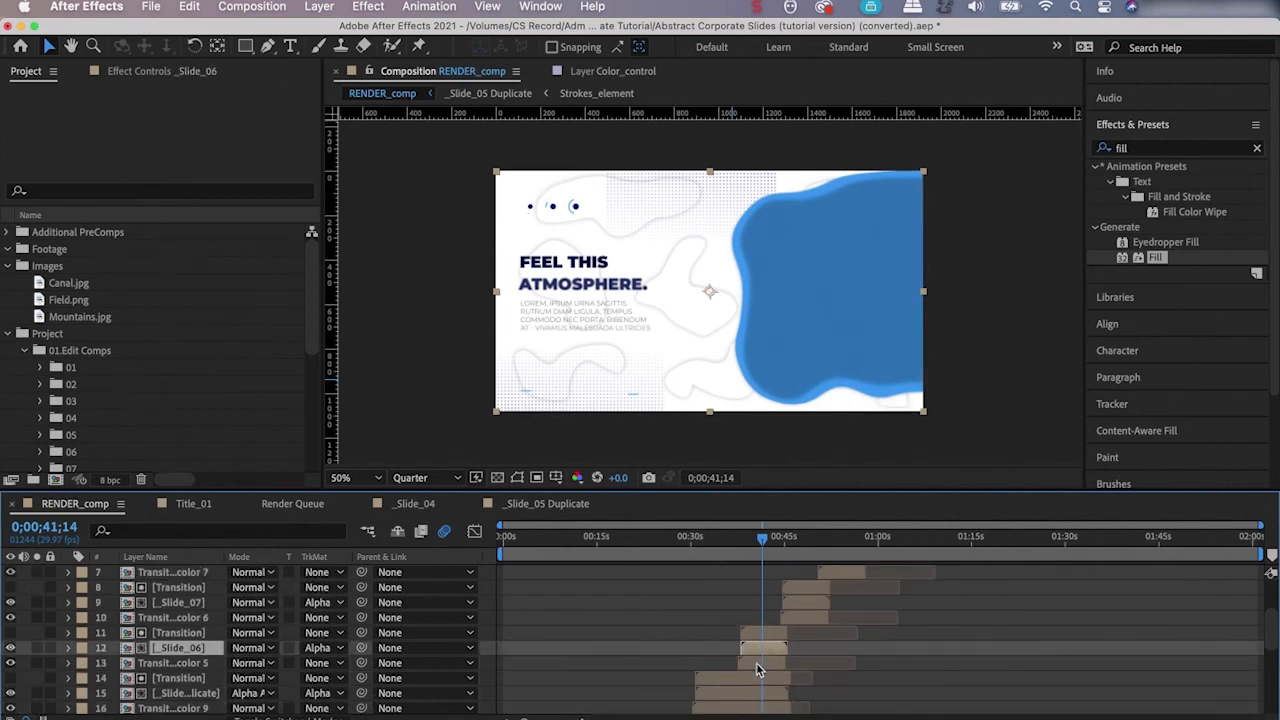
{"action": "scroll", "coordinate": [833, 653], "scroll_direction": "up", "scroll_amount": 6}
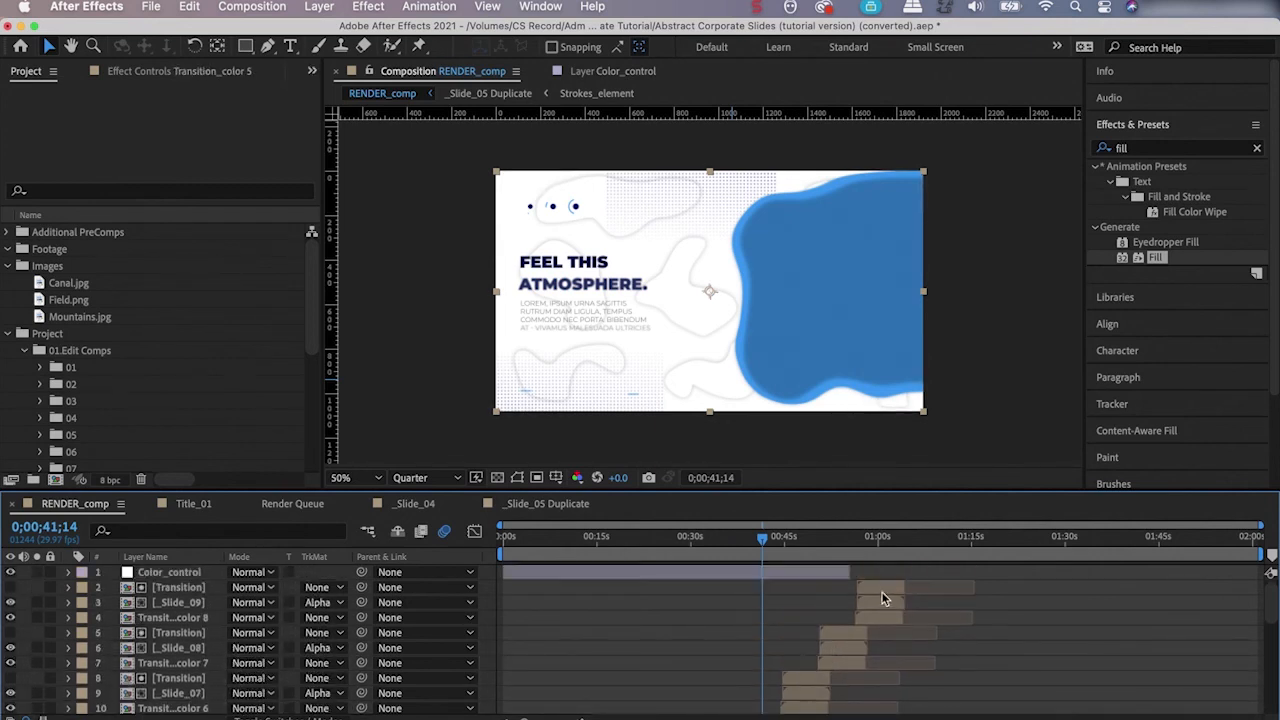
{"action": "scroll", "coordinate": [876, 593], "scroll_direction": "down", "scroll_amount": 3}
{"action": "scroll", "coordinate": [771, 641], "scroll_direction": "down", "scroll_amount": 4}
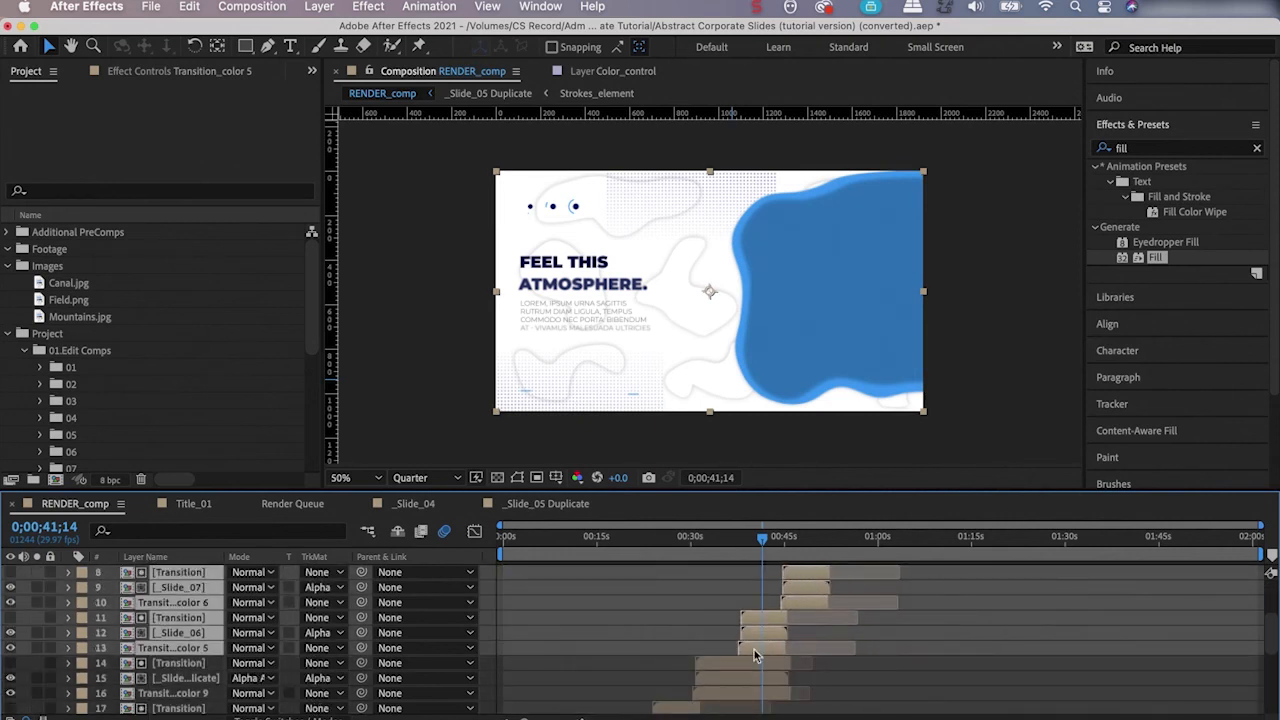
{"action": "left_click_drag", "start_coordinate": [763, 659], "coordinate": [798, 654]}
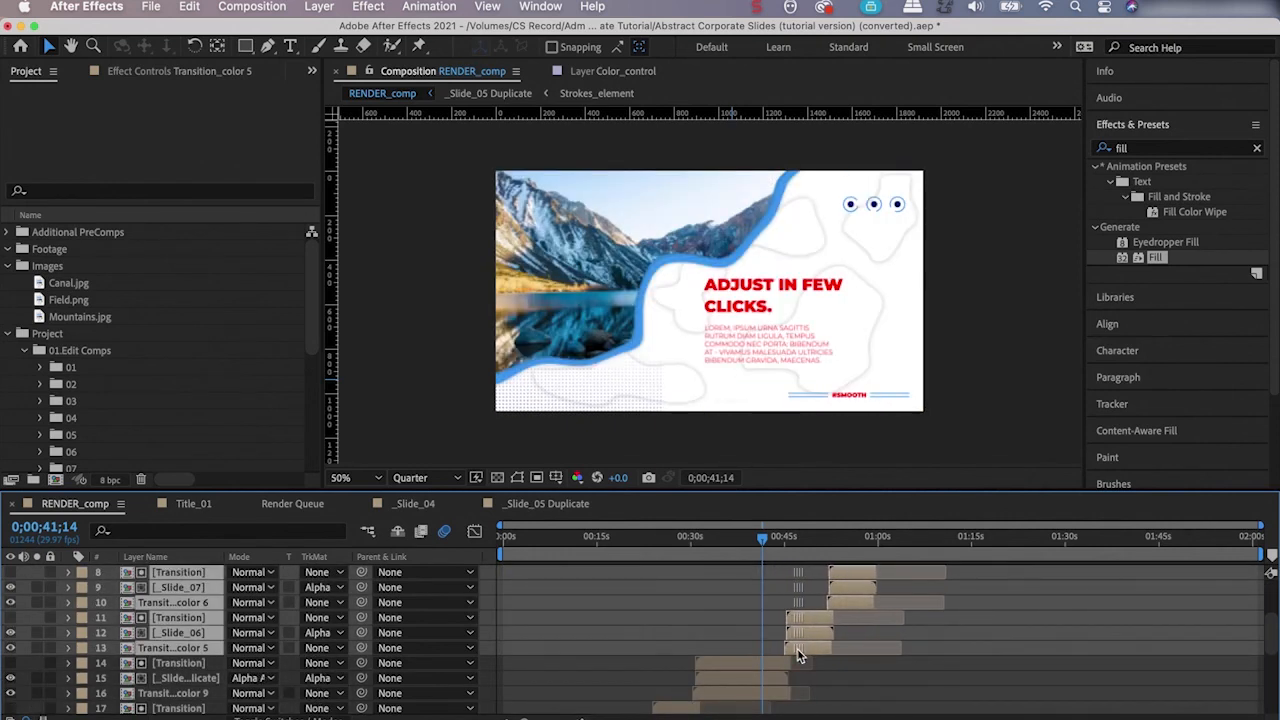
Scrub RENDER_comp between 0;00;49;00 and 0;00;43;01 to check the changeover from _Slide_05 Duplicate to _Slide_06.
{"action": "left_click_drag", "start_coordinate": [763, 545], "coordinate": [812, 630]}
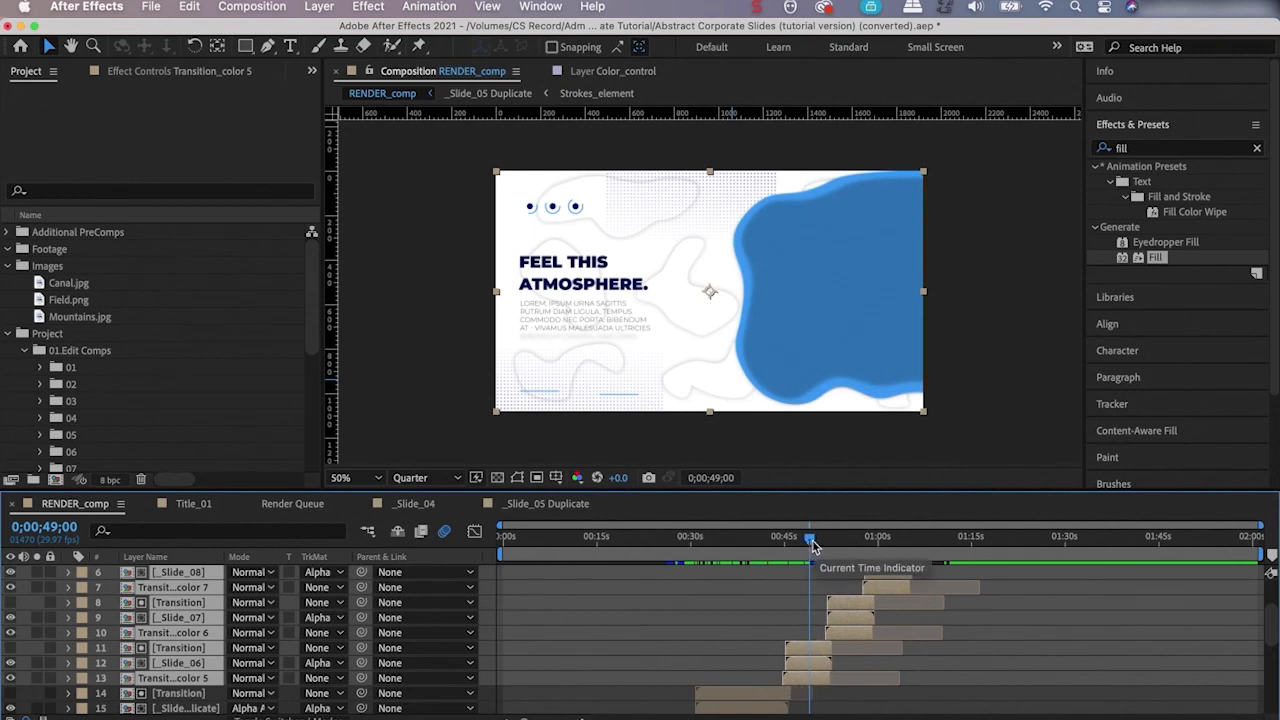
{"action": "left_click", "coordinate": [804, 664]}
{"action": "scroll", "coordinate": [857, 650], "scroll_direction": "down", "scroll_amount": 3}
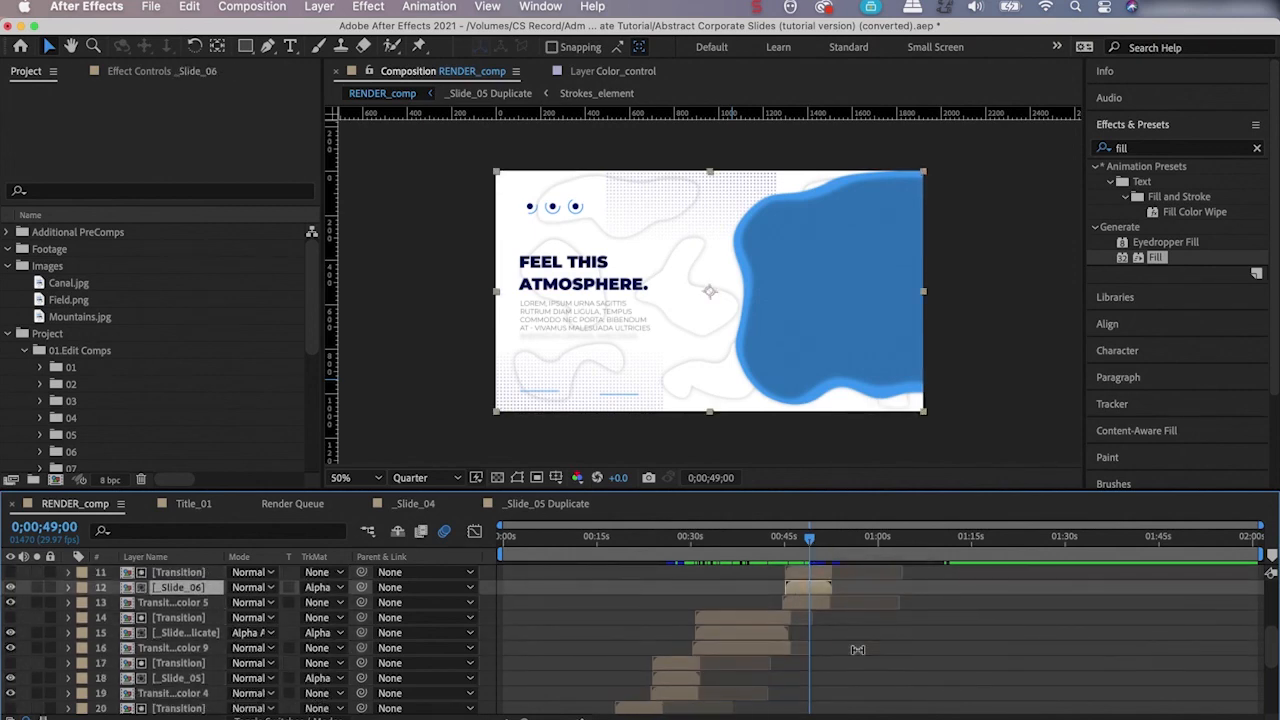
{"action": "left_click_drag", "start_coordinate": [828, 550], "coordinate": [765, 640]}
{"action": "mouse_move", "coordinate": [772, 643]}
{"action": "left_mouse_down"}
{"action": "mouse_move", "coordinate": [711, 634]}
{"action": "mouse_move", "coordinate": [775, 643]}
{"action": "left_mouse_up"}
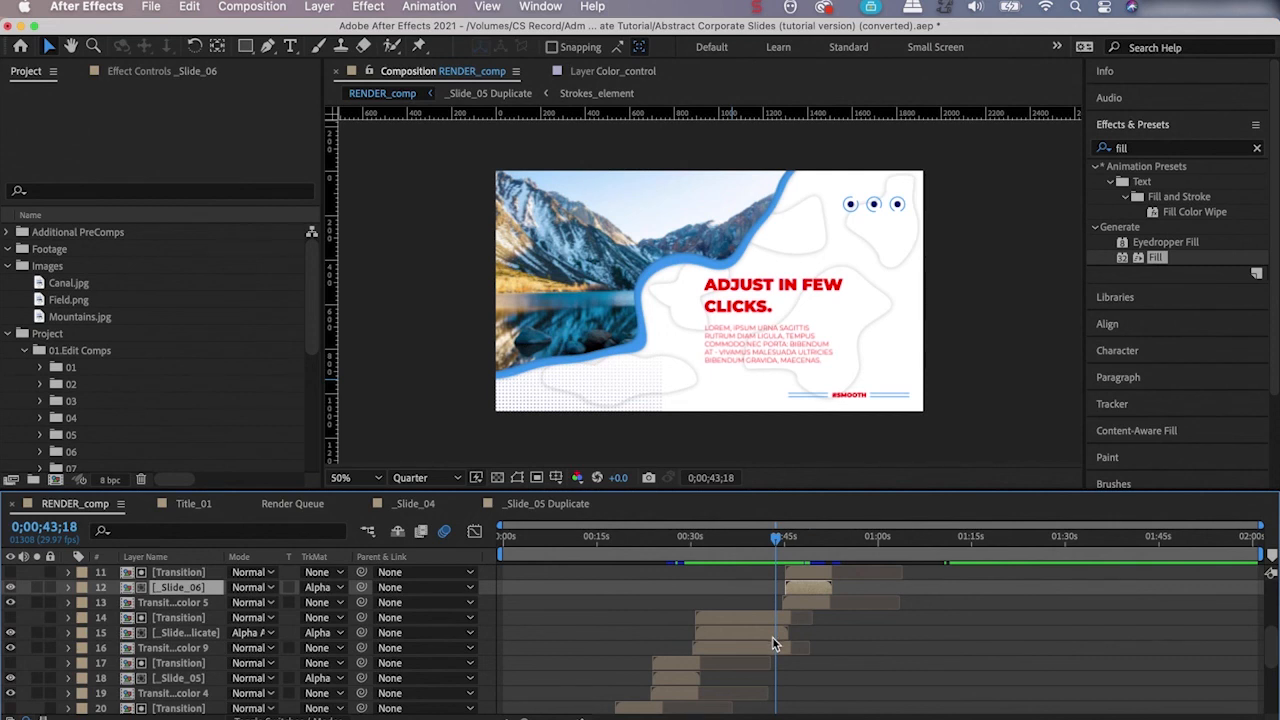
{"action": "left_click_drag", "start_coordinate": [773, 639], "coordinate": [770, 655]}
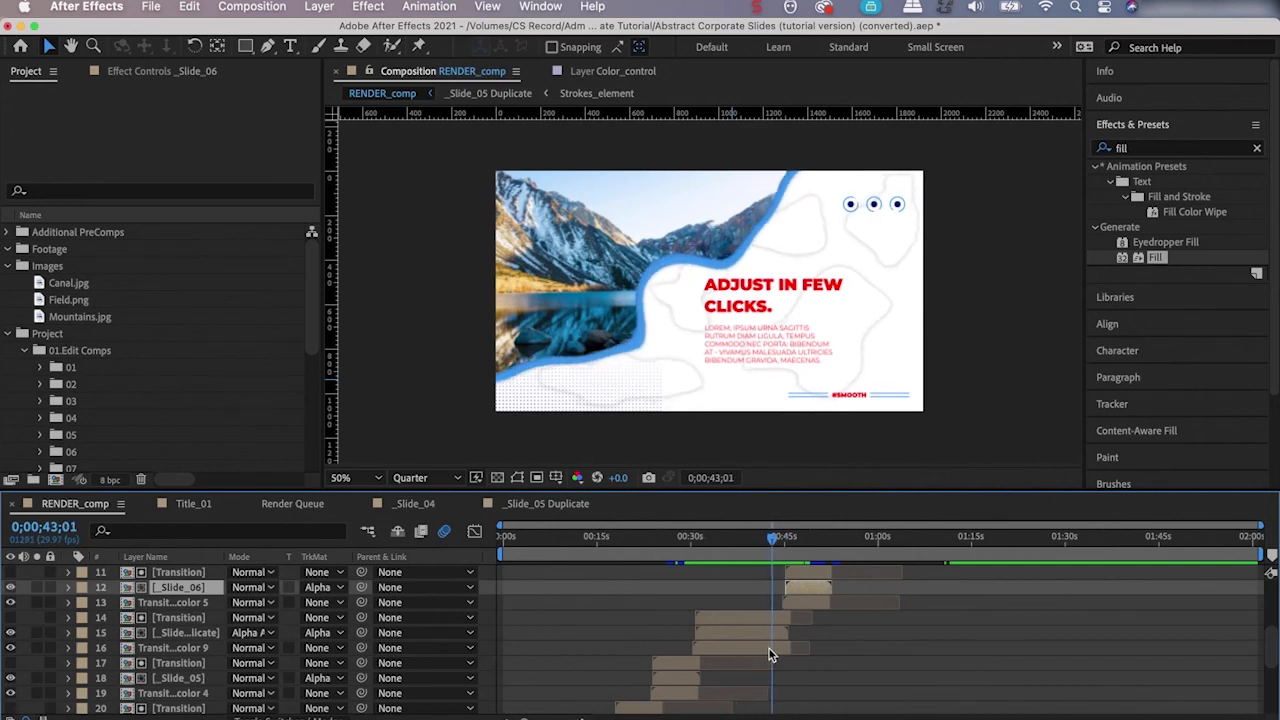